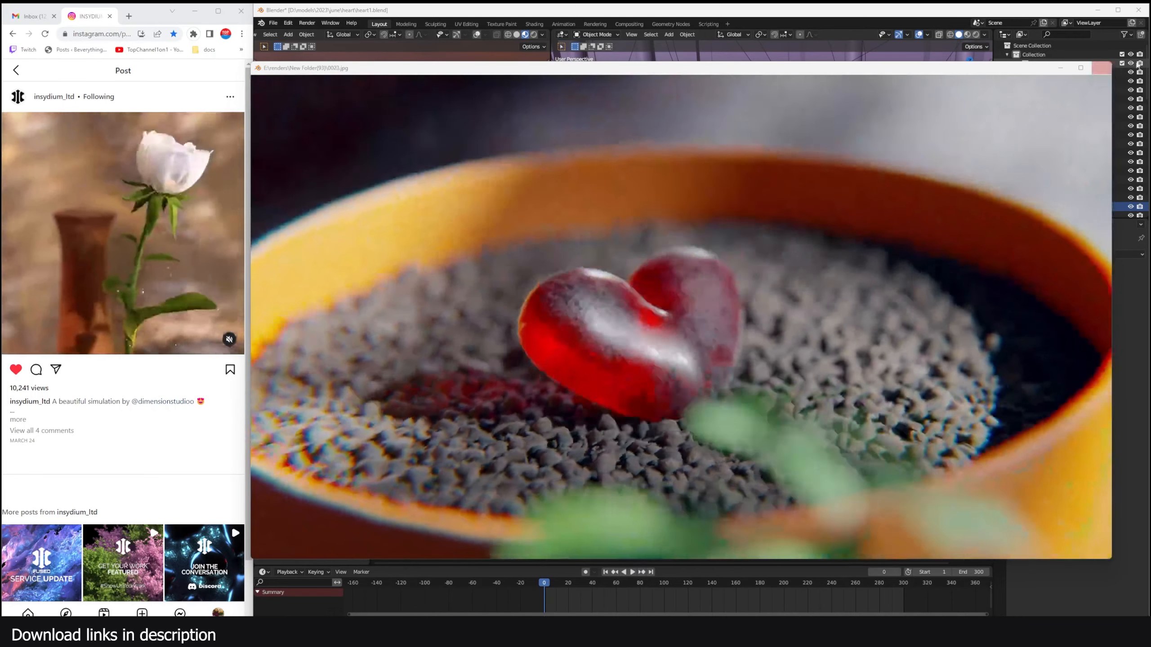
Step: Close the finished render image and play back the heart's falling animation
left_click(1101, 67)
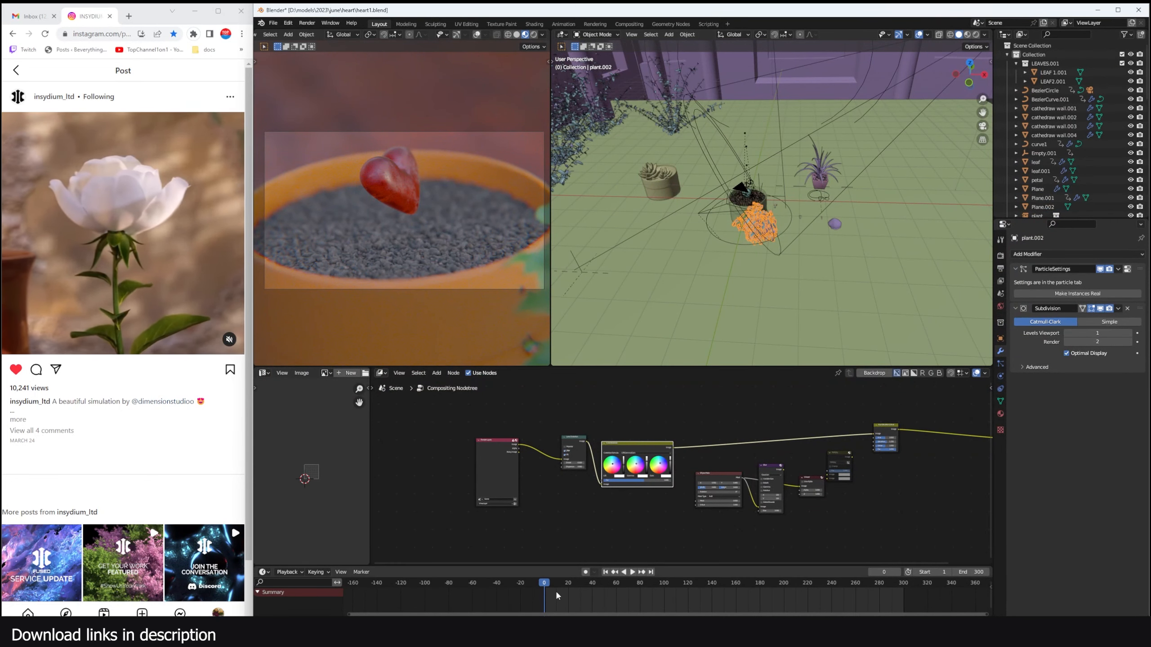
key("space")
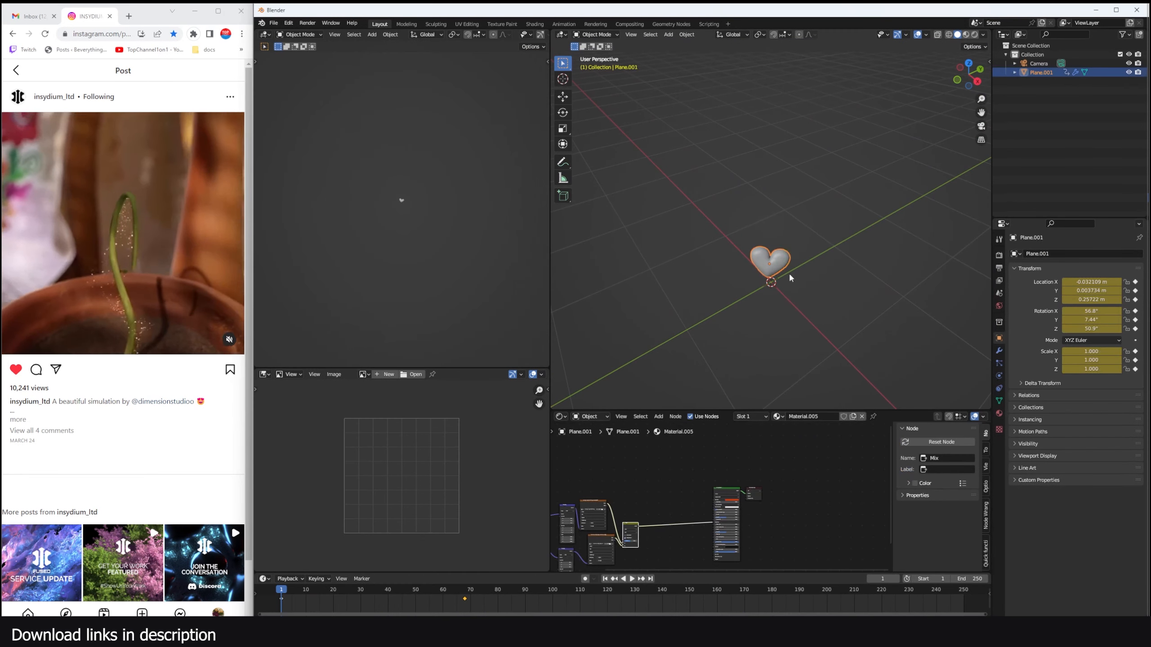
key("space")
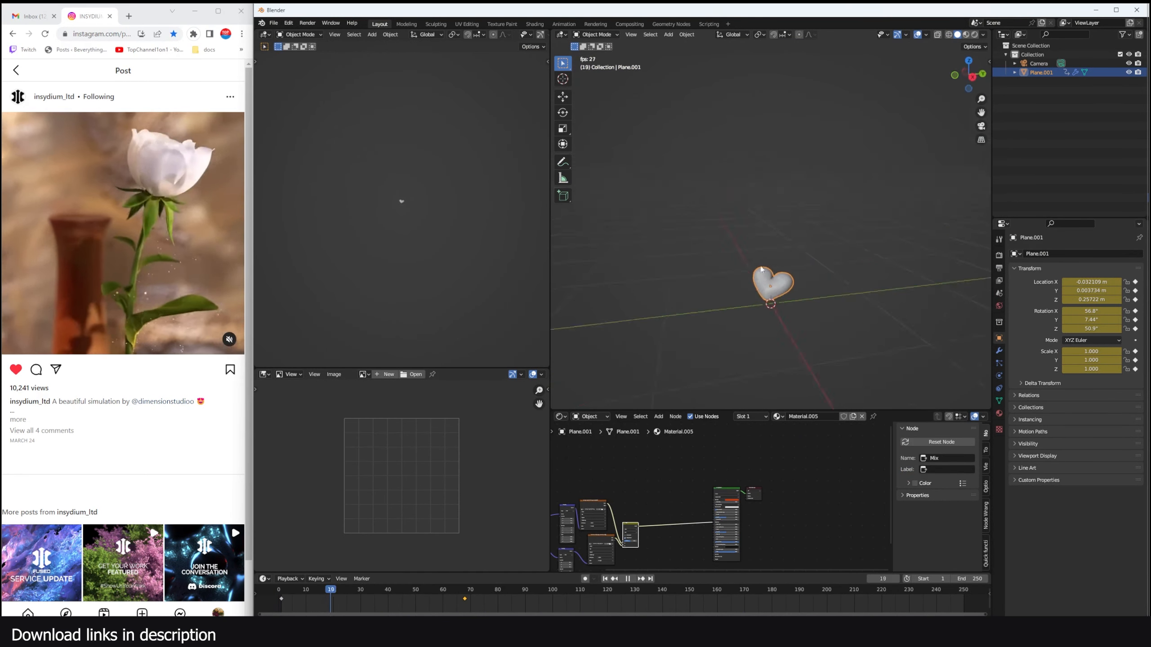
key("Escape")
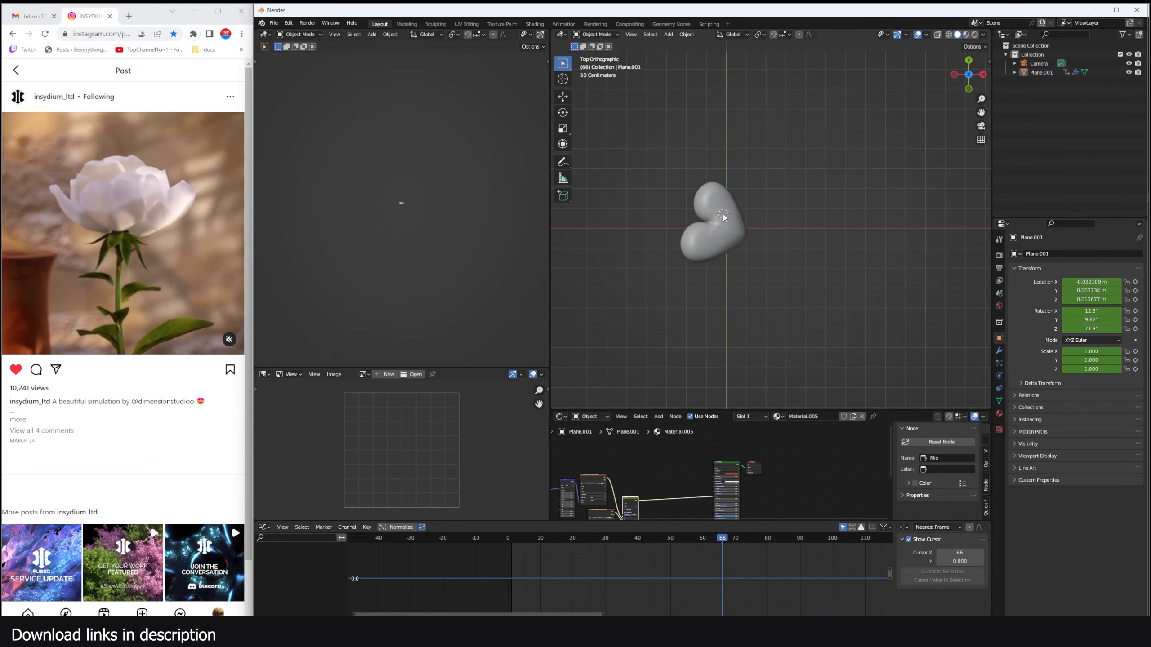
Step: Add a plane mesh at the spot where the heart lands
key("shift+a")
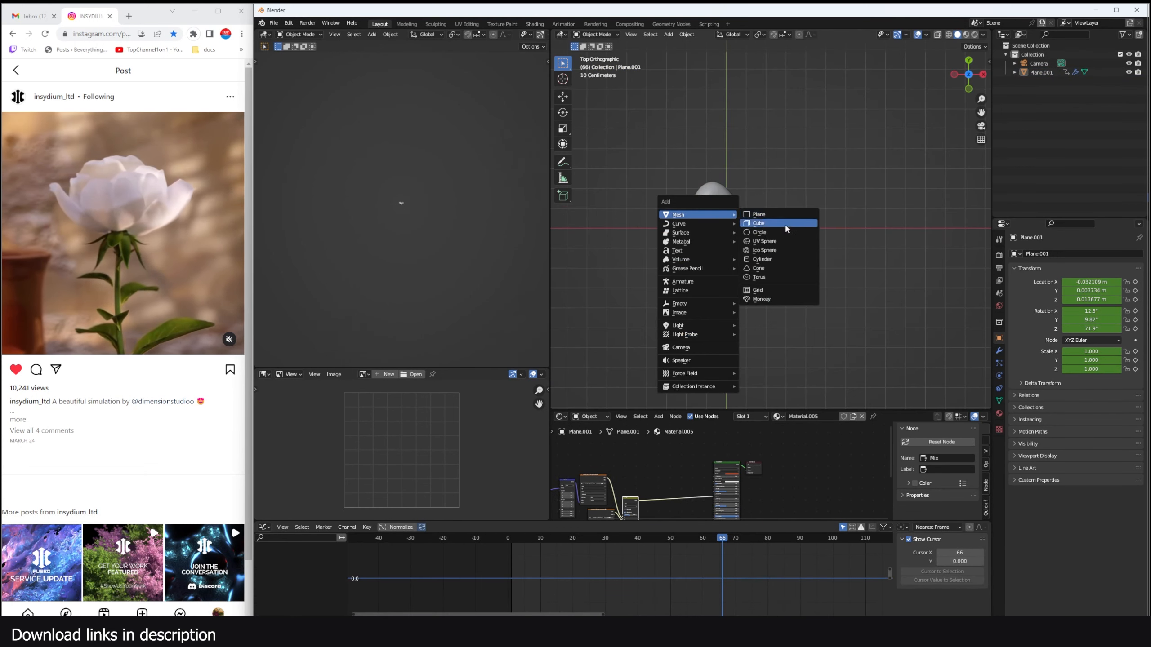
left_click(733, 234)
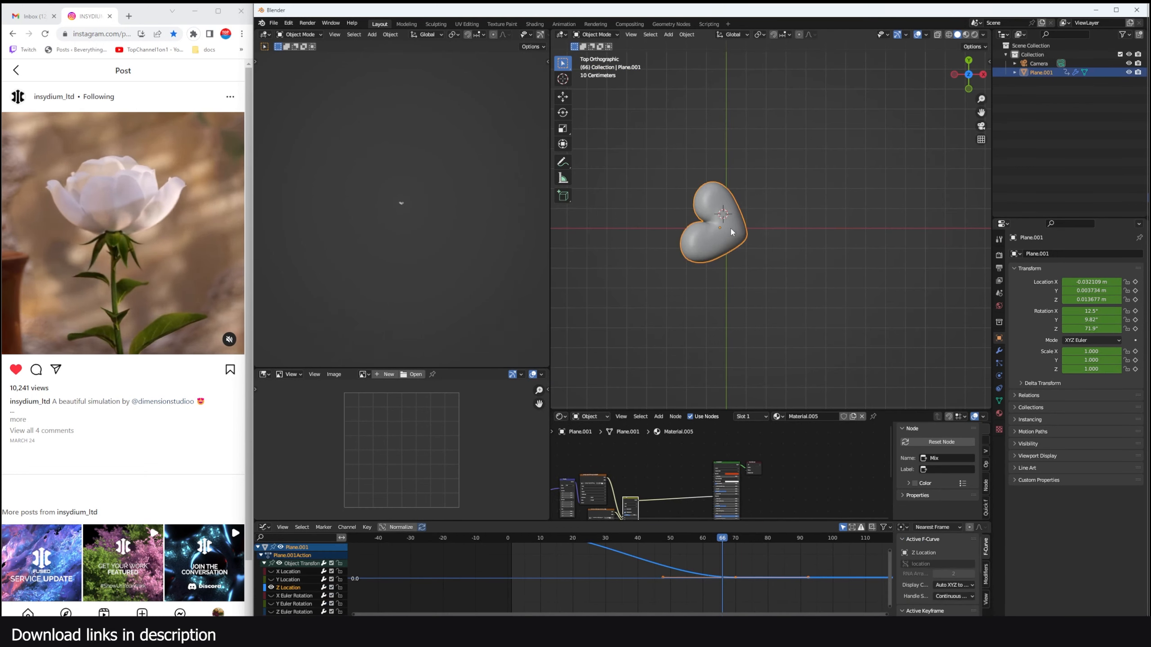
key("shift+a")
mouse_move(729, 229)
left_click(782, 231)
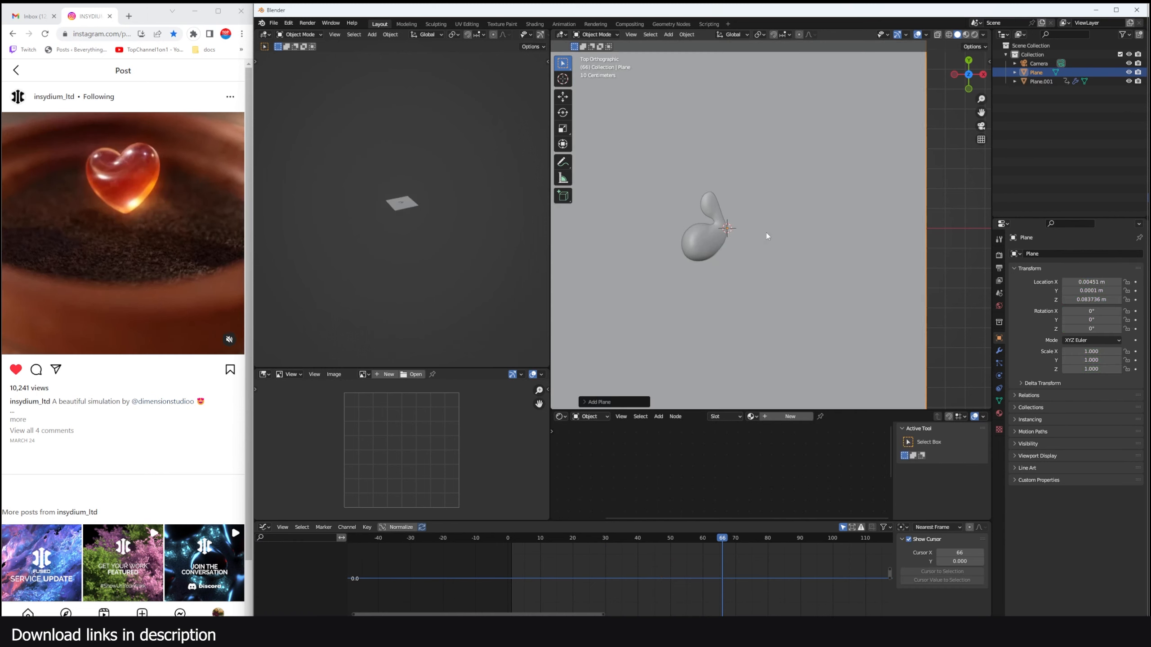
scroll(806, 238, "down", 5)
Step: Subdivide the new plane repeatedly into a dense grid
key("Tab")
right_click(800, 220)
left_click(800, 221)
right_click(800, 221)
left_click(800, 220)
right_click(800, 221)
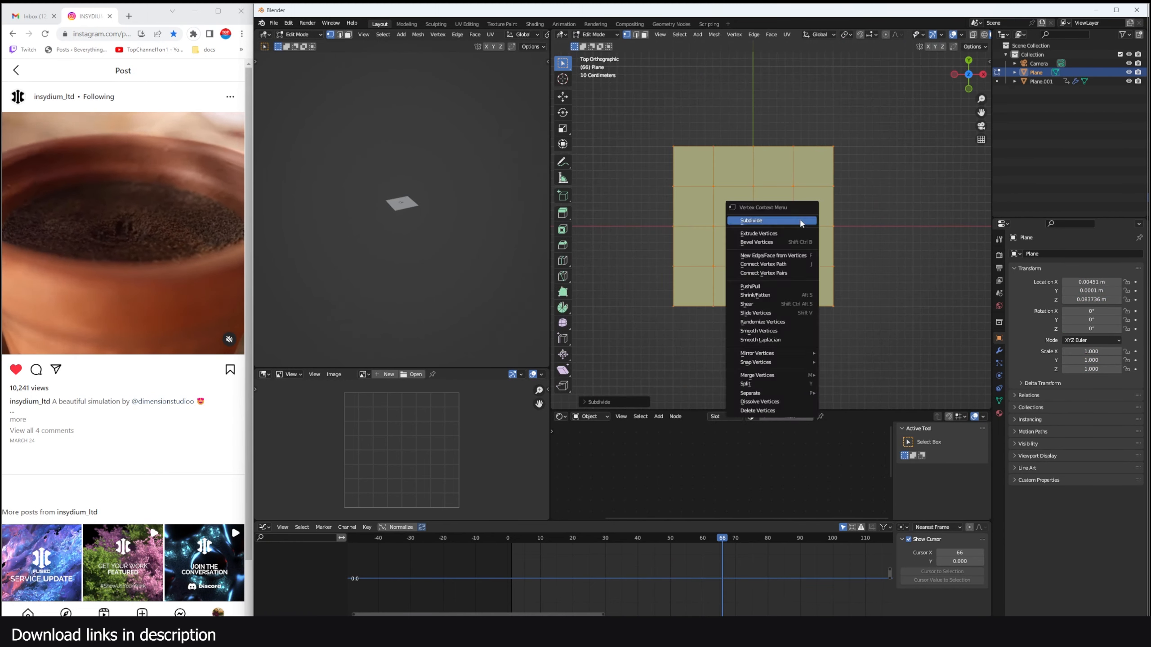
left_click(800, 220)
Step: Select a large circular area of the grid and delete all vertices outside it, leaving a round disc
key("alt+a")
key("c")
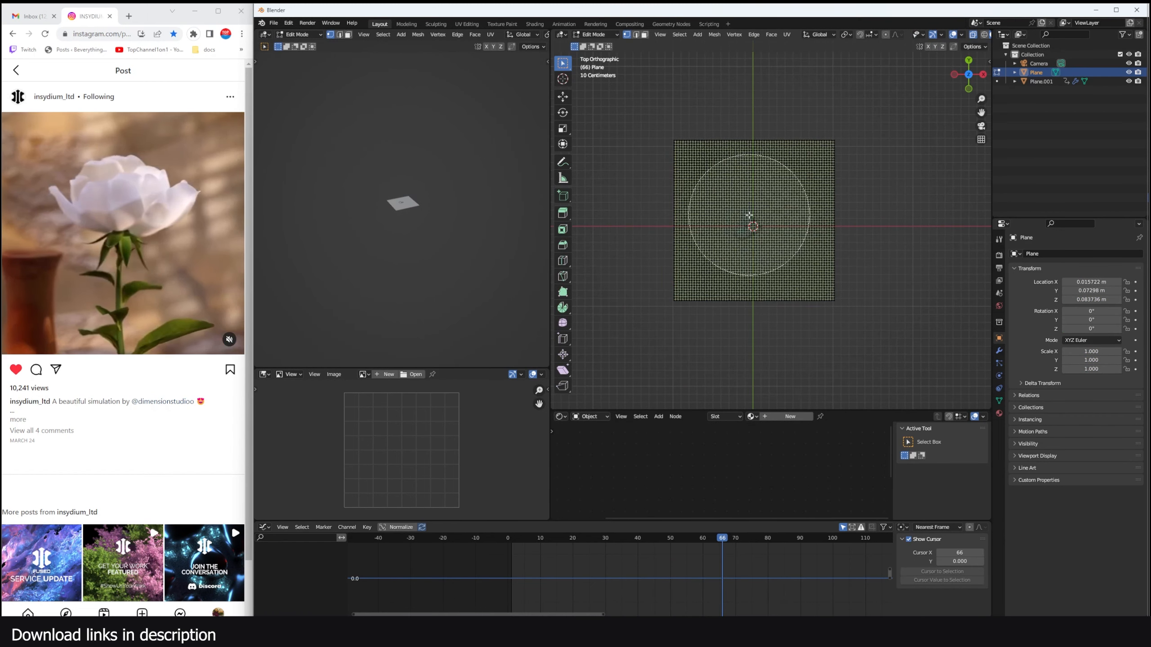
left_click(752, 220)
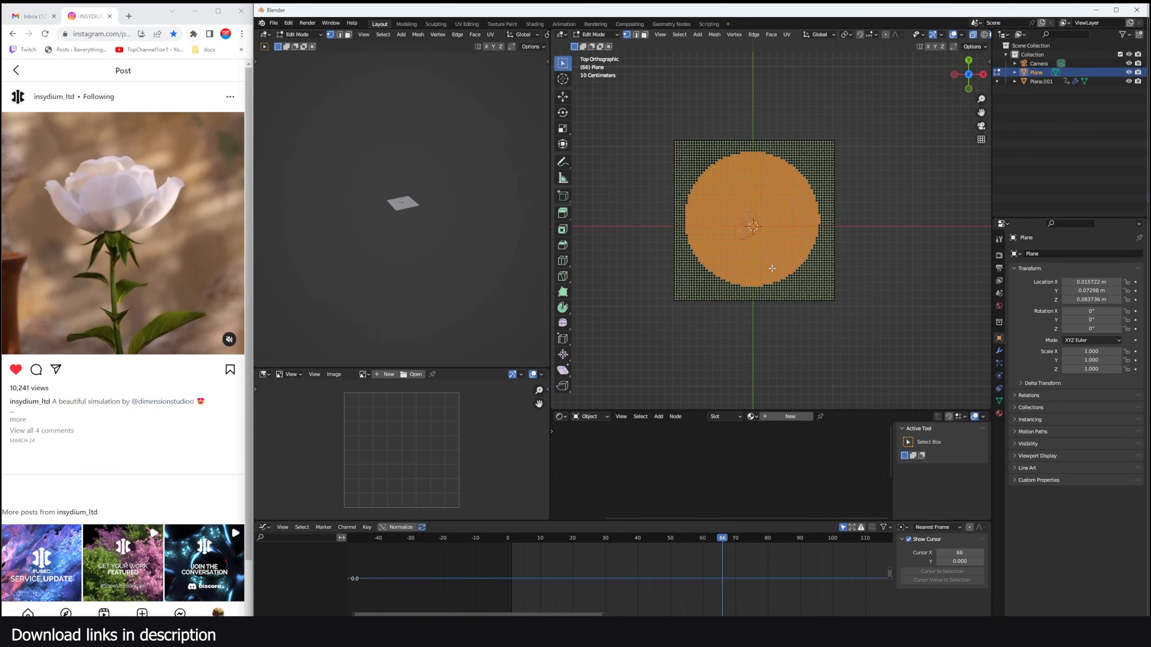
key("ctrl+i")
key("x")
left_click(779, 280)
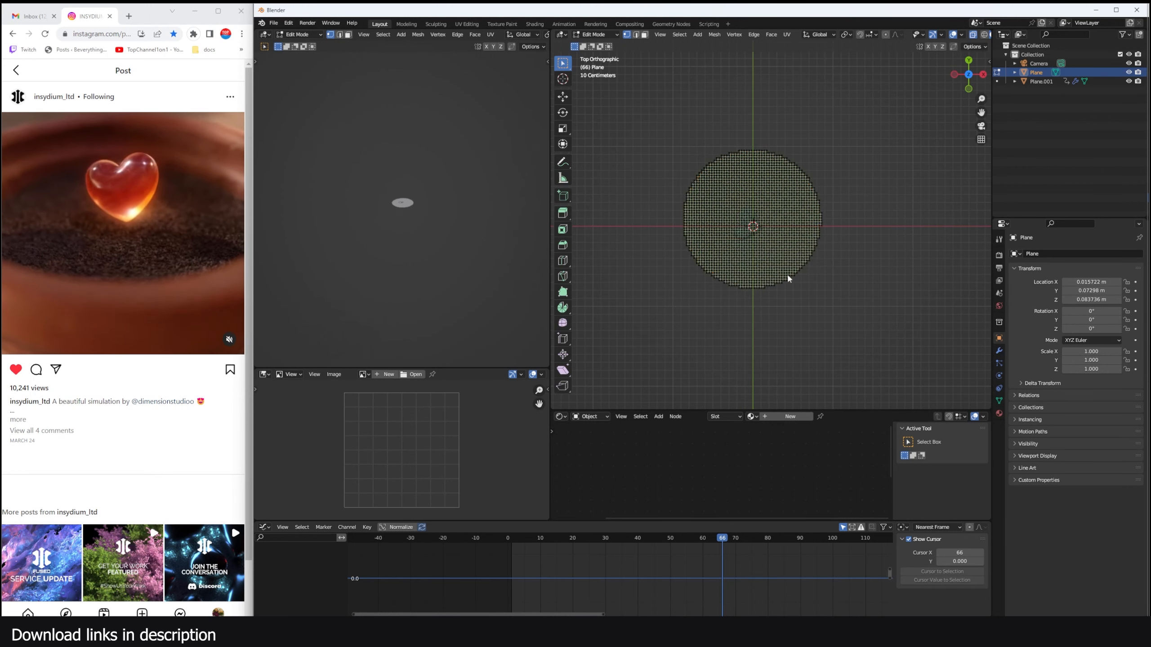
Step: Move the disc to a height of about 0.11 m so the heart rests partly sunk in it
key("Tab")
middle_click_drag(787, 273, 722, 258)
scroll(723, 258, "up", 4)
key("g")
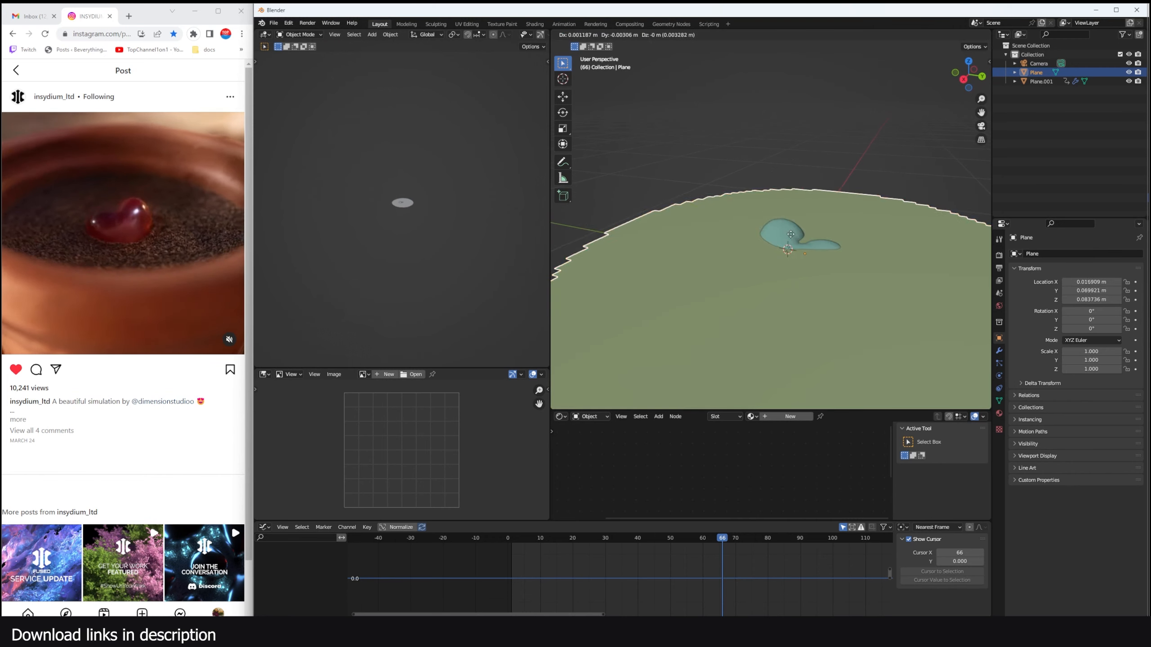
left_click(801, 236)
middle_click_drag(804, 237, 856, 235)
scroll(937, 280, "down", 4)
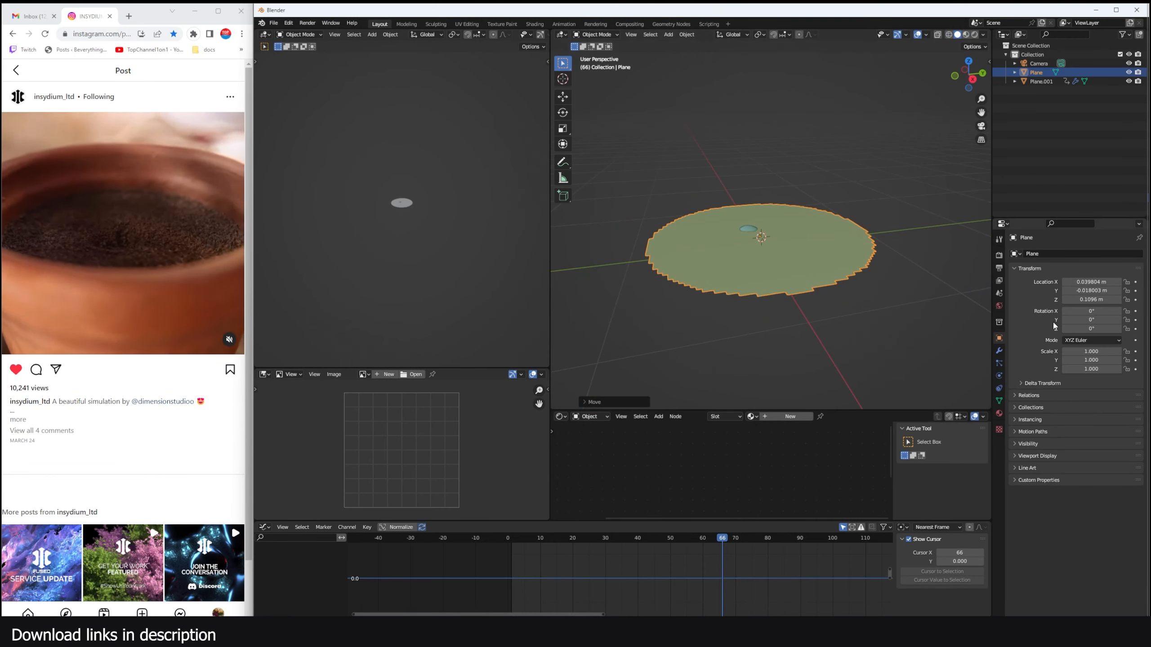
Step: Make the disc a Dynamic Paint canvas with the Waves surface type
left_click(999, 376)
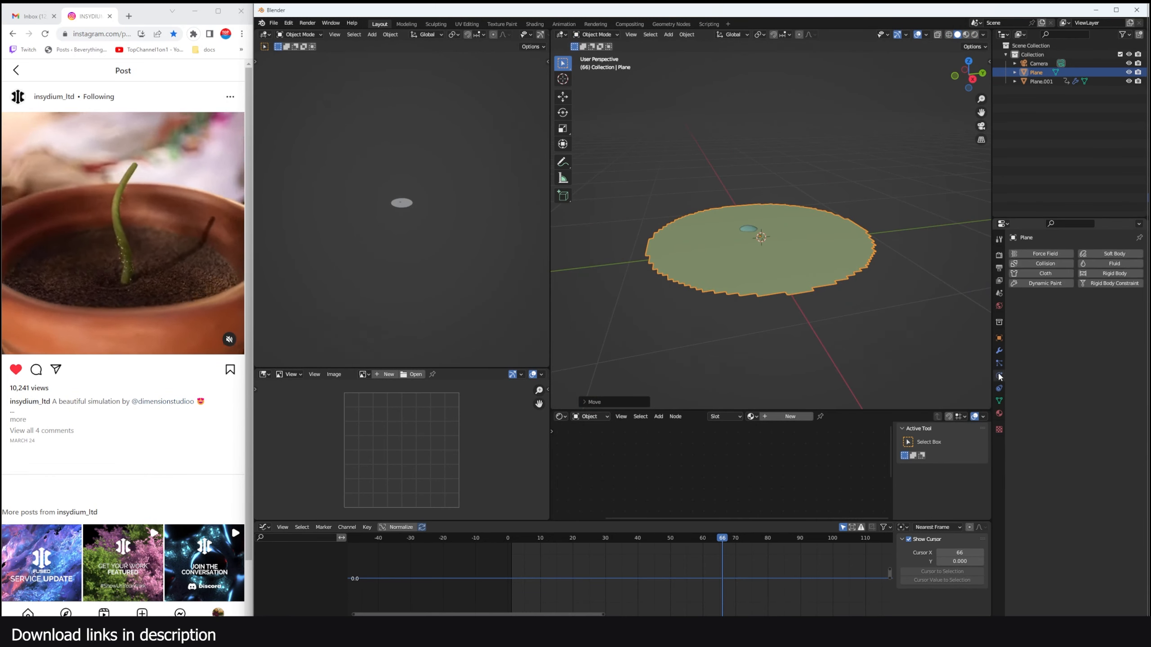
left_click(1051, 285)
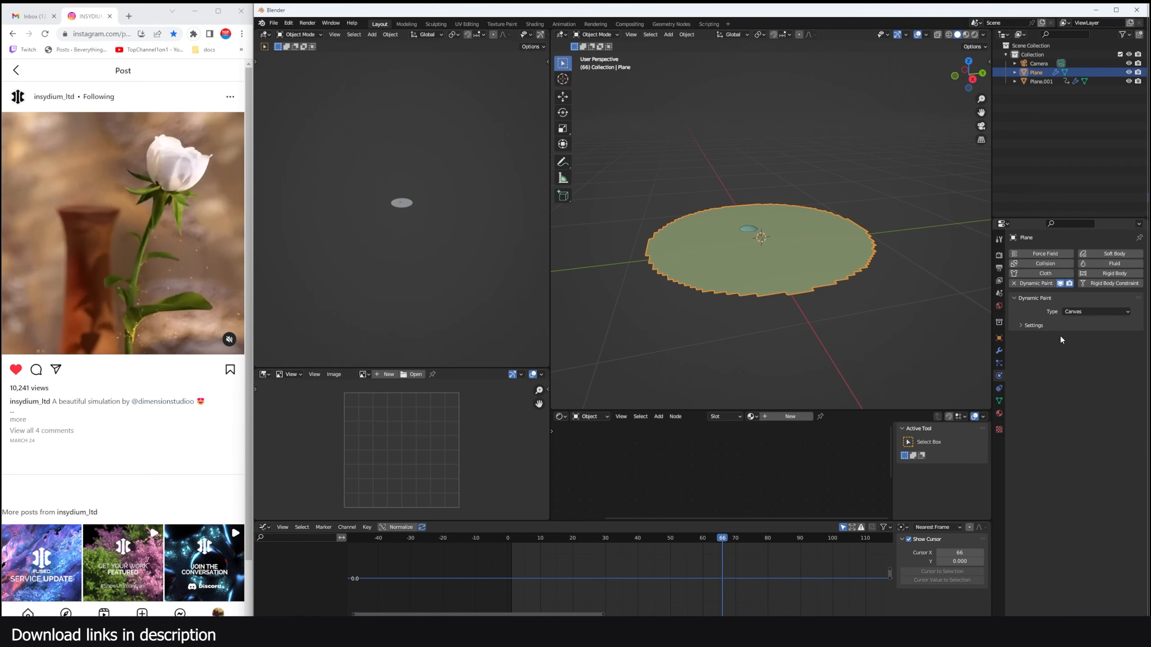
left_click(1033, 325)
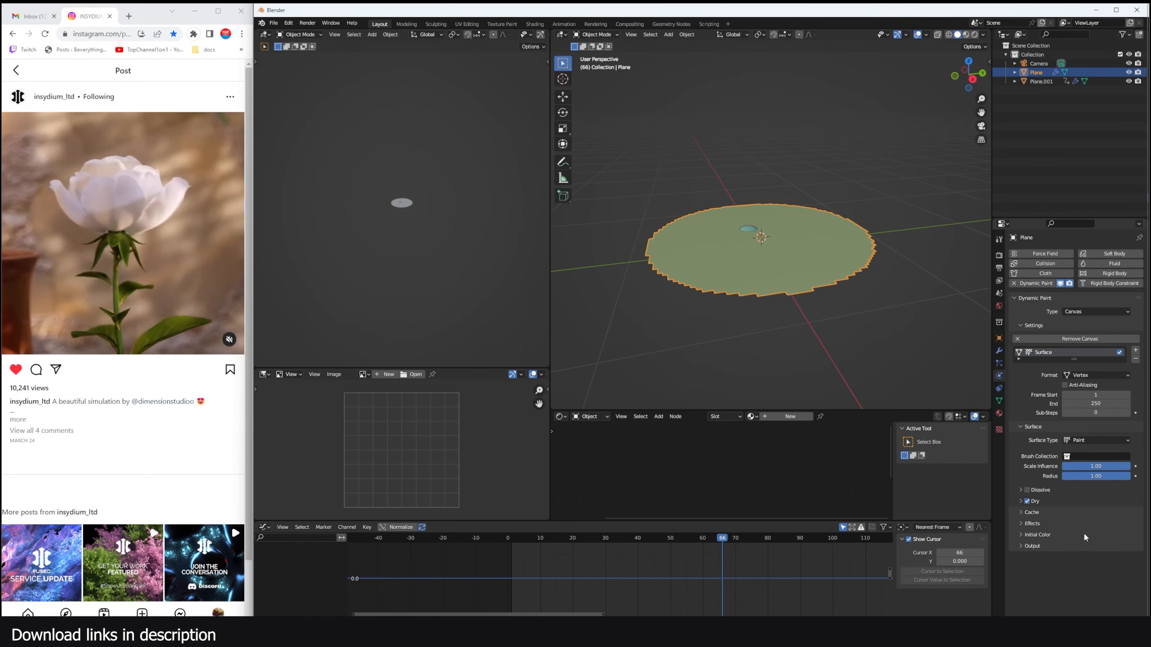
left_click(1117, 441)
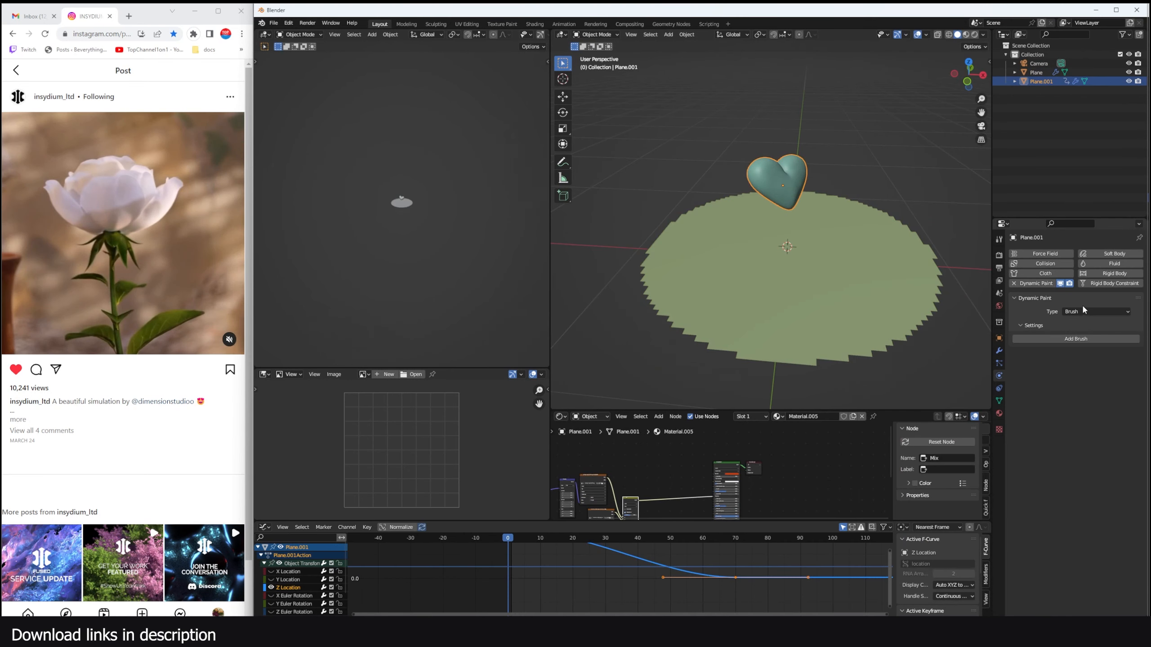
Step: Add a Dynamic Paint brush to the heart with Mesh Volume + Proximity as the paint source
left_click(1086, 336)
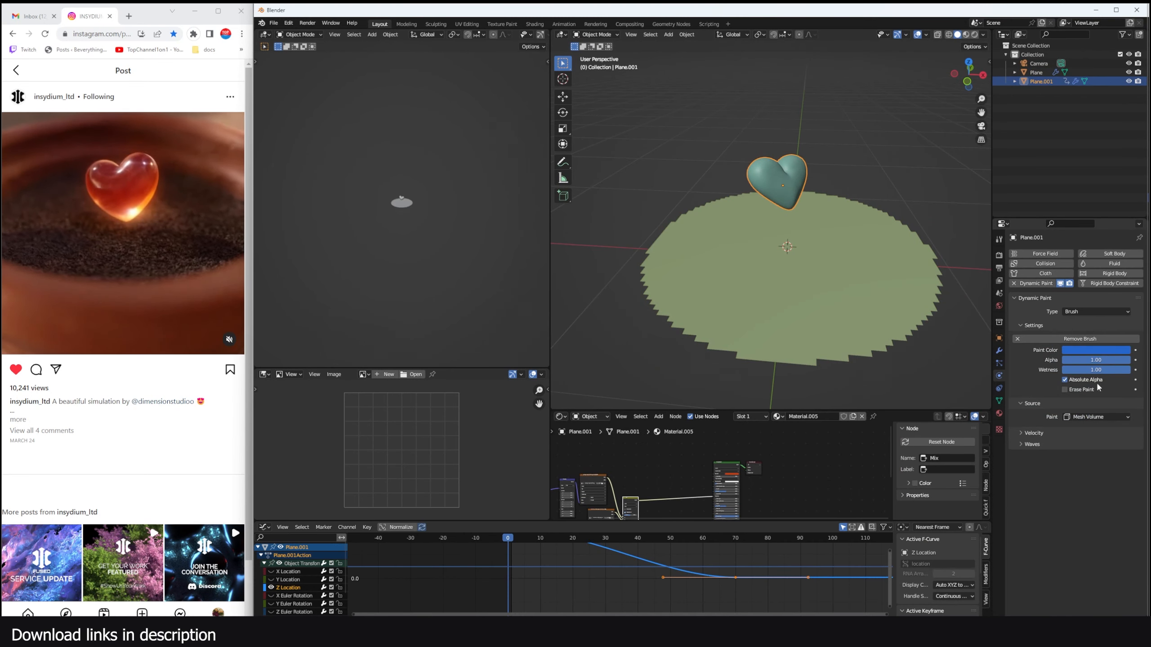
left_click(1106, 417)
left_click(1065, 456)
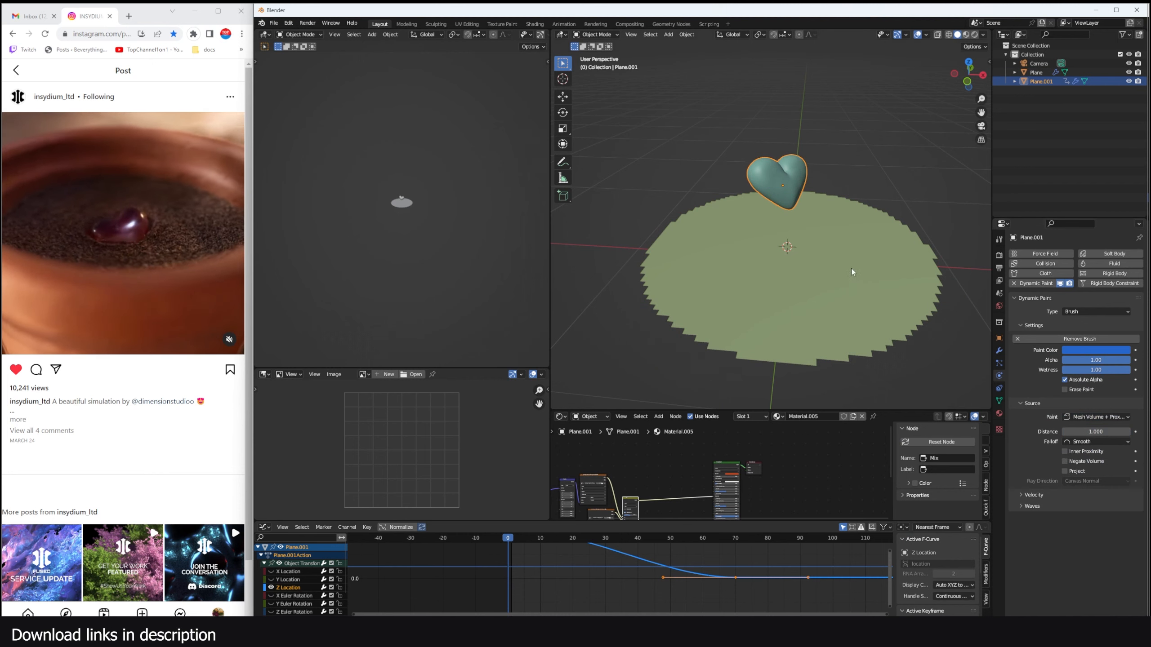
Step: Play the simulation to check the ripples the heart makes on the disc
middle_click_drag(850, 267, 769, 236)
key("space")
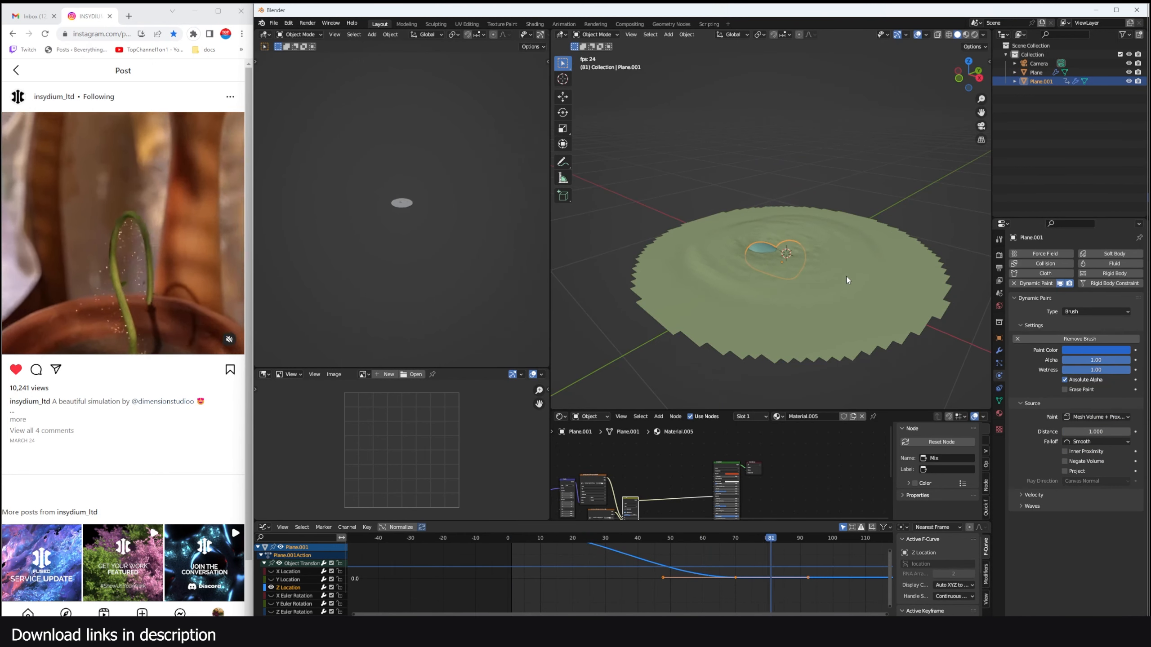
key("space")
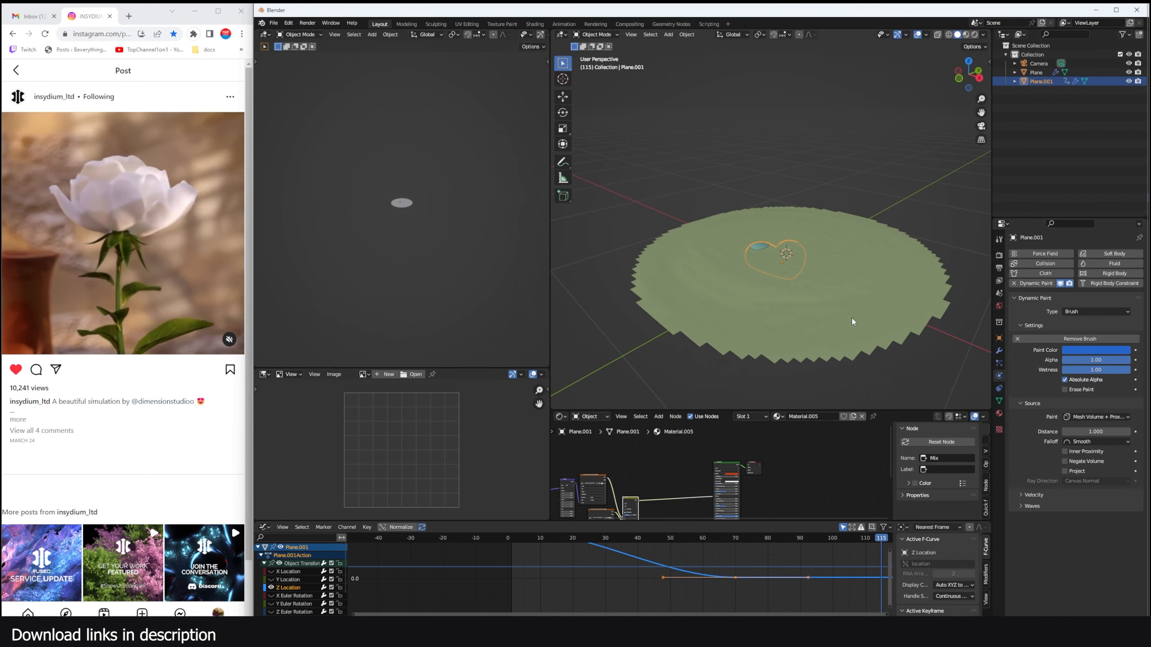
Step: Replay the disc's ripples with the Timeline in place of the Graph Editor and set the wave speed to 0.10
left_click(854, 308)
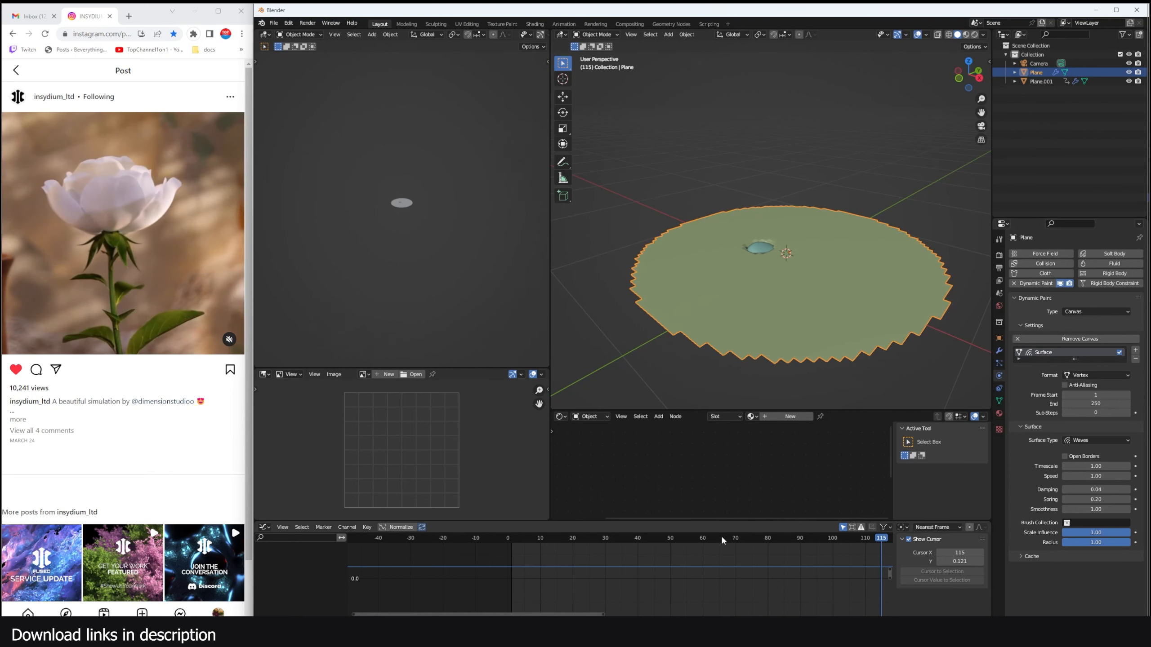
key("shift+Left")
key("space")
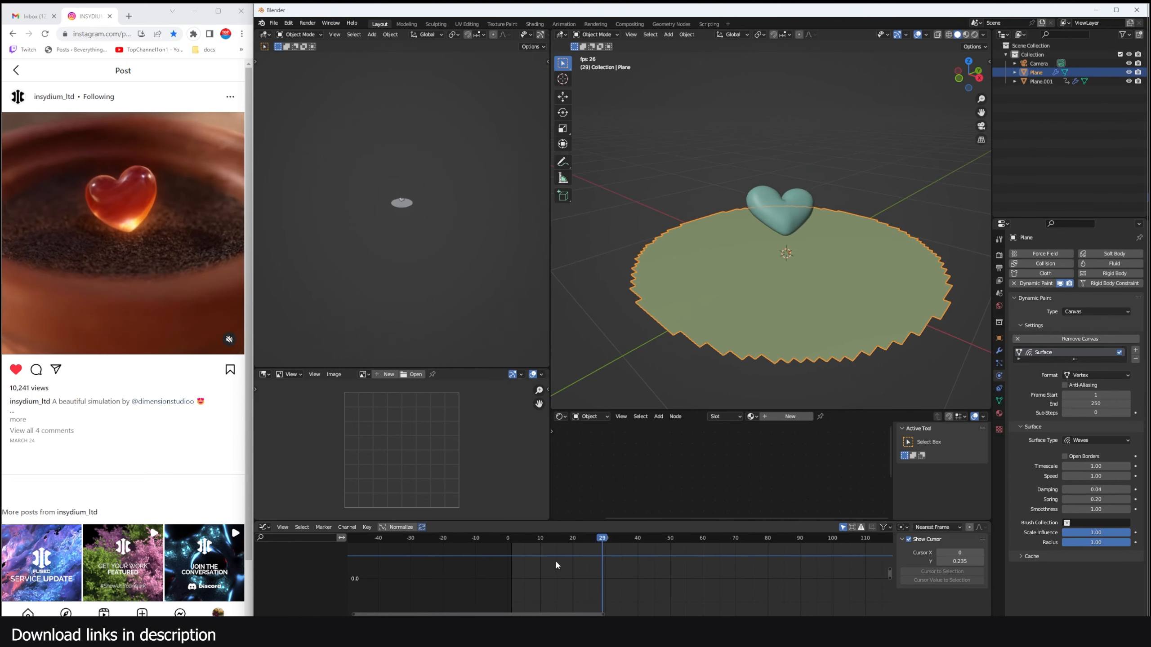
key("ctrl+Tab")
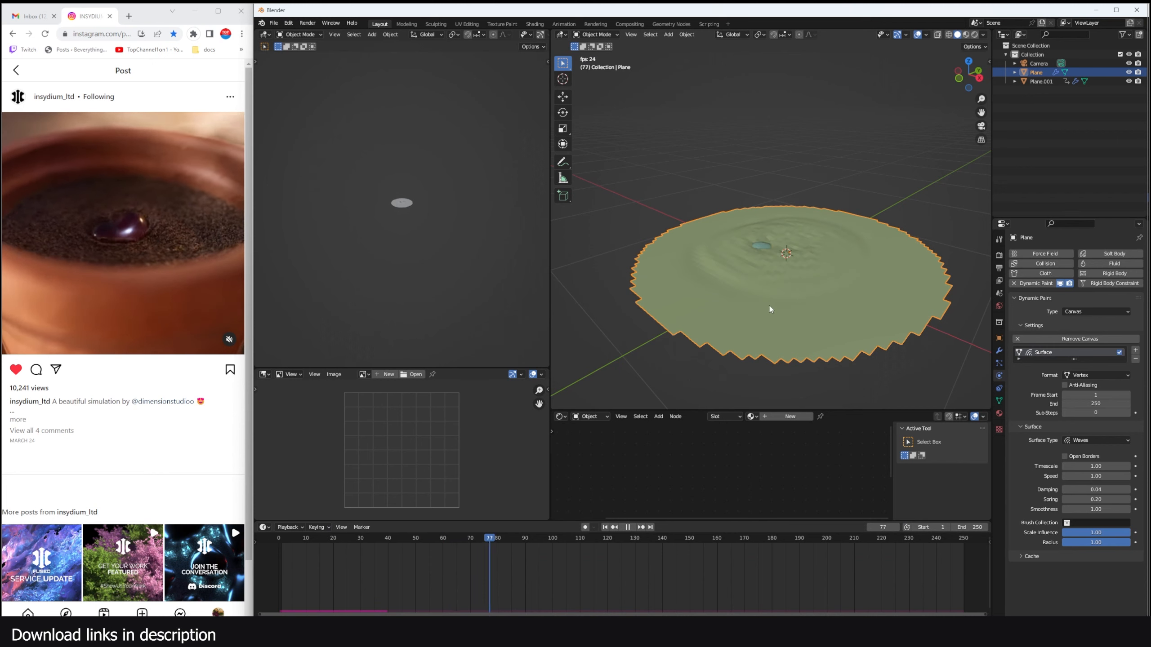
key("Escape")
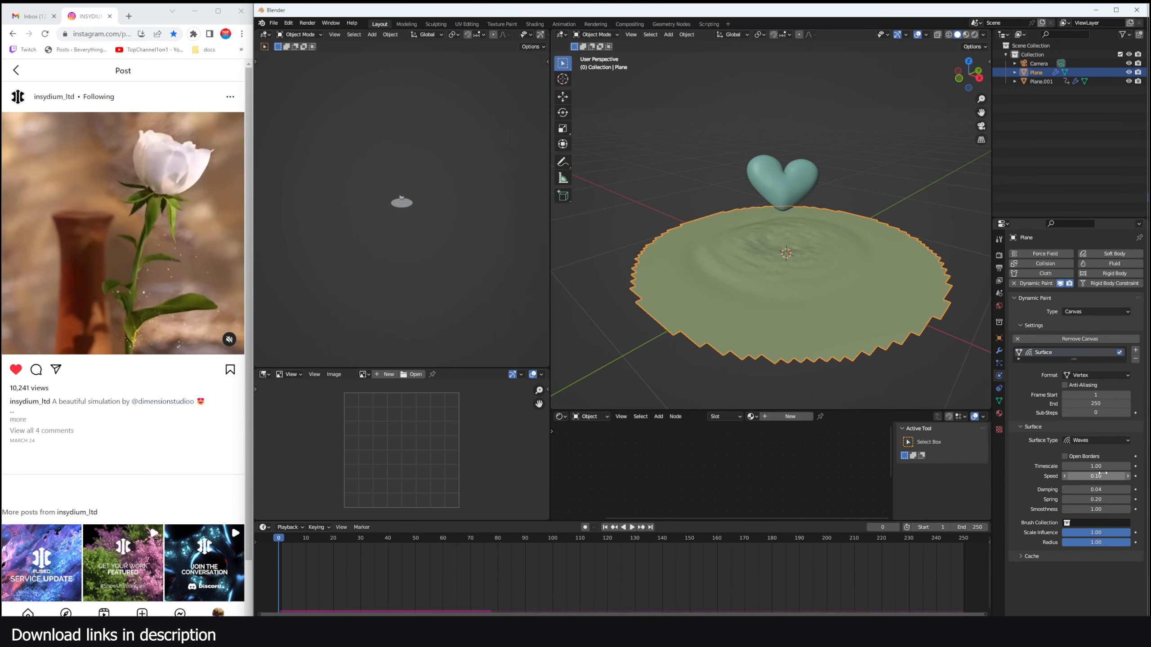
key("space")
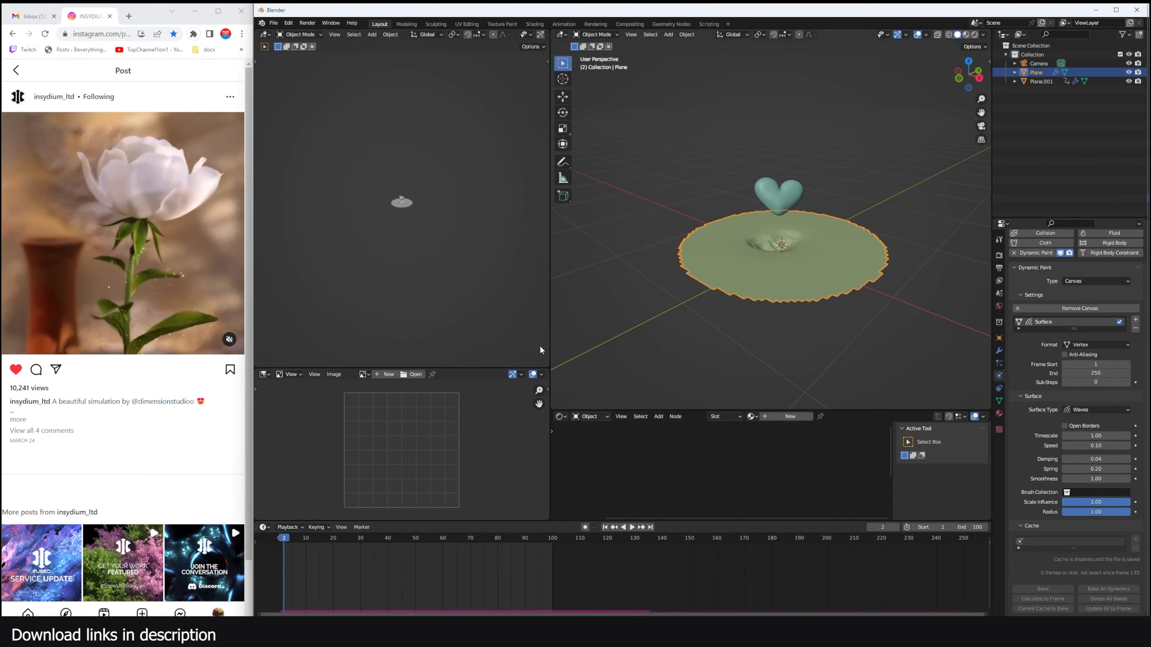
scroll(666, 295, "up", 2)
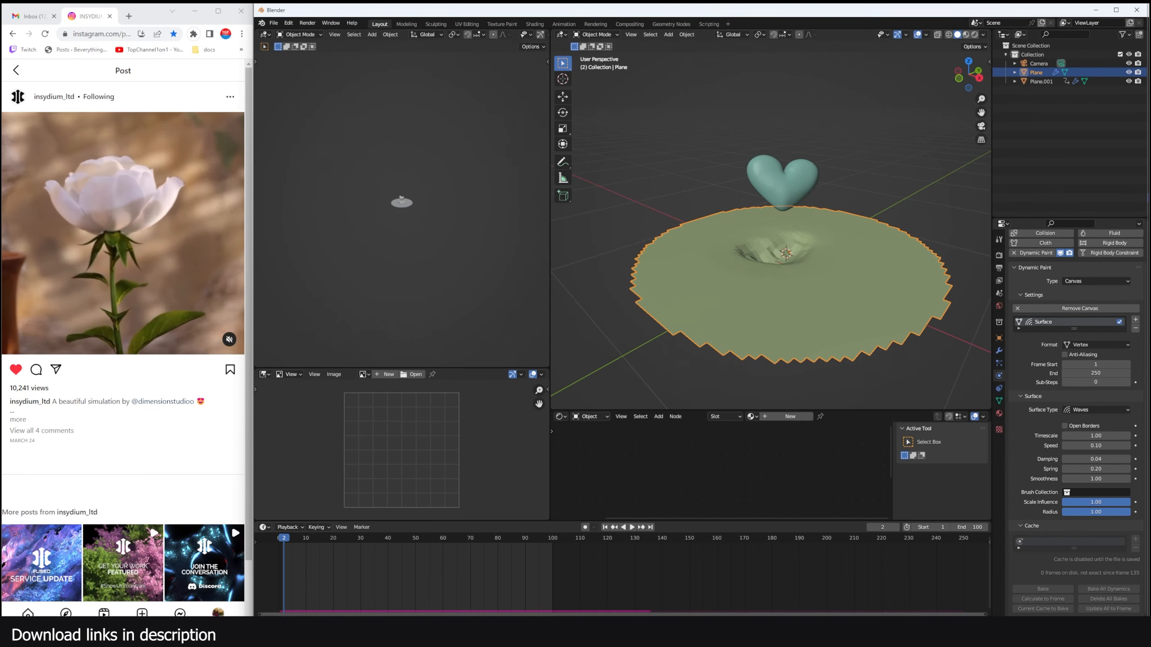
Step: Switch to the heart1.blend window and copy the three rock objects from the rocks collection
mouse_move(361, 635)
left_click(387, 600)
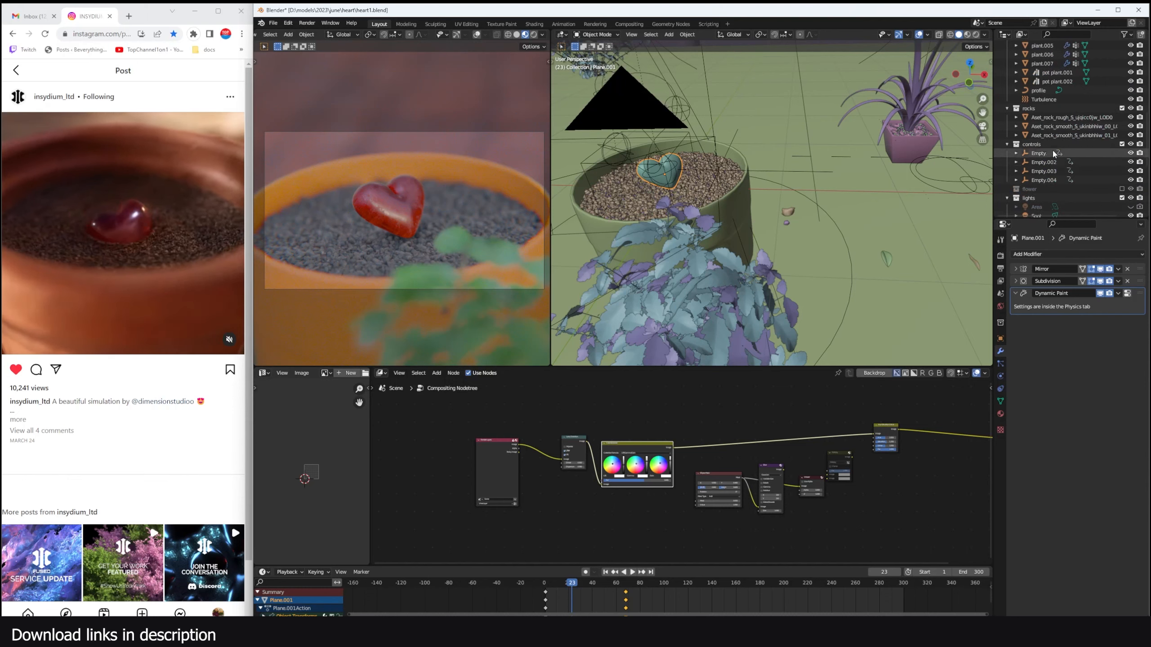
left_click(1055, 118)
left_click(1055, 126, "ctrl")
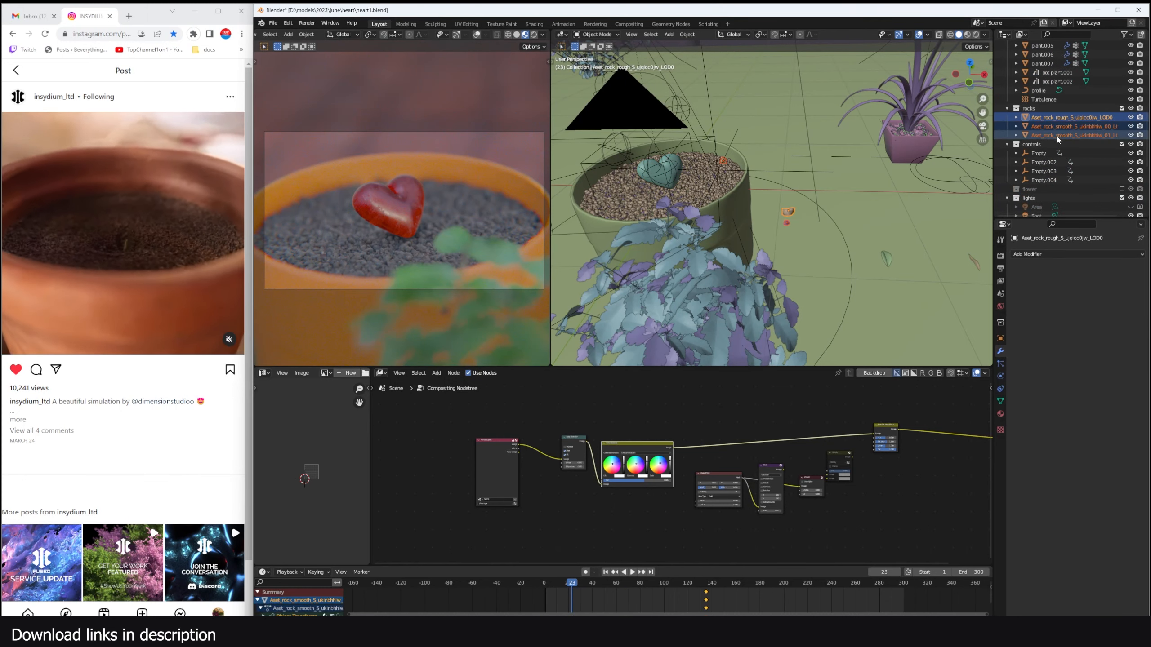
left_click(1058, 135, "ctrl")
left_click(1097, 13)
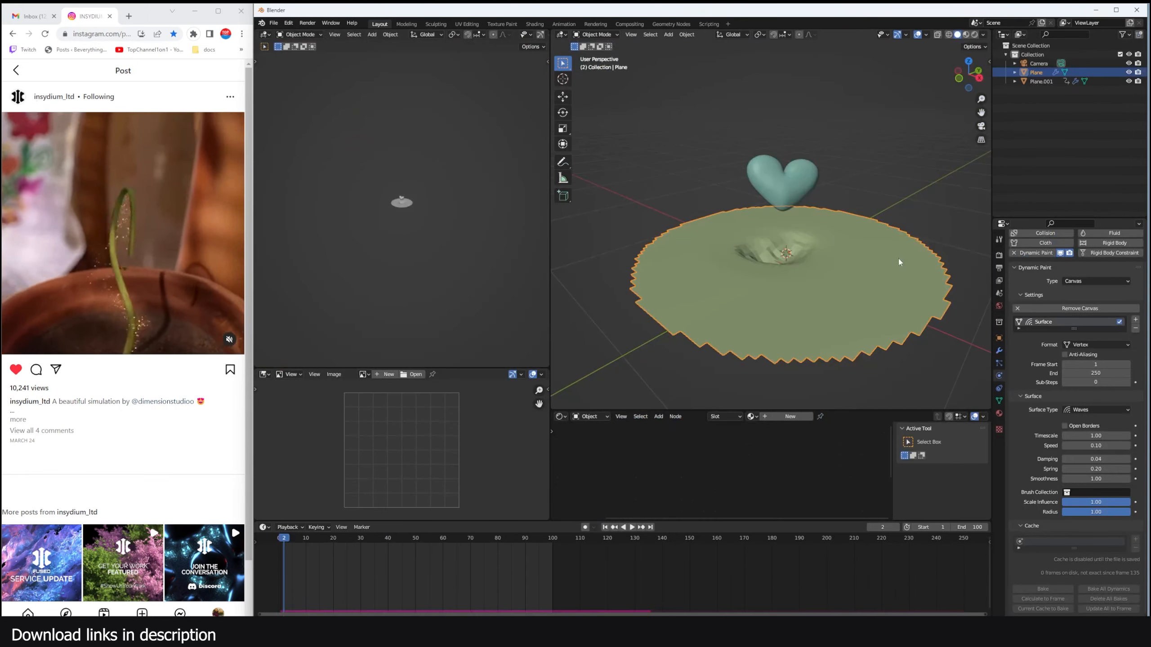
Step: Paste the three rocks into the ripple scene and move them beside the disc
middle_click_drag(891, 259, 877, 259, "shift")
middle_click_drag(876, 259, 774, 271, "shift")
scroll(774, 271, "down", 2)
key("ctrl+v")
key("g")
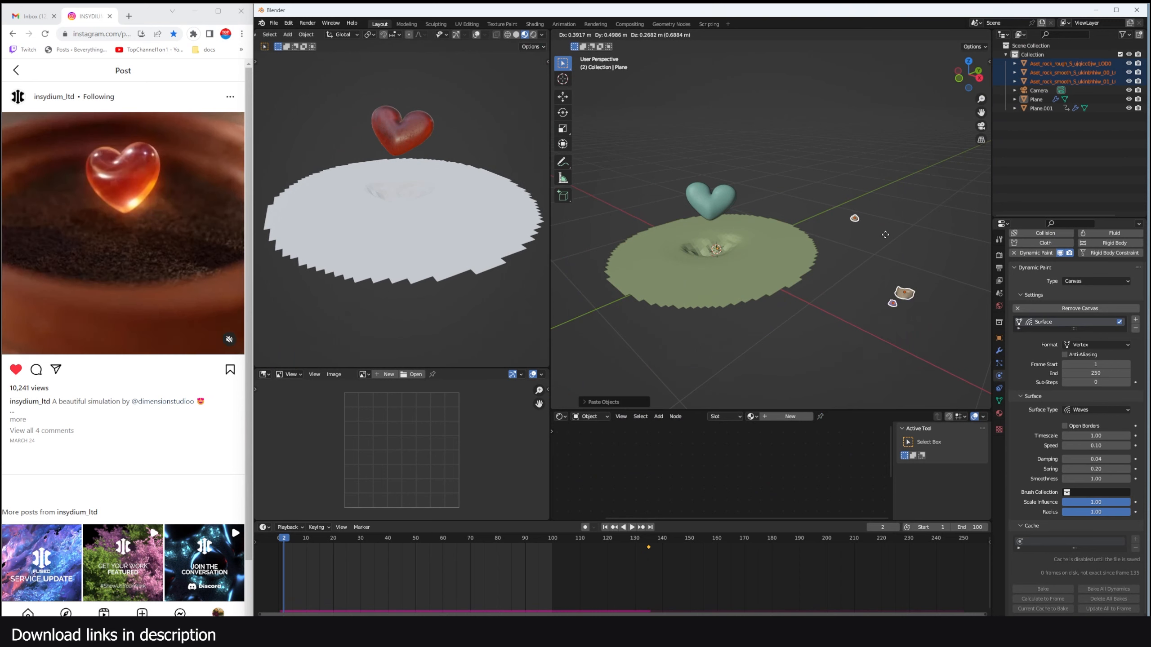
left_click(792, 276)
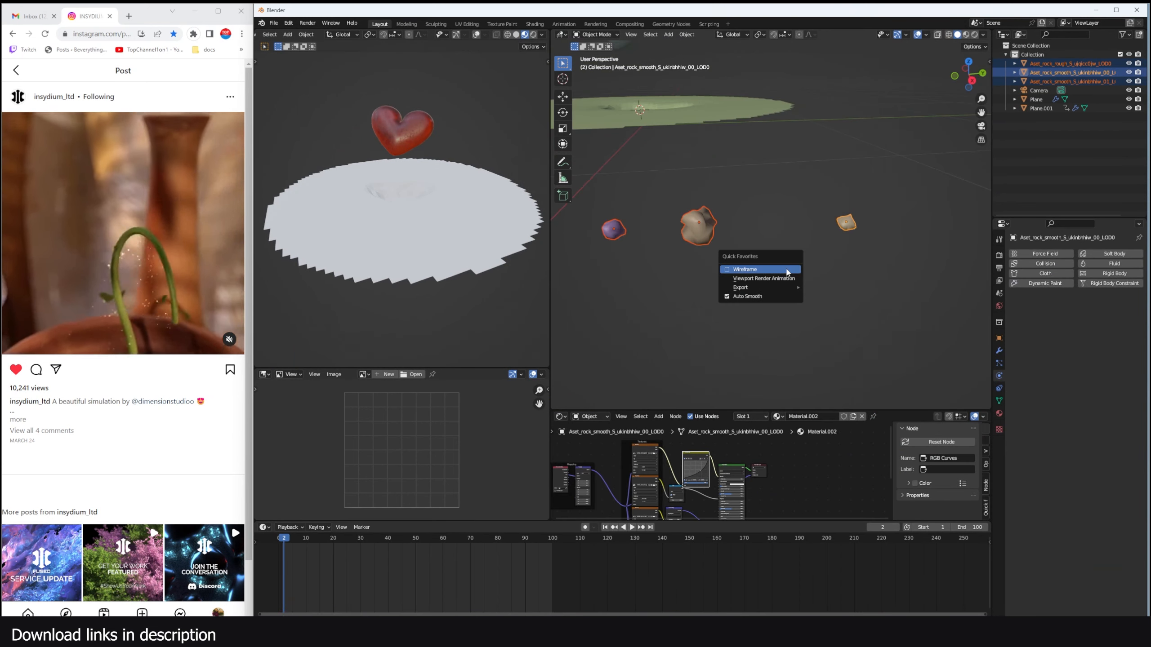
Step: Inspect the rocks' meshes with the wireframe overlay and switch the viewport to Material Preview shading
left_click(785, 272)
middle_click_drag(786, 271, 900, 210)
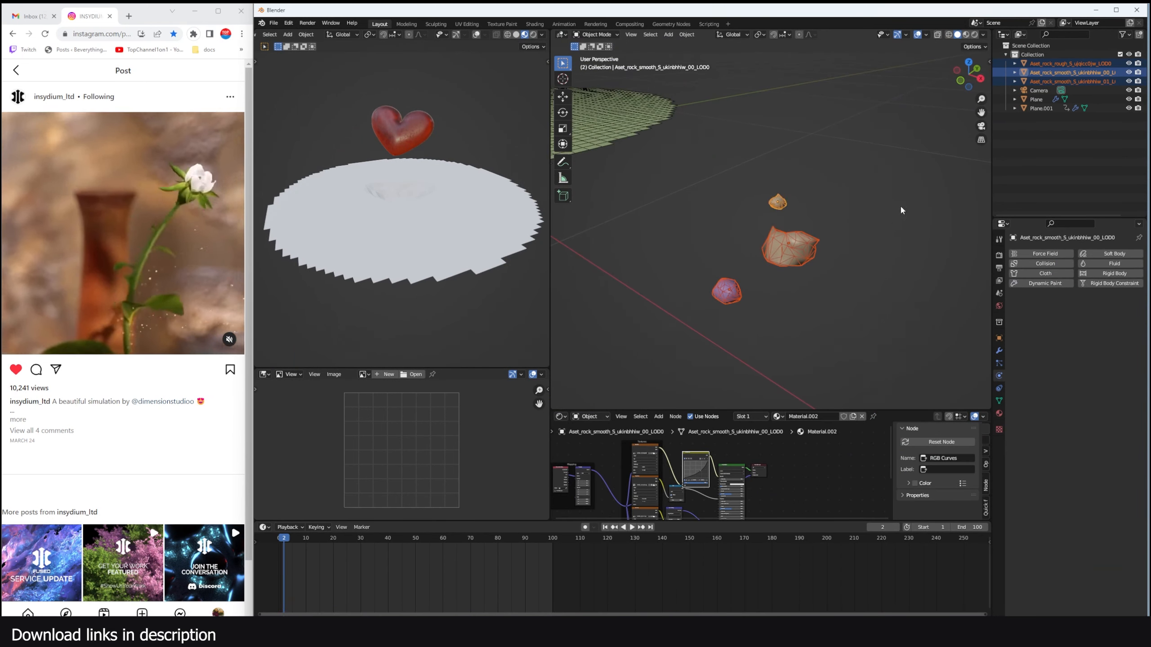
left_click(968, 37)
scroll(870, 137, "up", 3)
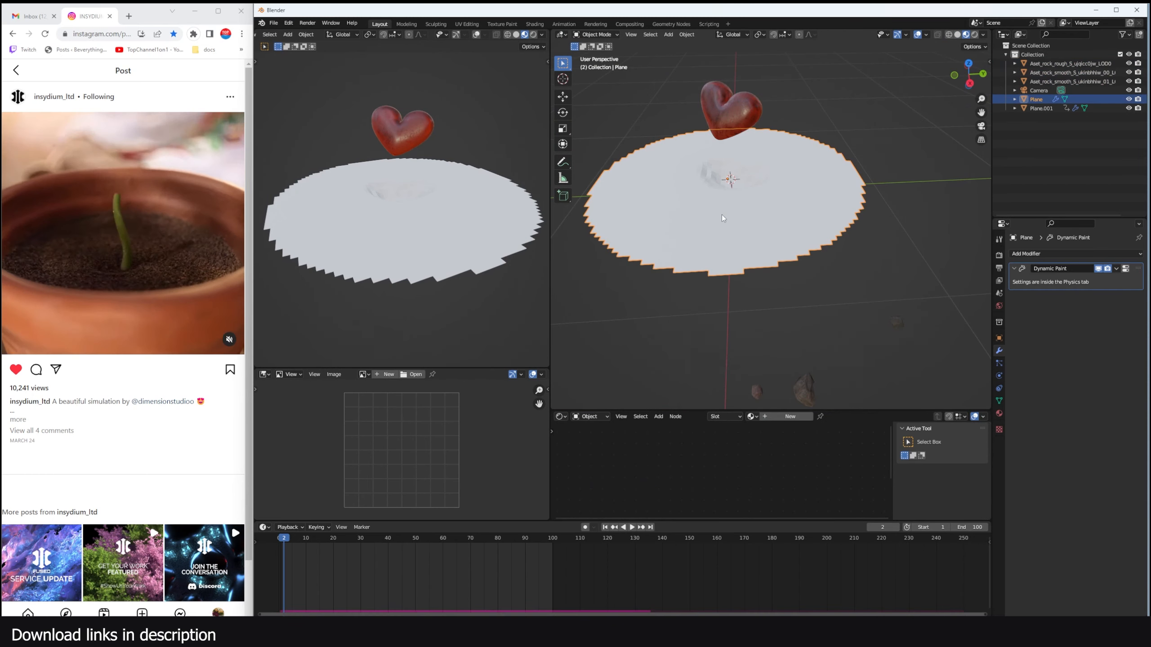
Step: Search all materials of the asset library for "soil" and add the found soil material to the disc
key("n")
left_click(986, 119)
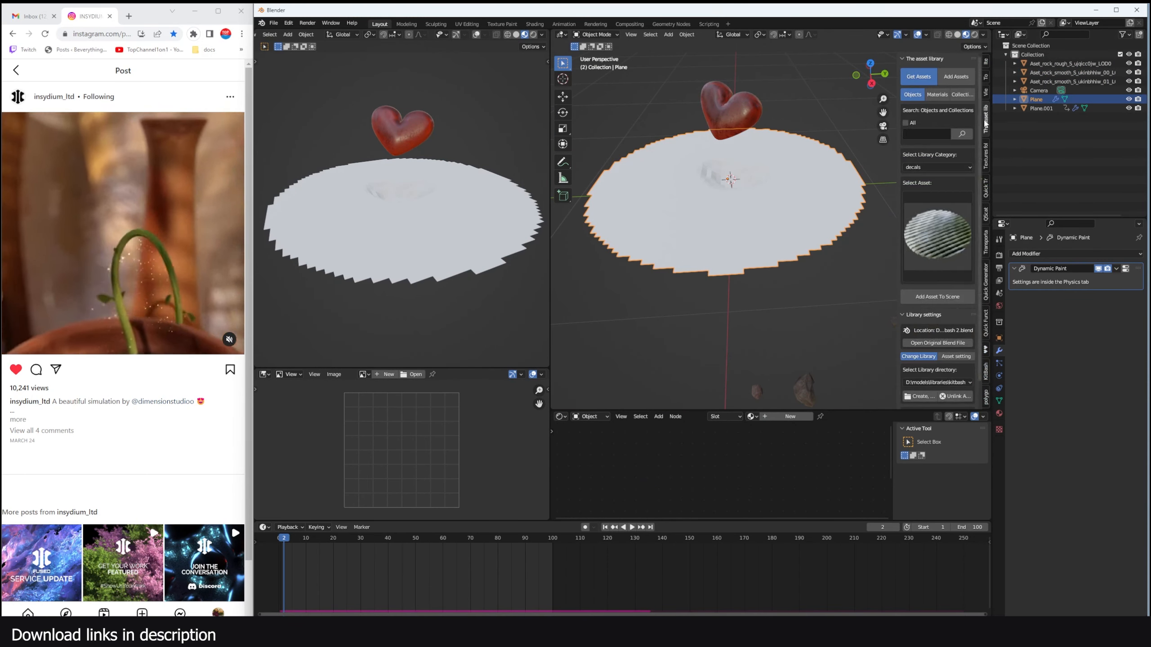
left_click(937, 95)
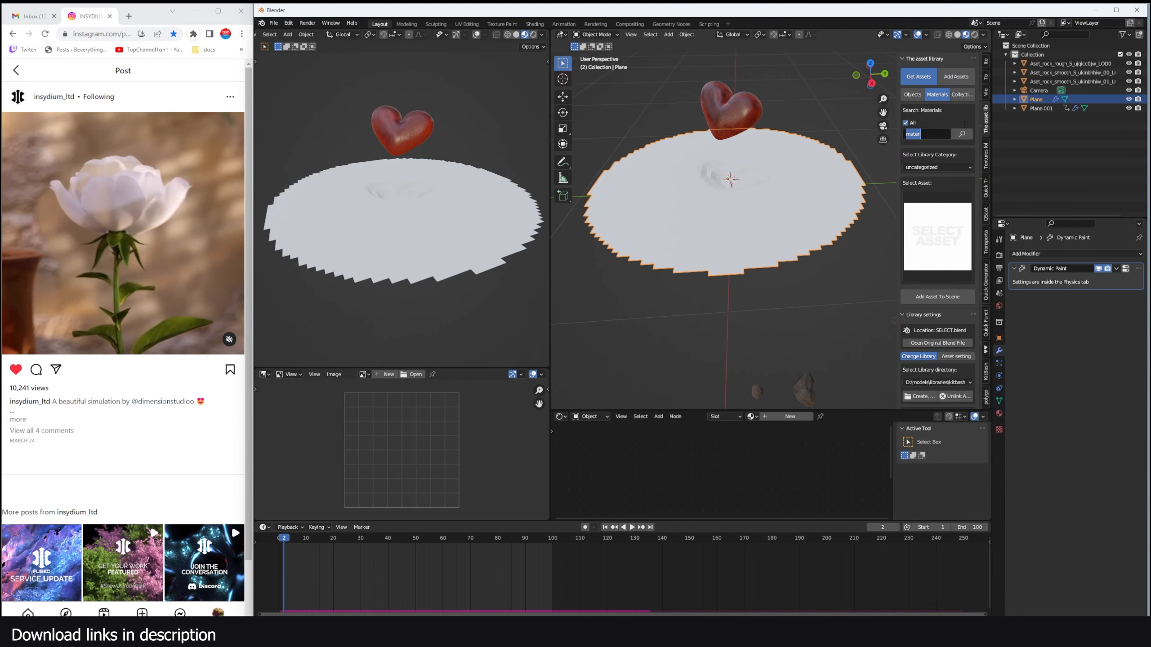
type("soil")
key("Return")
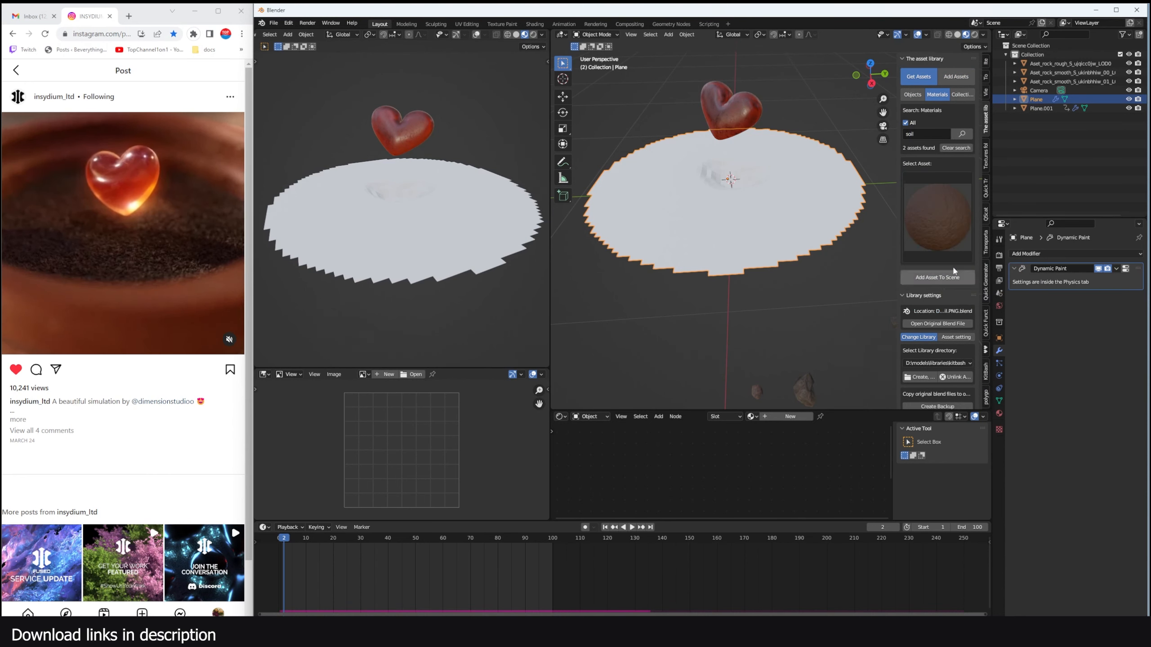
left_click(935, 278)
scroll(684, 224, "up", 3)
middle_click_drag(684, 222, 711, 235)
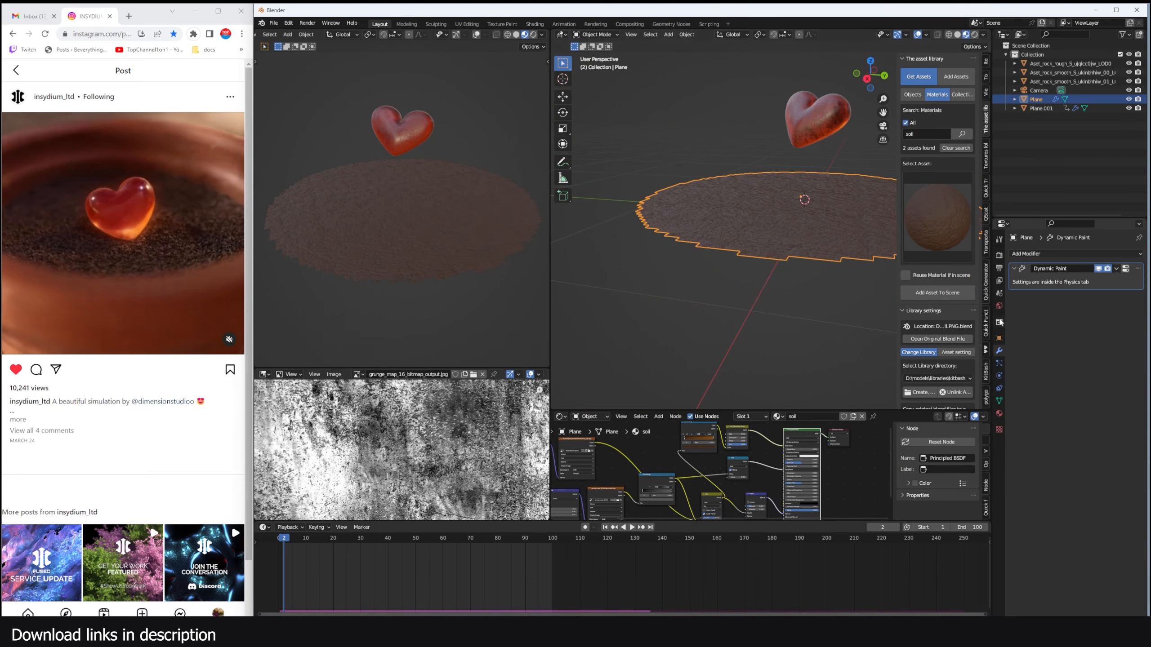
Step: Add a hair particle system to the disc with hair length 0 m and an advanced Object Aligned Z velocity of 0.017 m/s
left_click(998, 364)
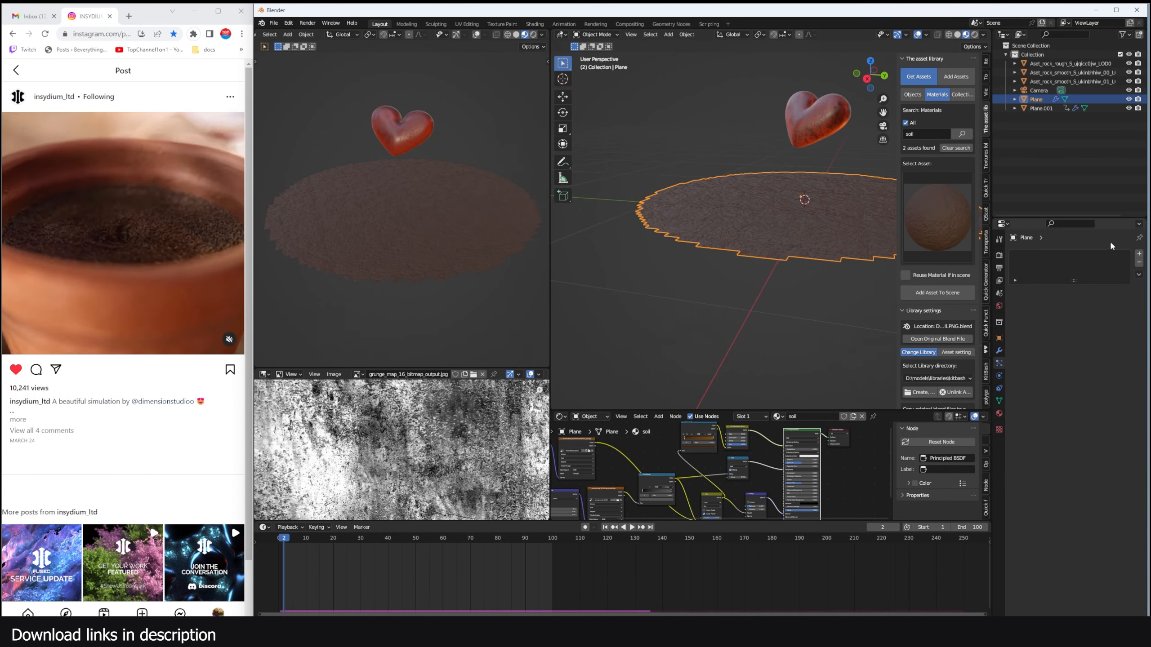
left_click(1138, 255)
left_click(1110, 302)
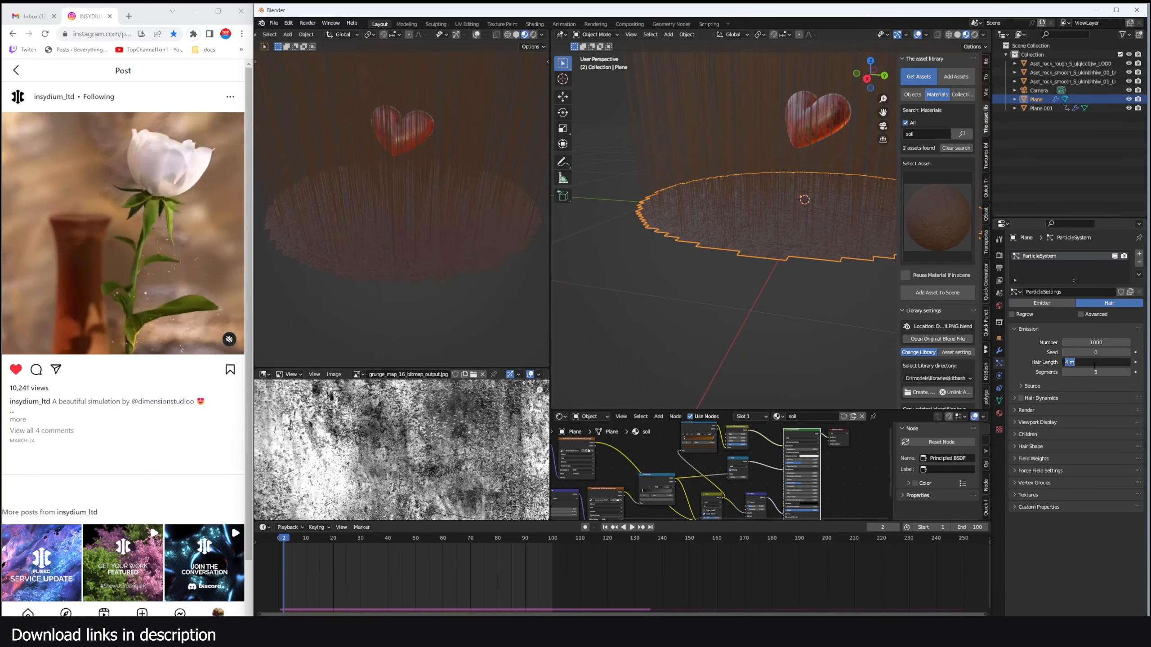
key("Return")
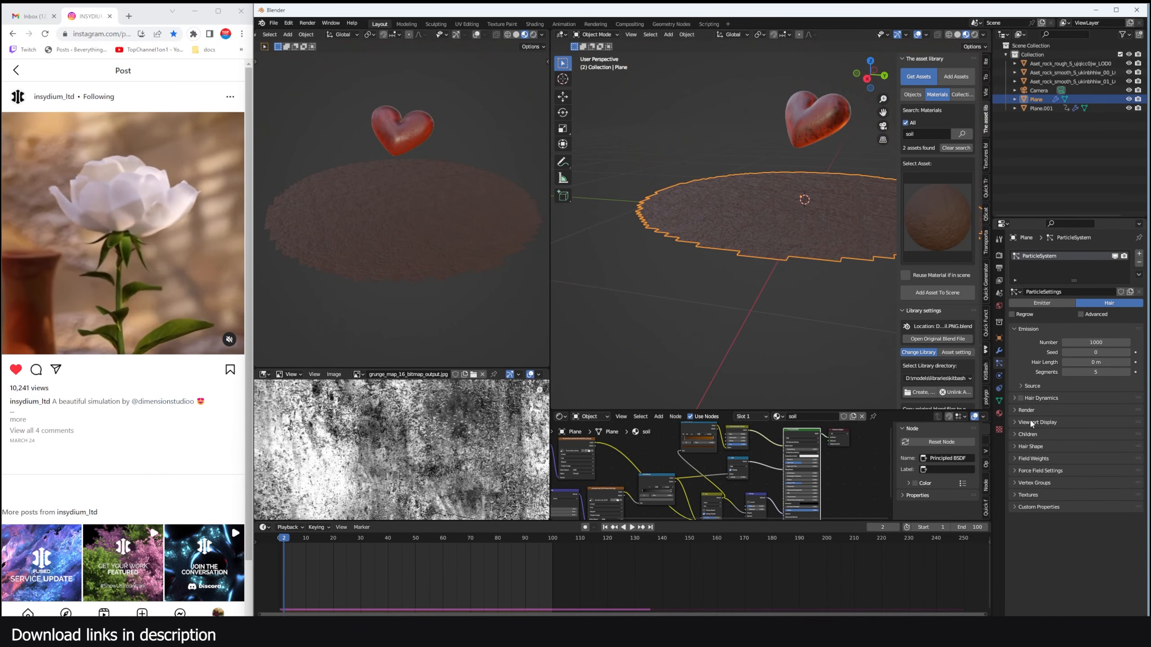
left_click(1106, 315)
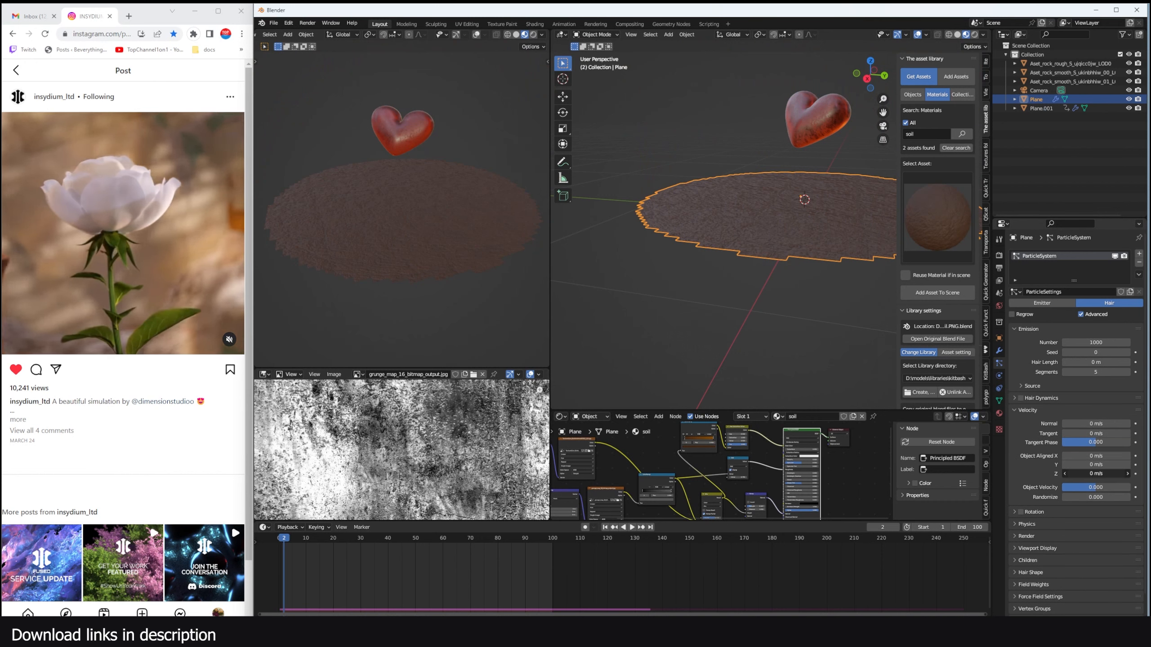
left_click_drag(1095, 473, 1102, 473)
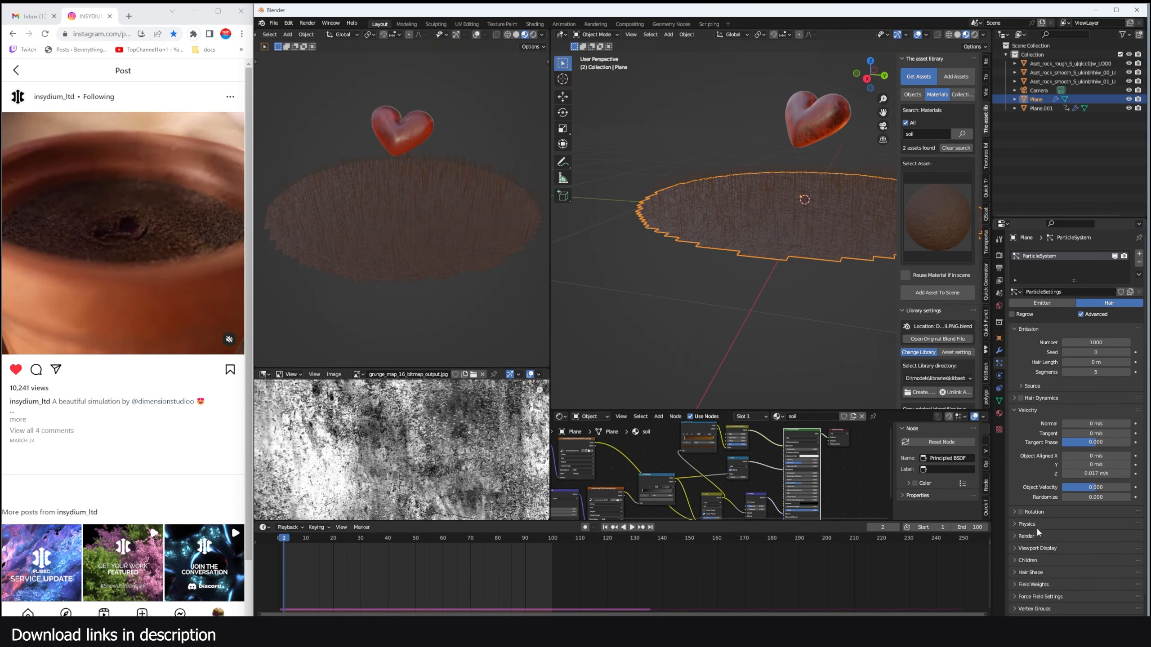
Step: Set the disc's hair particles to render as Collection
left_click(1027, 536)
left_click(1092, 549)
left_click(1094, 590)
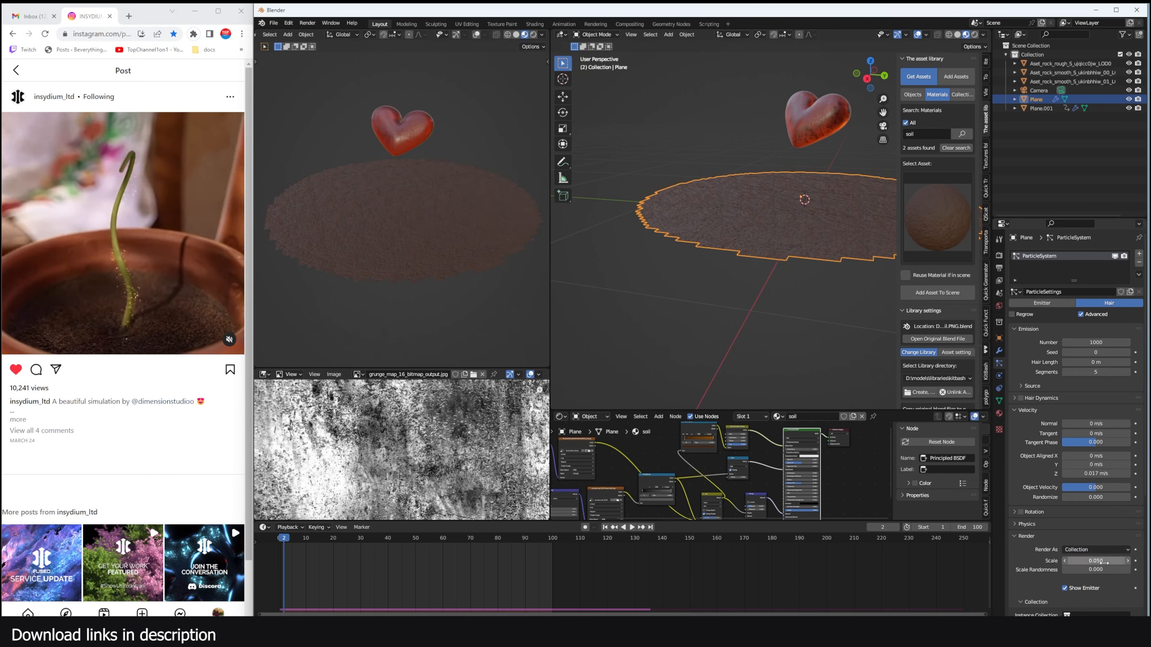
scroll(1039, 361, "down", 4)
scroll(830, 219, "down", 4)
Step: Move the three rock objects into a new collection
middle_click_drag(831, 218, 628, 251, "shift")
scroll(853, 190, "down", 3)
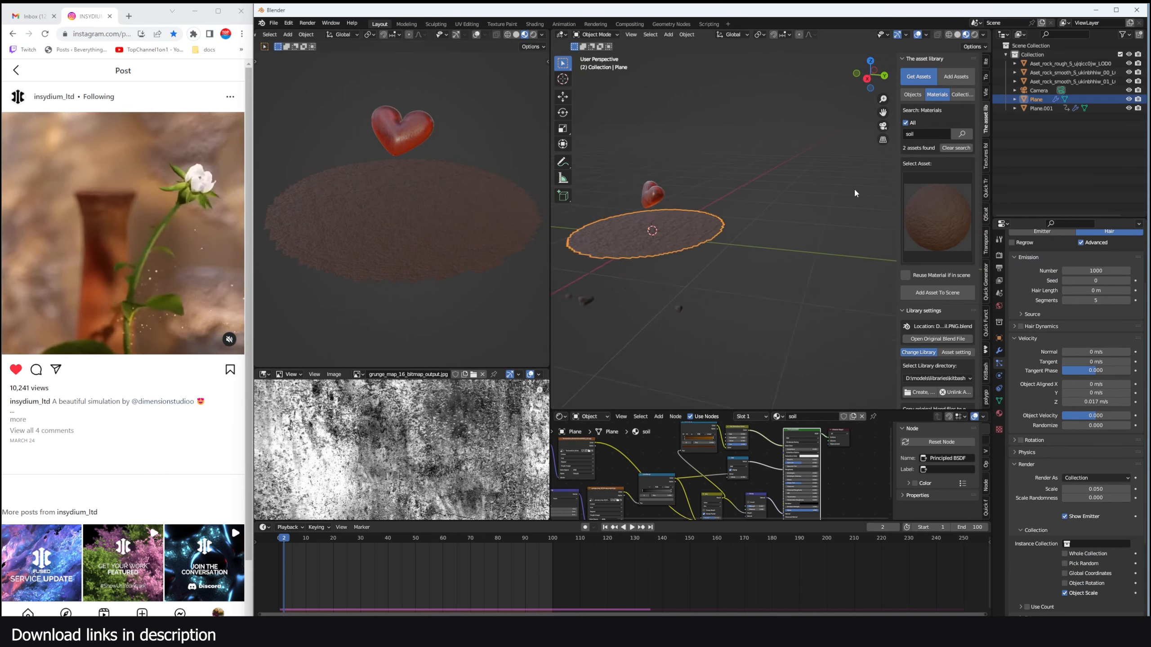
middle_click_drag(852, 190, 732, 215, "shift")
scroll(809, 211, "down", 3)
middle_click_drag(808, 211, 832, 207, "shift")
left_click(1077, 64)
left_click(1071, 80, "shift")
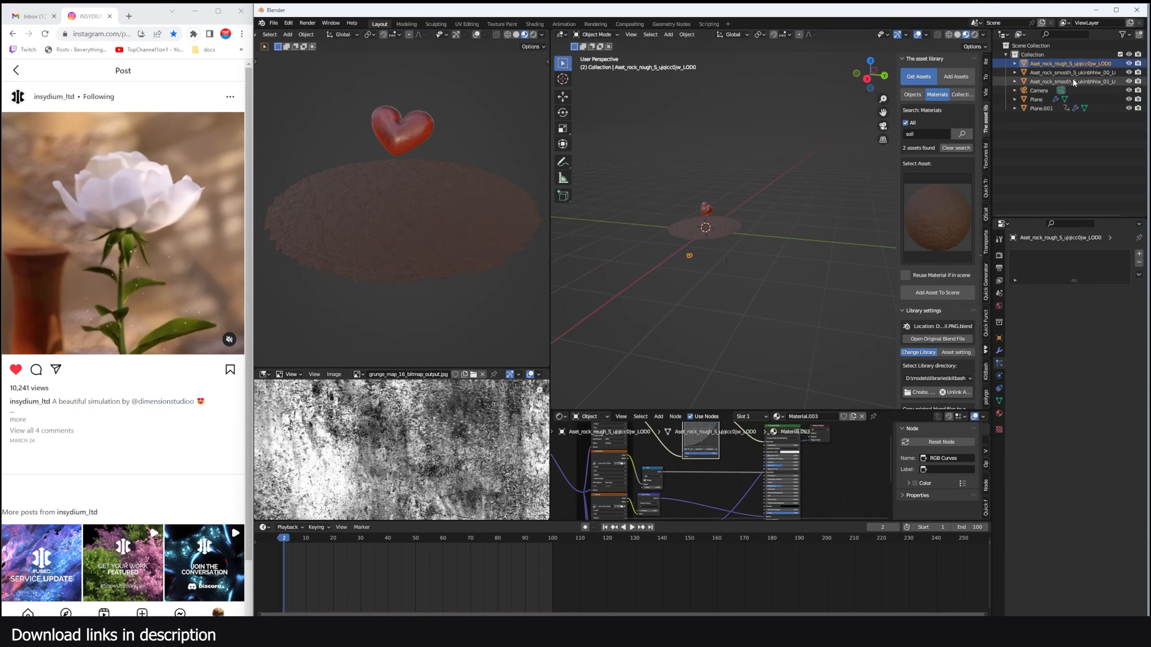
key("m")
left_click(664, 179)
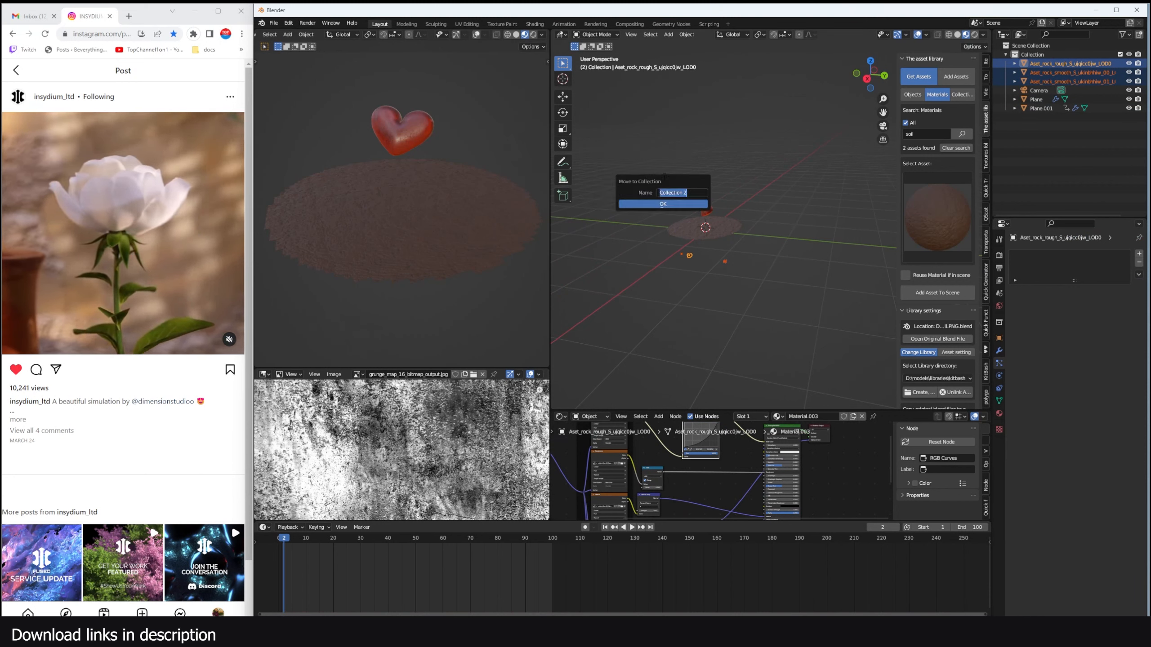
left_click(658, 204)
Step: Instance the rock collection on the disc's particles with scale 13.290 and scale randomness 0.787
left_click(707, 227)
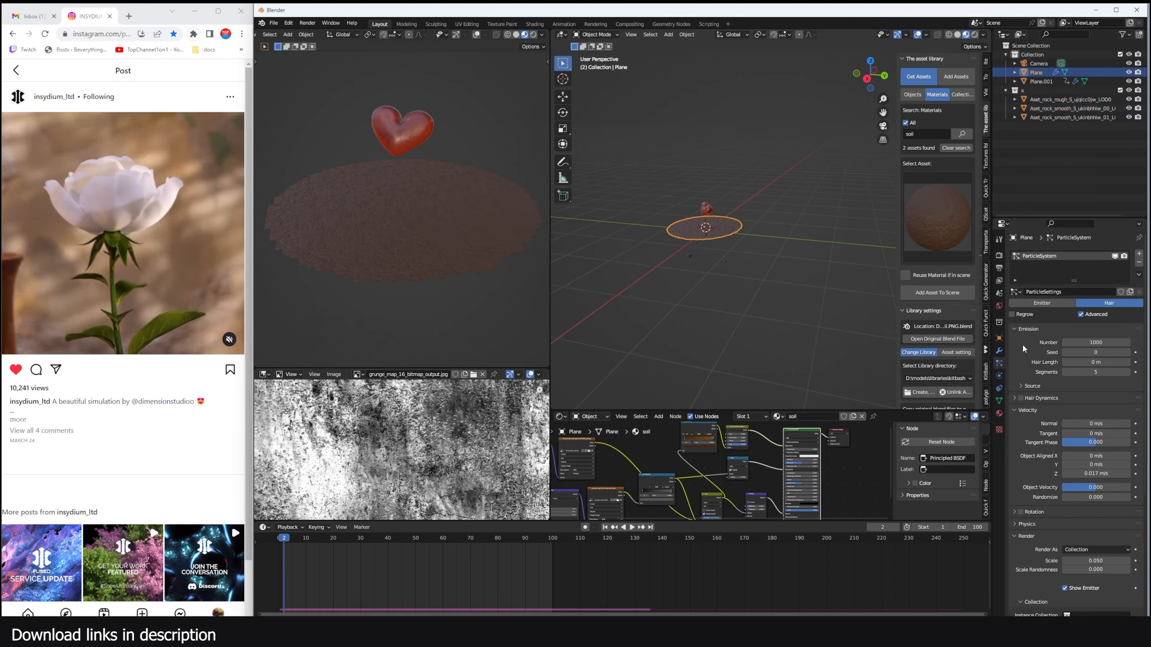
scroll(1086, 596, "down", 4)
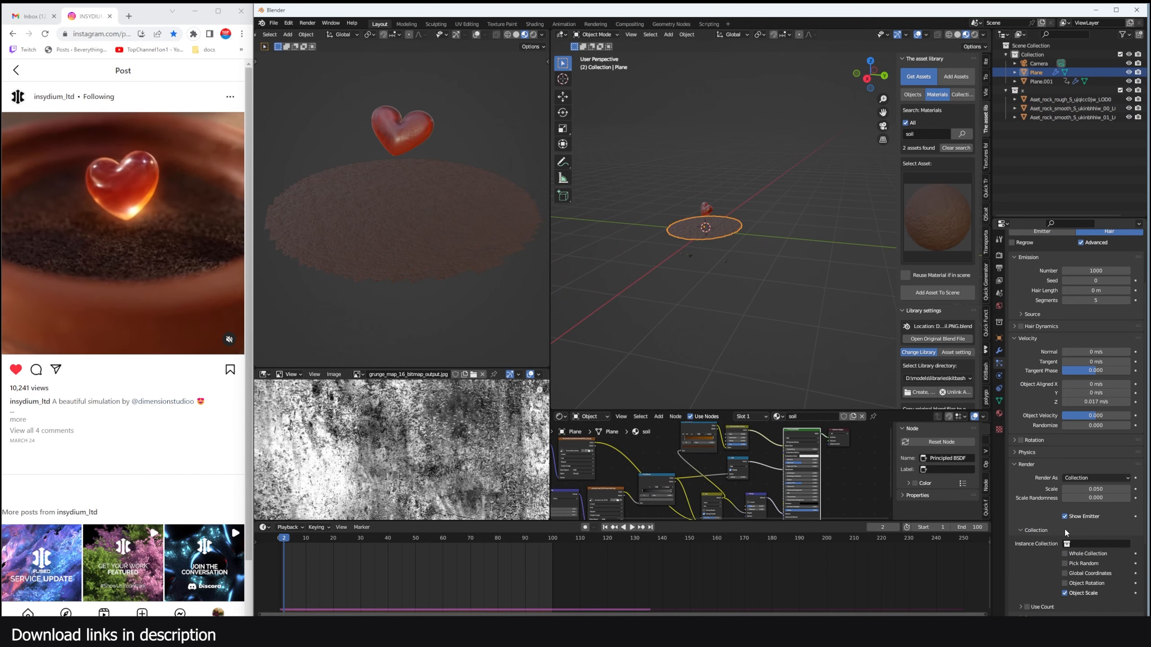
left_click(1093, 543)
left_click(1057, 460)
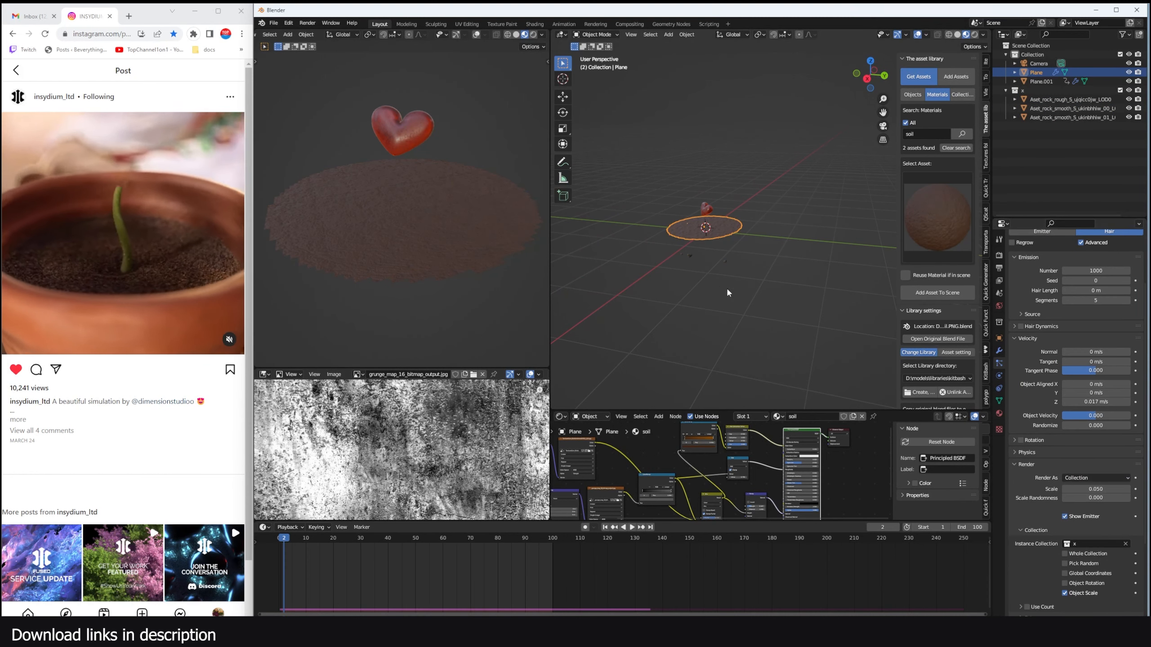
scroll(727, 287, "up", 6)
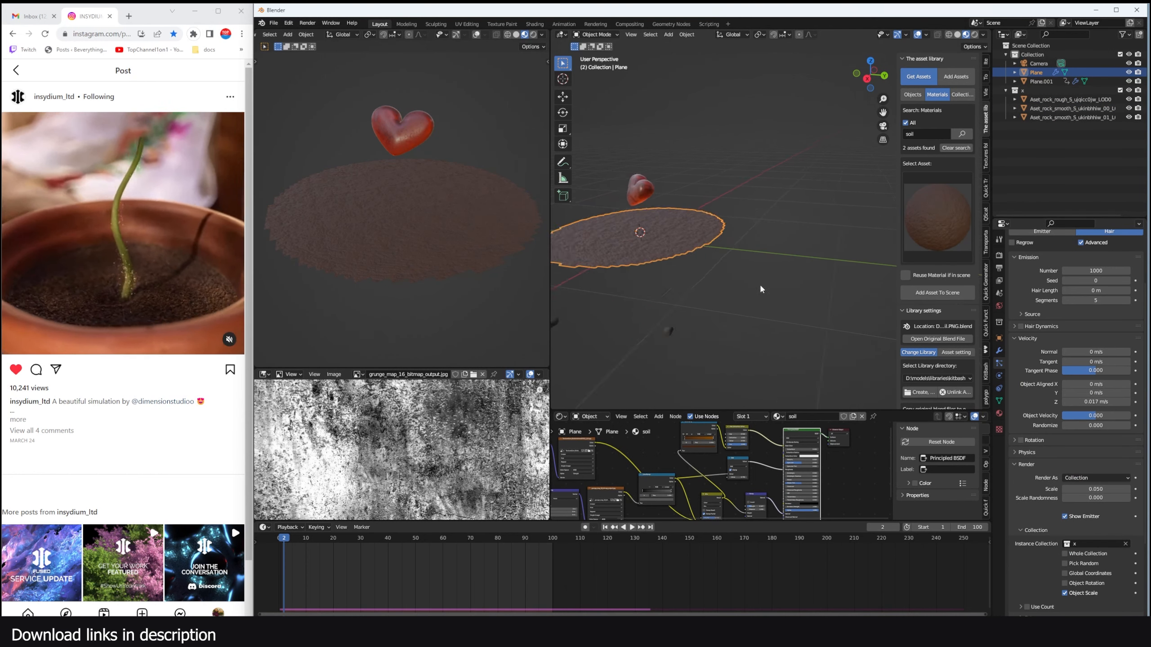
Step: Enable particle rotation with Normal orientation, Randomize 1.000, Phase 1.000 and Randomize Phase 1.252, and set the particle number to 10000
left_click(1020, 494)
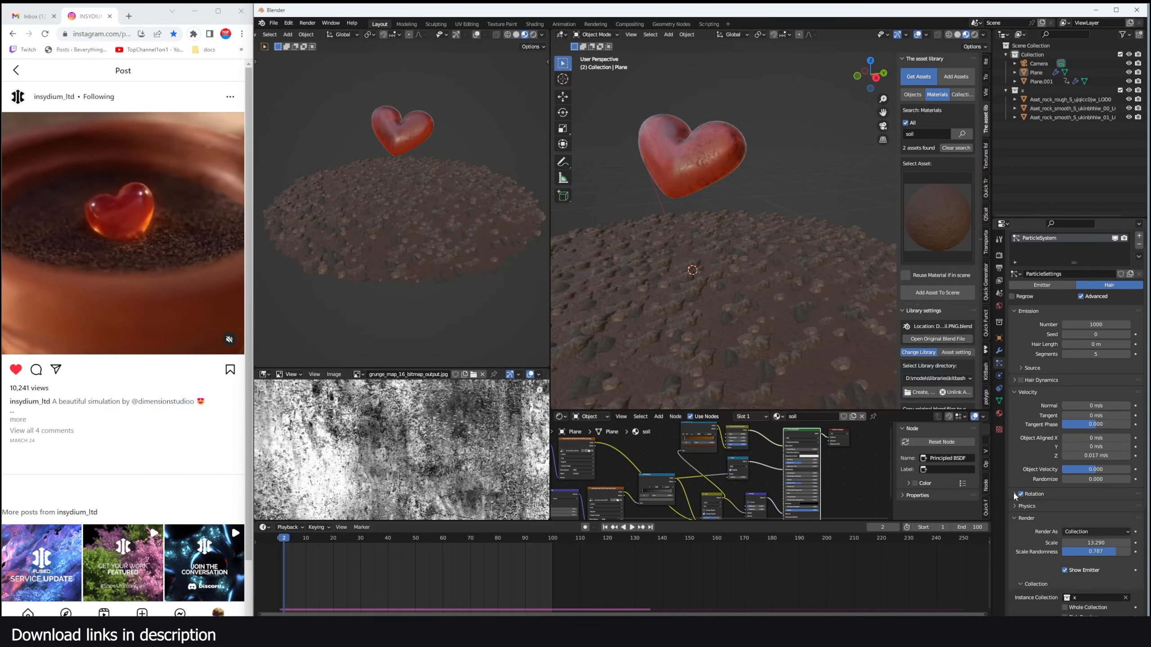
left_click(1088, 507)
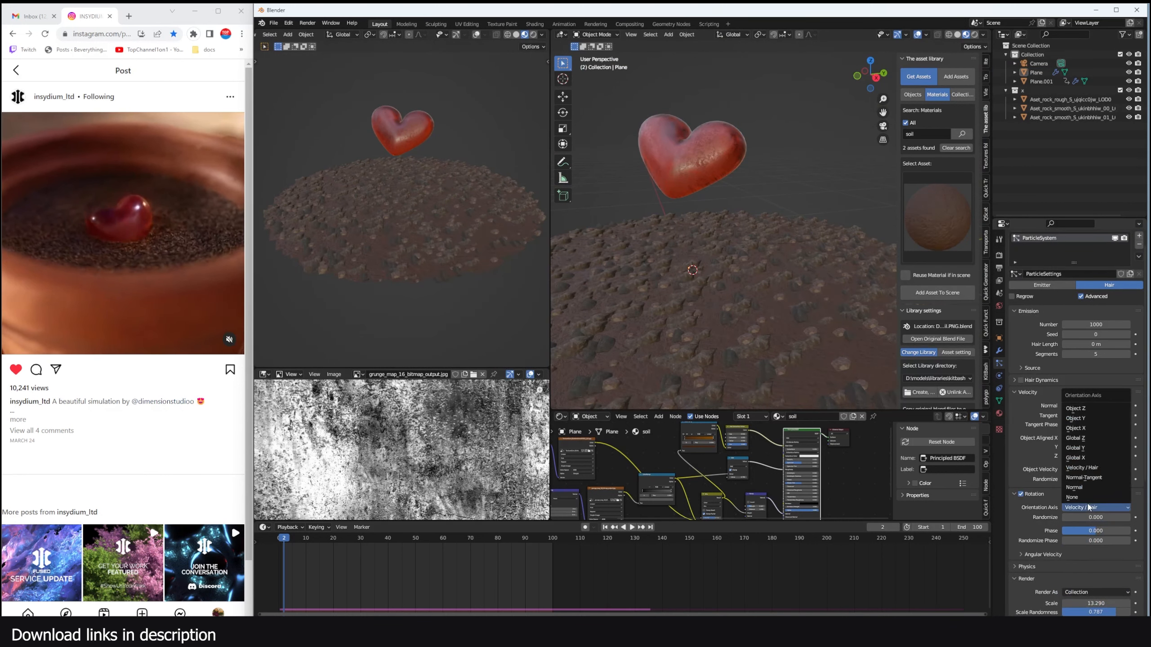
left_click(1086, 488)
left_click_drag(1087, 518, 1114, 540)
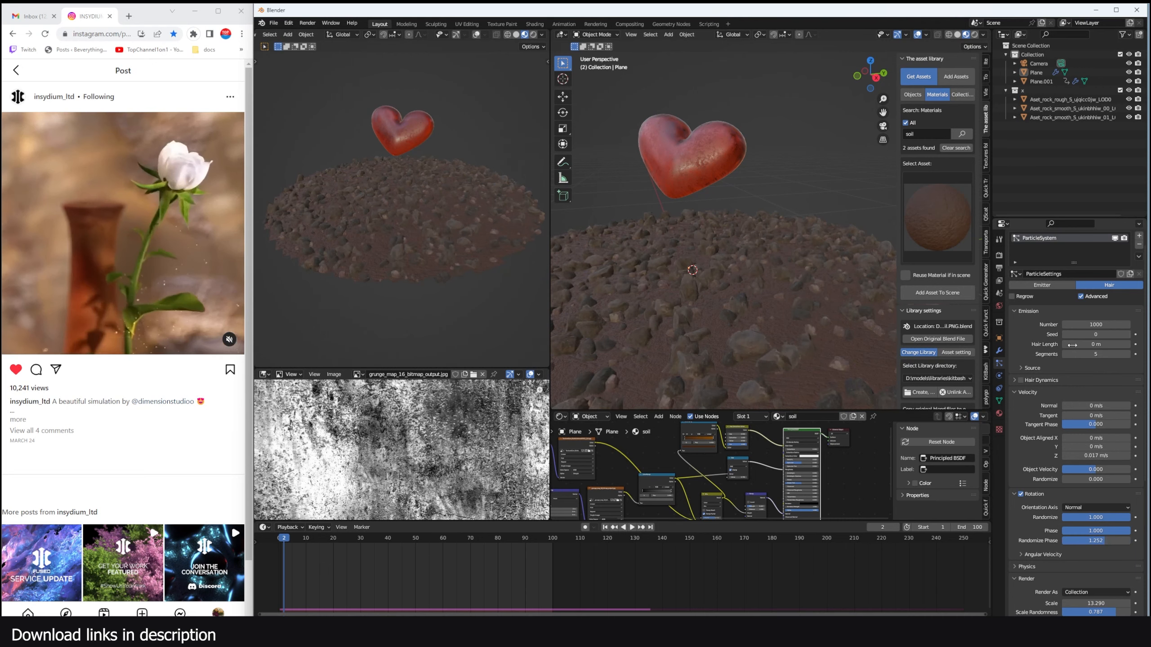
type("10000")
key("Return")
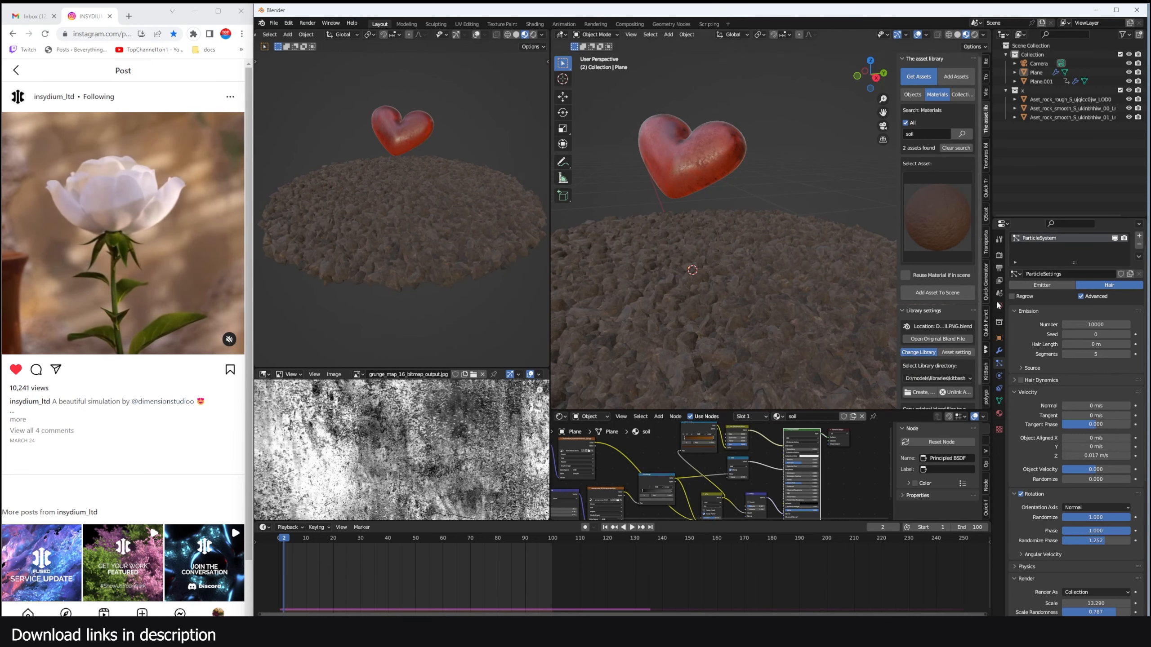
Step: Play the animation and examine how the gravel reacts to the falling heart
scroll(933, 268, "down", 2)
scroll(842, 236, "down", 5)
middle_click_drag(842, 236, 869, 236)
key("space")
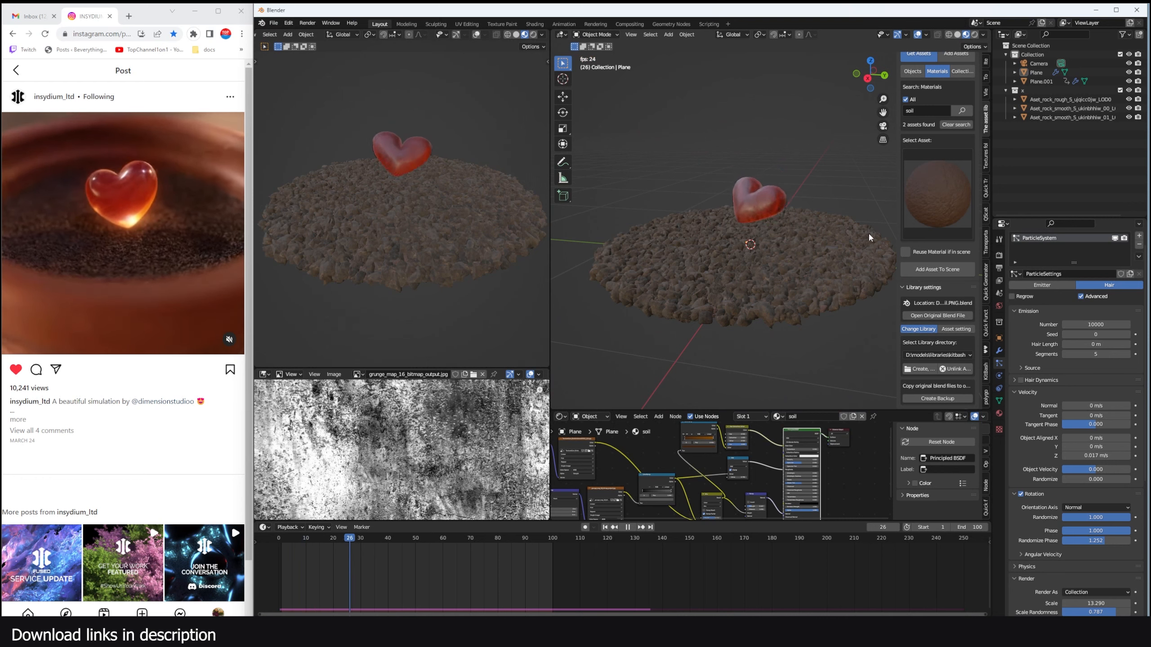
scroll(764, 288, "up", 8)
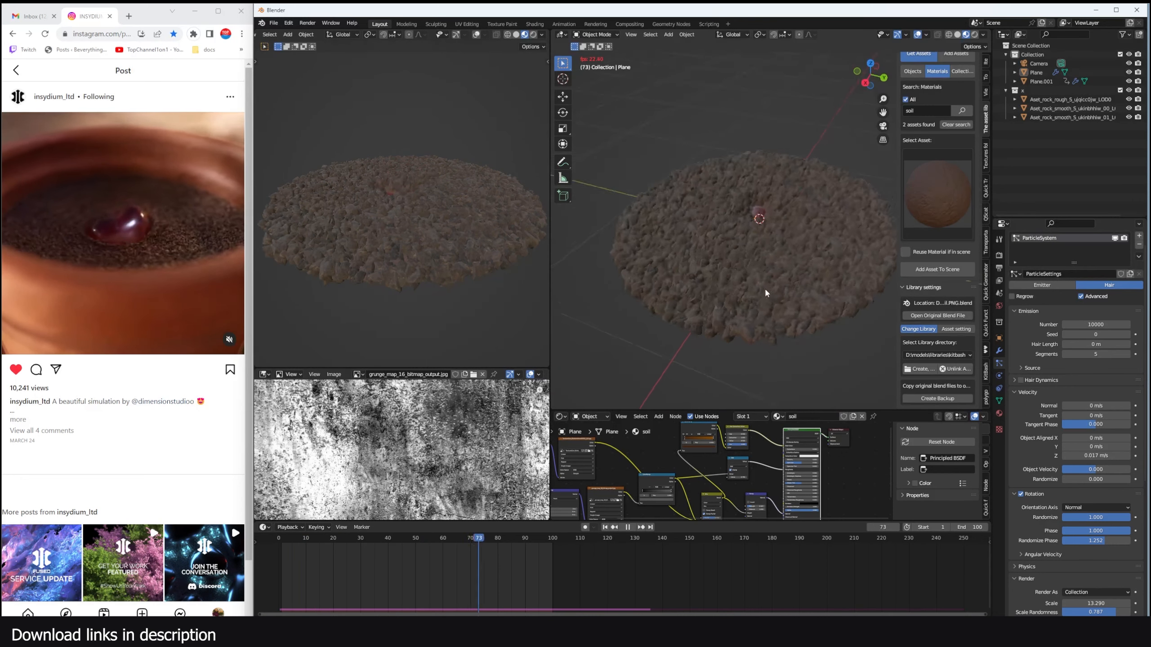
scroll(748, 190, "down", 8)
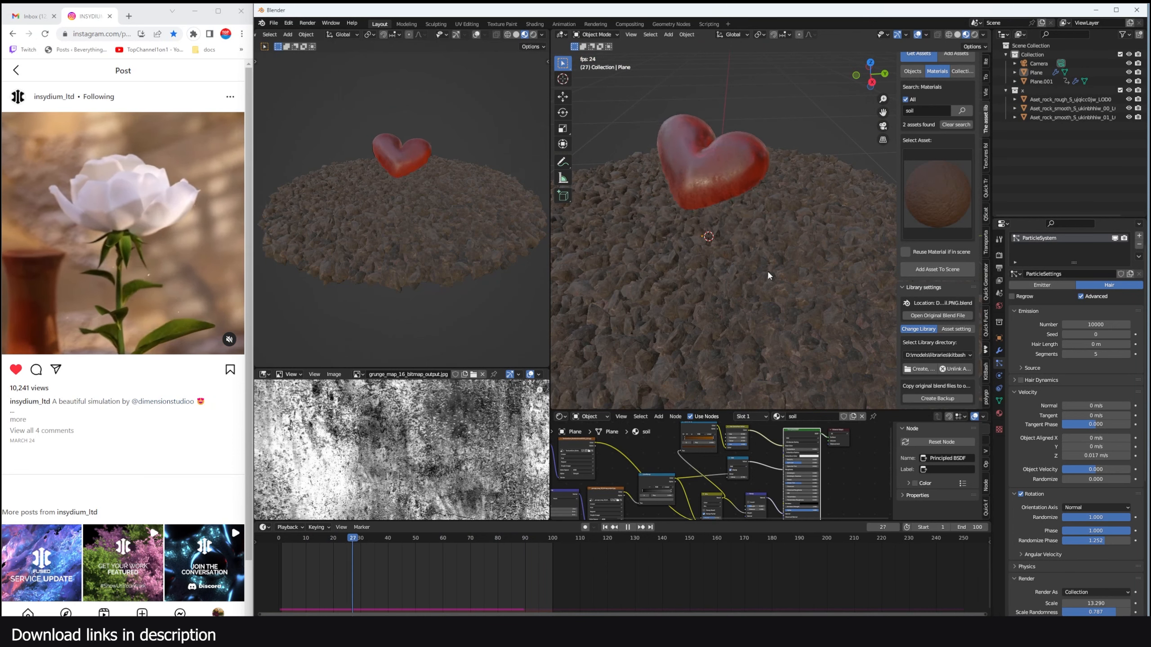
key("space")
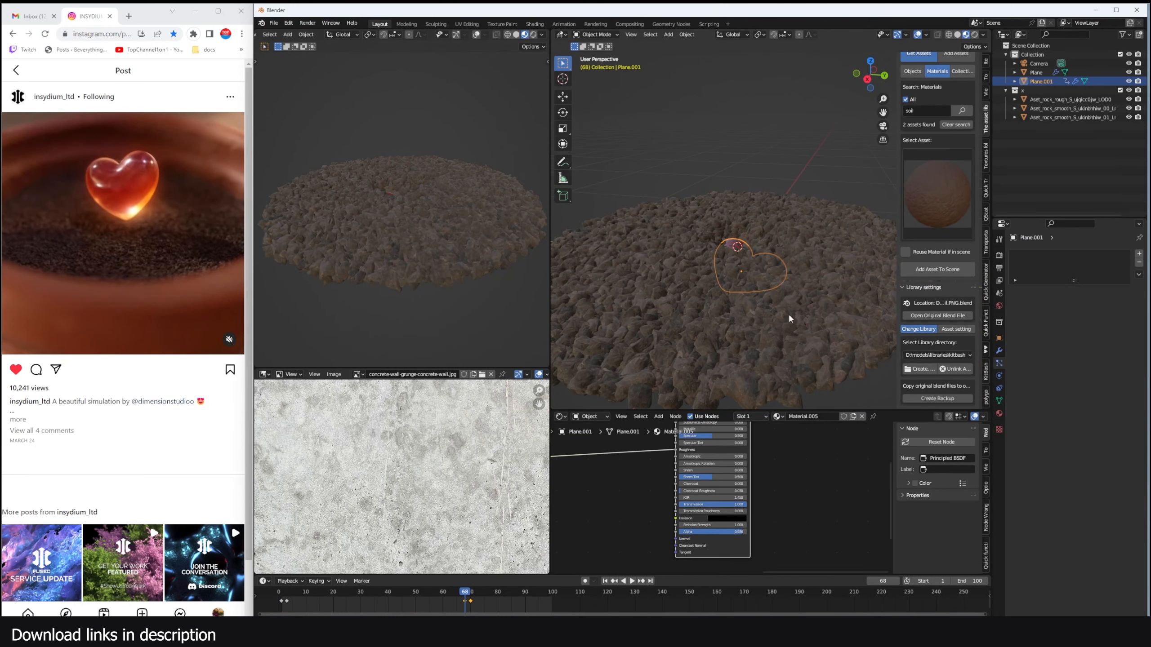
Step: Add a Bezier curve beside the disc in front view, shape it into a vertical line and select its upper end point
key("KP_1")
scroll(766, 197, "down", 3)
scroll(624, 203, "down", 4)
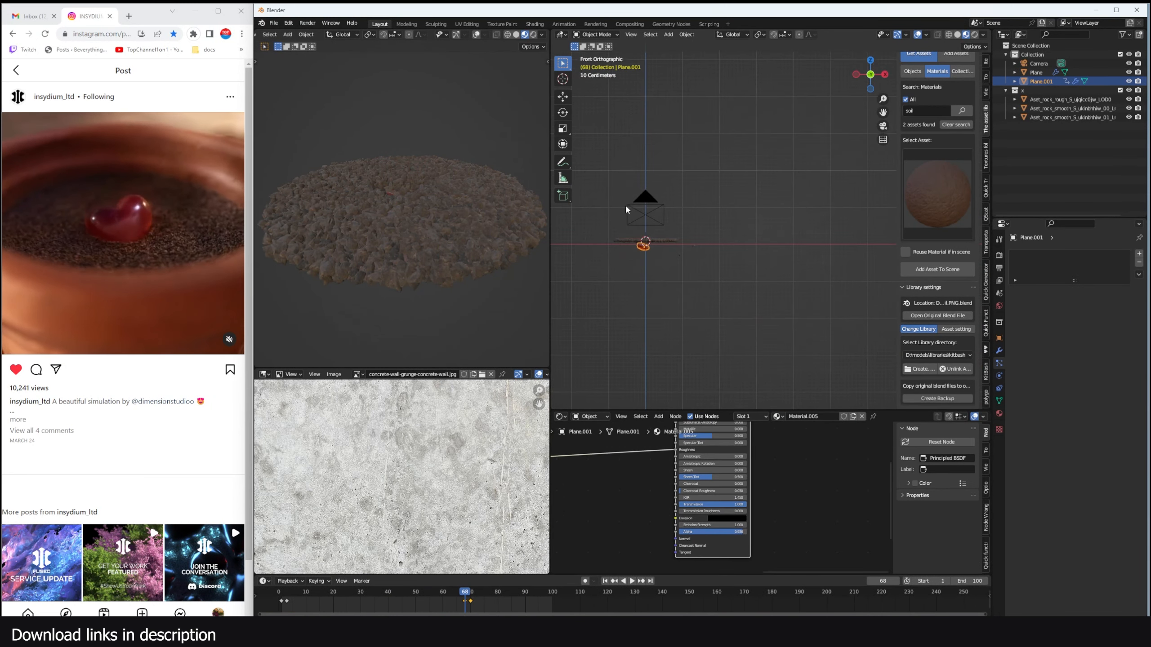
key("n")
key("shift+a")
mouse_move(764, 218)
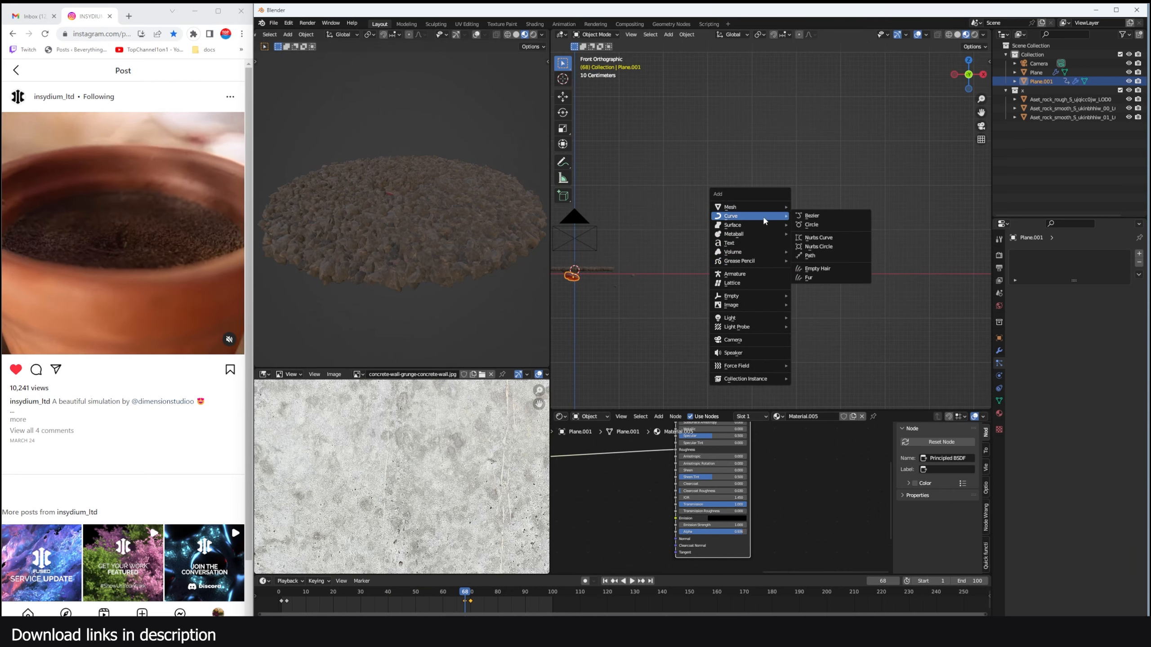
left_click(819, 215)
left_click(737, 203)
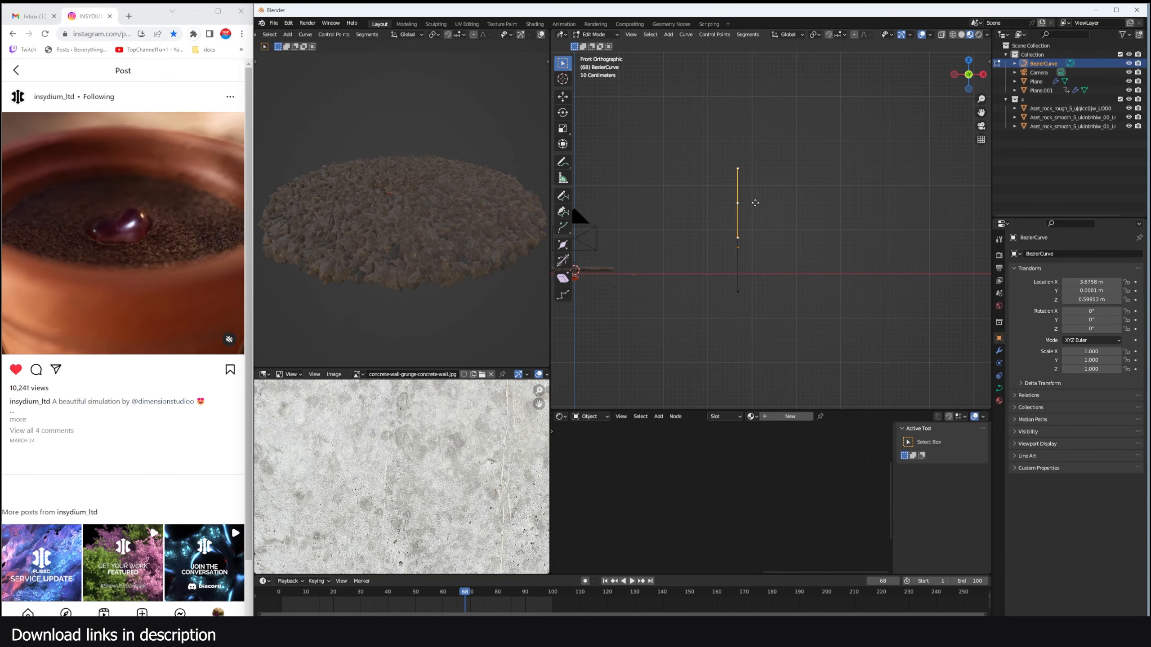
Step: Move the whole vertical curve to about X 3.44 m and Z 1.05 m
key("g")
right_click(775, 131)
key("Tab")
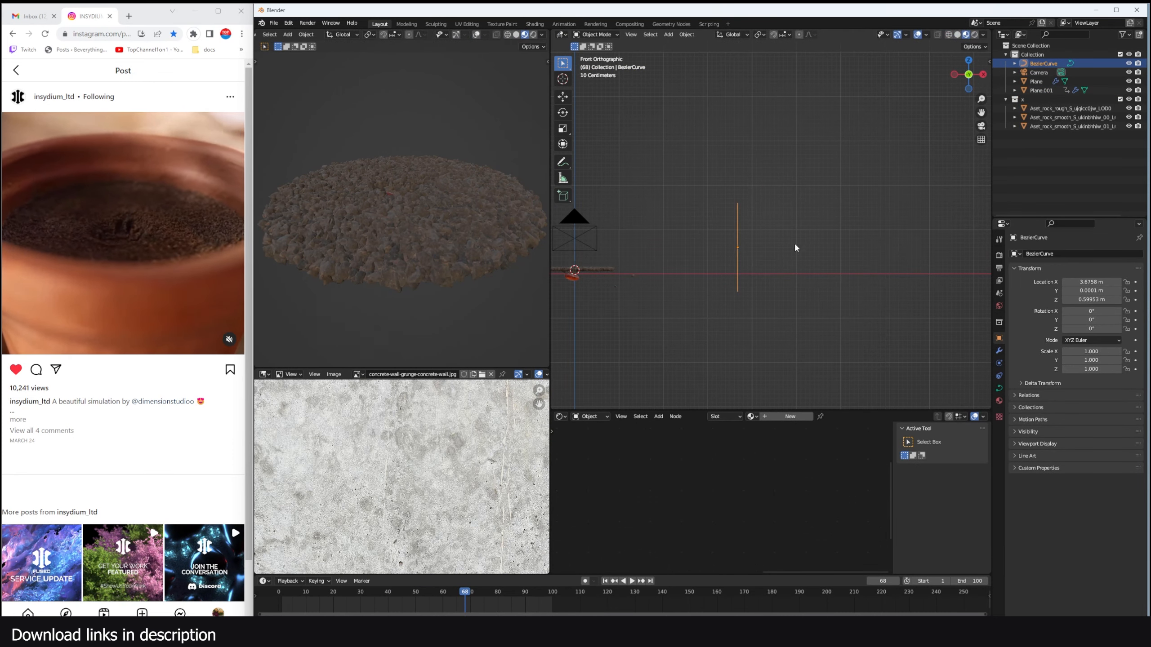
key("g")
left_click(774, 249)
Step: Subdivide the vertical curve twice into four segments
key("Tab")
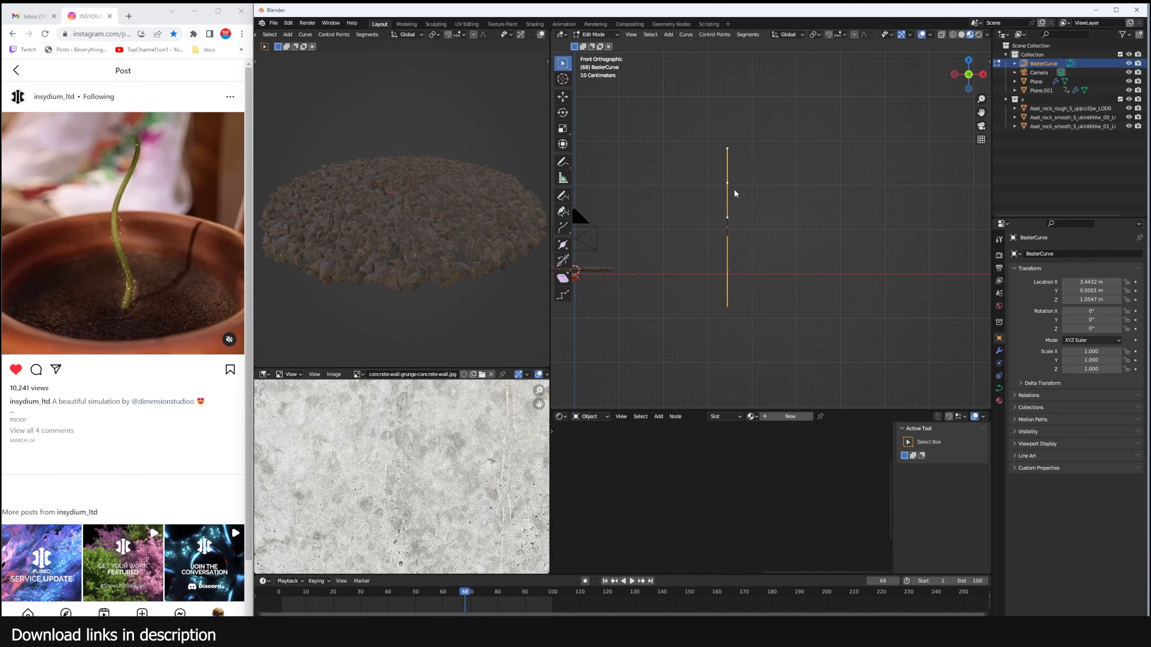
right_click(734, 190)
left_click(735, 189)
right_click(734, 189)
right_click(734, 189)
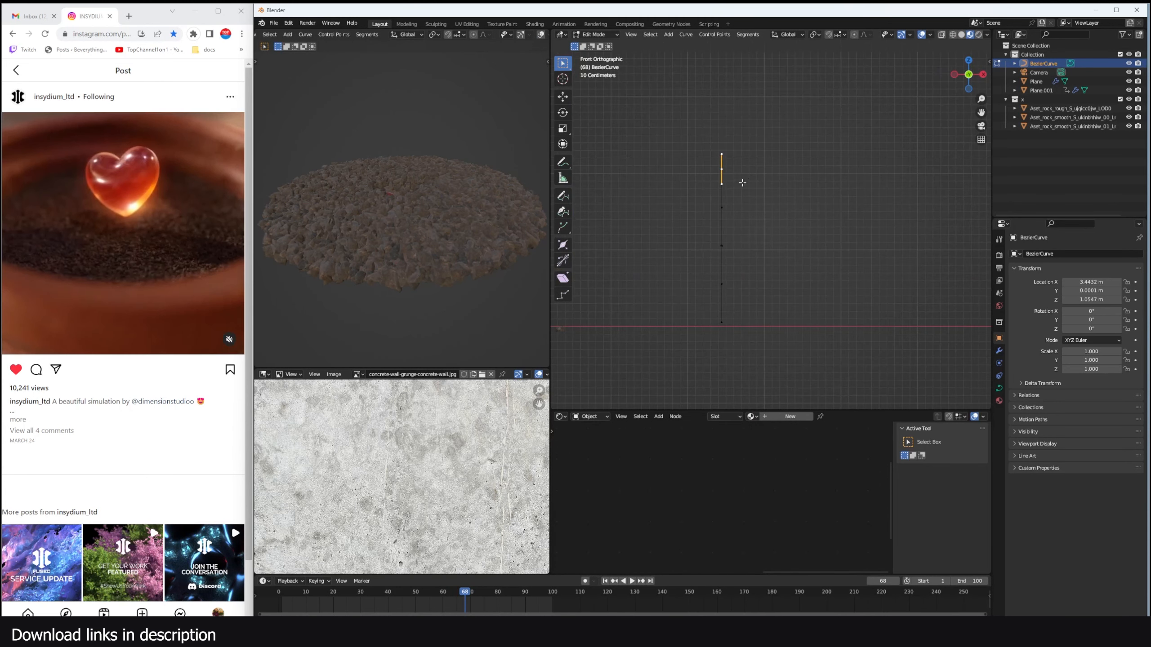
Step: Bend the curve in front view by moving its top, middle and lower control points sideways
key("g")
left_click(770, 140)
left_click(716, 244)
key("g")
left_click(742, 247)
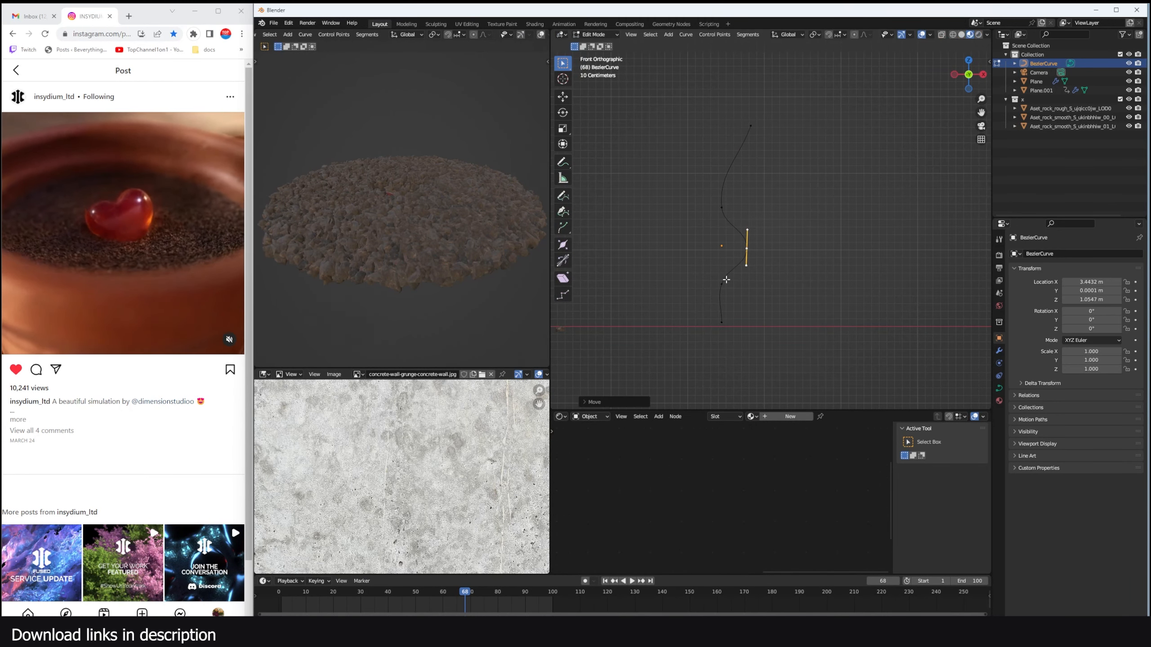
left_click(726, 280)
key("g")
left_click(740, 274)
Step: Bend the curve in right side view by moving its upper-middle, lower and base control points sideways
key("KP_3")
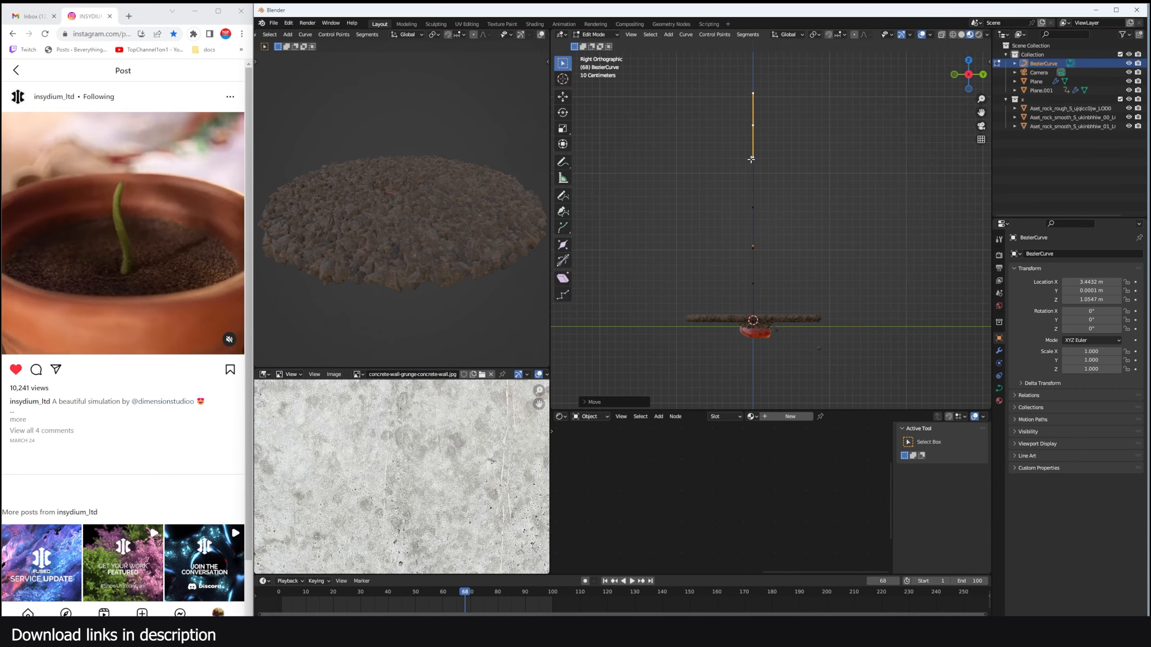
key("g")
left_click(773, 207)
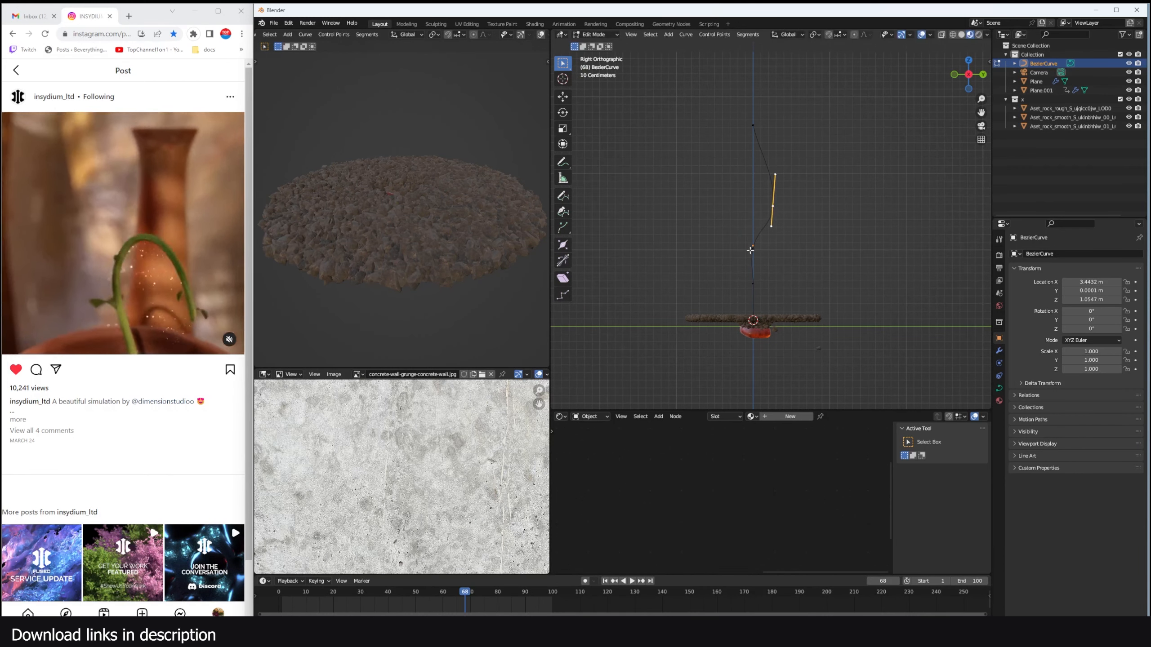
left_click(753, 287)
key("g")
left_click(768, 287)
left_click(753, 320)
key("g")
left_click(759, 320)
Step: Readjust the upper-middle control point in side view, return to Object Mode and check the curve in perspective and front views
left_click(773, 207)
key("g")
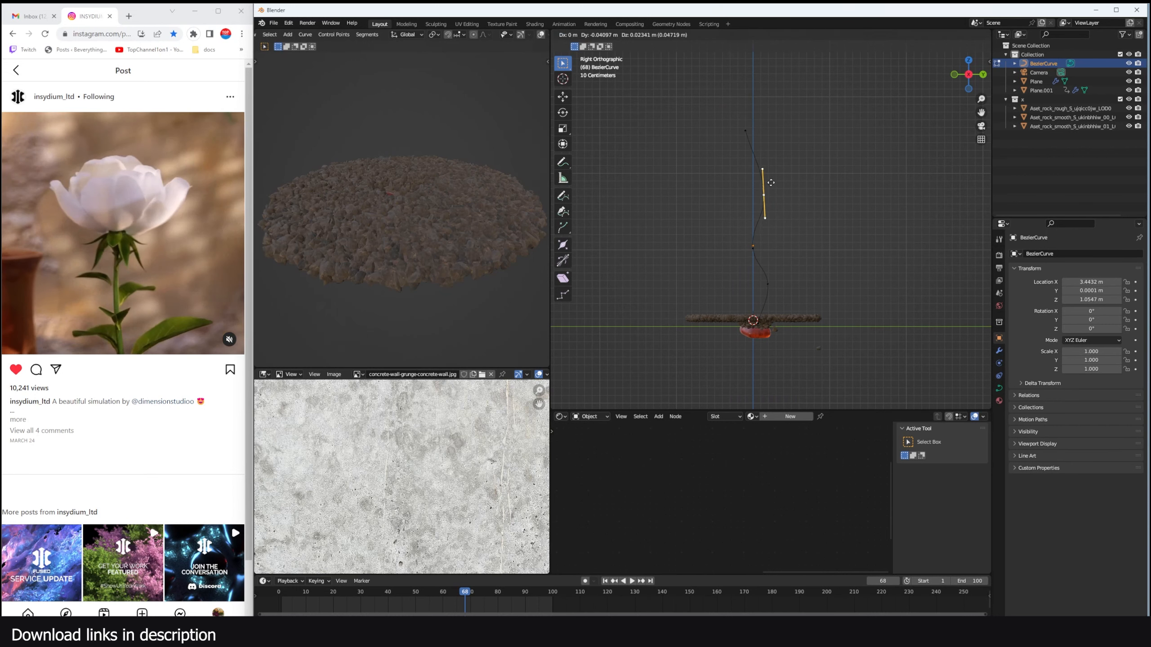
left_click(770, 182)
key("KP_1")
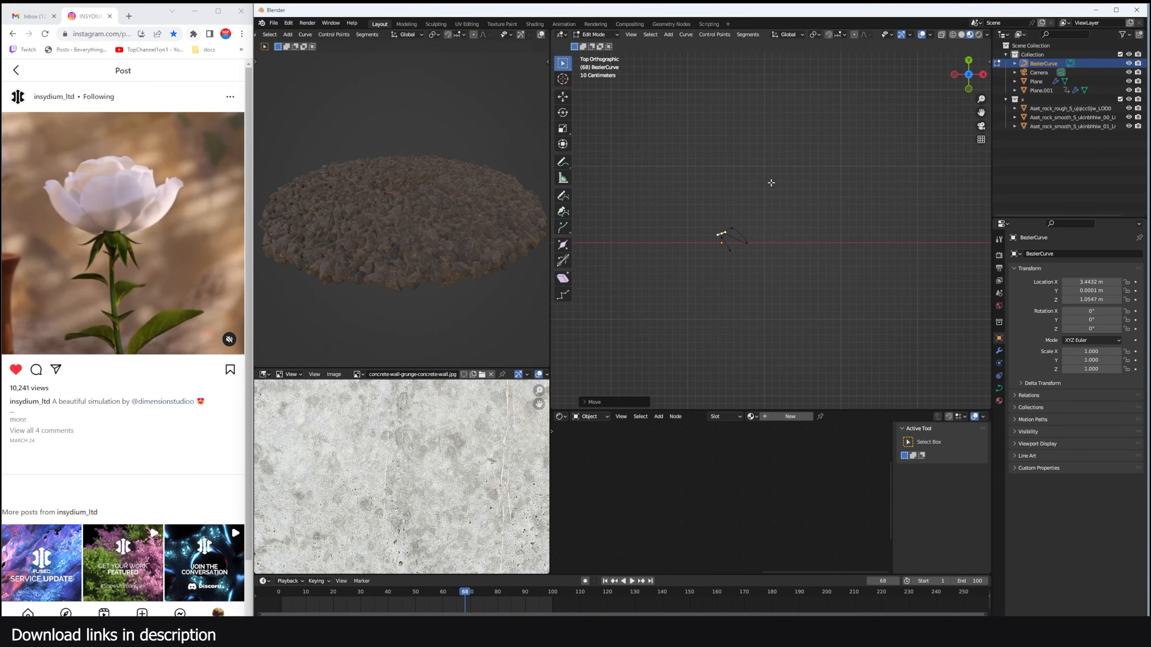
key("Tab")
key("KP_1")
middle_click_drag(750, 244, 684, 272)
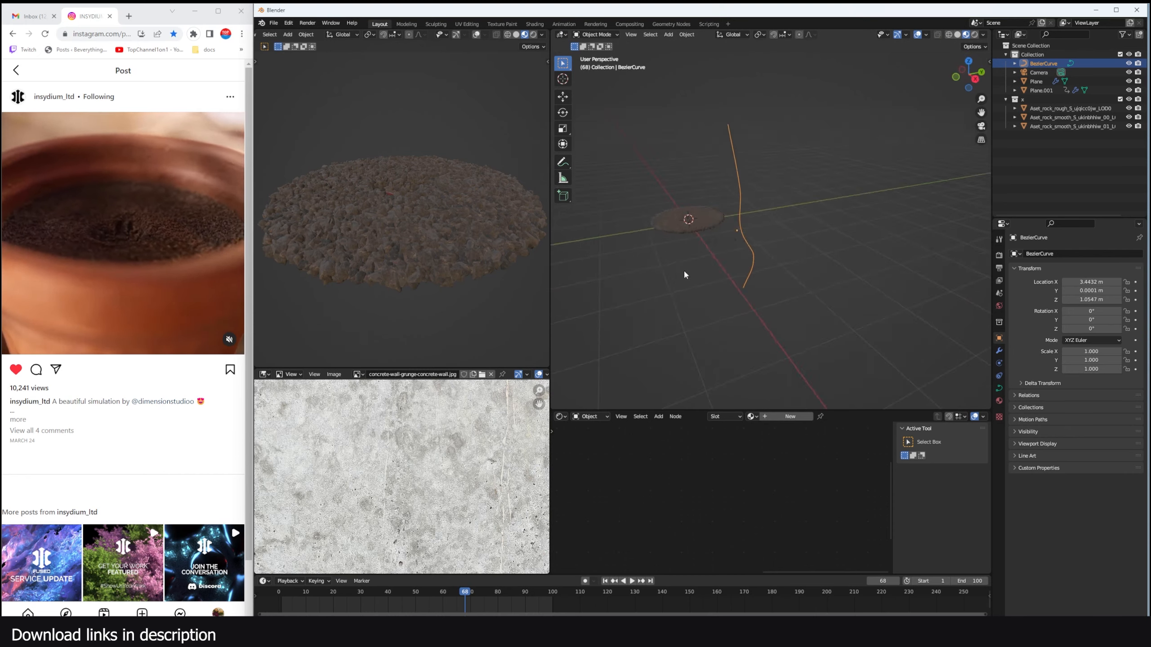
key("KP_1")
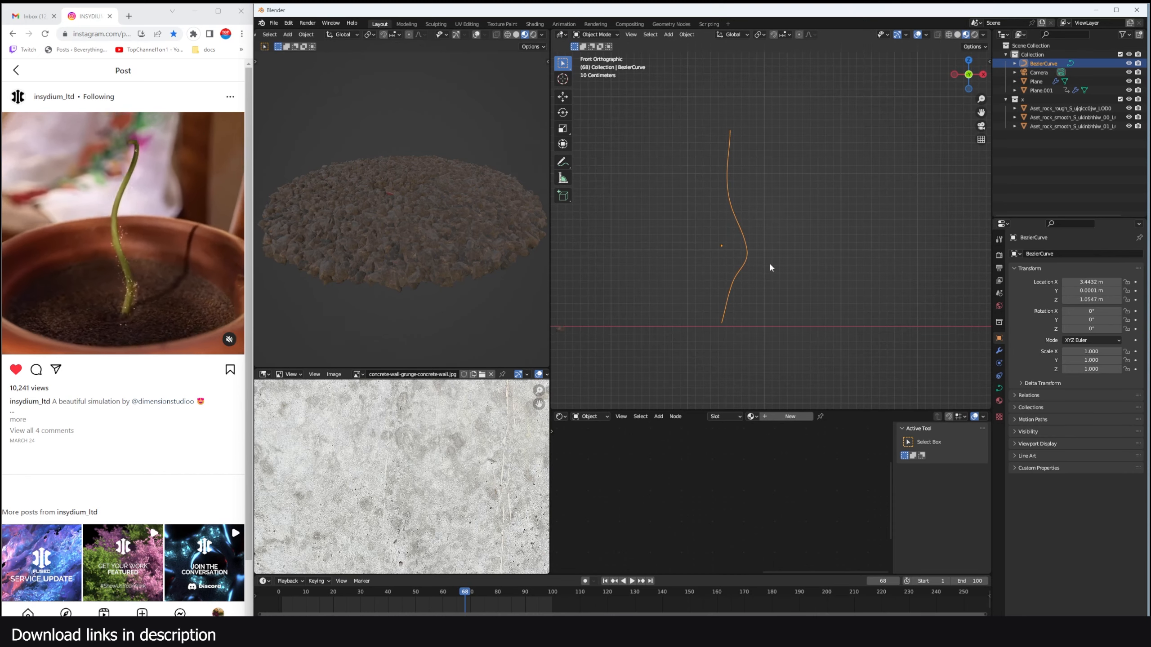
Step: Widen the node area, switch it to the Geometry Node Editor and create a new node tree for the Bezier curve
left_click_drag(551, 415, 470, 415)
left_click(478, 416)
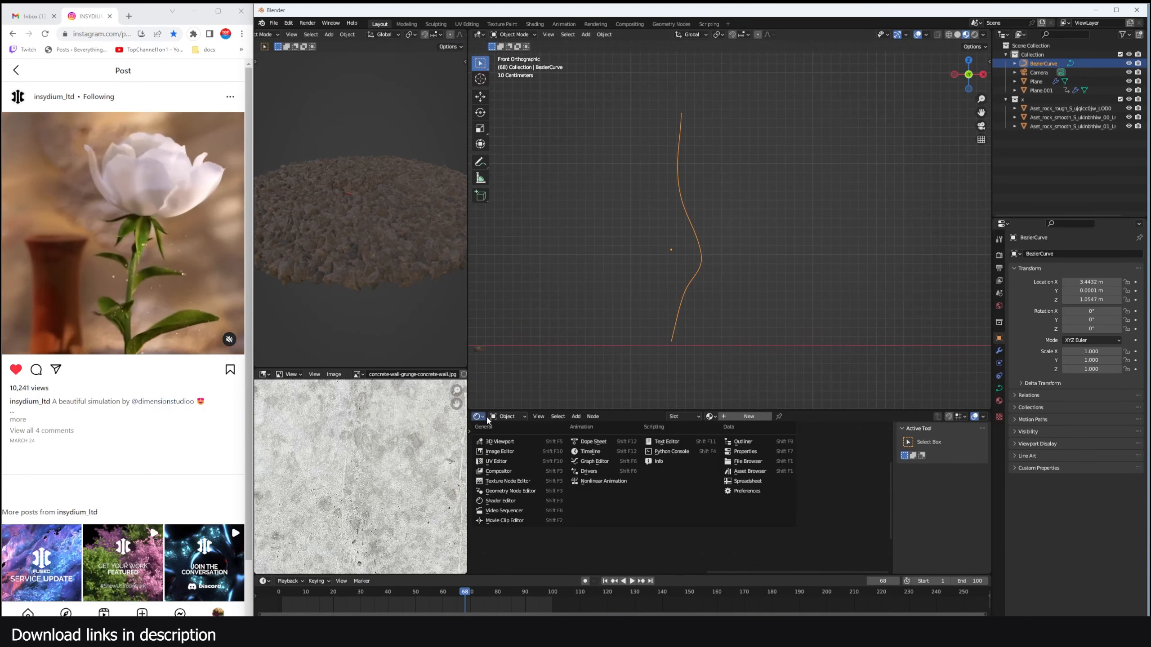
left_click(522, 493)
scroll(766, 505, "up", 1)
middle_click_drag(603, 505, 757, 493)
left_click_drag(649, 467, 535, 469)
key("n")
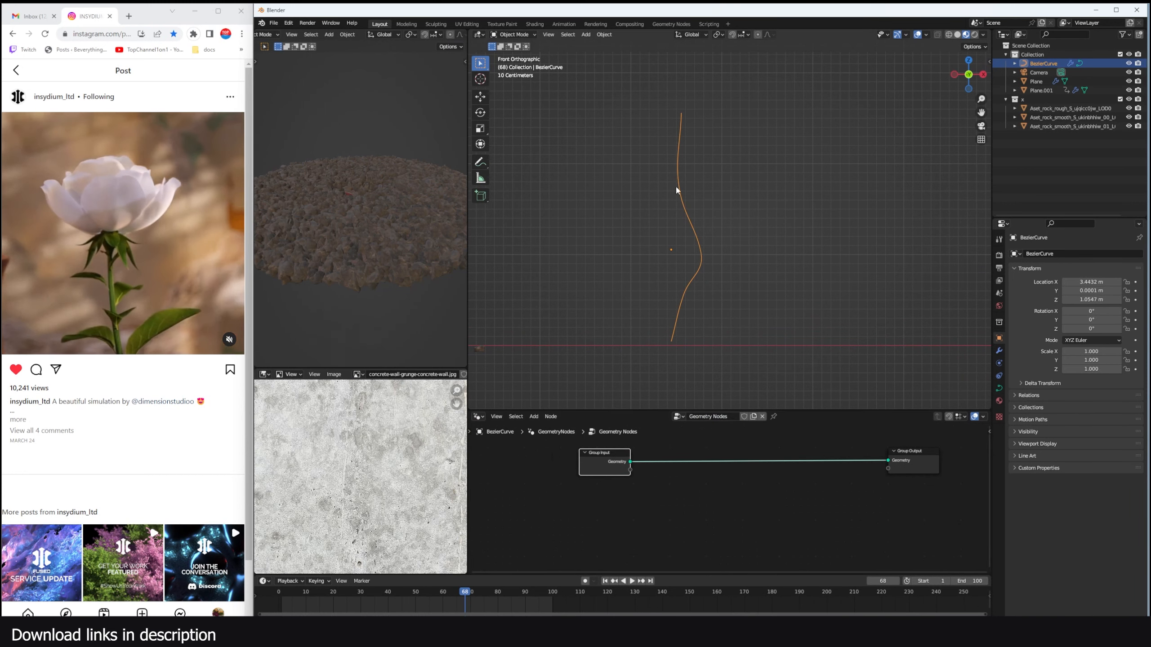
Step: Insert a Curve to Mesh node between Group Input and Group Output
key("shift+a")
left_click(661, 419)
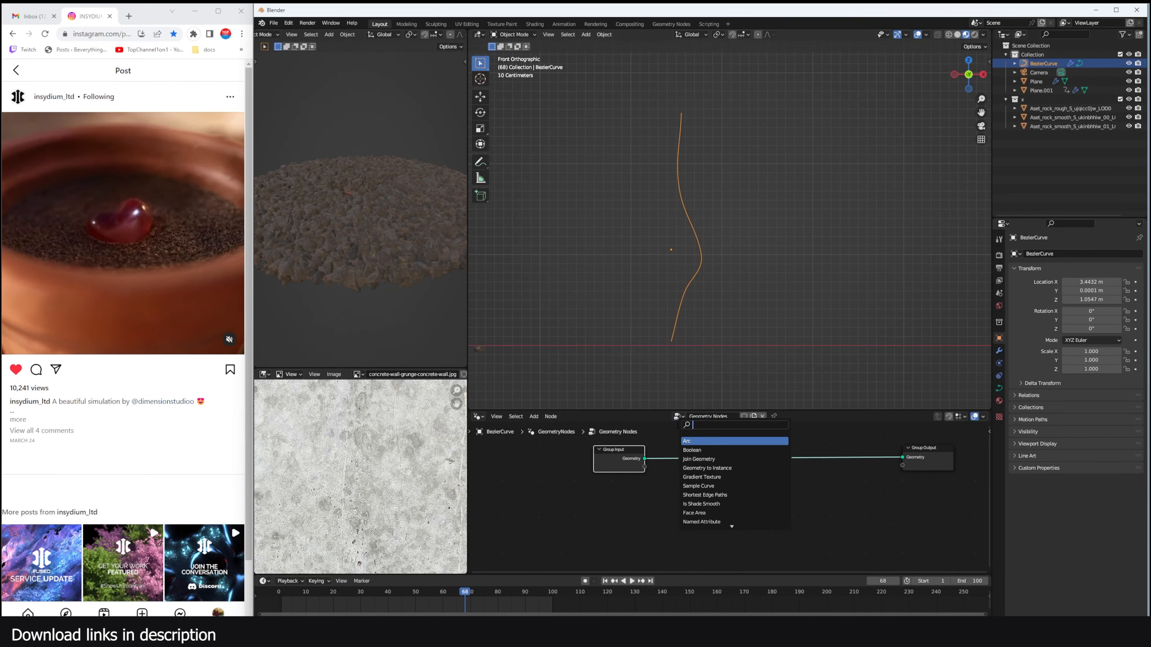
type("mes")
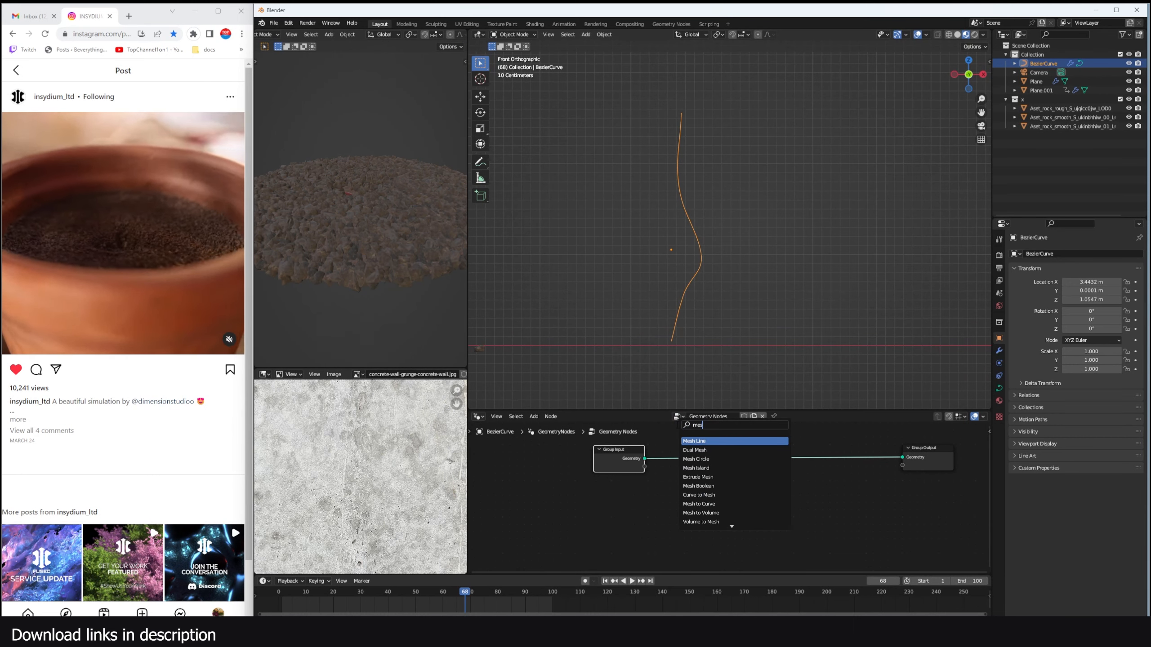
left_click(698, 495)
left_click(731, 463)
Step: Add a Curve Circle node with resolution 12 and radius 0.04 m, and connect it to the Profile Curve of Curve to Mesh
key("shift+a")
left_click(676, 458)
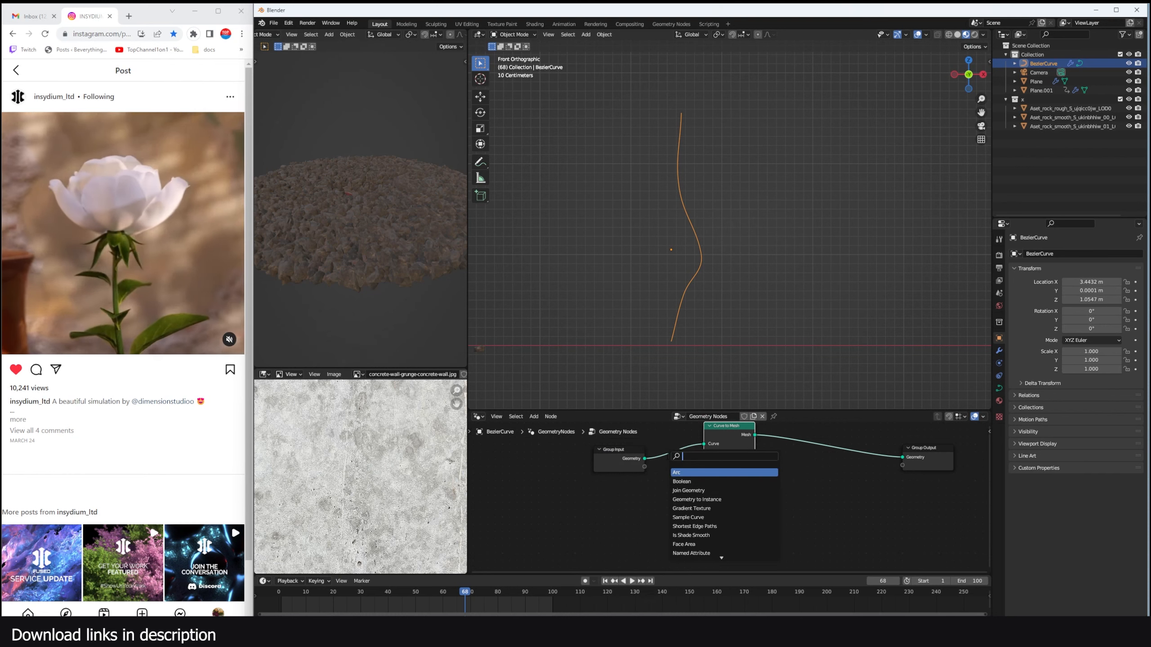
type("cur")
left_click(697, 500)
left_click(643, 506)
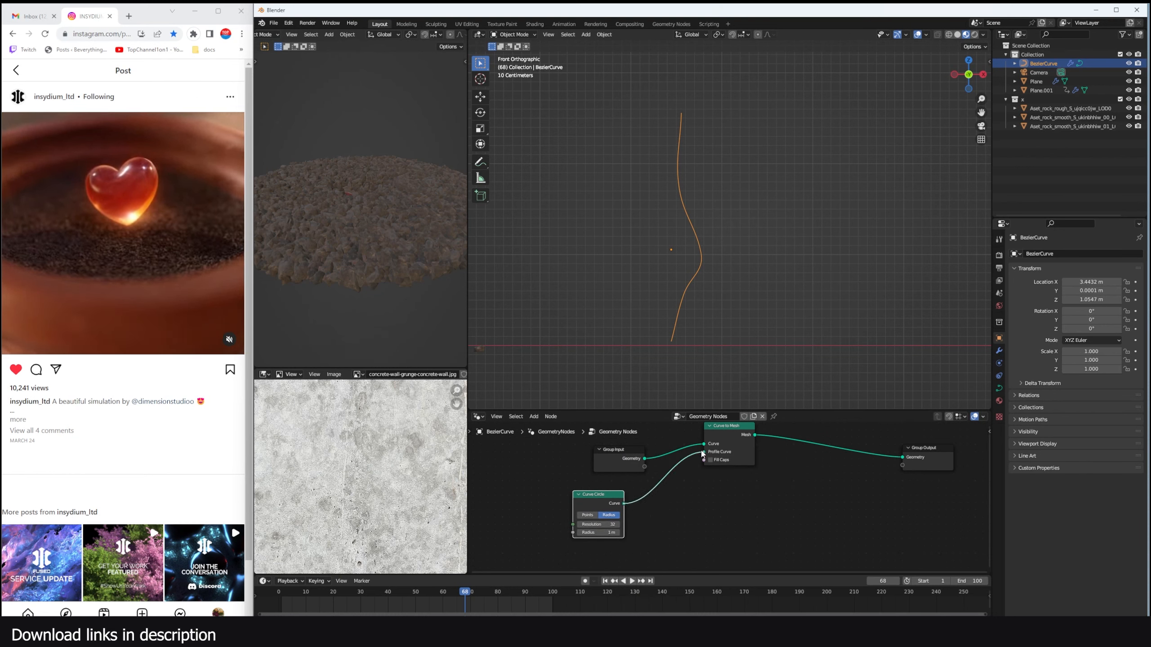
left_click_drag(703, 453, 703, 451)
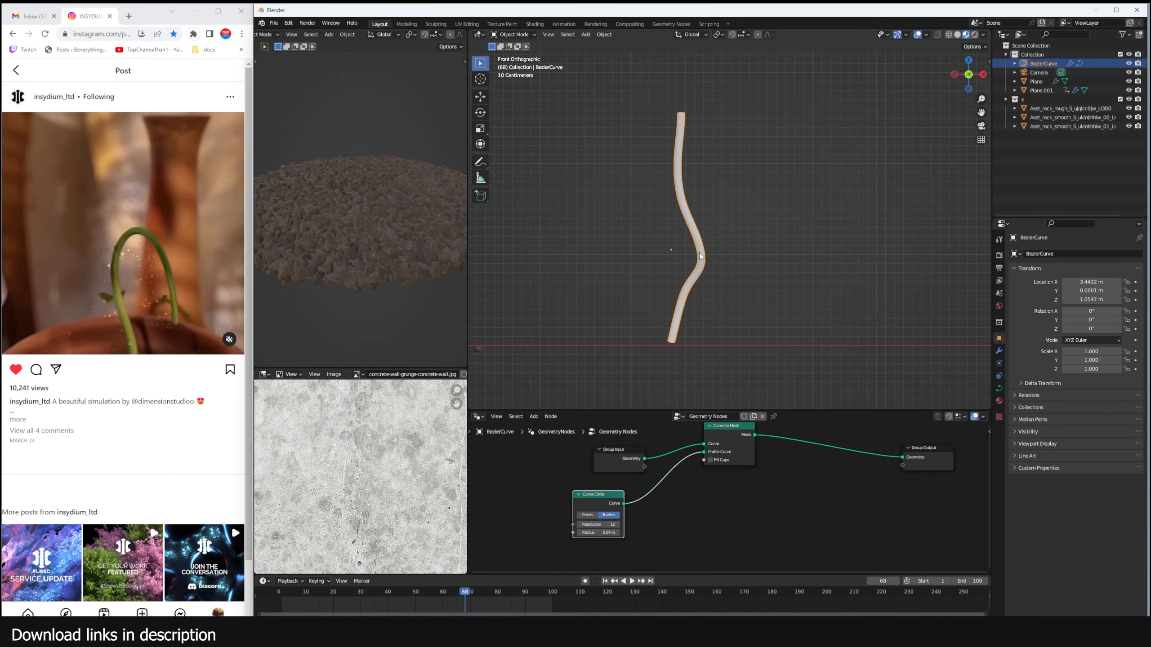
Step: Show the stem in solid shading and, in Edit Mode, hook its lower control point to a new empty
key("z")
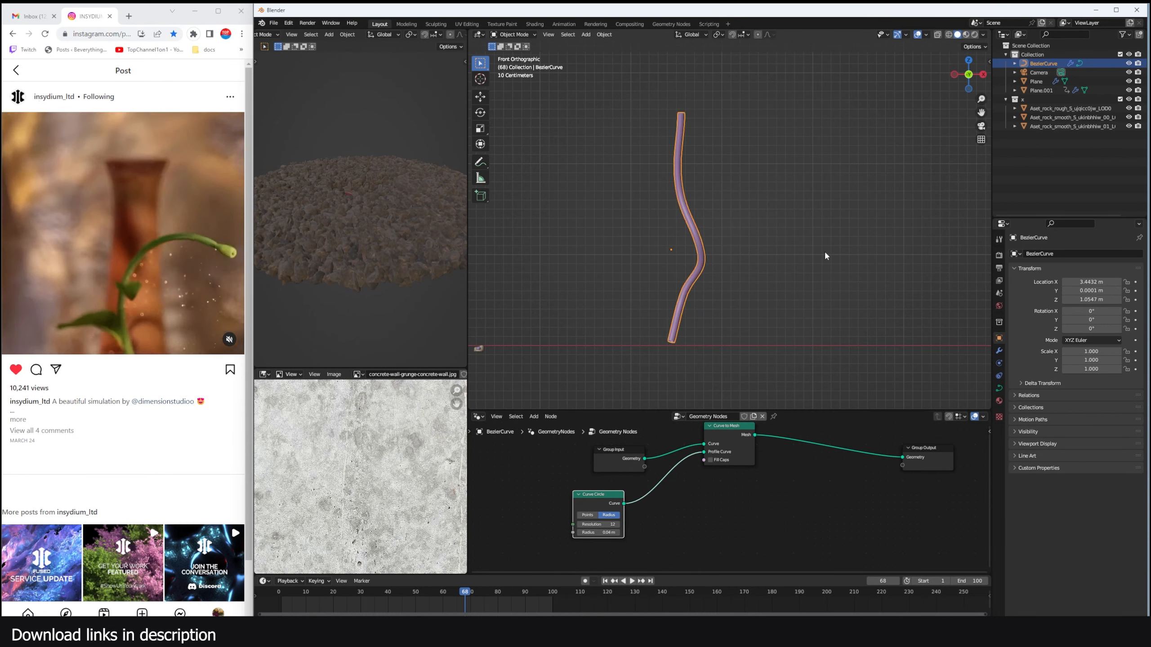
key("Tab")
key("z")
key("z")
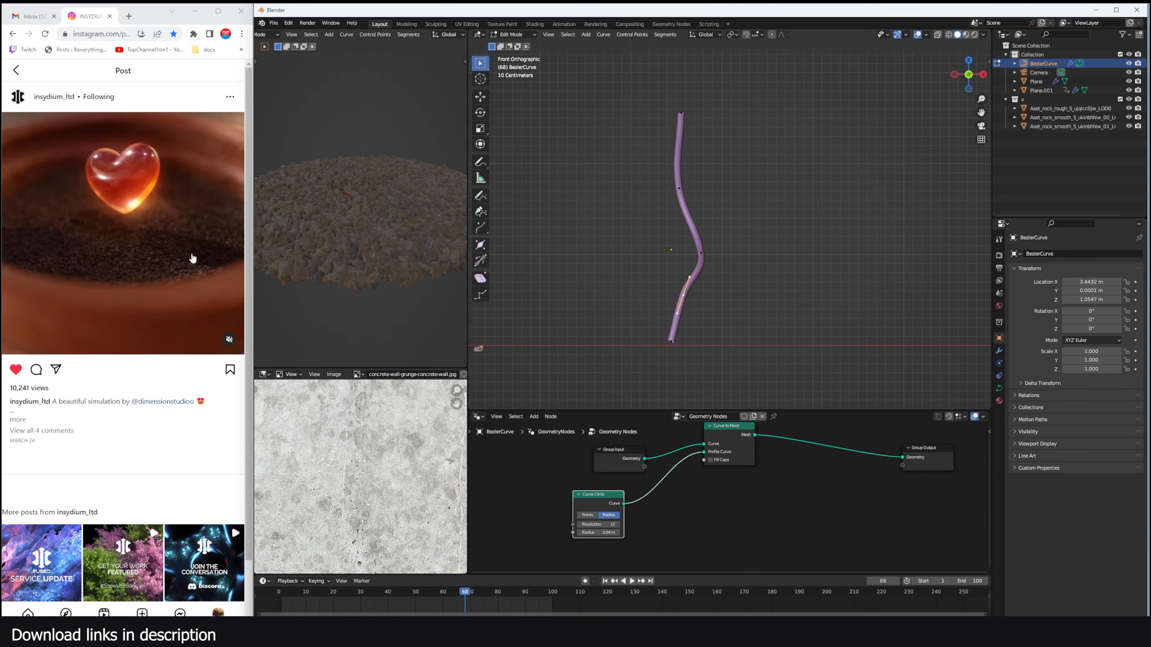
key("ctrl+h")
left_click(704, 276)
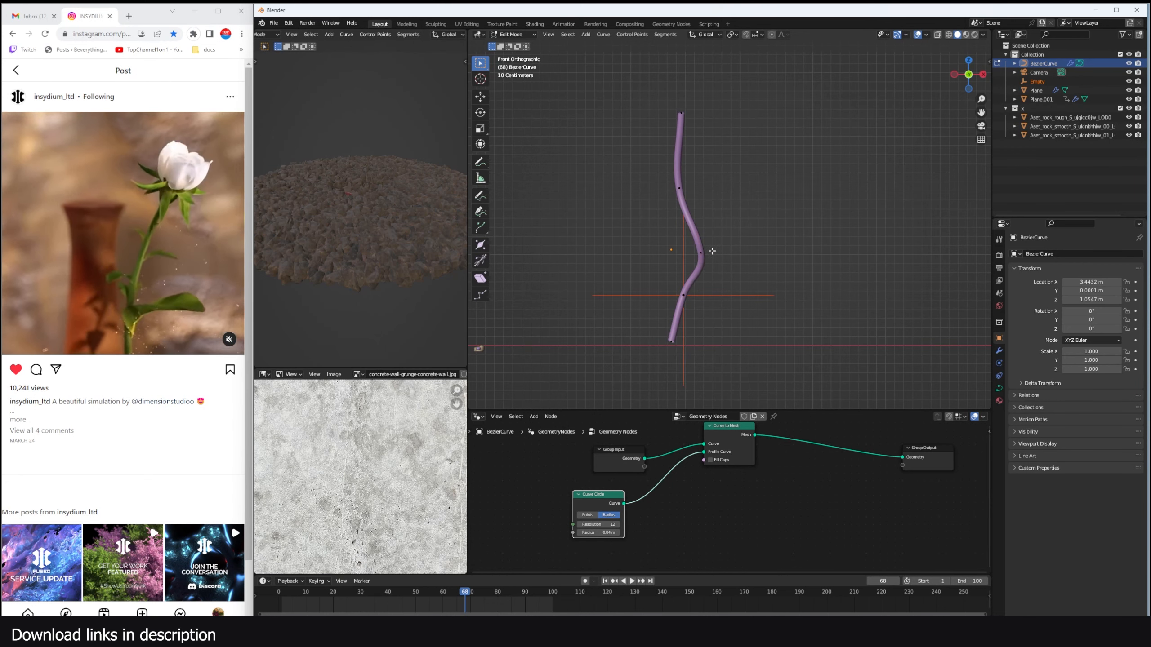
Step: Hook each of the three upper control points to its own new empty and return to Object Mode
key("ctrl+h")
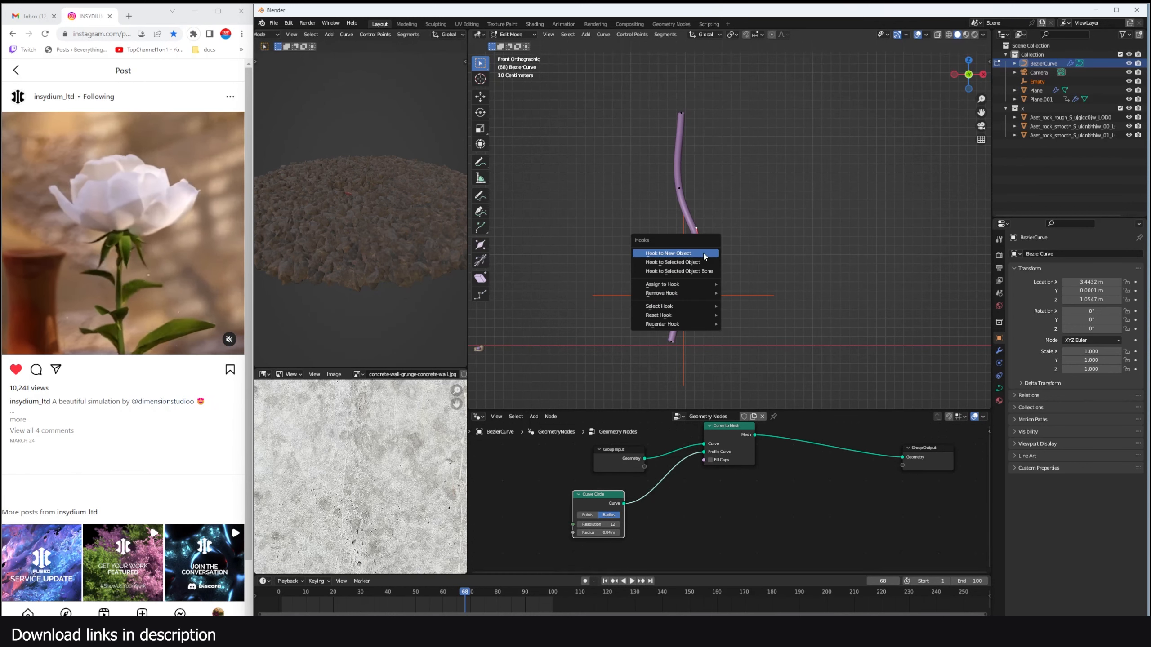
left_click(702, 254)
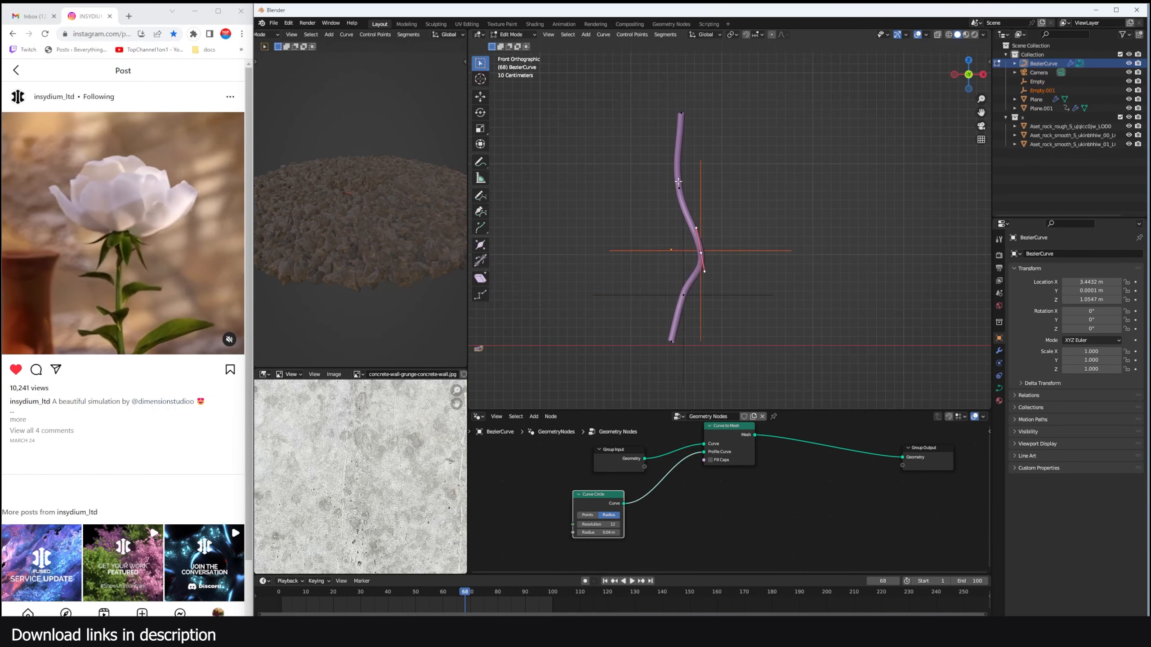
key("ctrl+h")
left_click(733, 182)
key("ctrl+h")
left_click(755, 132)
key("Tab")
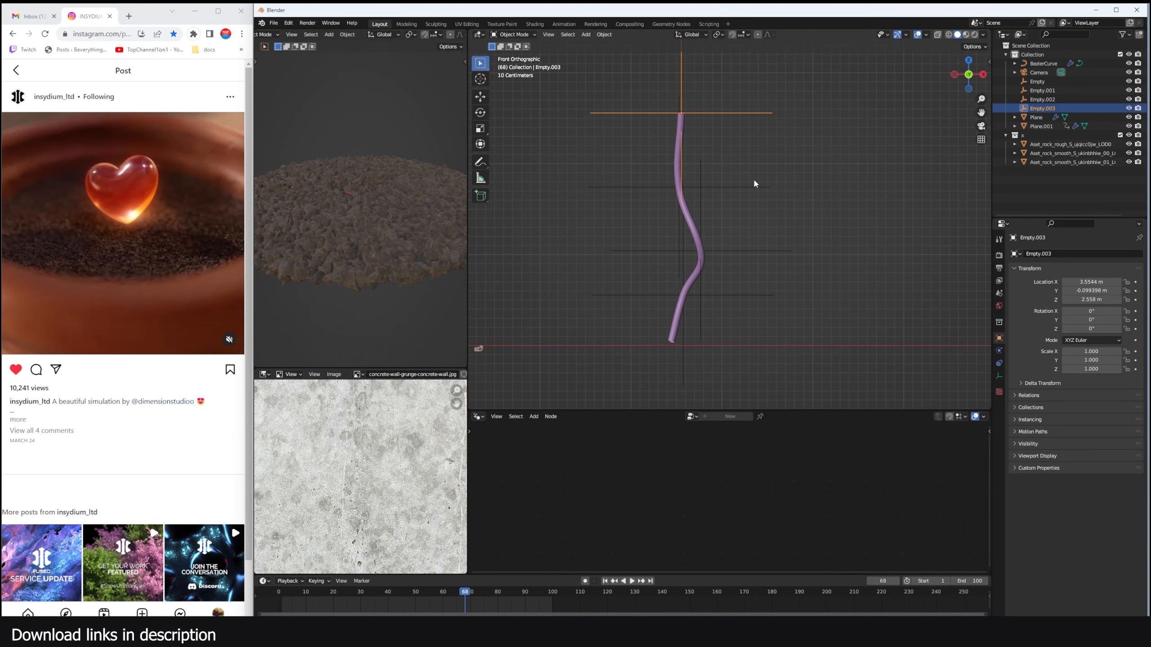
Step: Display all four hook empties as spheres with a size of 0.11 m
left_click(749, 185, "shift")
left_click(759, 250, "shift")
left_click(764, 295, "shift")
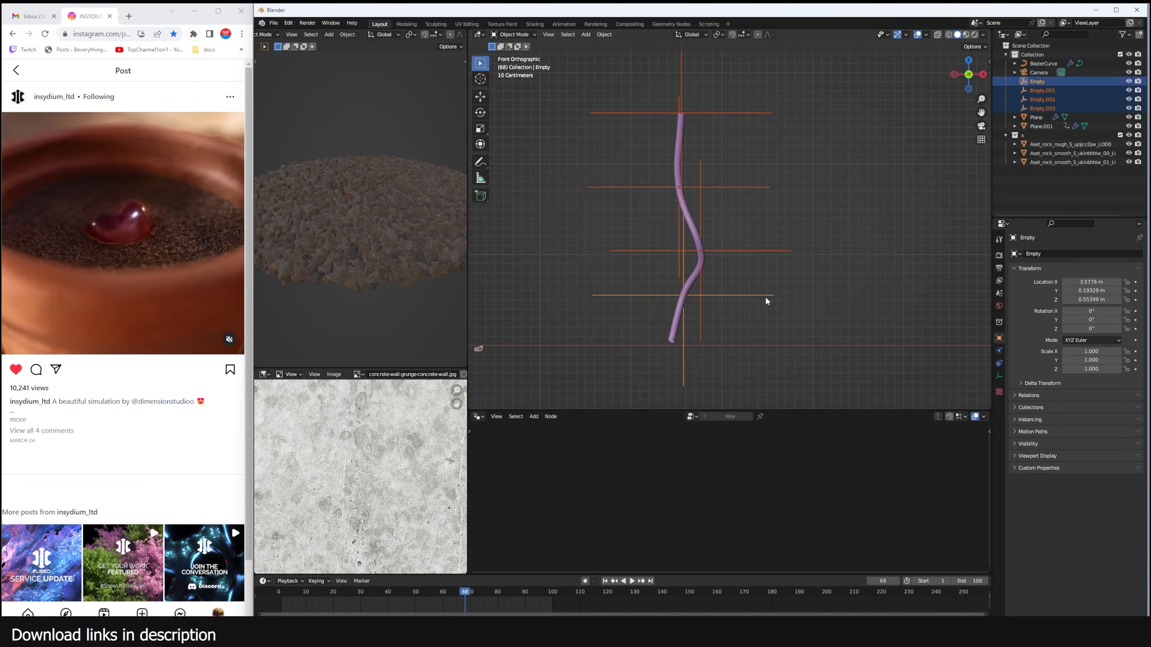
left_click(999, 351)
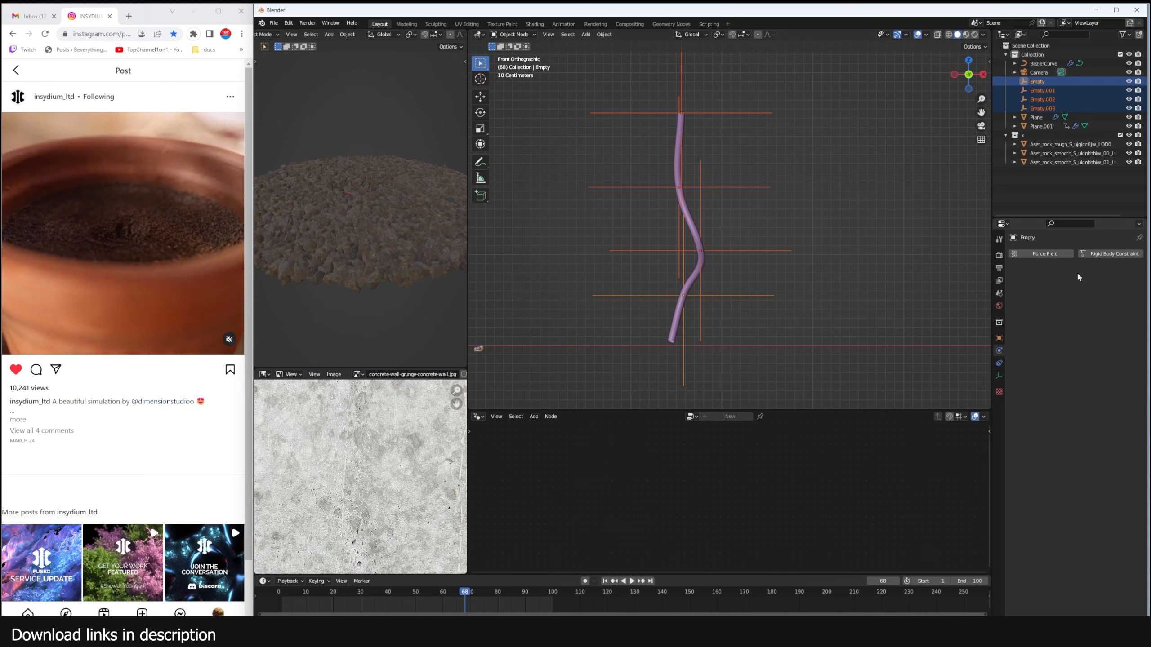
left_click(1000, 375)
left_click(1107, 265)
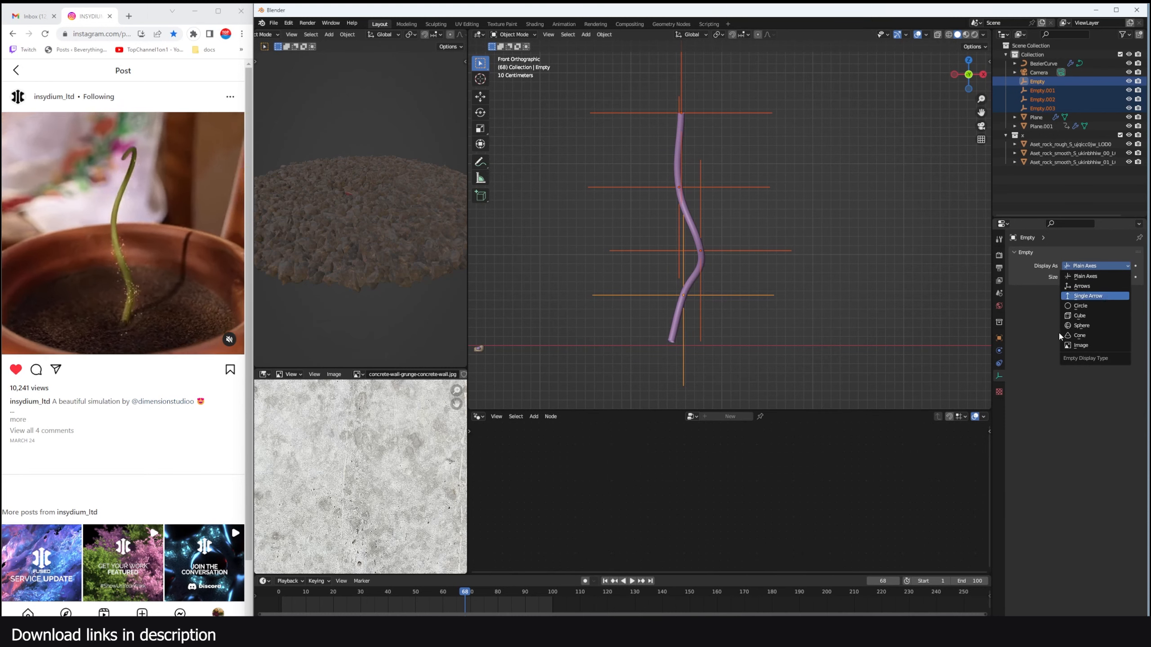
left_click(1088, 325)
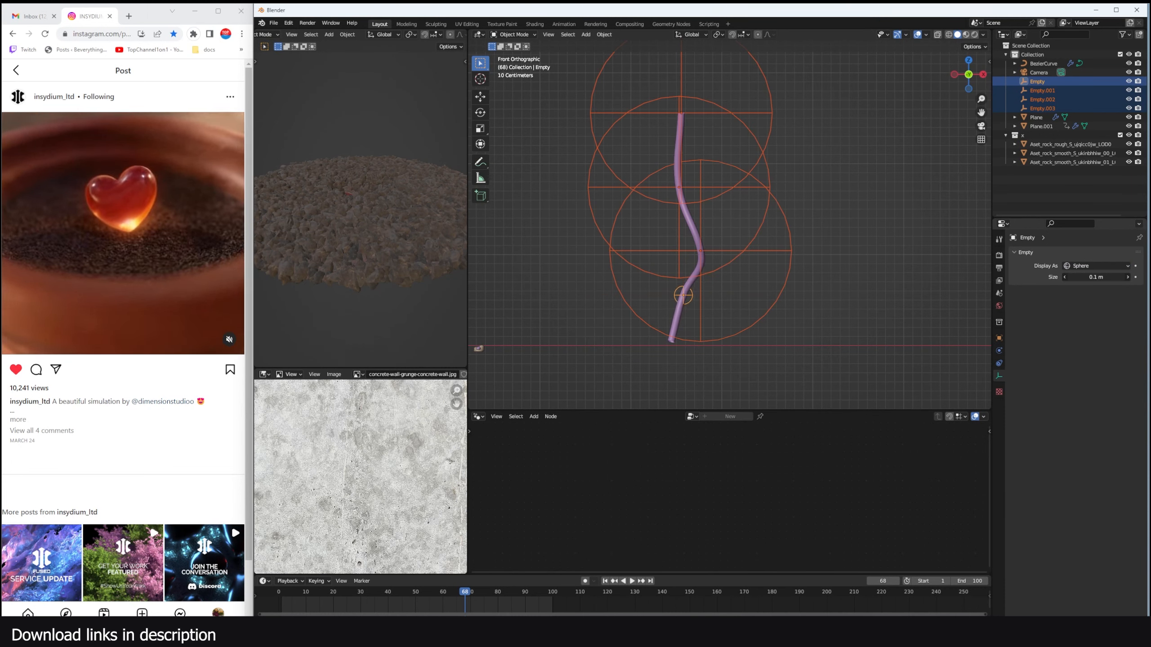
left_click_drag(1095, 277, 1097, 277, "alt")
Step: Try moving the empty at the stem's middle bend to test how its hook deforms the curve
left_click(707, 249)
key("g")
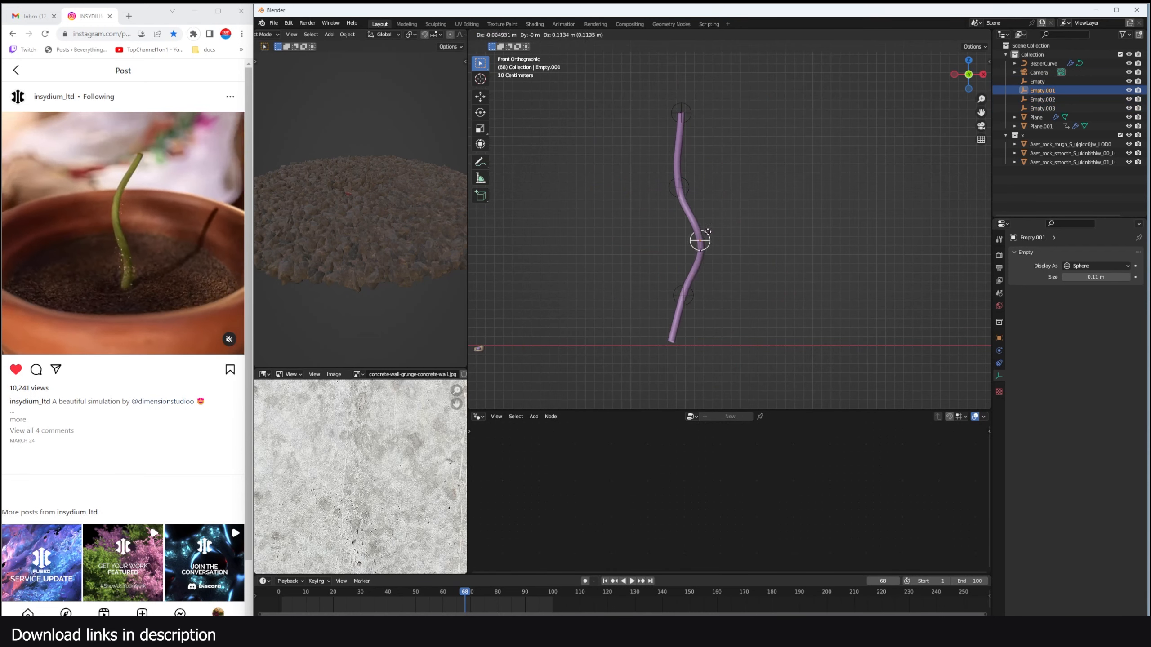
right_click(681, 247)
Step: Select all four empties and keyframe their positions at frame 100 with auto keying enabled
left_click(688, 194)
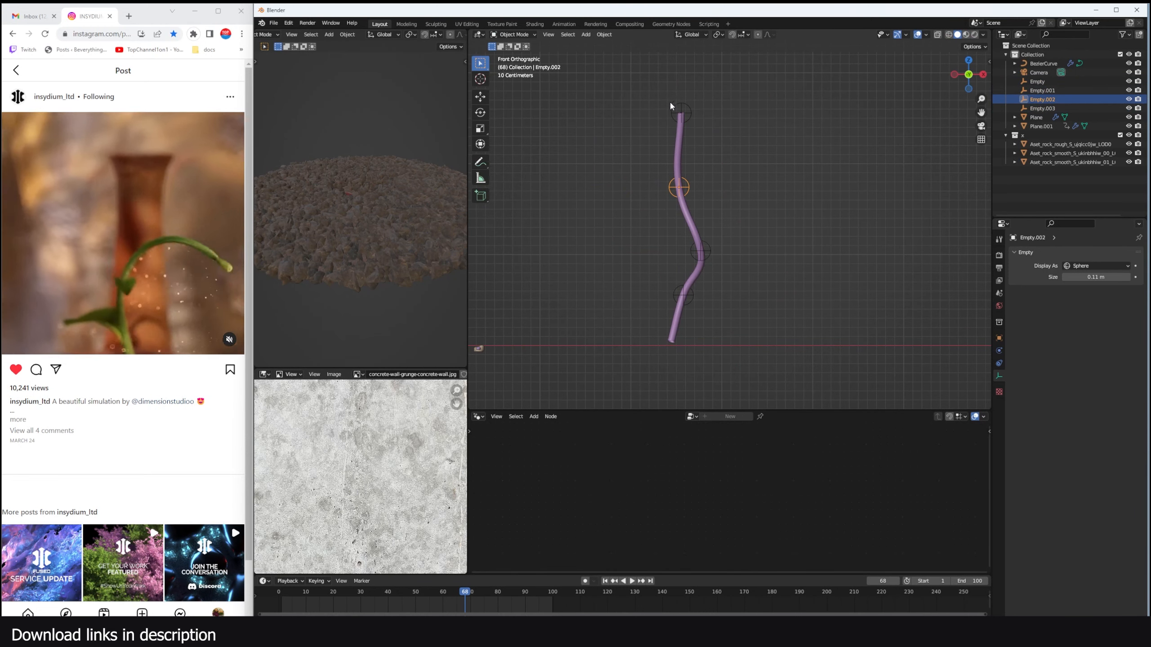
left_click(685, 109)
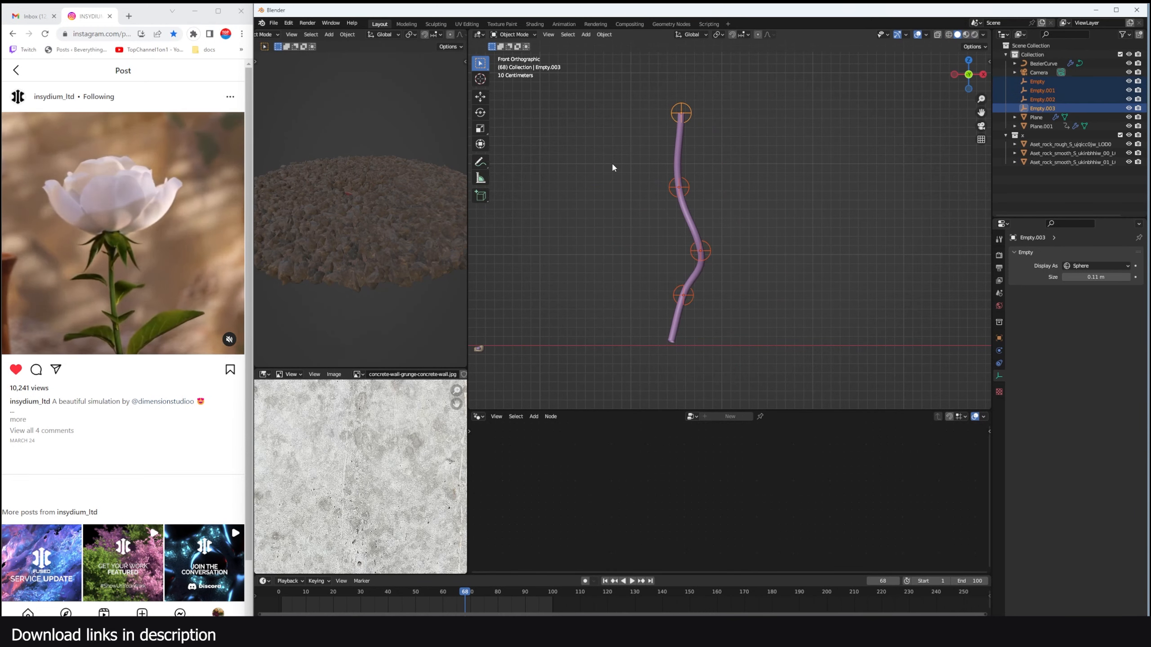
left_click_drag(577, 575, 576, 552)
left_click(552, 571)
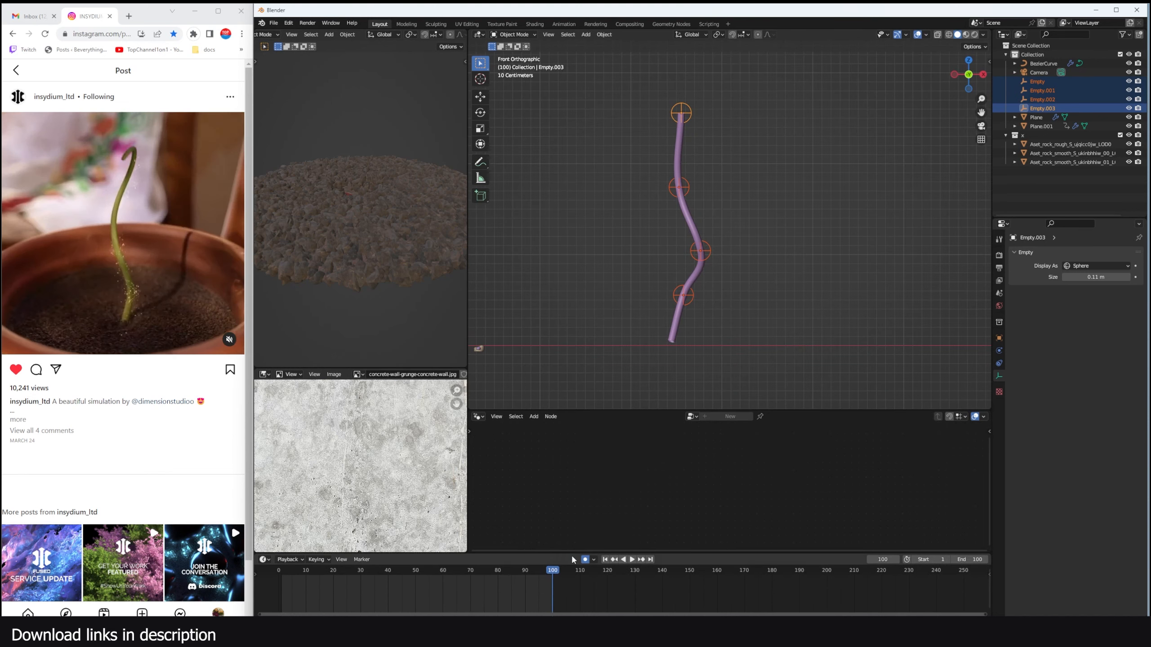
left_click(585, 560)
key("g")
left_click(722, 283)
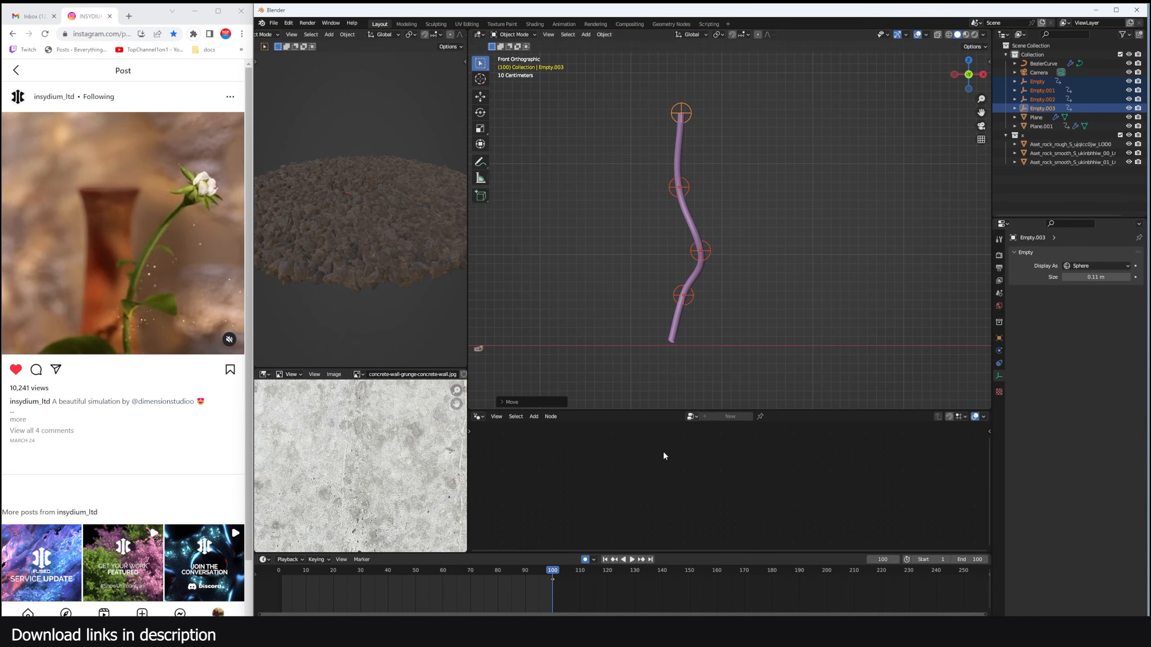
key("Escape")
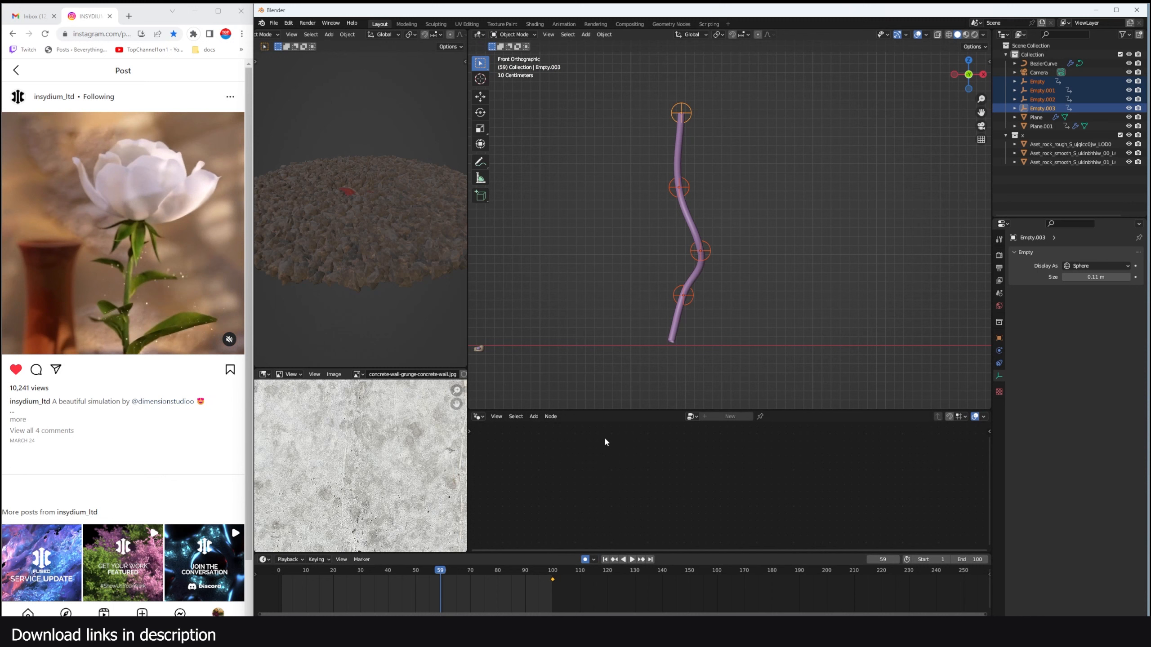
Step: Reposition the hook empties at frame 59 so the stem bends differently, with the lower one shifted down and the upper ones sideways
left_click(687, 305)
key("g")
left_click(701, 321)
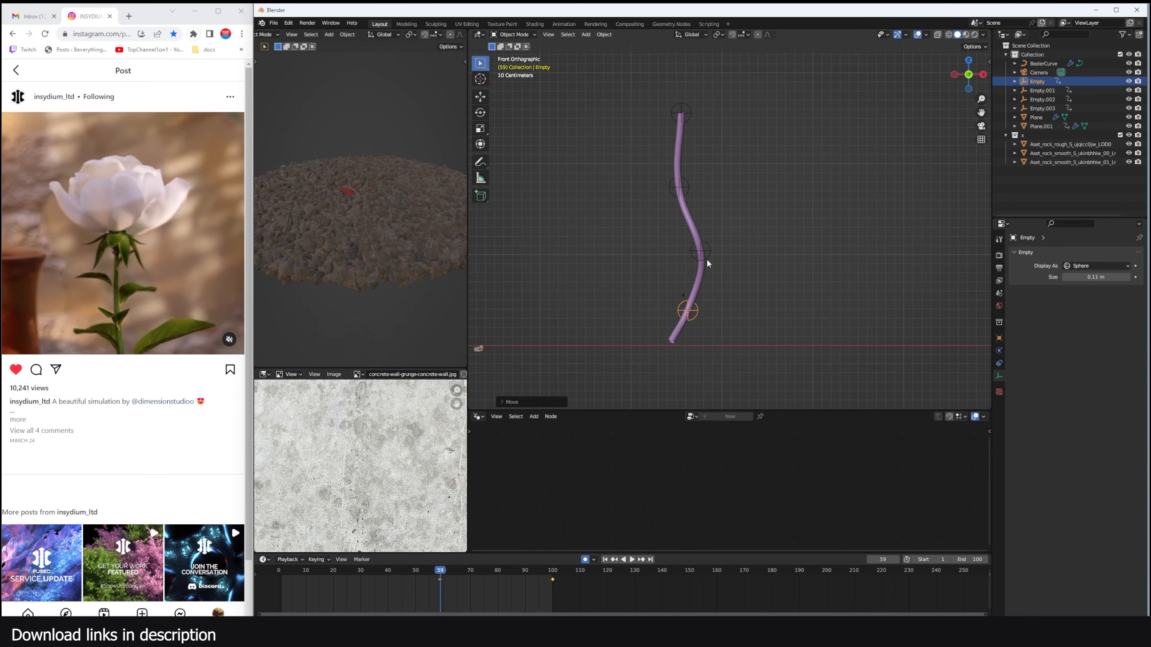
left_click(708, 259)
key("g")
left_click(674, 229)
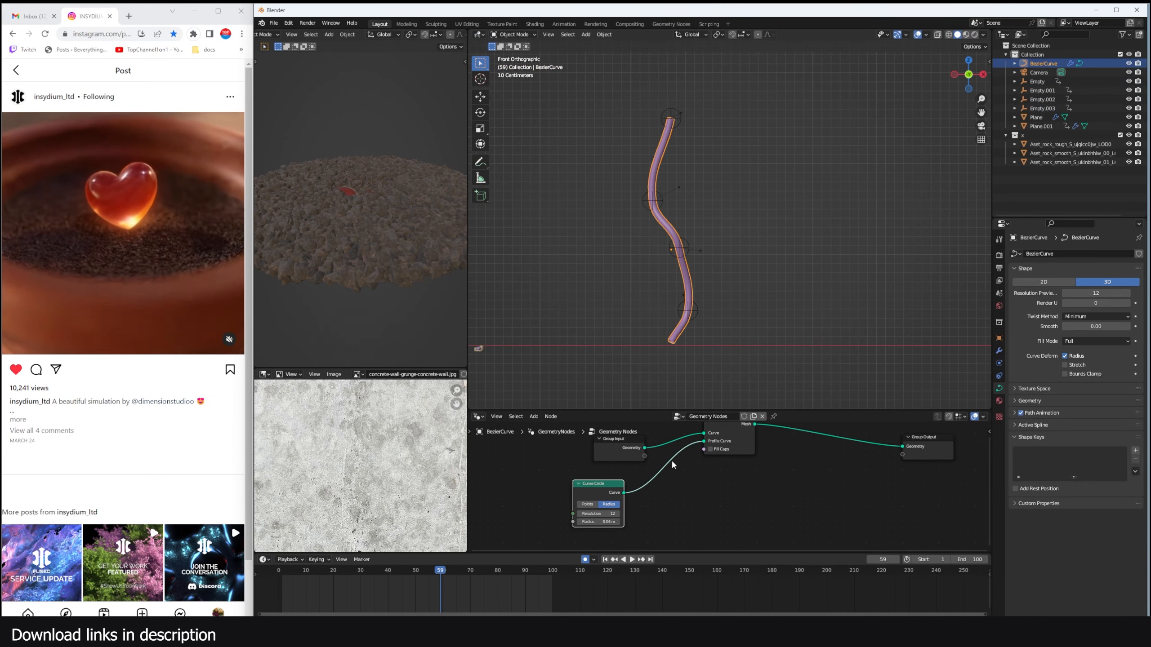
Step: Space out the stem's nodes and insert a Trim Curve node between Group Input and Curve to Mesh
middle_click_drag(670, 460, 711, 507)
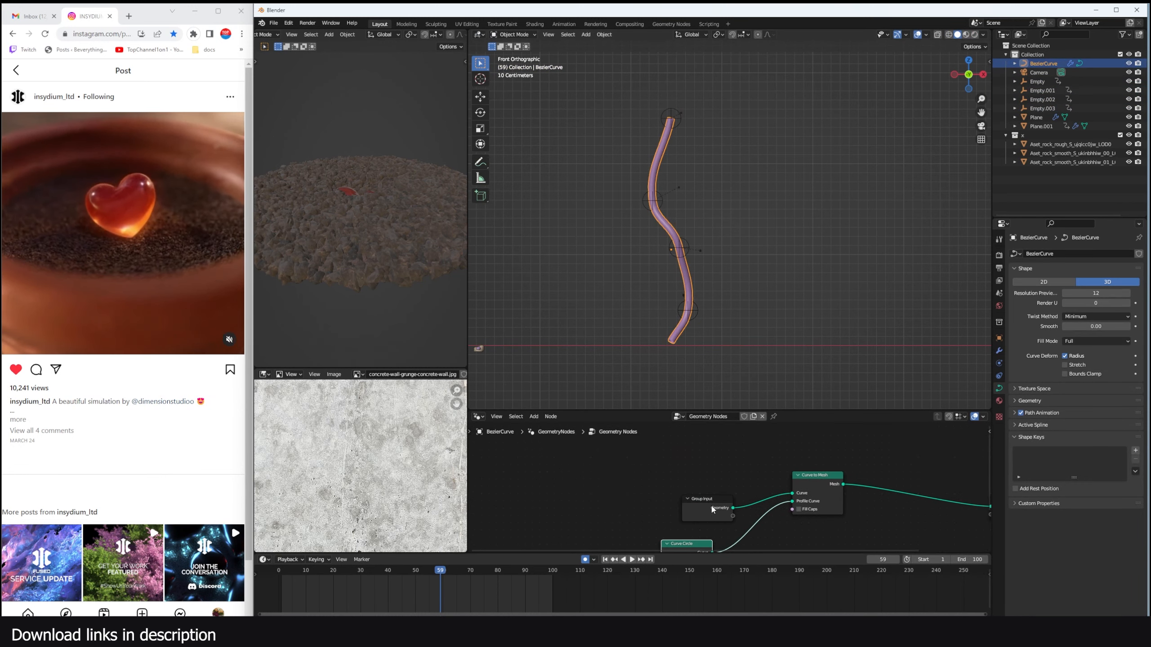
left_click_drag(712, 509, 532, 476)
middle_click_drag(686, 514, 711, 499)
left_click_drag(707, 530, 601, 520)
middle_click_drag(739, 464, 742, 465)
key("shift+a")
left_click(730, 471)
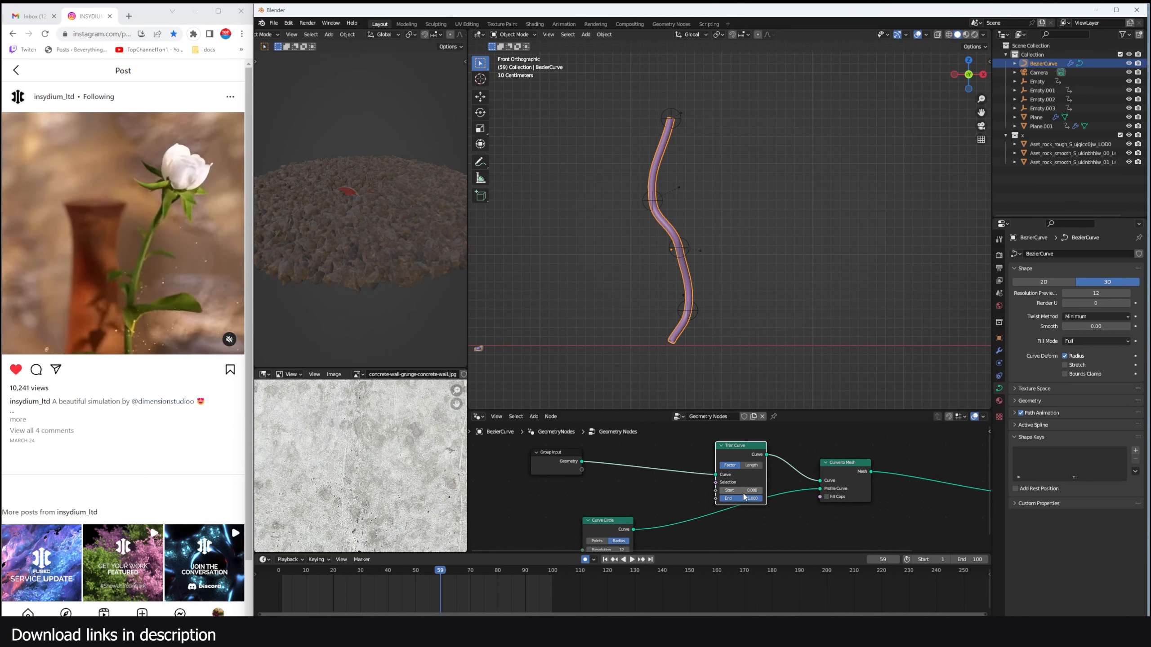
Step: Expose the Trim Curve Start value as a group input and collapse the four hook modifiers above the Geometry Nodes modifier
left_click_drag(725, 490, 582, 471)
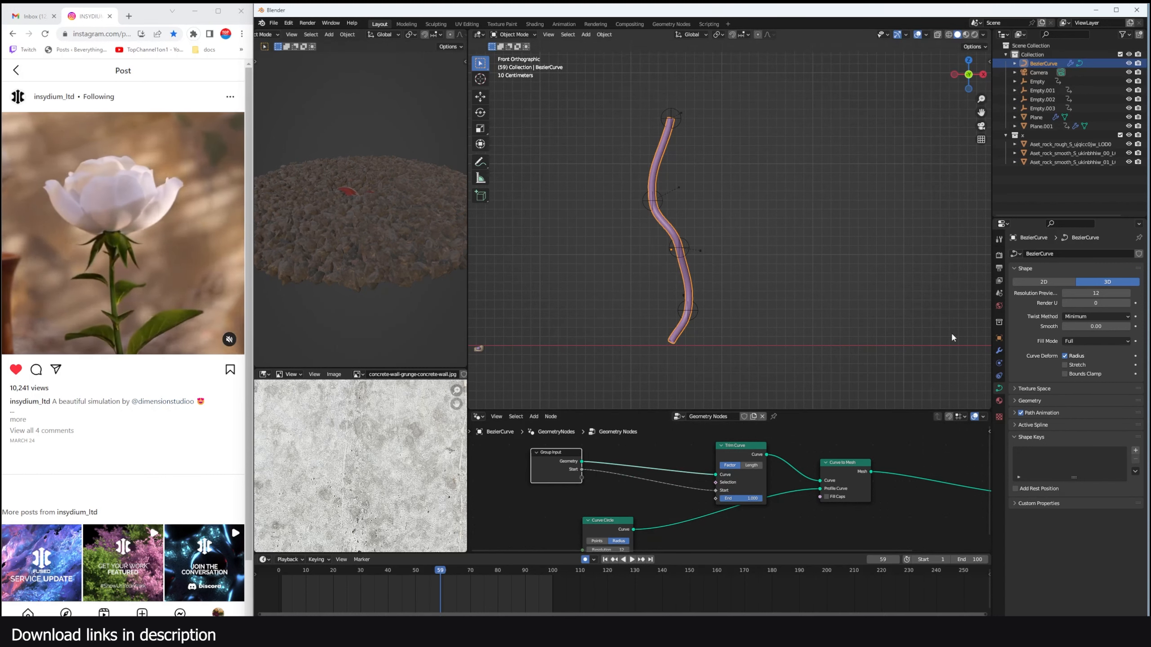
left_click(999, 350)
left_click(1015, 270)
left_click(1014, 279)
left_click(1014, 293)
left_click(1014, 305)
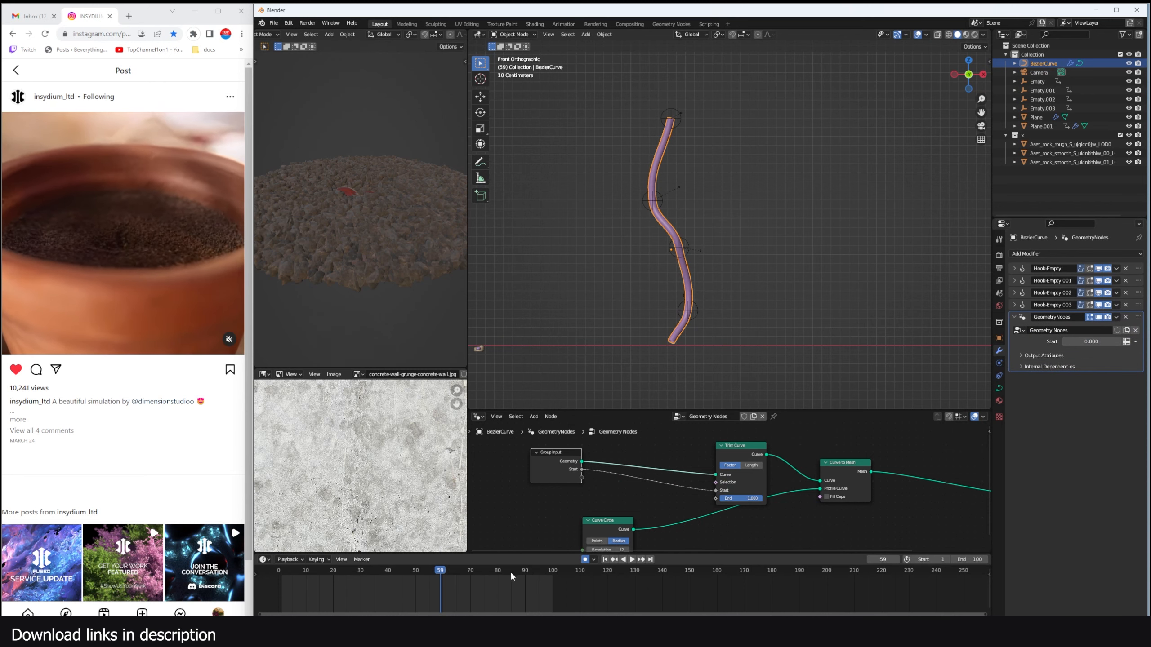
Step: Keyframe the Geometry Nodes modifier's Start value at 0 on frame 100 and at 1 on frame 1 to make the stem grow
left_click_drag(510, 571, 558, 575)
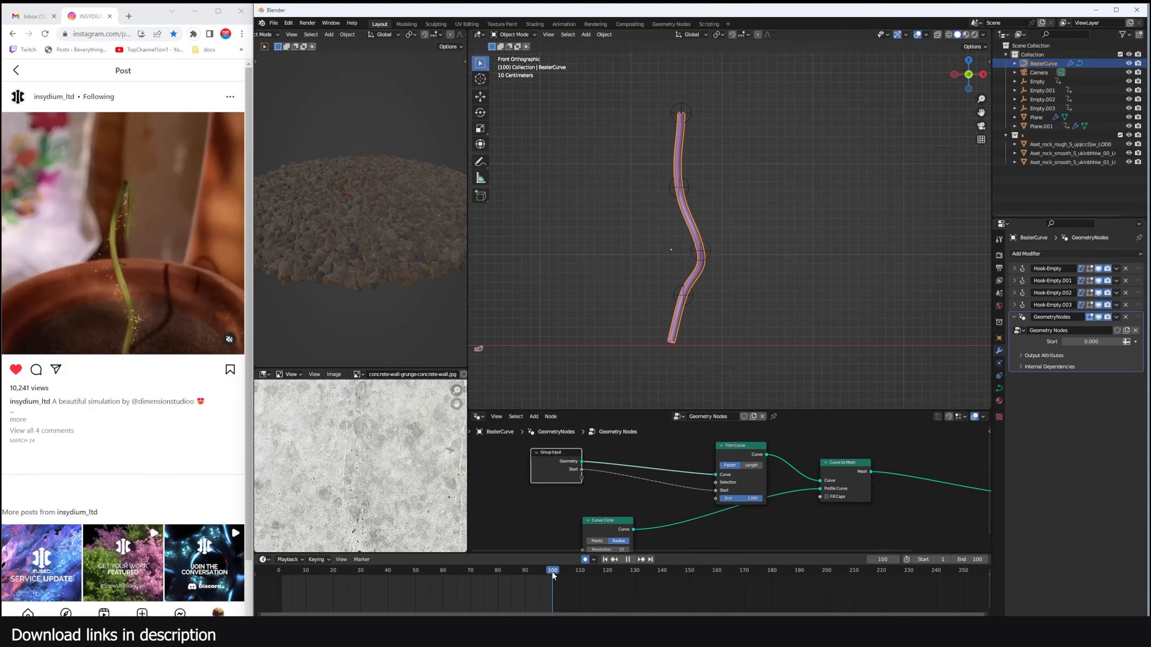
left_click(1135, 342)
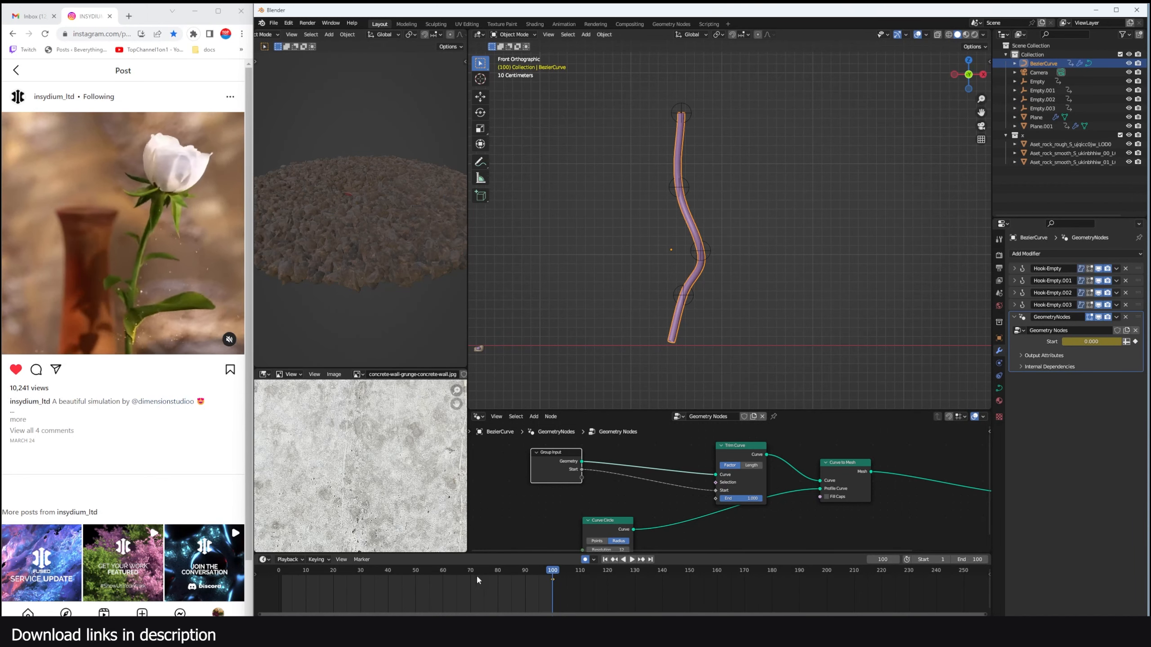
left_click(281, 579)
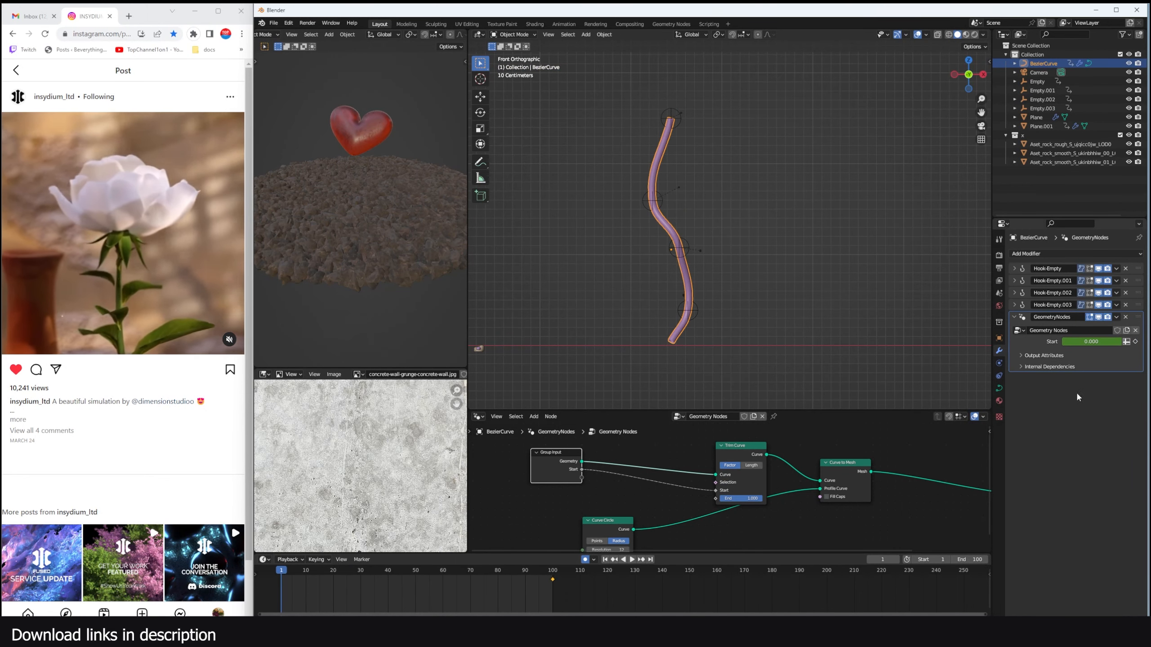
double_click(1091, 342)
type("2")
key("Return")
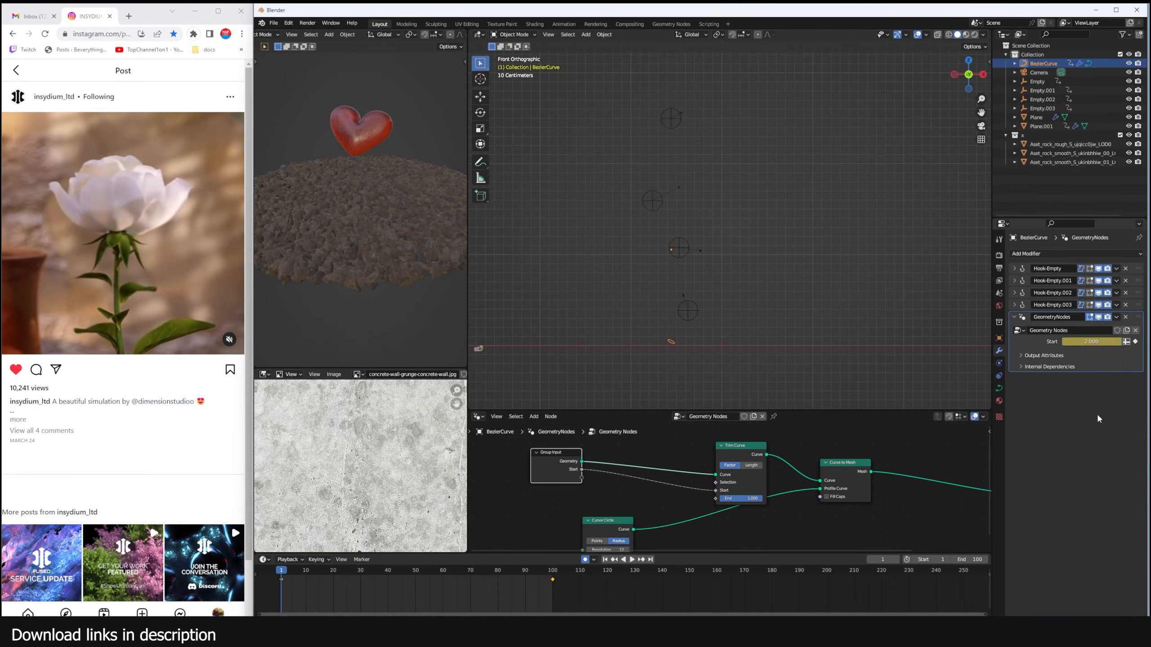
double_click(1099, 342)
type("1")
key("Return")
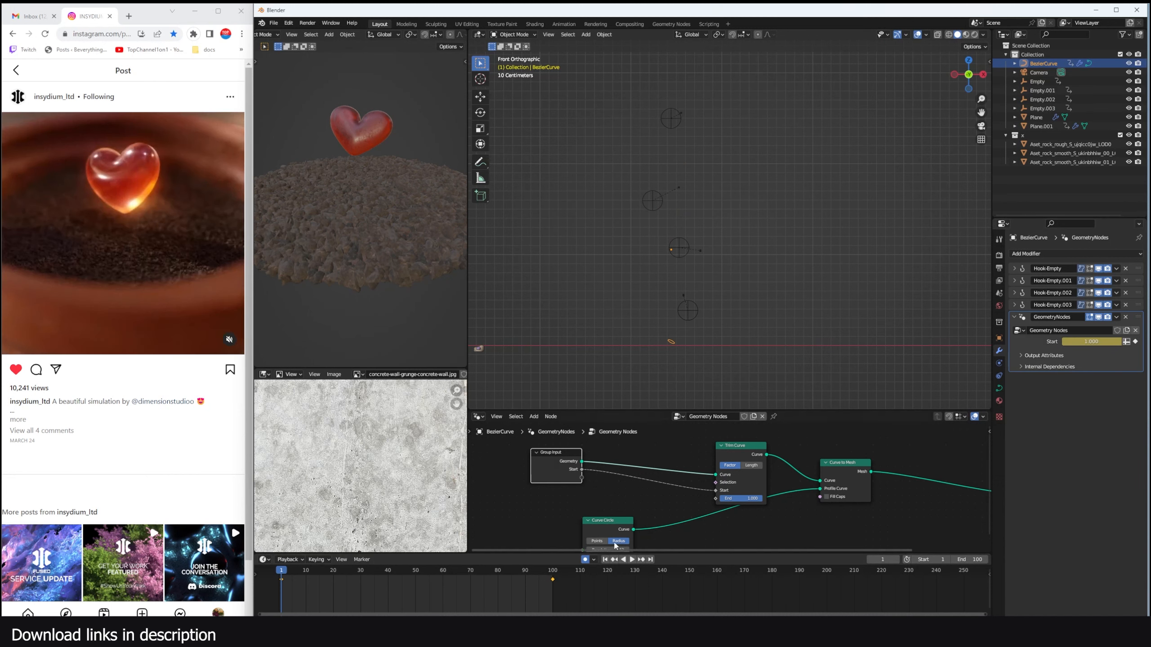
Step: Play back the stem's growth and examine its motion in perspective and from the right side view
key("space")
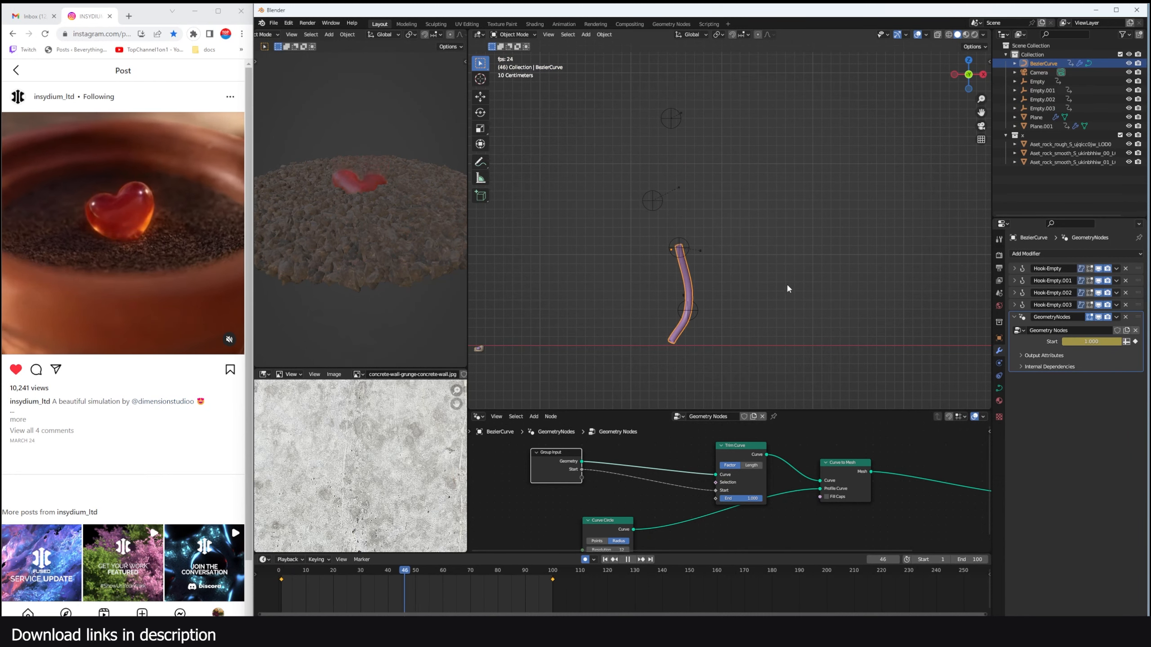
middle_click_drag(785, 282, 765, 264)
key("Escape")
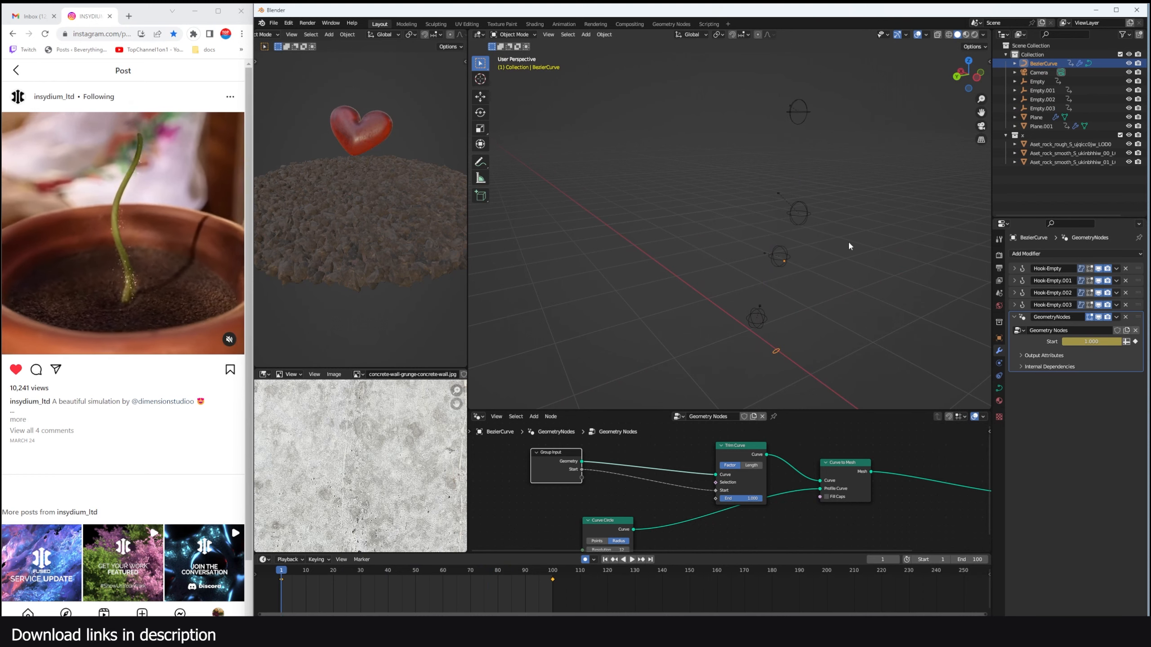
key("space")
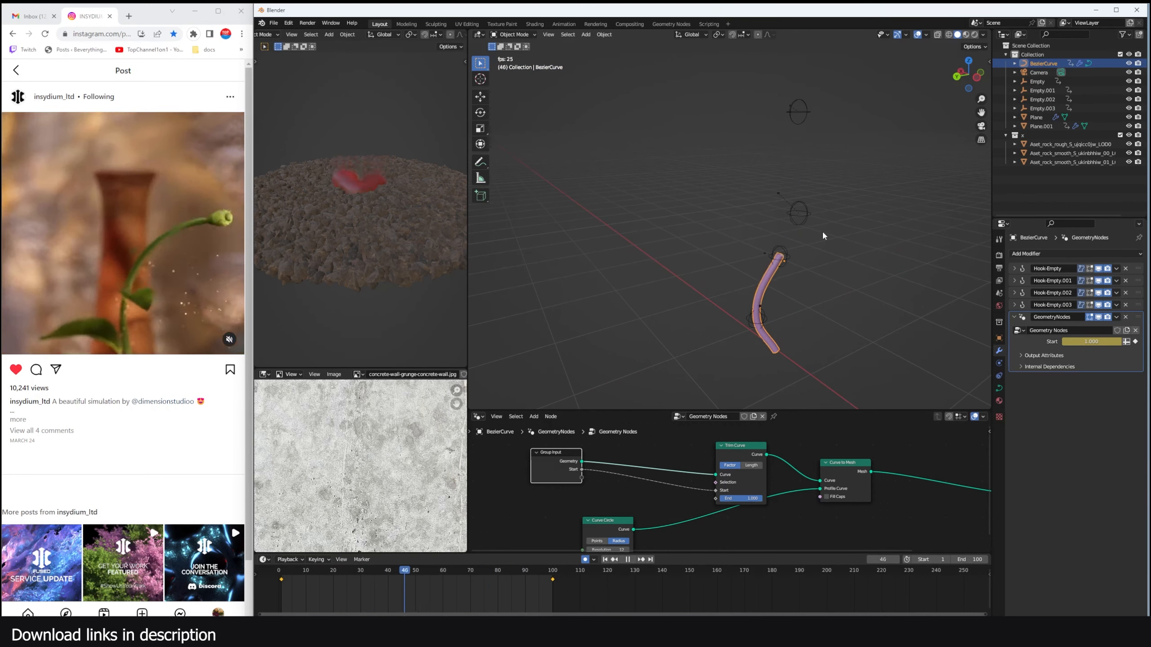
key("space")
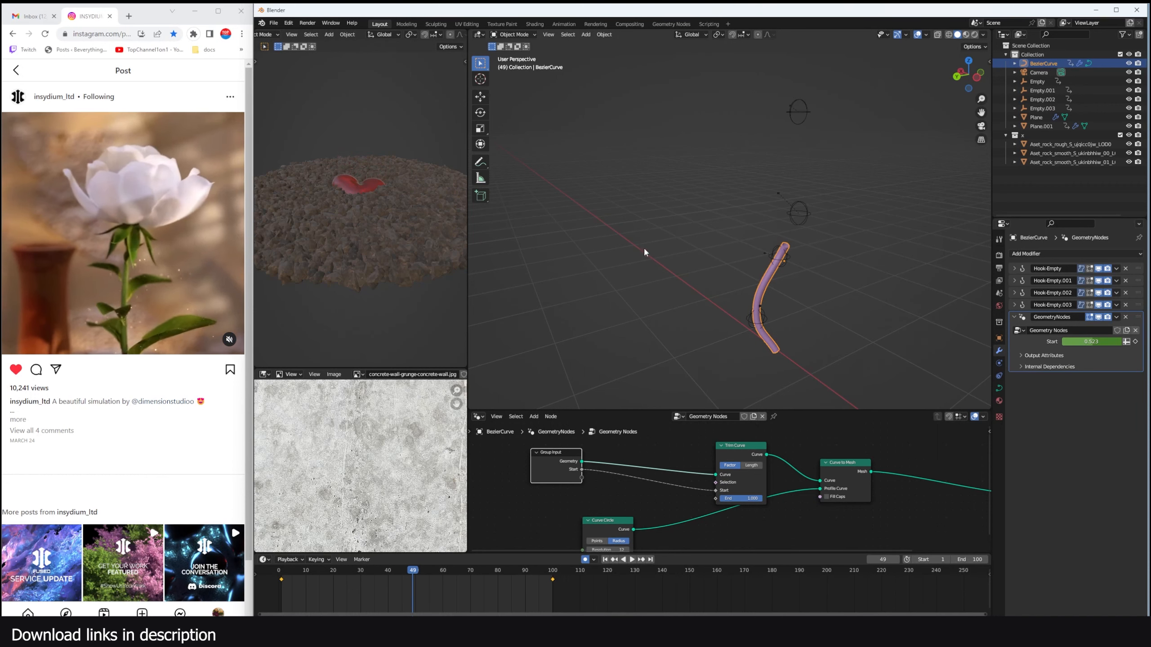
key("KP_3")
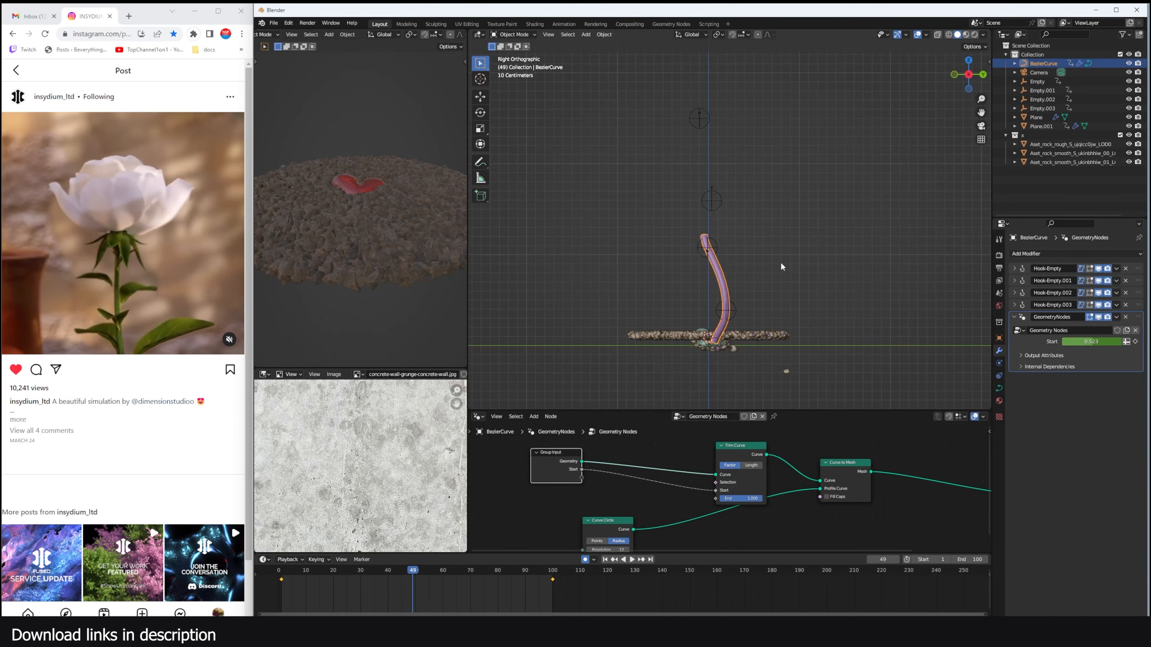
left_click(737, 310)
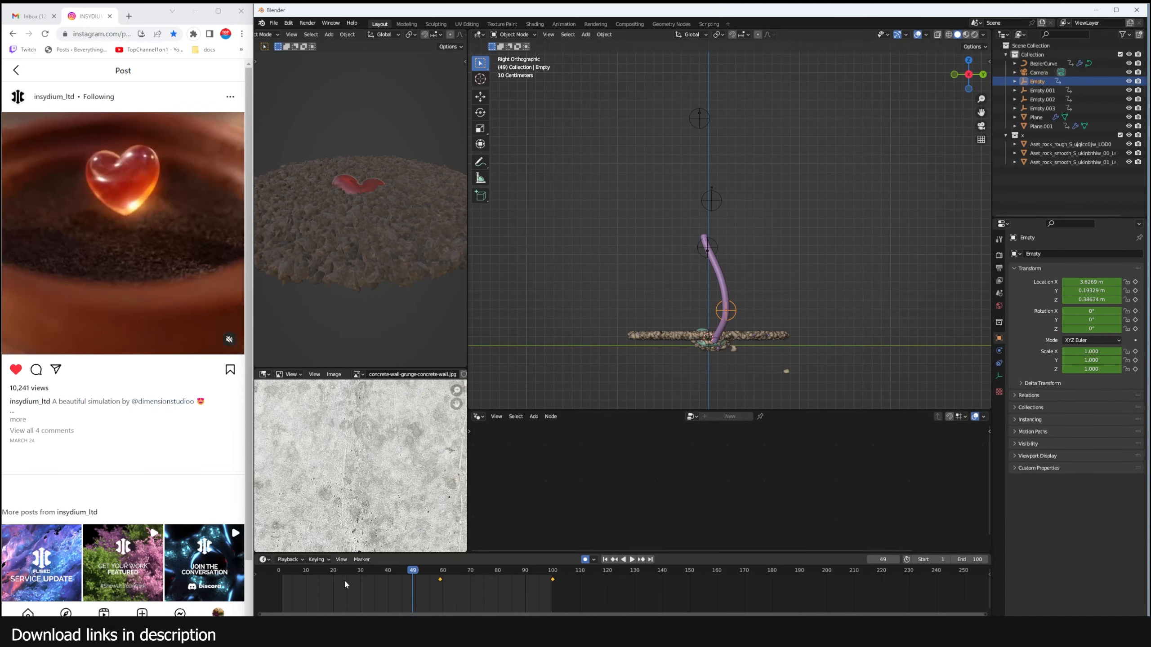
key("space")
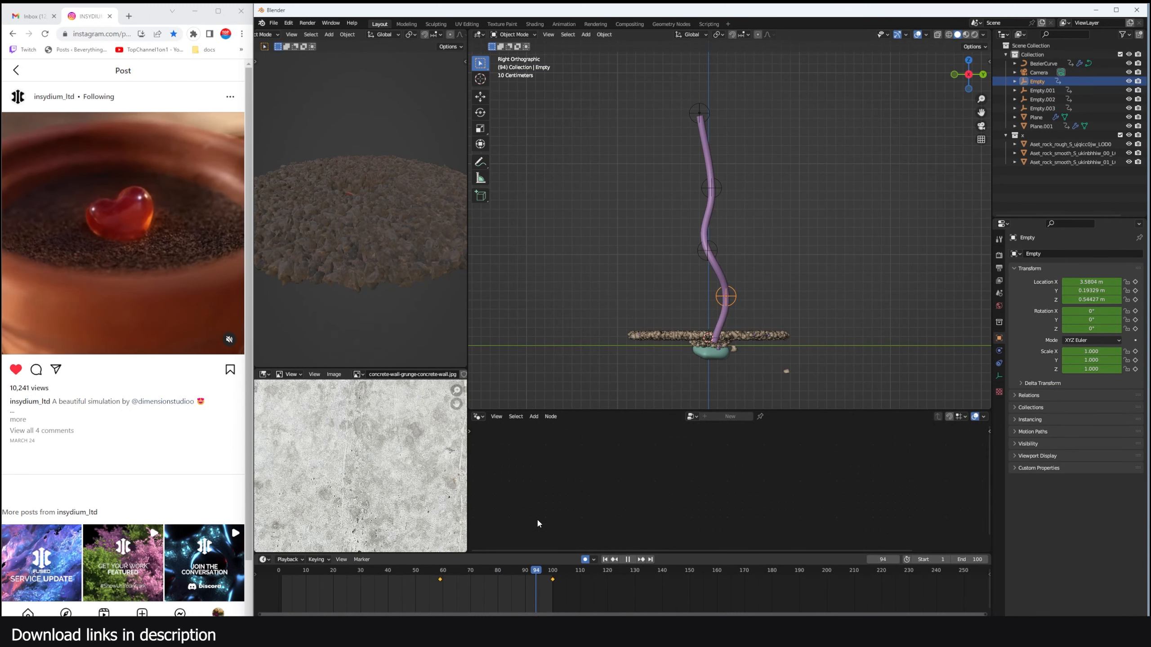
key("Escape")
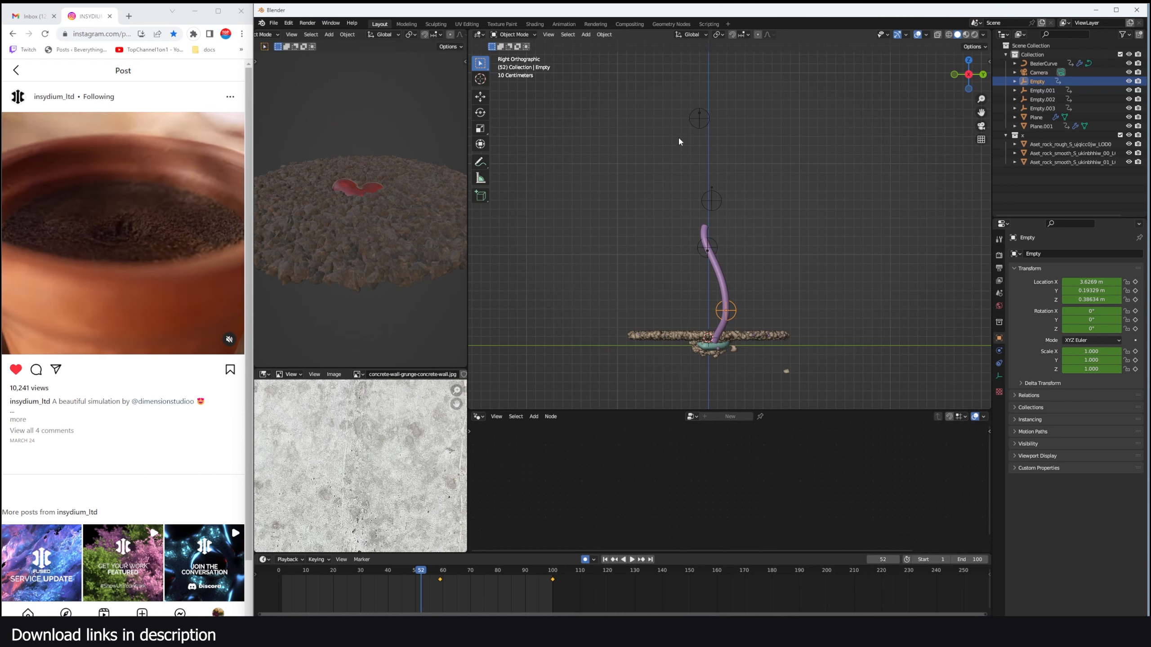
Step: At frame 59 in the right side view, move Empty.003 and Empty.002 down and sideways so the stem's upper part bends over
left_click(691, 125)
key("Up")
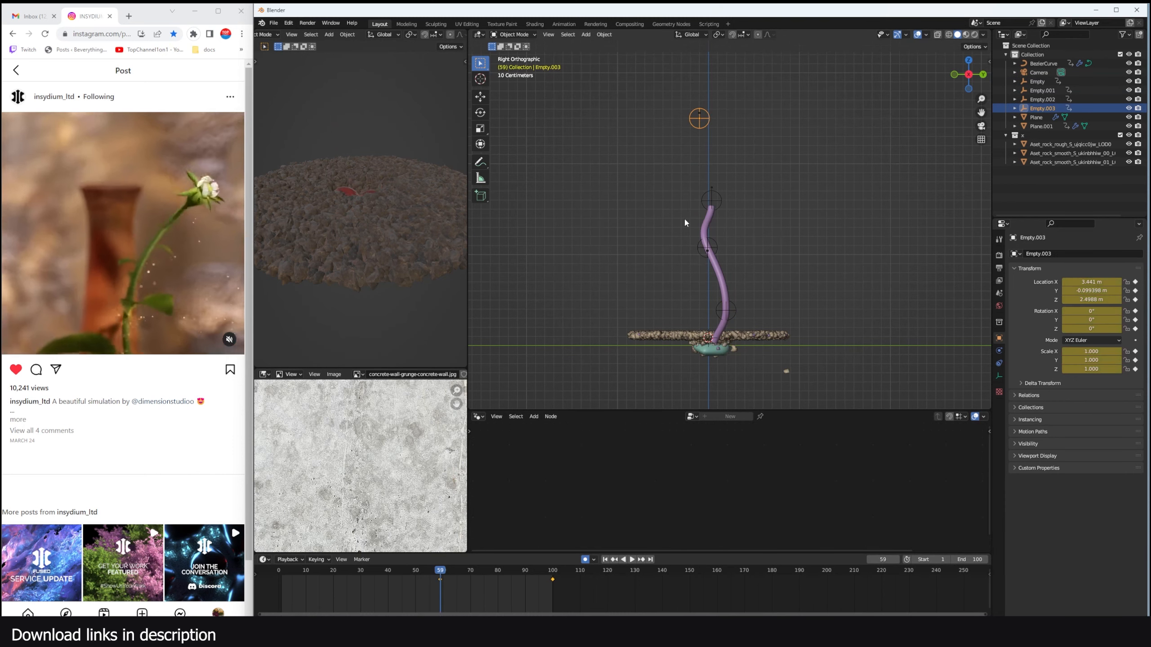
key("g")
left_click(588, 357)
left_click(715, 205)
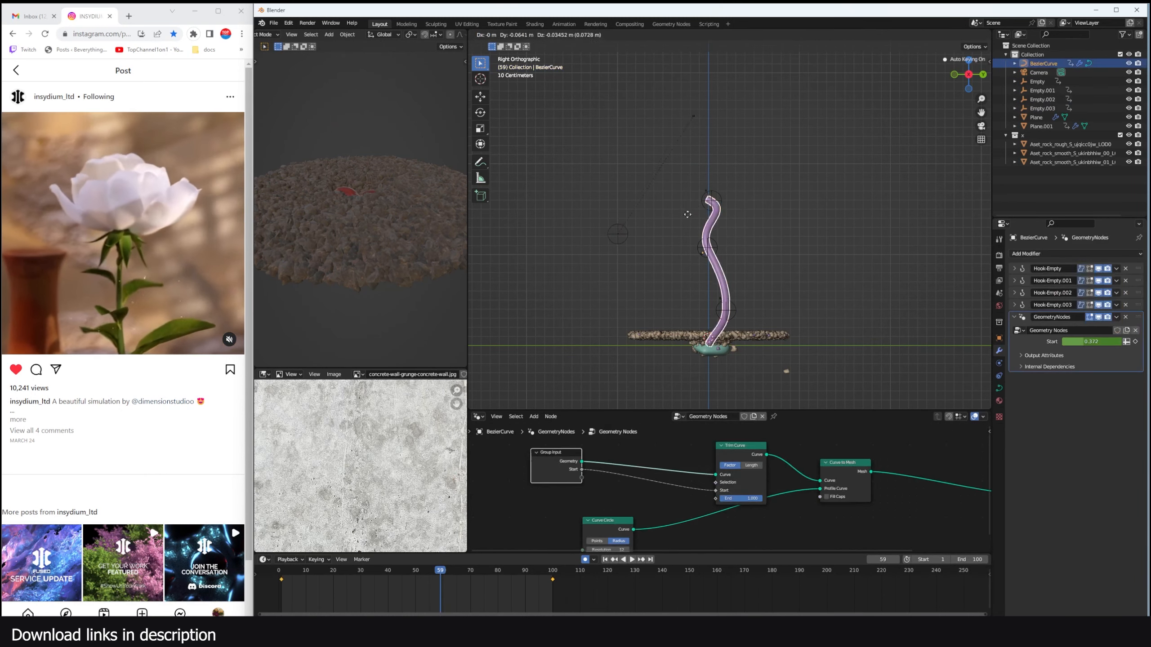
left_click(715, 194)
key("g")
left_click(659, 231)
Step: Lower Empty.001 at frame 59 and adjust Empty.002 to refine the bend below the stem's tip
left_click(701, 250)
key("g")
left_click(695, 271)
left_click(657, 235)
key("g")
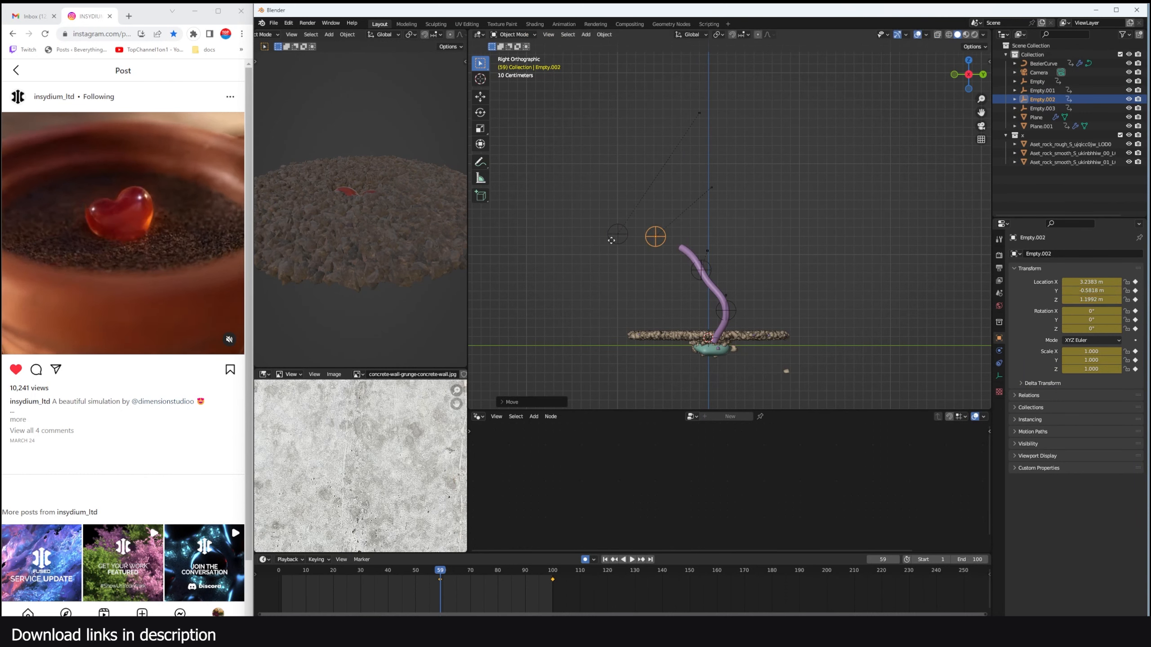
Step: Lower Empty.003, shift it across to the opposite side of the stem in front view, and move Empty.002 slightly down at frame 59
left_click(612, 236)
key("g")
left_click(618, 277)
key("KP_1")
key("g")
left_click(672, 296)
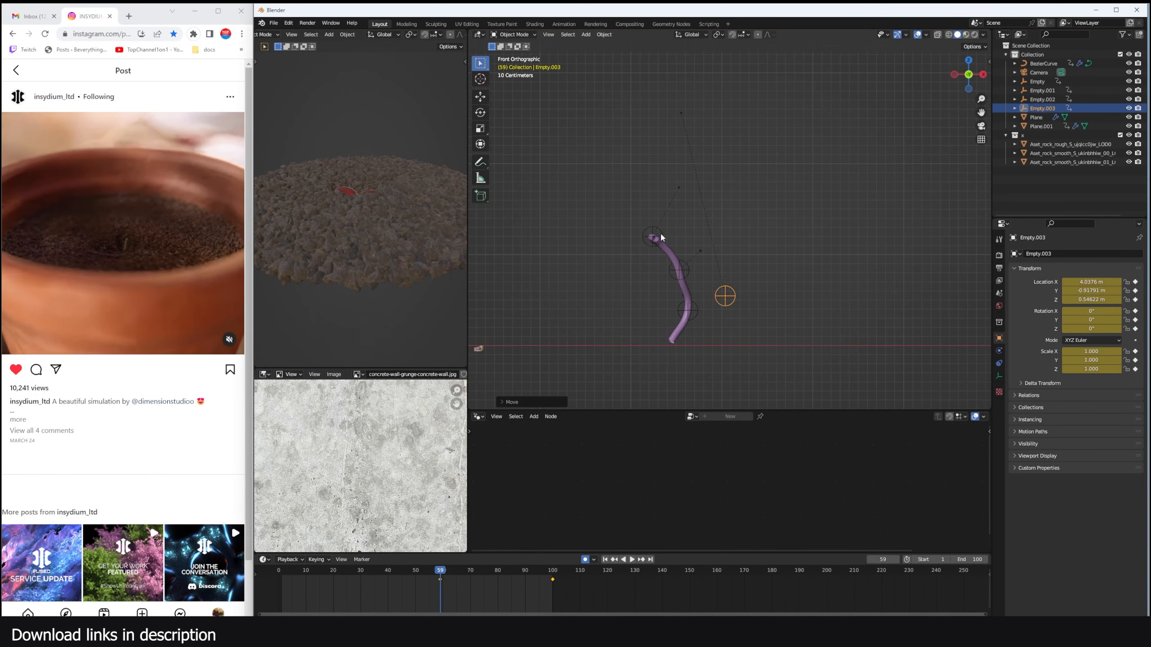
left_click(659, 233)
key("g")
left_click(657, 261)
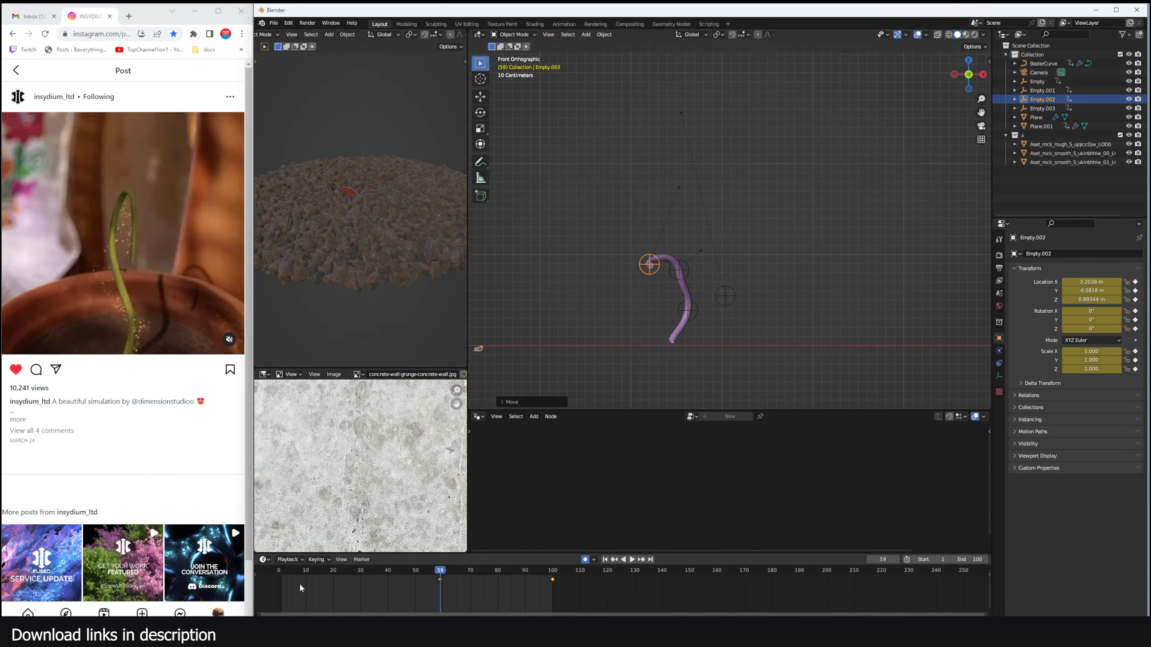
Step: Play the animation to frame 73, move the lowest empty sideways and raise Empty.003 there to add a second bend pose
left_click(279, 572)
key("space")
middle_click_drag(661, 344, 597, 341)
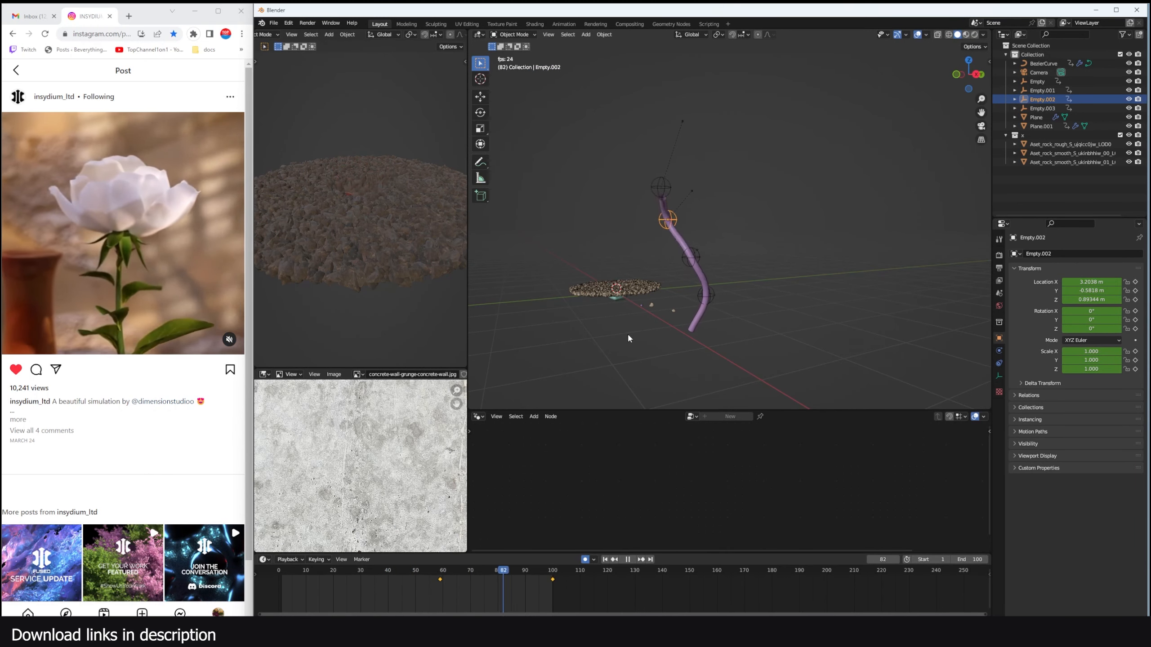
middle_click_drag(698, 304, 793, 307)
key("space")
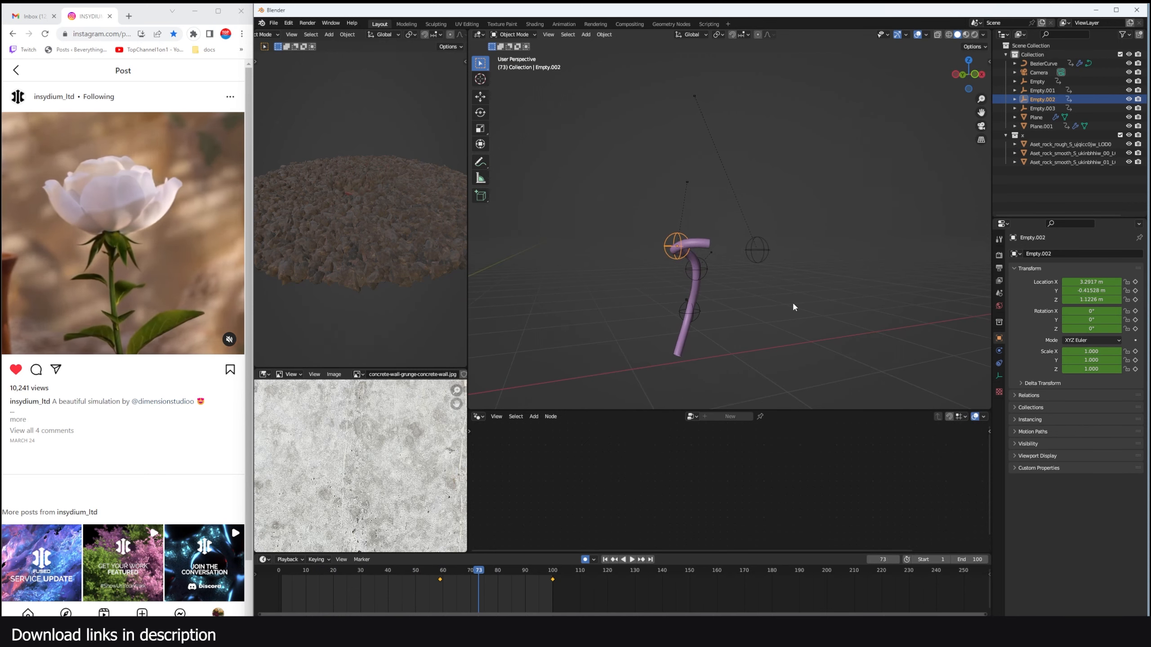
left_click(690, 311)
key("g")
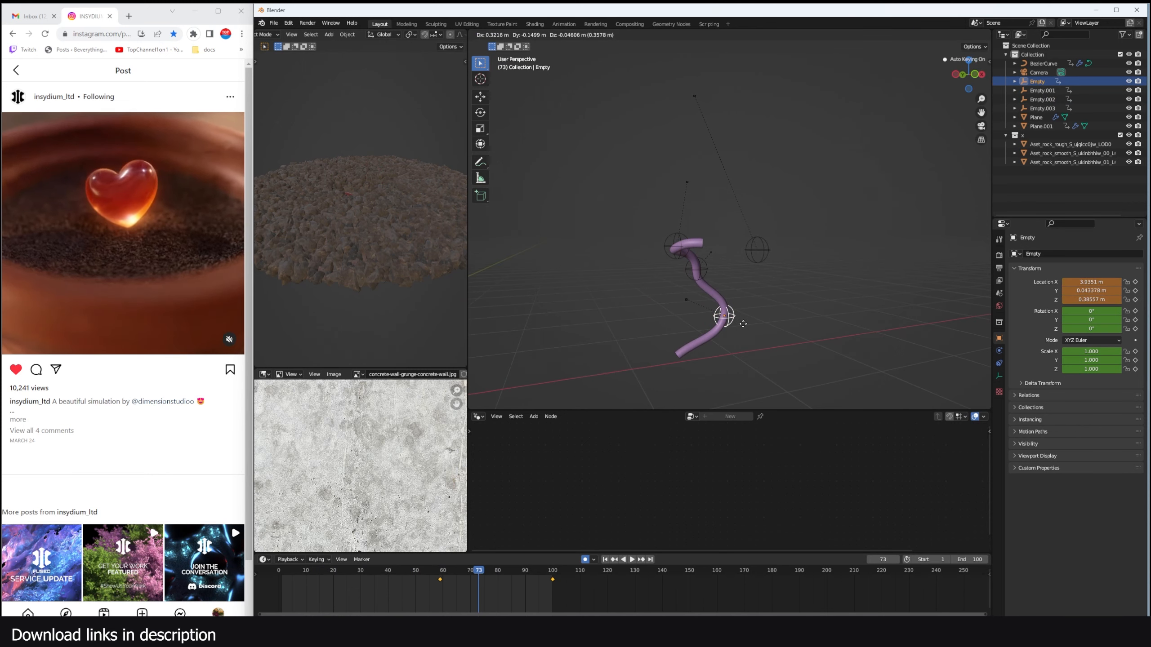
left_click(752, 246)
middle_click_drag(753, 245, 718, 254)
left_click(720, 252)
key("g")
left_click(701, 229)
Step: Retime all four empties' keyframes, moving those at frame 59 to about frame 0 and those at frame 73 to frame 50
mouse_move(362, 628)
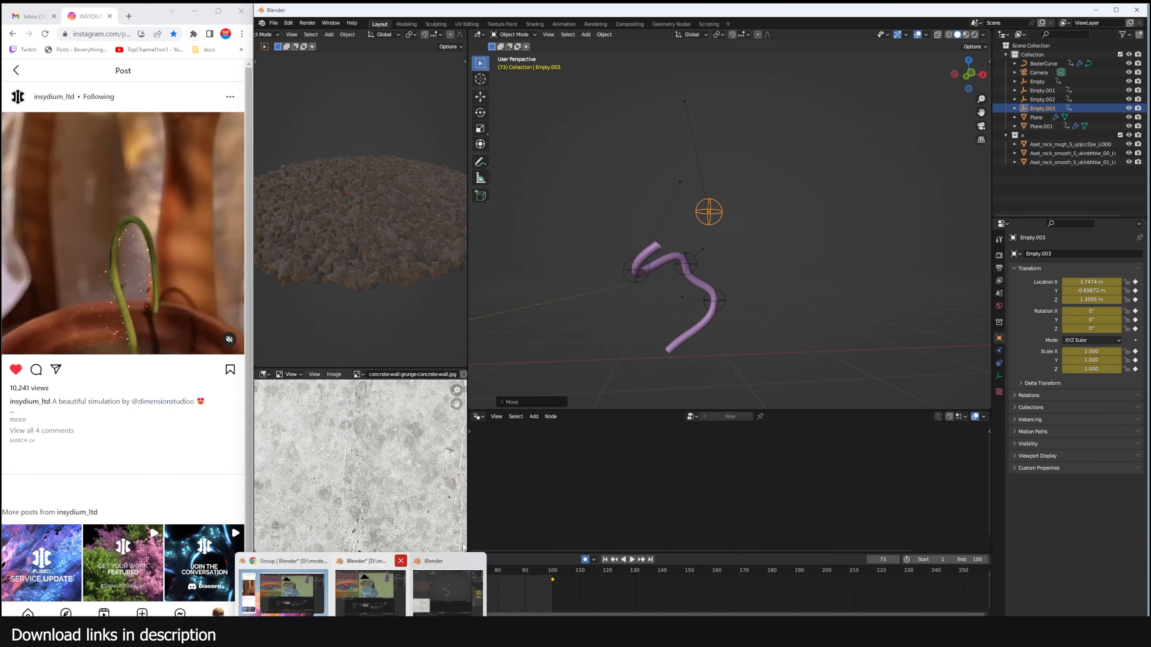
left_click(680, 571)
left_click(278, 574)
key("space")
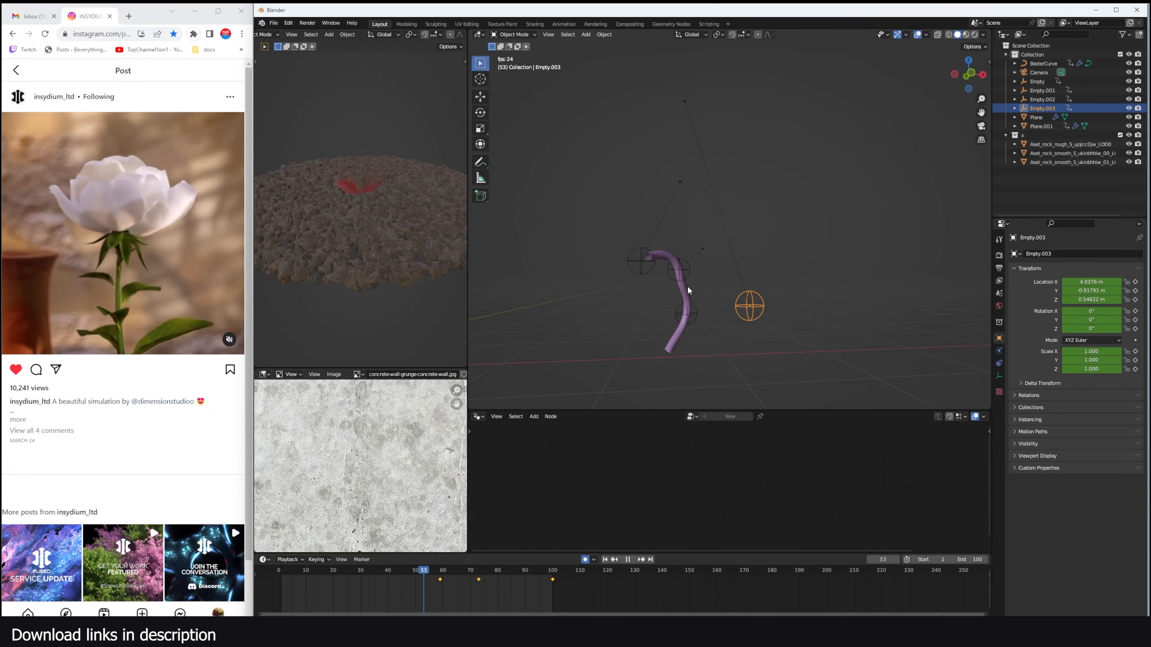
key("Escape")
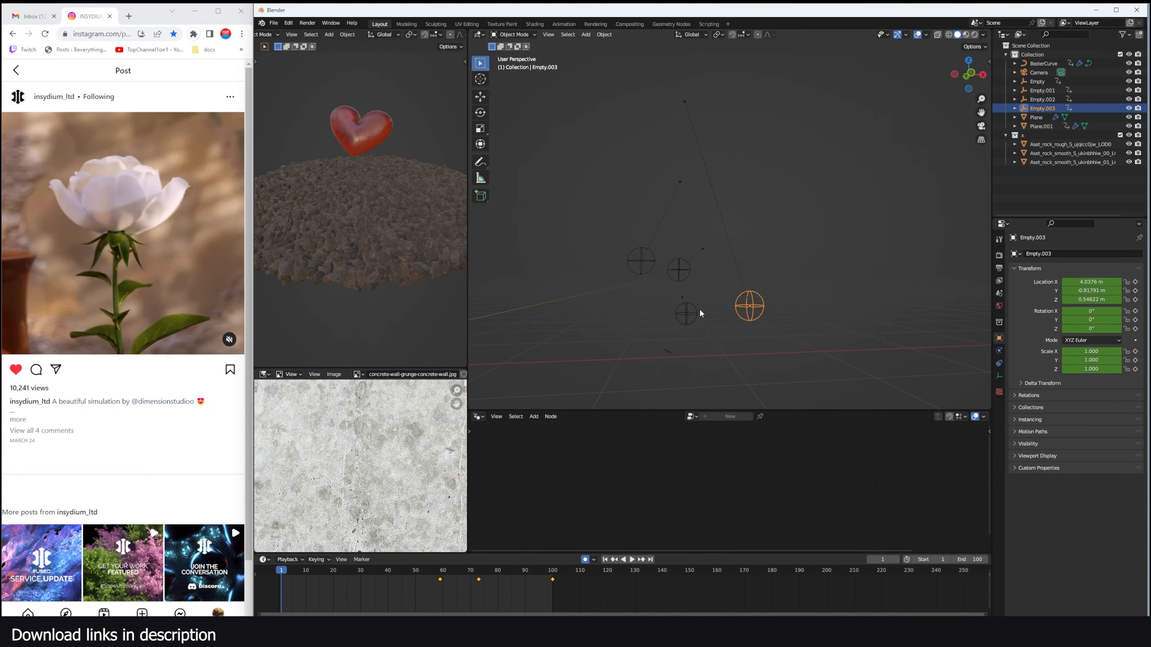
left_click_drag(611, 248, 809, 313)
left_click(545, 577, "shift")
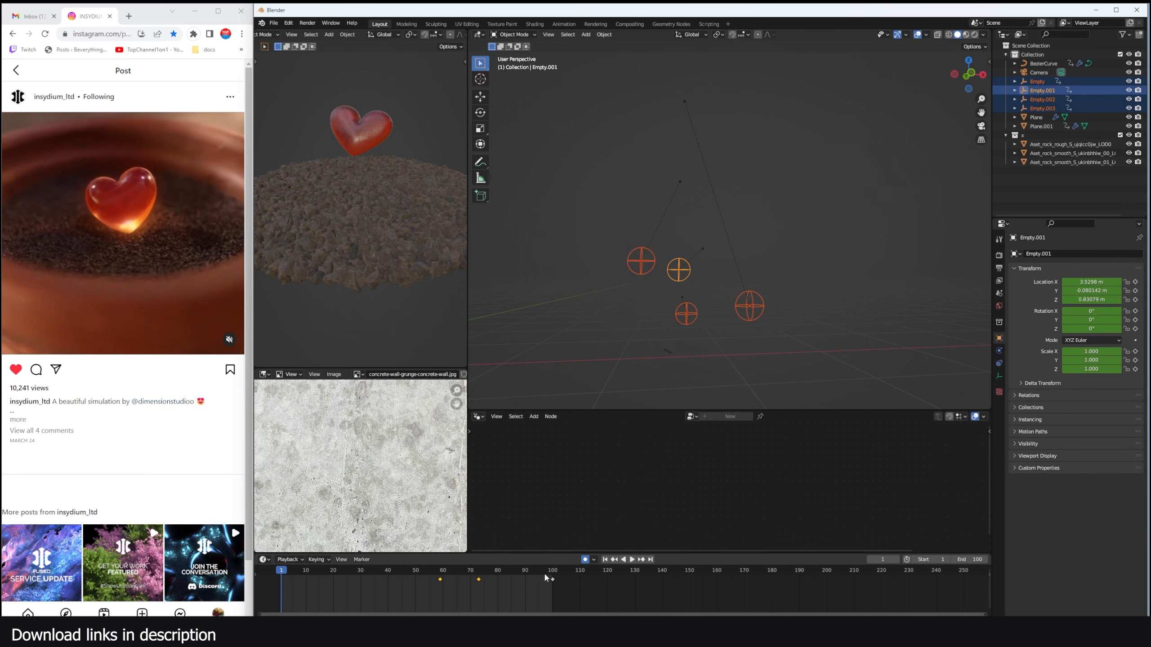
key("g")
left_click(379, 590)
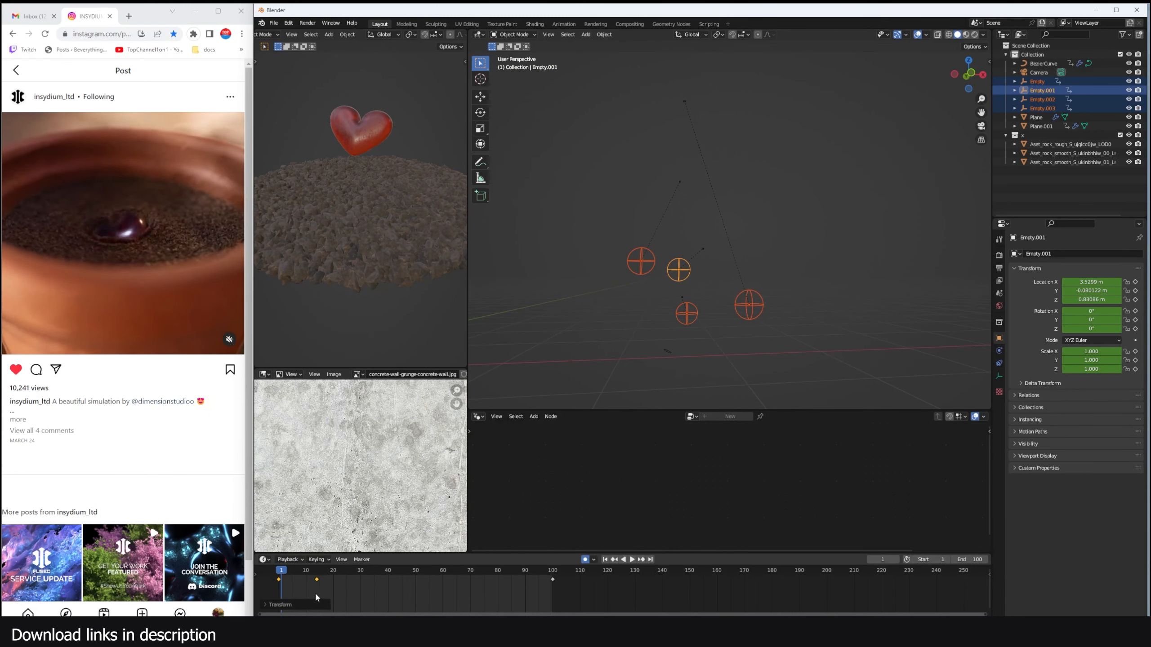
left_click_drag(314, 592, 338, 570)
key("g")
left_click(438, 572)
Step: Play back the retimed growth, stop it around frame 44 and examine the stem up close from another angle
key("space")
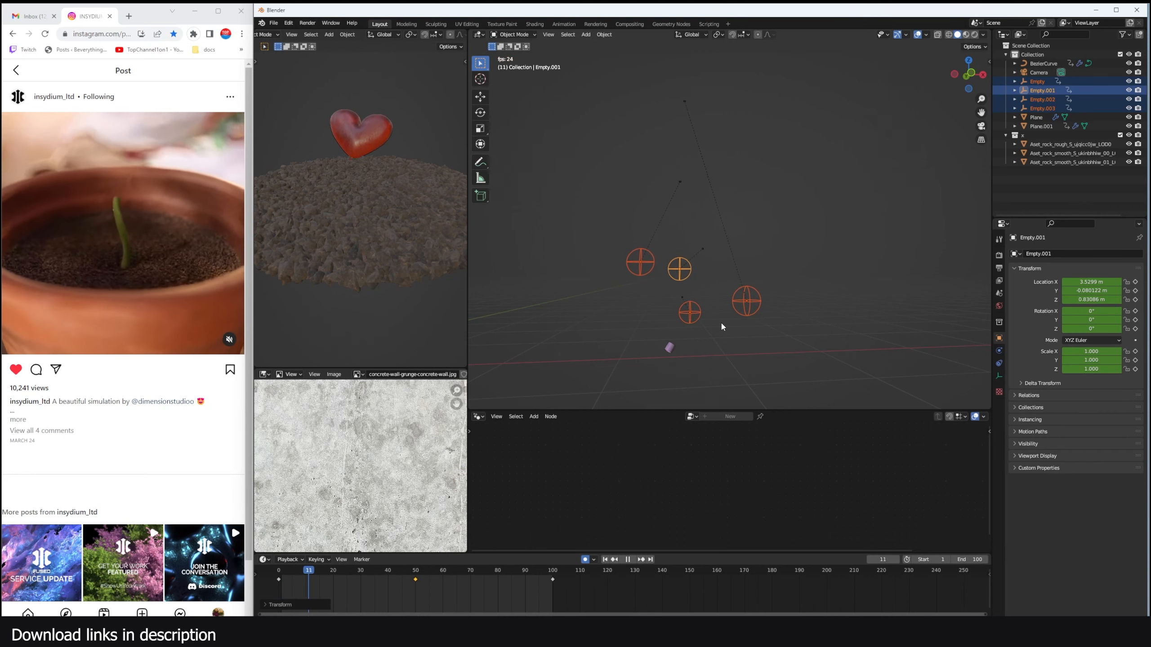
left_click(726, 317)
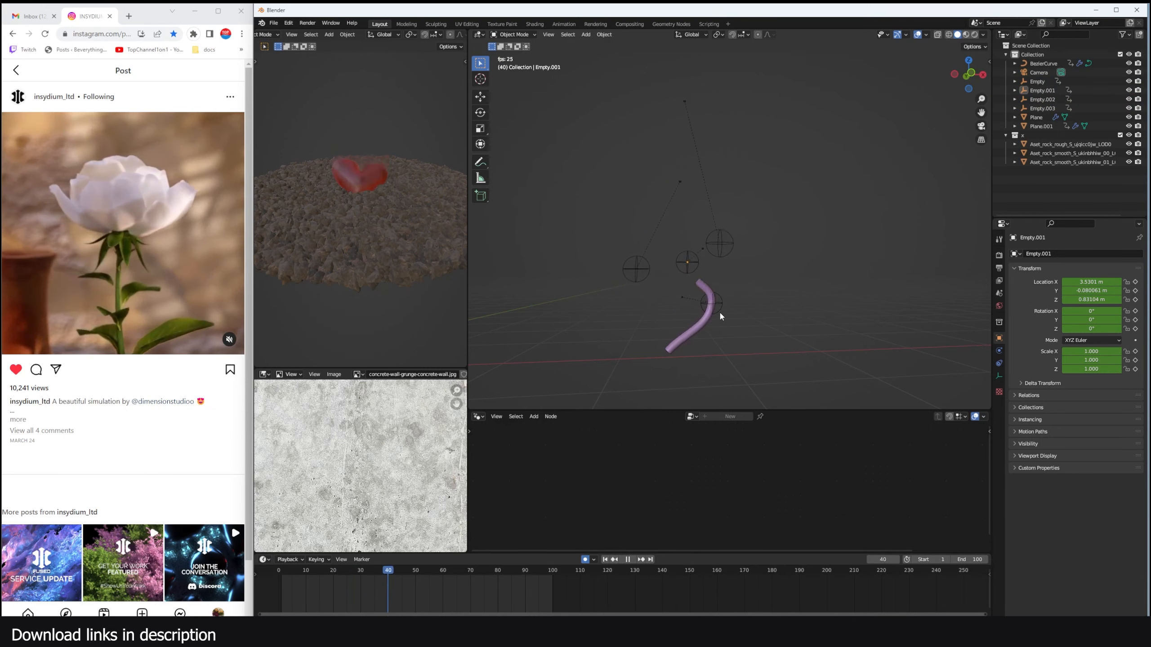
key("space")
middle_click_drag(723, 311, 695, 280)
scroll(652, 321, "up", 2)
scroll(713, 302, "up", 2)
left_click(635, 312)
scroll(696, 282, "down", 2)
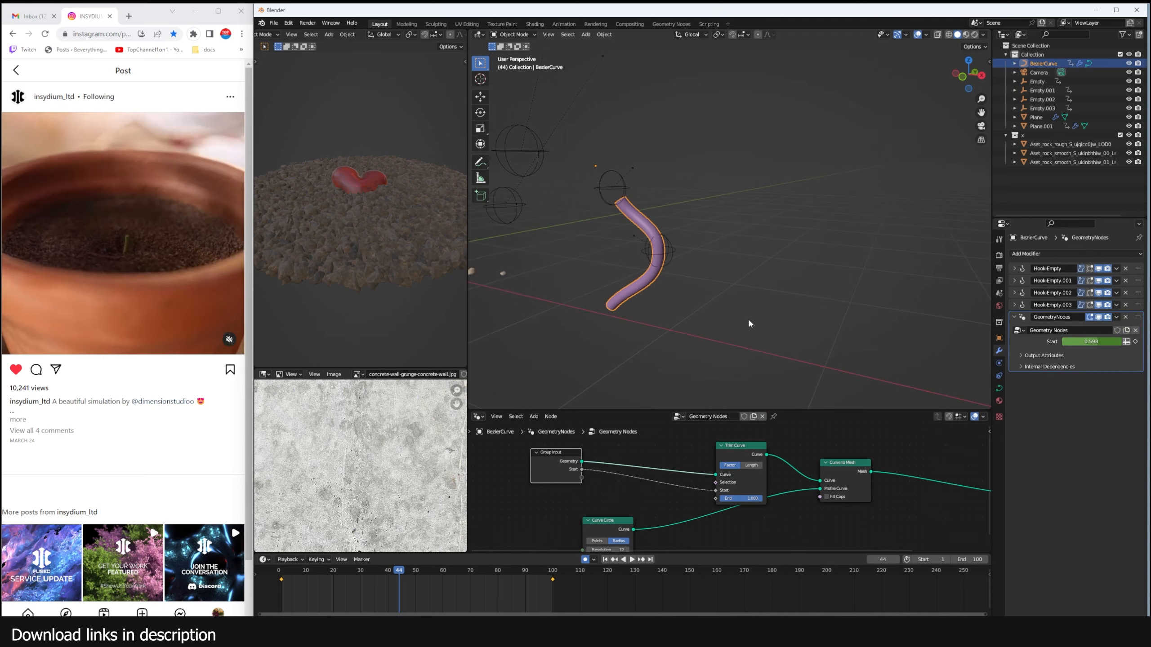
Step: Place the 3D cursor on empty space beside the stem and add a Bezier circle there
middle_click_drag(758, 320, 742, 311, "shift")
right_click_drag(742, 313, 742, 313, "shift")
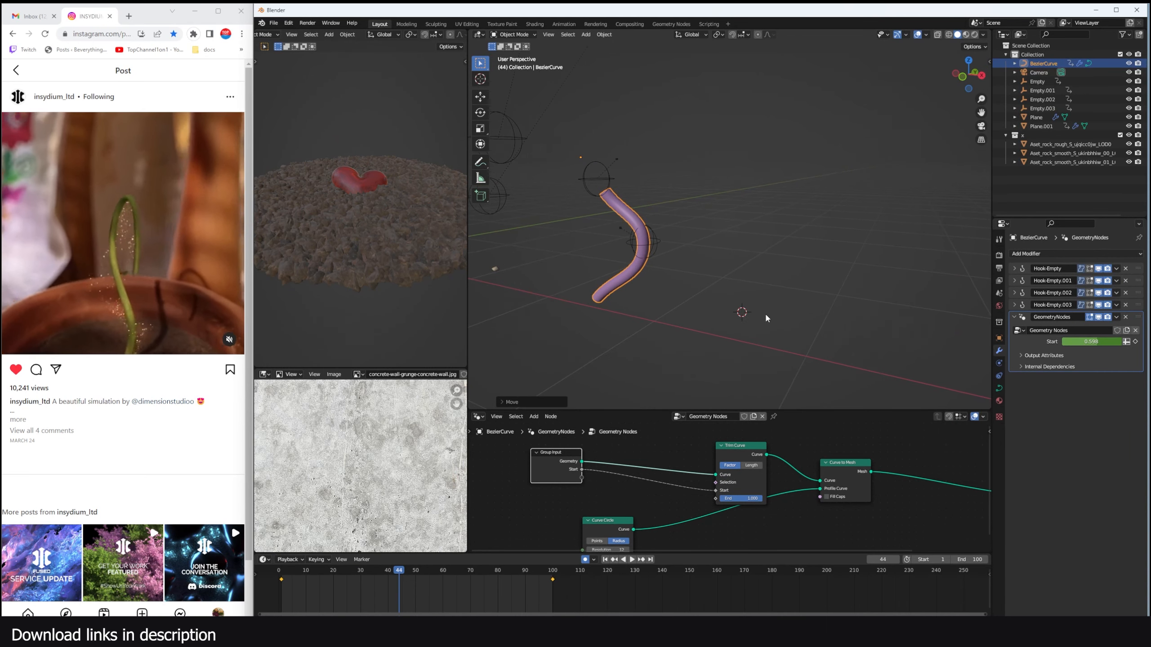
key("shift+a")
mouse_move(765, 315)
left_click(798, 331)
Step: In top view, scale down the Bezier circle's points in Edit Mode and place the outline beside the 3D cursor
key("KP_7")
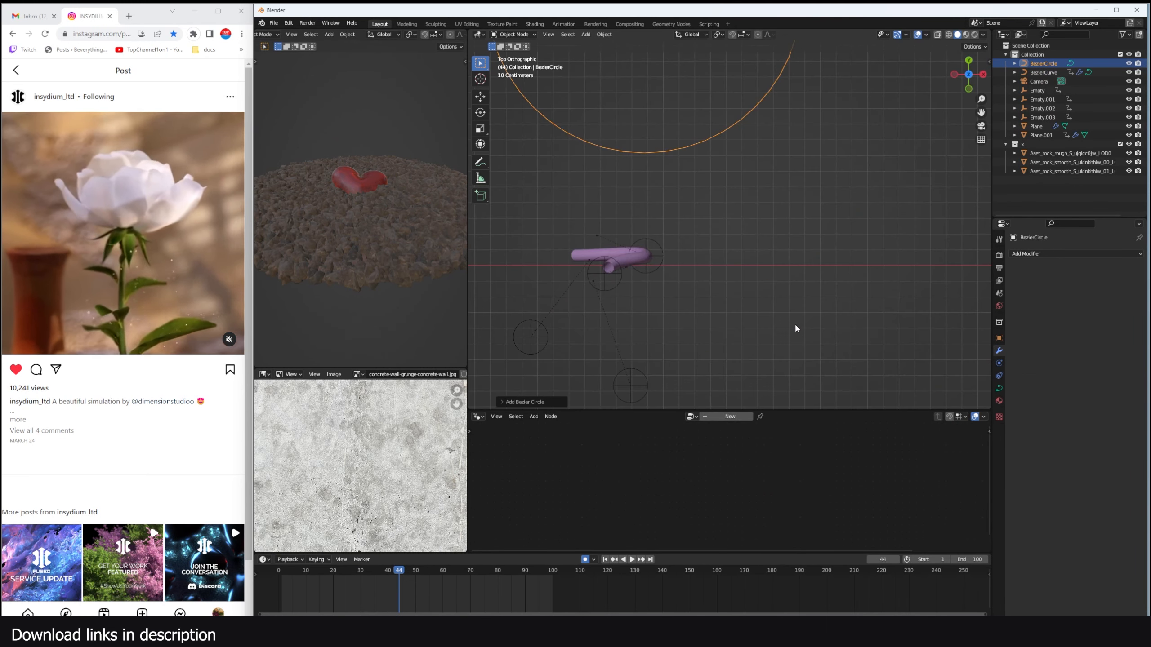
key("Tab")
middle_click_drag(779, 306, 779, 369, "shift")
key("g")
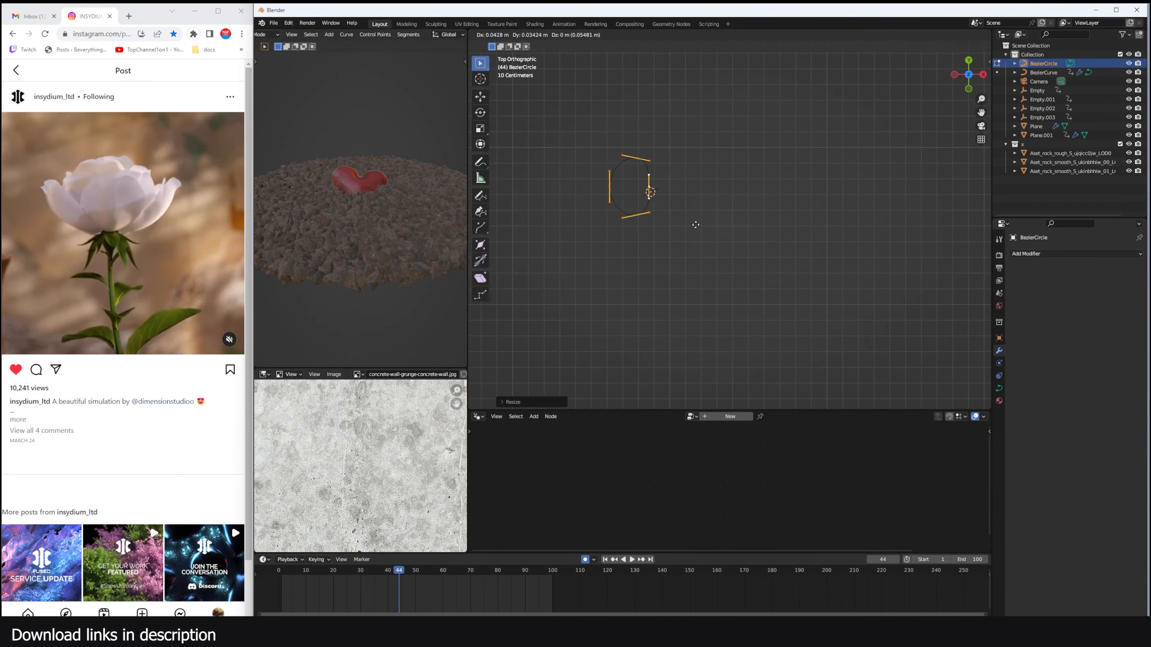
left_click(695, 222)
Step: Duplicate the small circle outline within the same curve, then rotate and scale the copy beside the first
key("shift+d")
left_click(692, 203)
key("r")
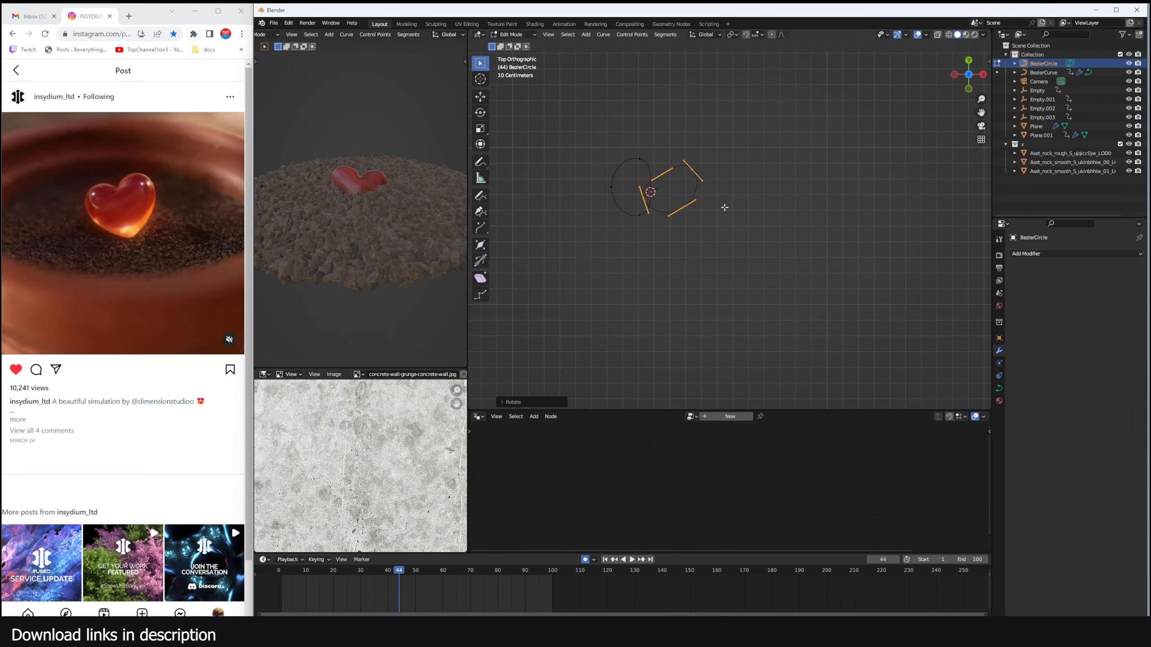
left_click(671, 140)
key("s")
left_click(727, 177)
key("Tab")
Step: Rename the Bezier circle object as profile and select the stem curve again
scroll(766, 252, "down", 5)
middle_click_drag(764, 255, 642, 243)
left_click(626, 239)
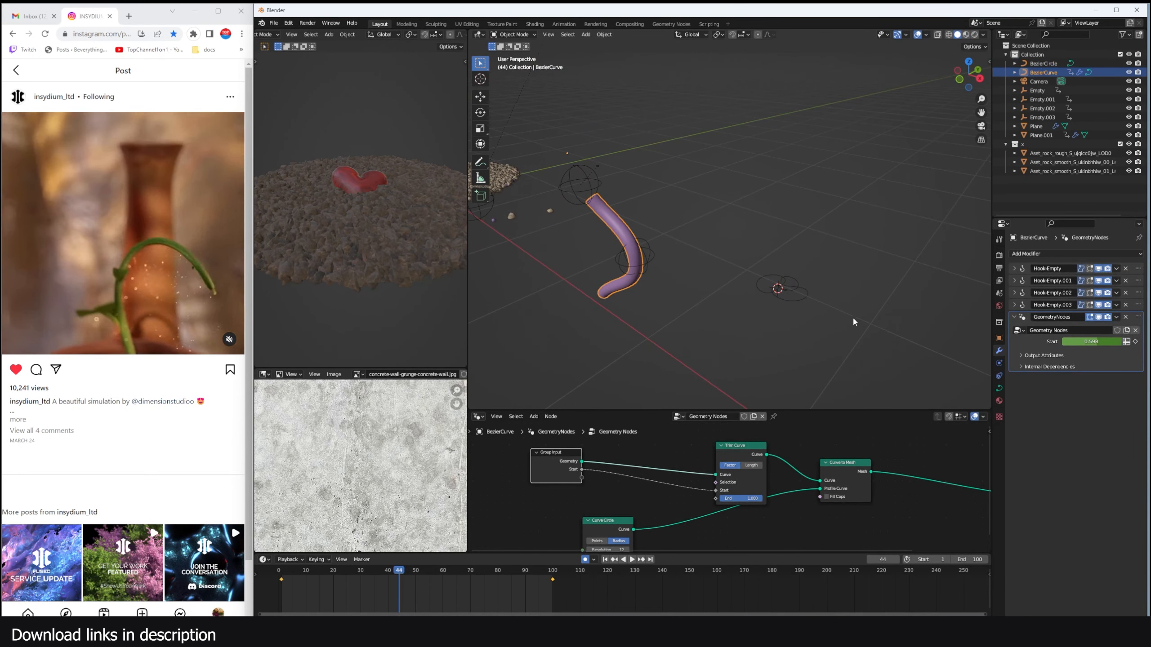
left_click(806, 289)
double_click(1043, 64)
type("profile")
key("Return")
left_click(615, 231)
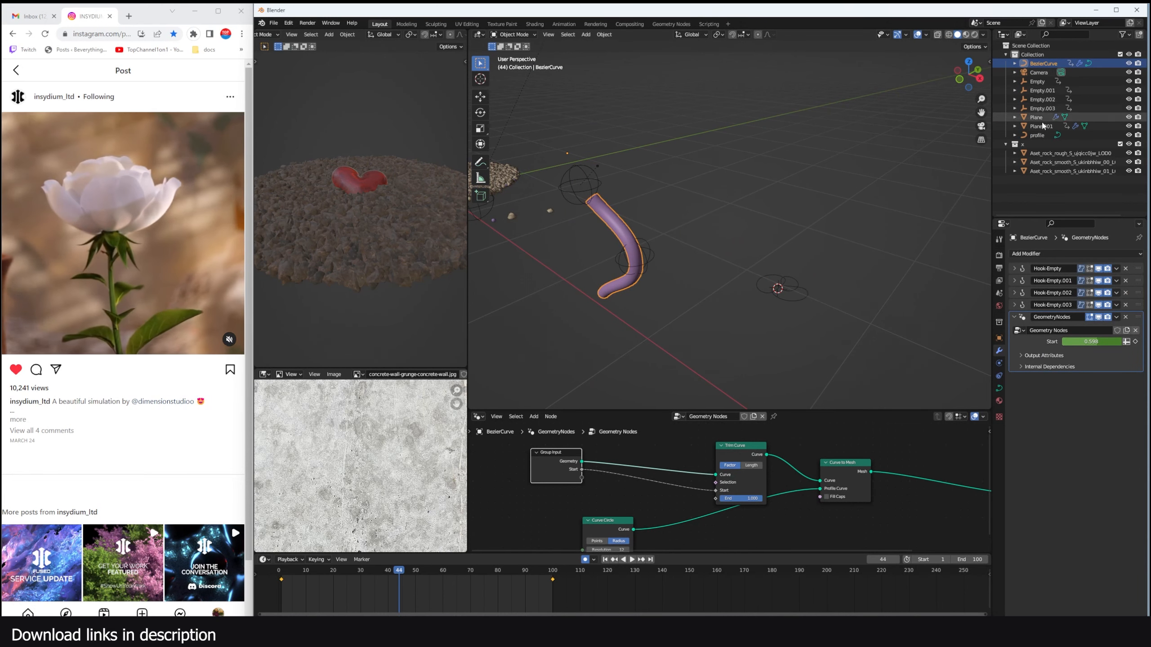
Step: Bring the profile object into the stem's node tree as an Object Info node and delete the Curve Circle node
left_click_drag(1038, 135, 538, 516)
middle_click_drag(657, 484, 735, 432)
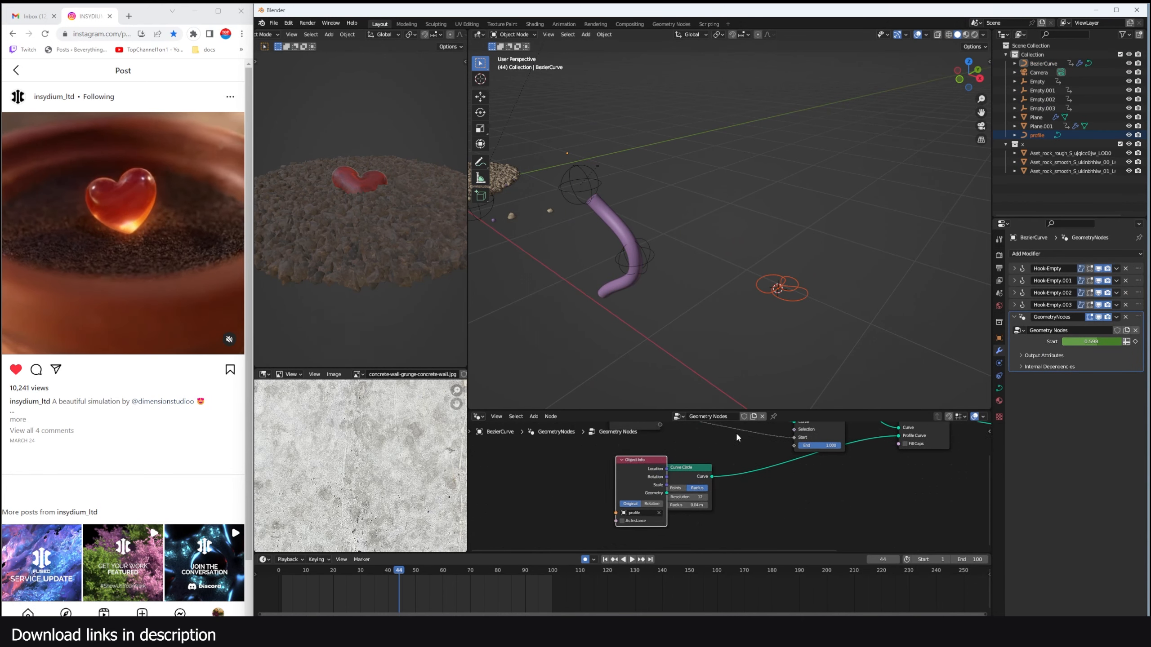
scroll(726, 442, "up", 4)
left_click_drag(683, 465, 713, 476)
key("x")
middle_click_drag(819, 442, 724, 497)
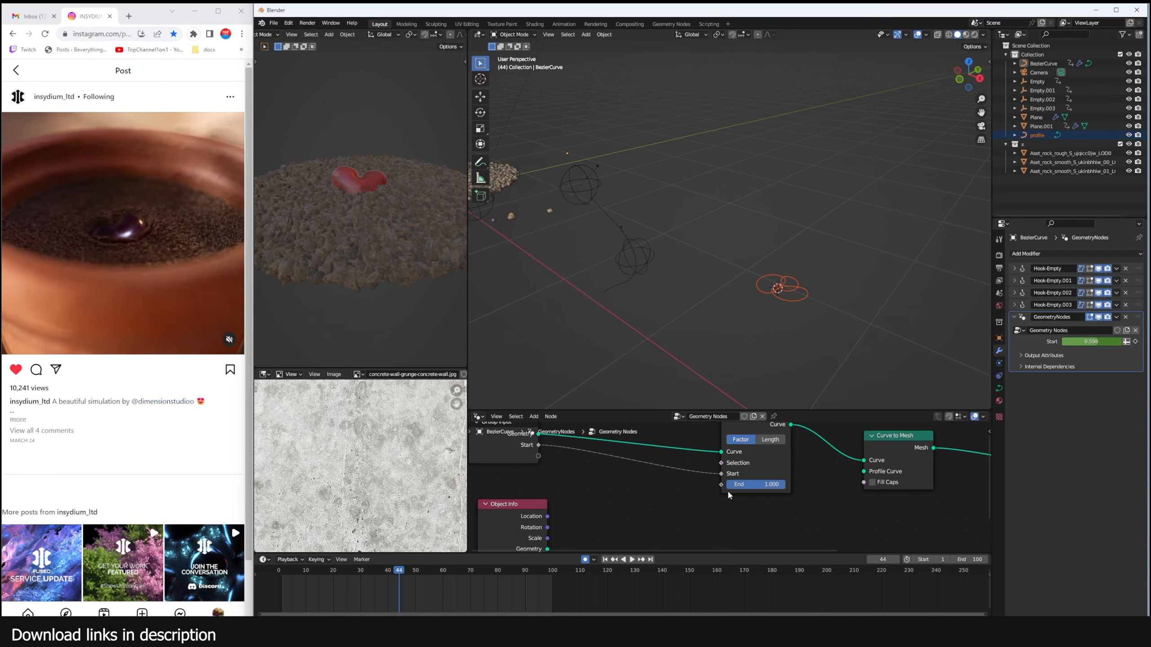
Step: Place the Object Info node near Curve to Mesh and connect its Geometry output to the Profile Curve input
left_click_drag(528, 505, 760, 502)
middle_click_drag(795, 519, 713, 486)
scroll(716, 471, "down", 4)
left_click_drag(714, 552, 714, 565)
left_click_drag(705, 514, 768, 460)
middle_click_drag(743, 231, 813, 209)
left_click(806, 209)
middle_click_drag(791, 475, 804, 465)
Step: Spread the nodes apart and insert a Transform Geometry node between Object Info and Curve to Mesh
left_click_drag(690, 467, 651, 487)
left_click_drag(639, 440, 707, 406)
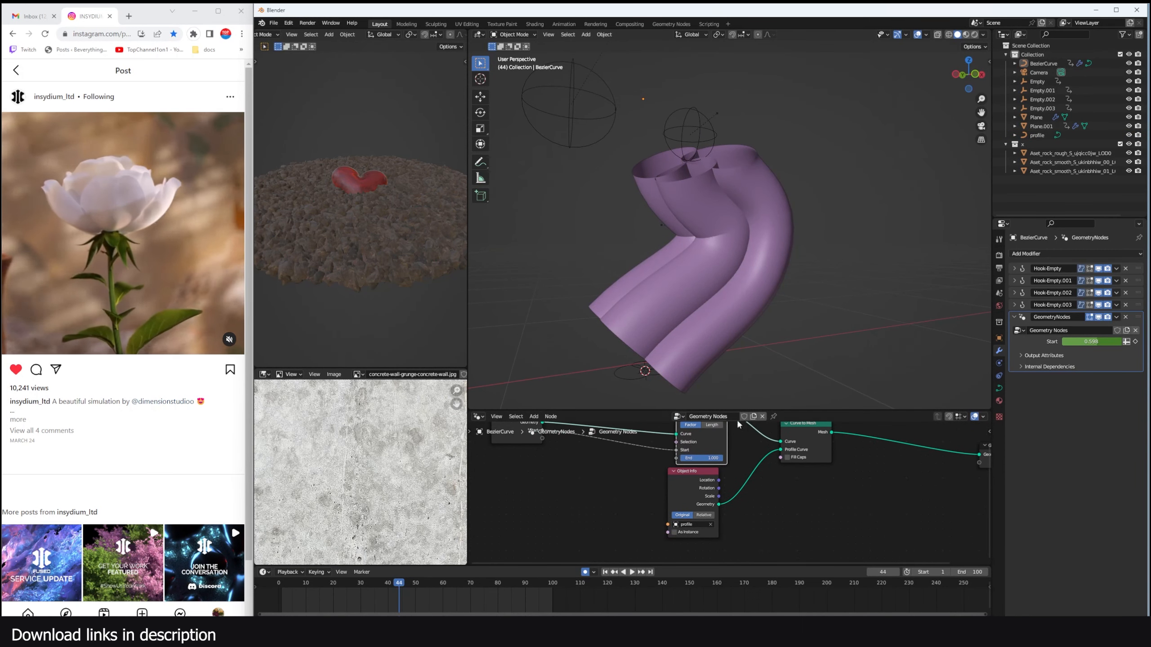
scroll(732, 496, "down", 3)
left_click_drag(789, 441, 851, 443)
scroll(713, 493, "up", 3)
middle_click_drag(713, 494, 648, 496)
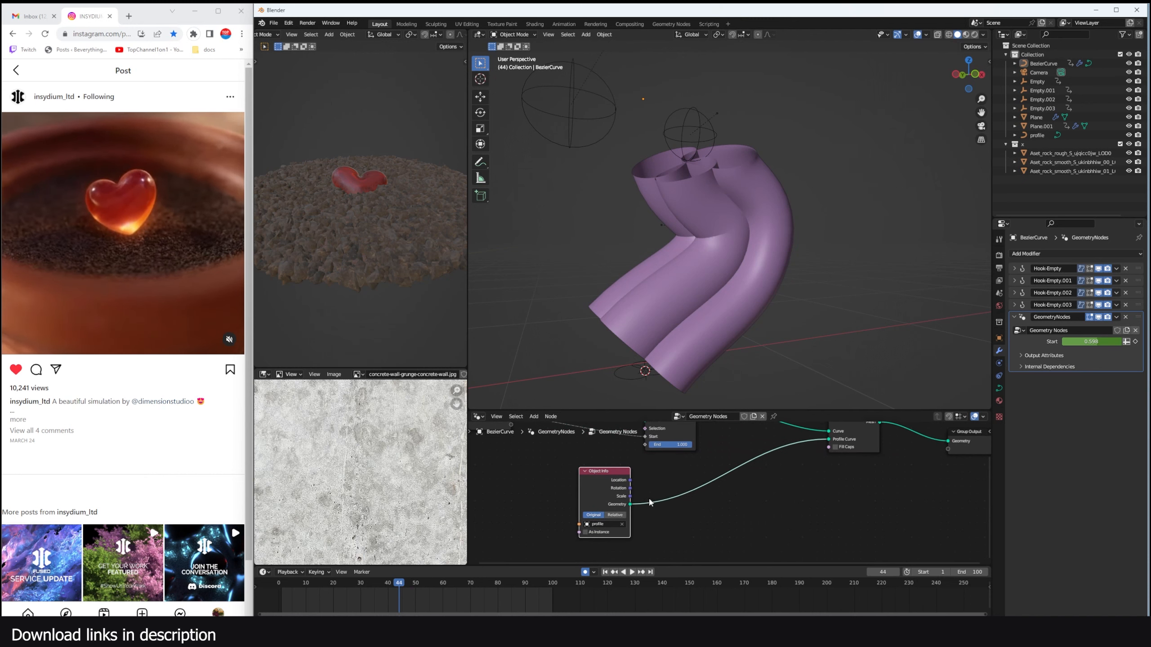
key("shift+a")
type("tra")
key("Return")
left_click(732, 505)
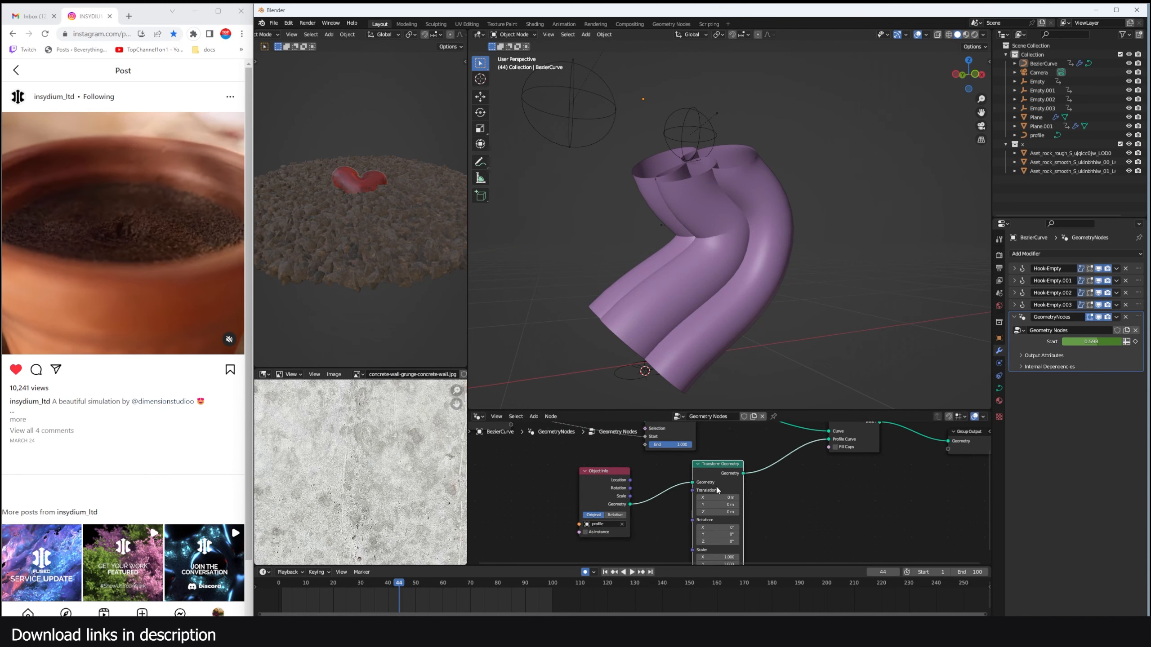
Step: Reduce the scale in the Transform Geometry node so that the profile gives a thin stem
middle_click_drag(732, 505, 721, 452)
left_click_drag(708, 501, 648, 517)
scroll(667, 280, "down", 5)
middle_click_drag(643, 274, 655, 549)
scroll(668, 282, "up", 4)
scroll(726, 292, "up", 4)
scroll(726, 295, "down", 5)
scroll(770, 313, "up", 2)
scroll(809, 465, "down", 2)
Step: Rearrange the nodes to open a wide gap between Group Input and Trim Curve
middle_click_drag(729, 486, 671, 529)
left_click_drag(728, 521, 889, 489)
left_click_drag(639, 503, 770, 494)
scroll(725, 510, "up", 4)
middle_click_drag(721, 510, 910, 497)
left_click_drag(625, 468, 785, 453)
middle_click_drag(675, 457, 811, 468)
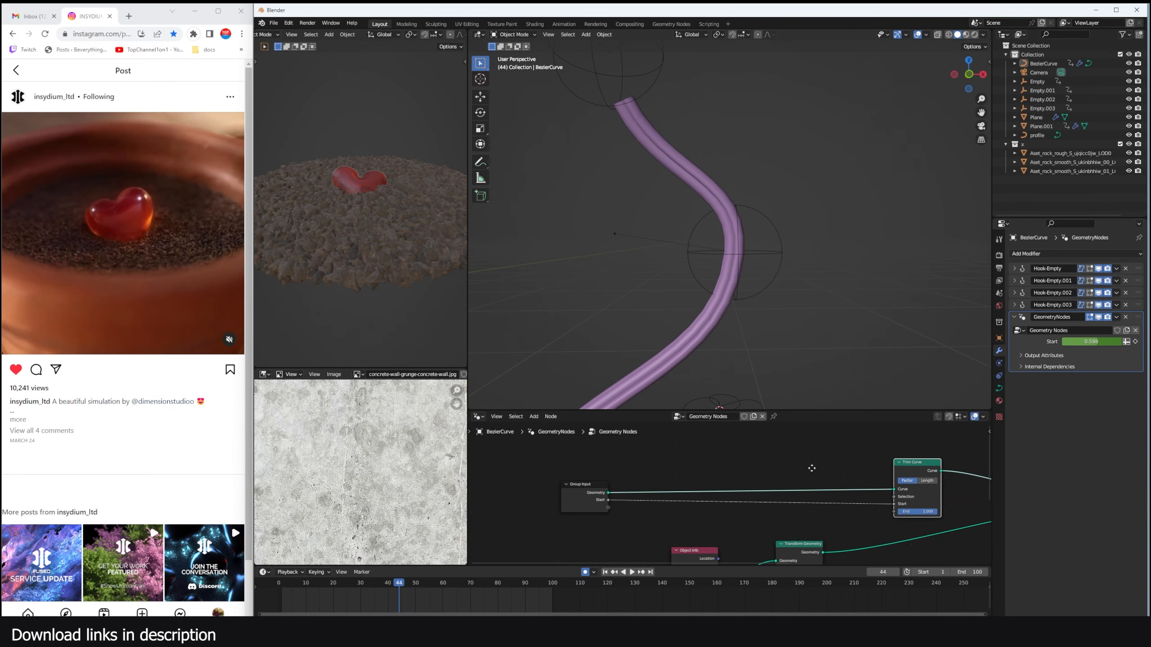
scroll(730, 496, "down", 1)
left_click_drag(607, 488, 521, 477)
Step: Insert a Set Curve Tilt node on the geometry link between Group Input and Trim Curve
key("shift+a")
type("sset")
type(" t")
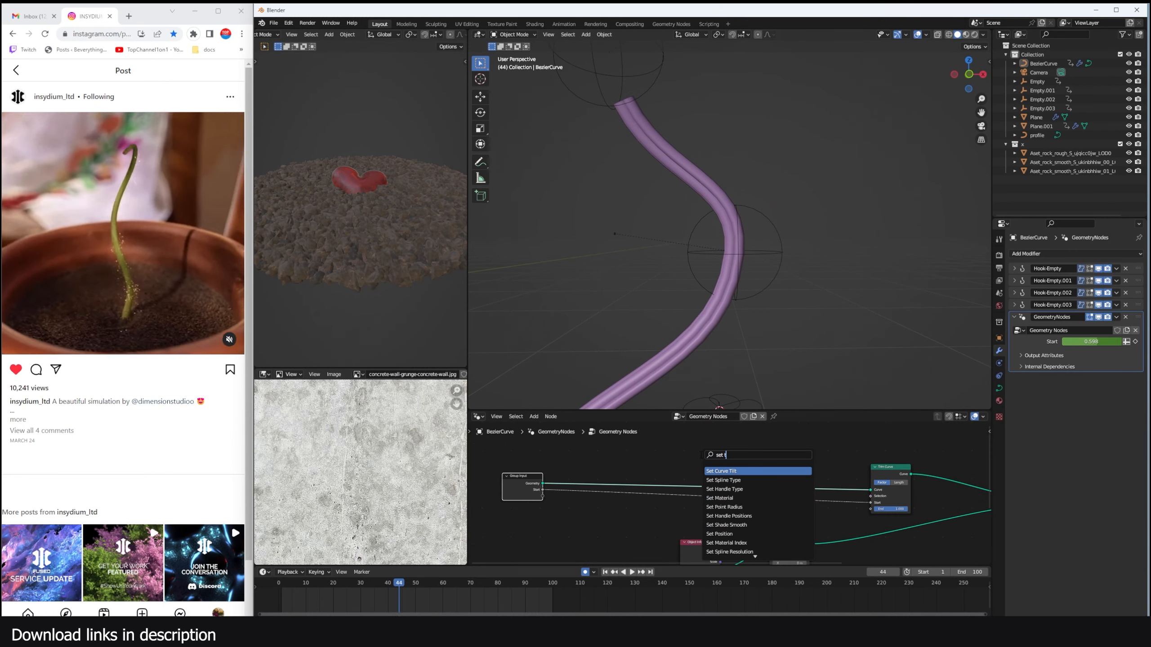
key("Return")
left_click(800, 478)
left_click_drag(792, 485, 872, 485)
right_click(792, 486)
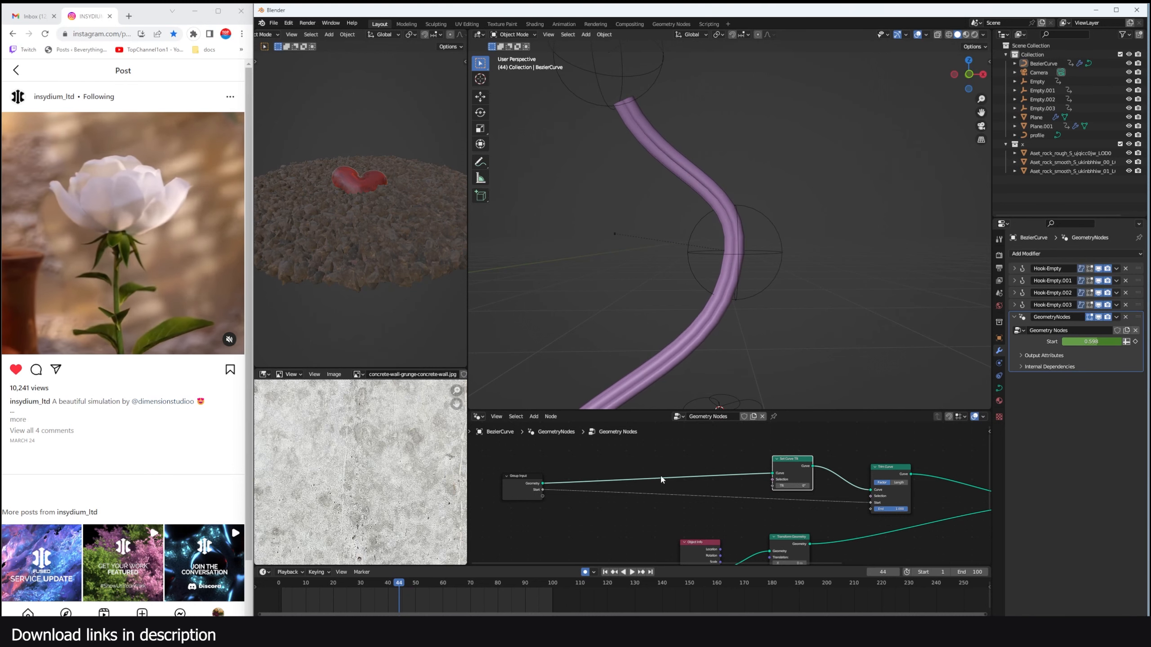
Step: Add a Spline Parameter node and connect its Factor output to the Tilt input of Set Curve Tilt
middle_click_drag(660, 474, 739, 481)
scroll(669, 453, "up", 2)
key("shift+a")
left_click(670, 455)
type("spline parameter")
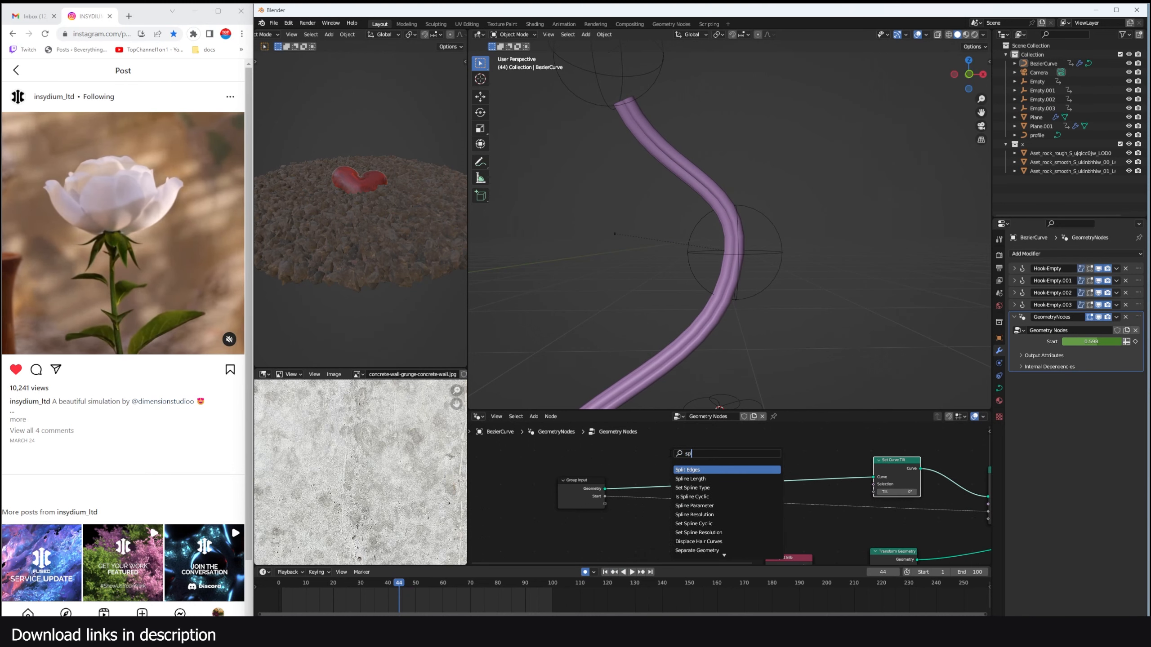
key("Return")
left_click(631, 463)
scroll(643, 455, "up", 1)
left_click_drag(697, 473, 879, 514)
scroll(706, 309, "down", 4)
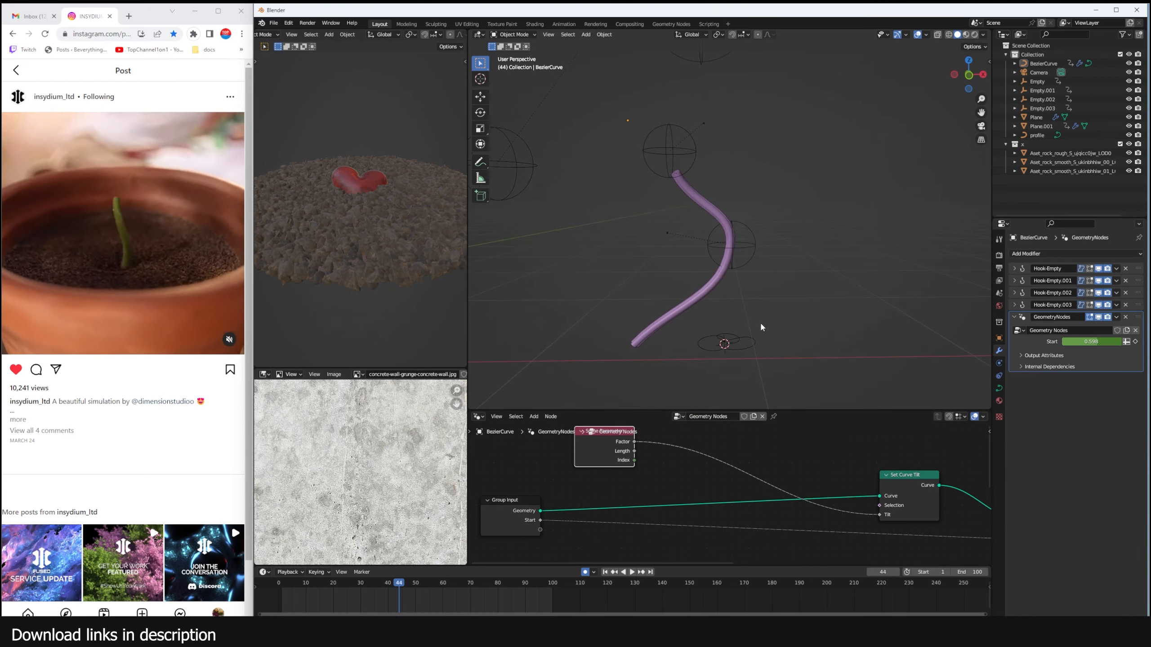
Step: Insert a Math node between Spline Parameter and Set Curve Tilt, set to Multiply with a value of 32
scroll(888, 513, "up", 1)
key("shift+a")
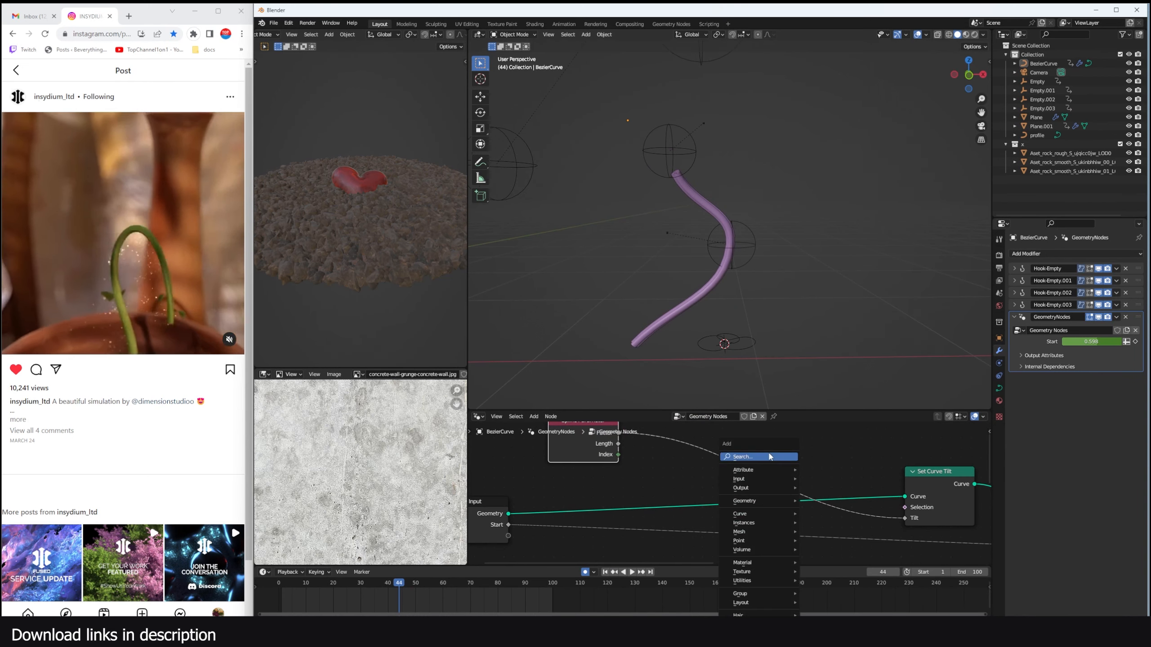
key("Escape")
middle_click_drag(656, 468, 664, 482)
key("shift+a")
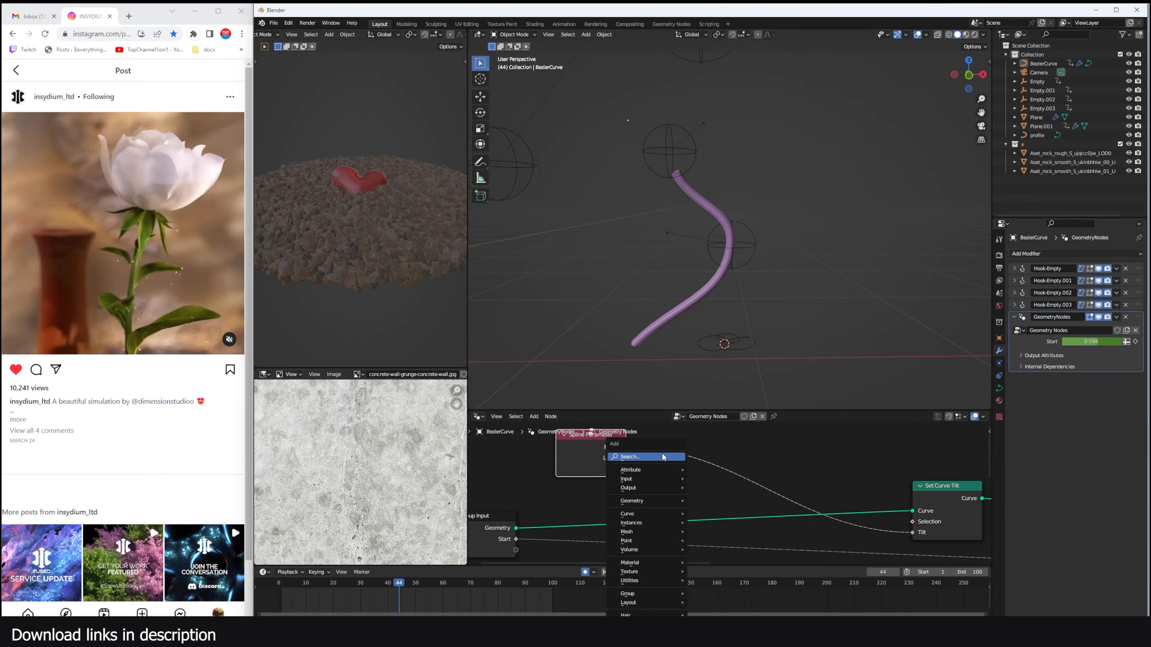
type("math")
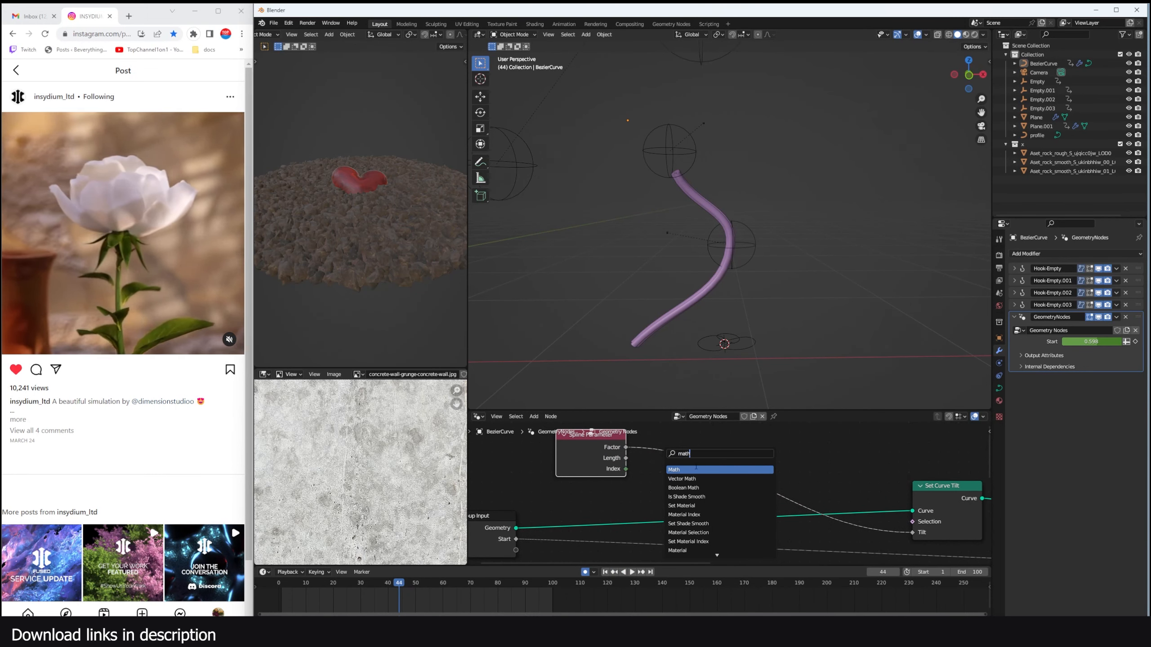
left_click(696, 470)
left_click(717, 459)
left_click(716, 469)
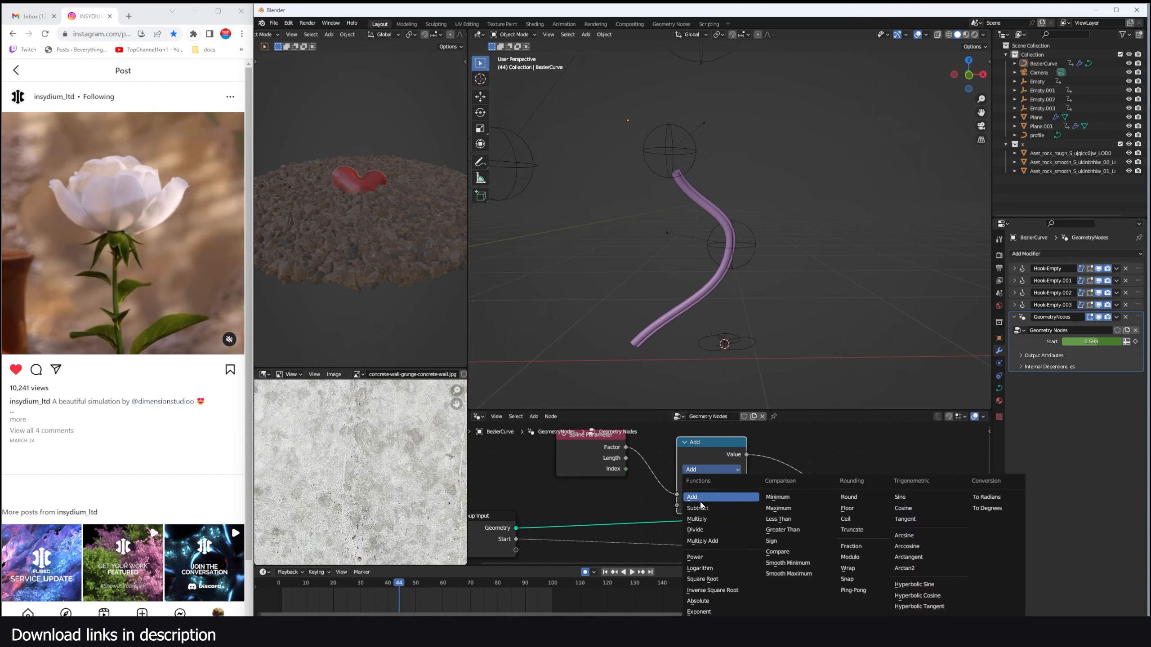
left_click(697, 519)
left_click_drag(711, 505, 740, 505)
Step: Play the animation to check the stem's twist and return to frame 0
key("space")
left_click_drag(341, 584, 273, 600)
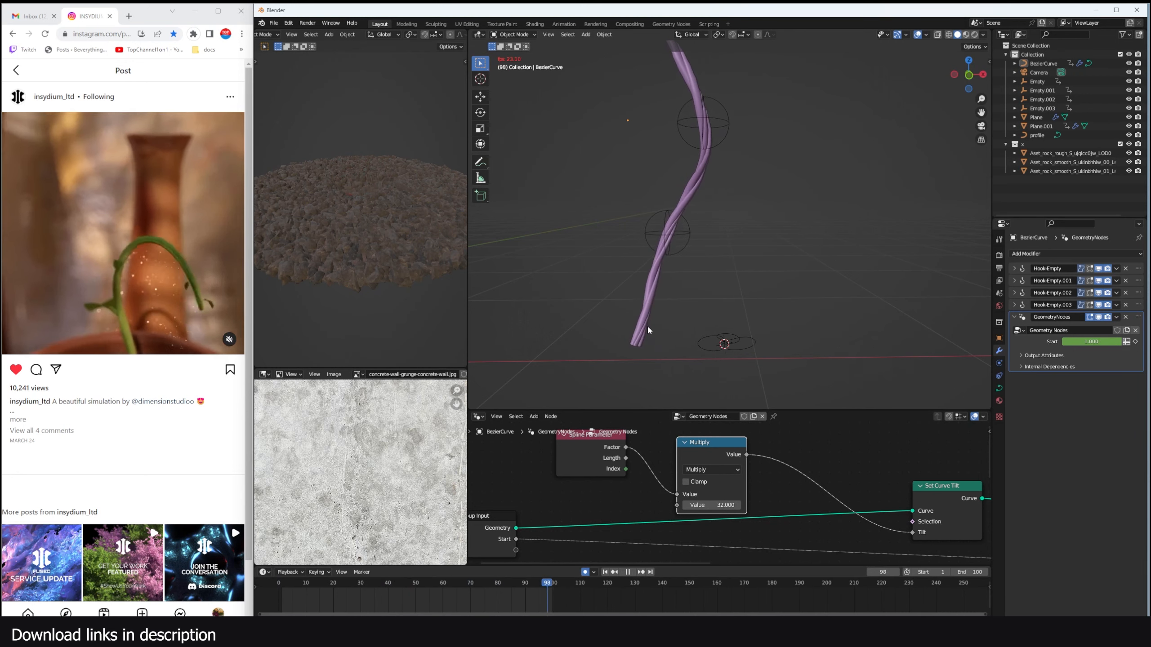
key("Escape")
Step: Duplicate the Multiply node onto the link to Set Curve Tilt and set the copy's operation to Add
scroll(690, 470, "down", 2)
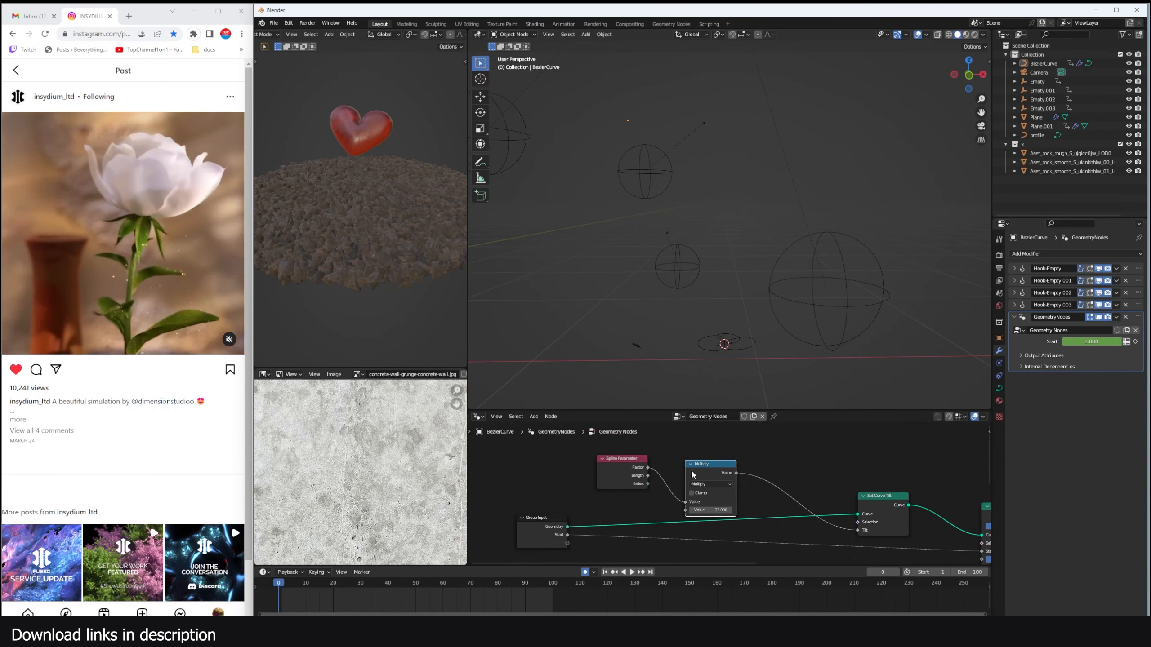
scroll(660, 461, "up", 1)
left_click_drag(660, 461, 616, 437)
key("shift+d")
left_click(713, 447)
left_click(730, 460)
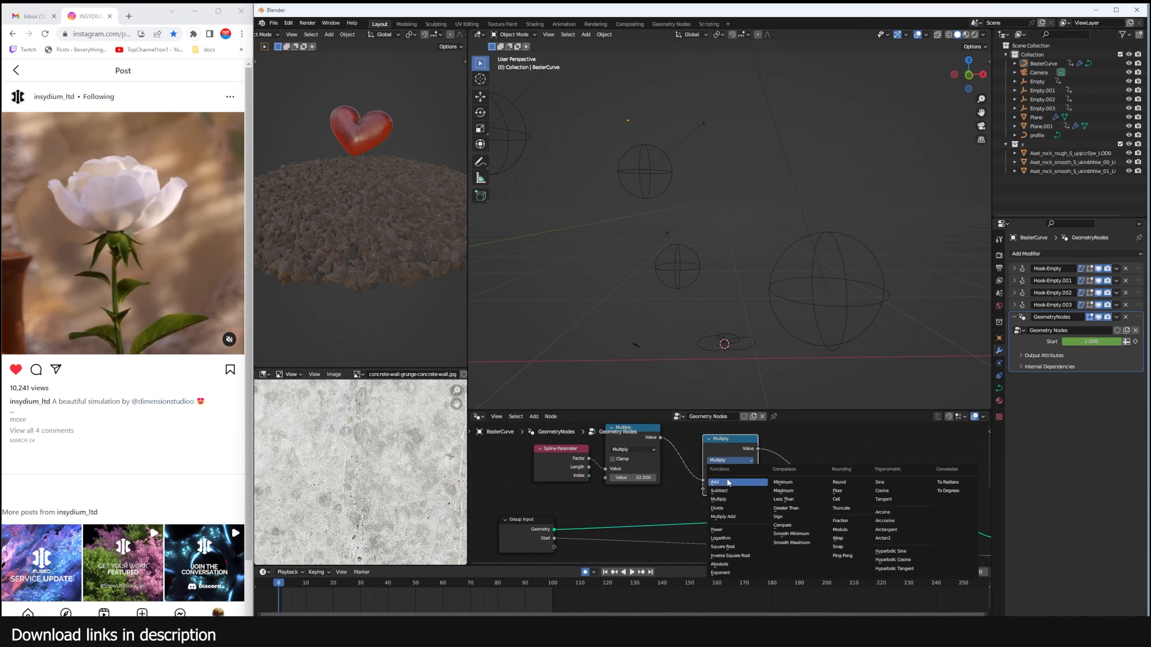
left_click(728, 484)
Step: Add a Scene Time node, connect its Seconds output to the Add node's second value, and preview the animation
middle_click_drag(686, 495, 720, 485)
key("shift+a")
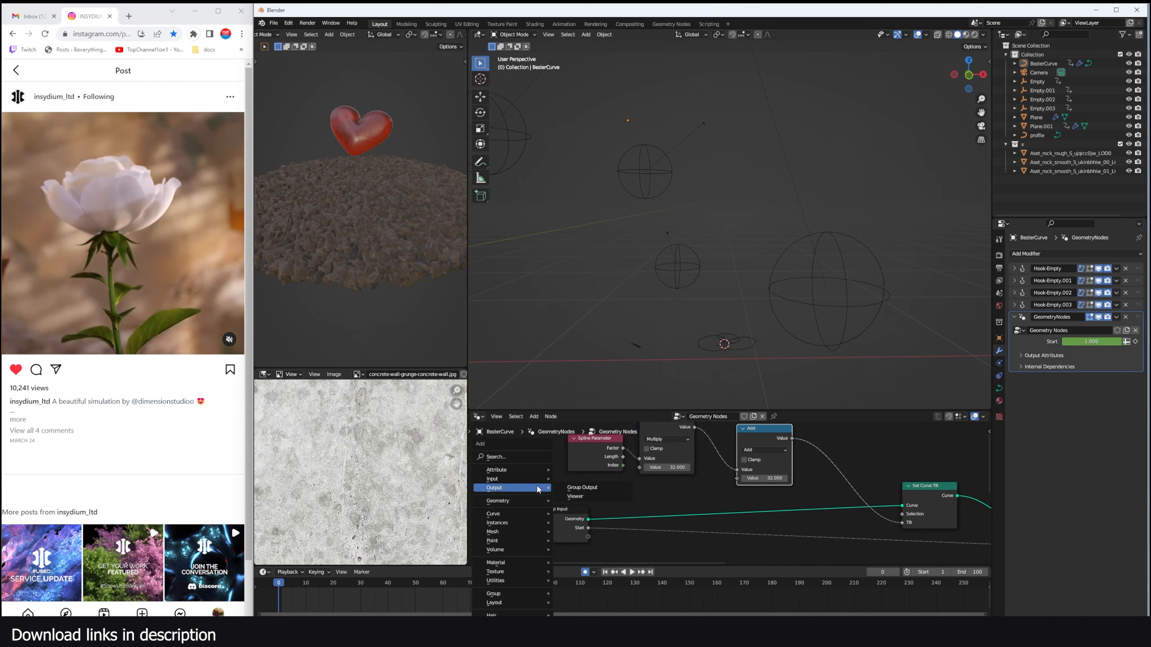
left_click(520, 457)
type("time")
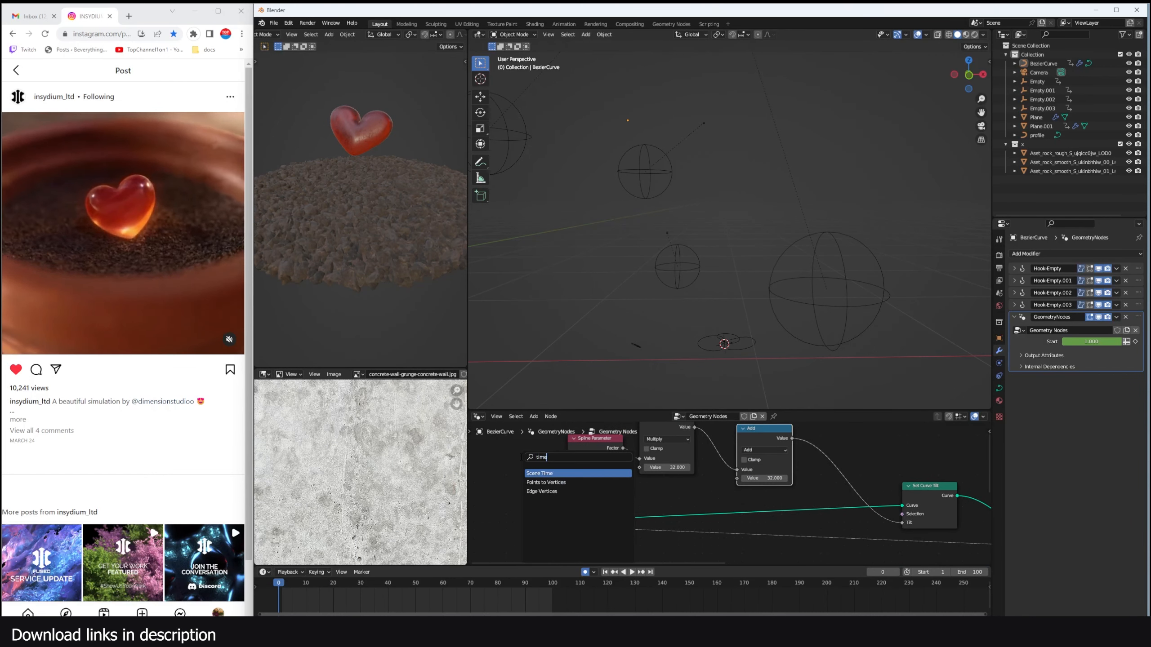
key("Return")
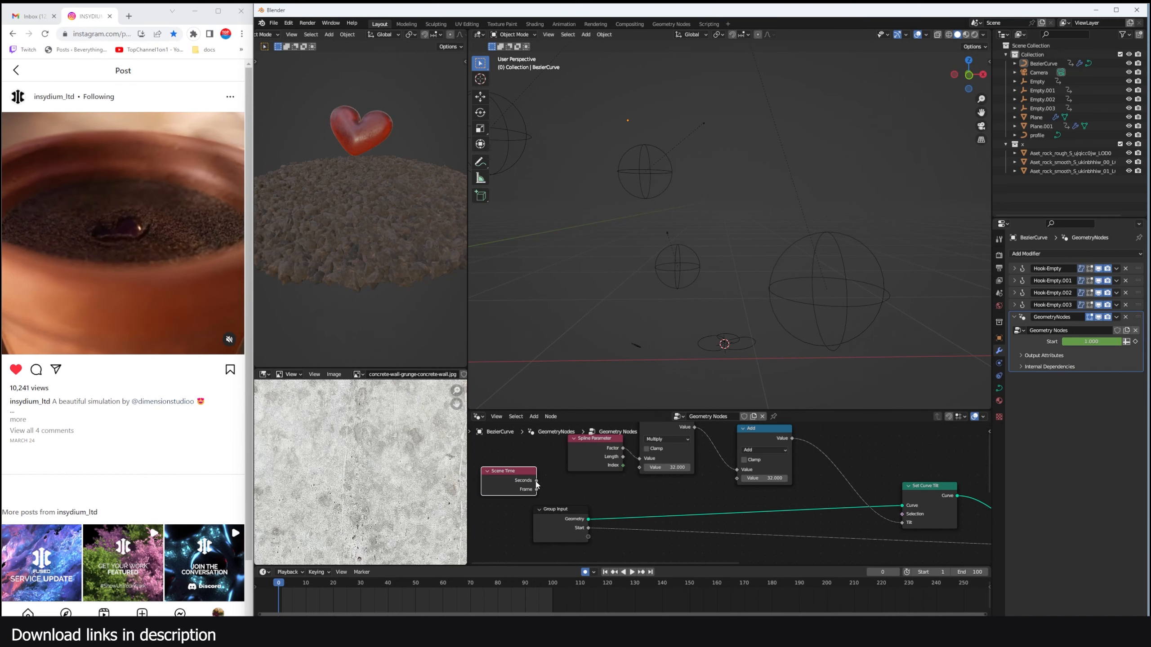
key("space")
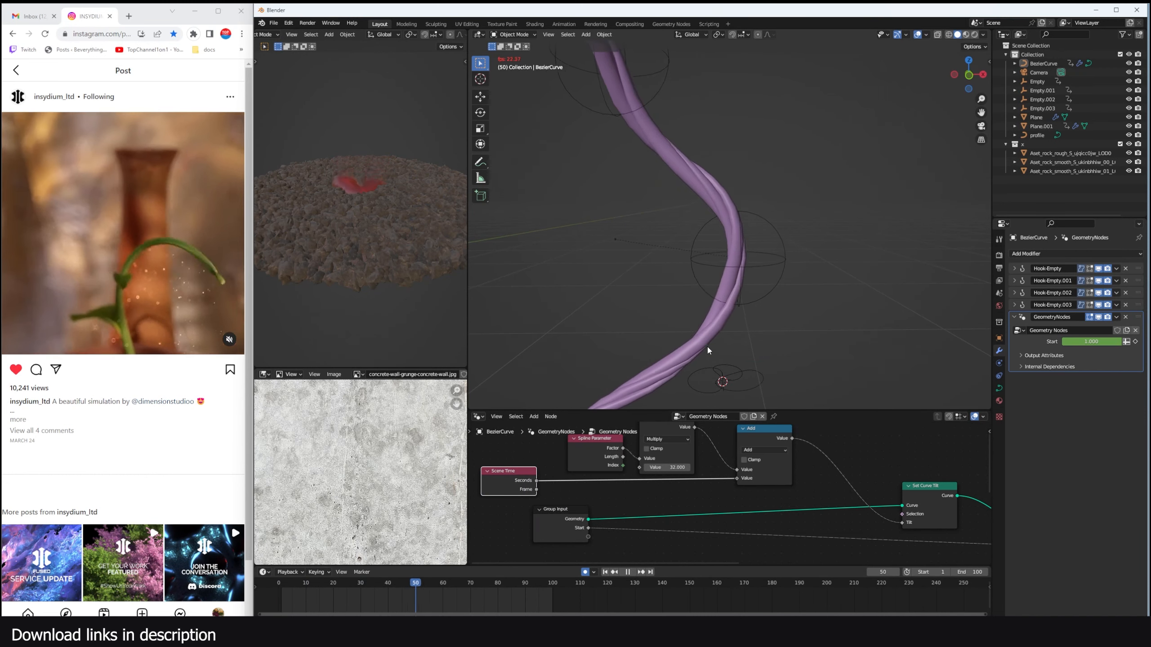
key("space")
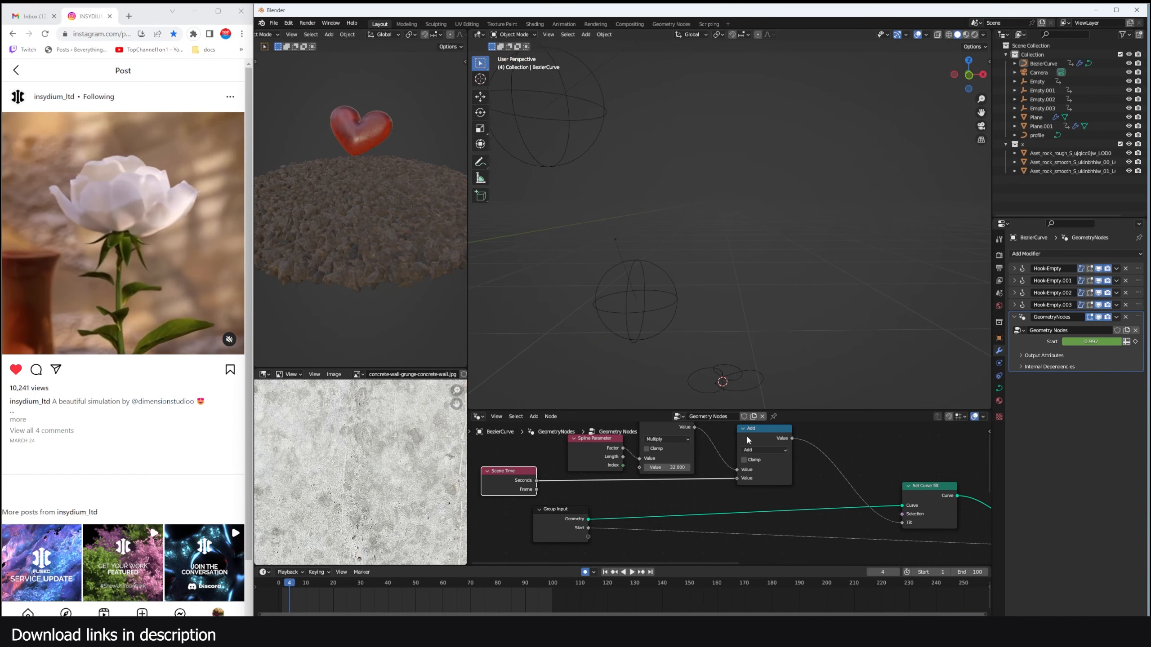
Step: Rearrange the upper nodes, insert a copy of the Multiply node between Scene Time and Add, and preview the animation
left_click_drag(746, 434, 769, 435)
scroll(747, 437, "down", 2)
left_click_drag(620, 454, 596, 435)
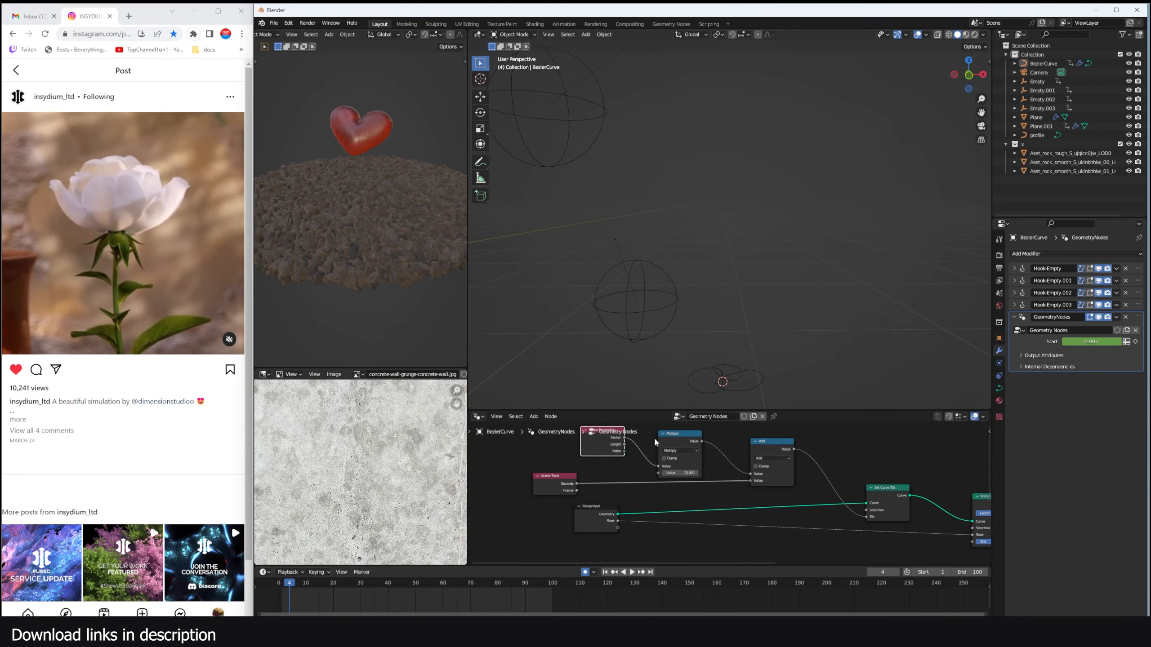
left_click_drag(676, 436, 669, 424)
key("shift+d")
left_click(665, 476)
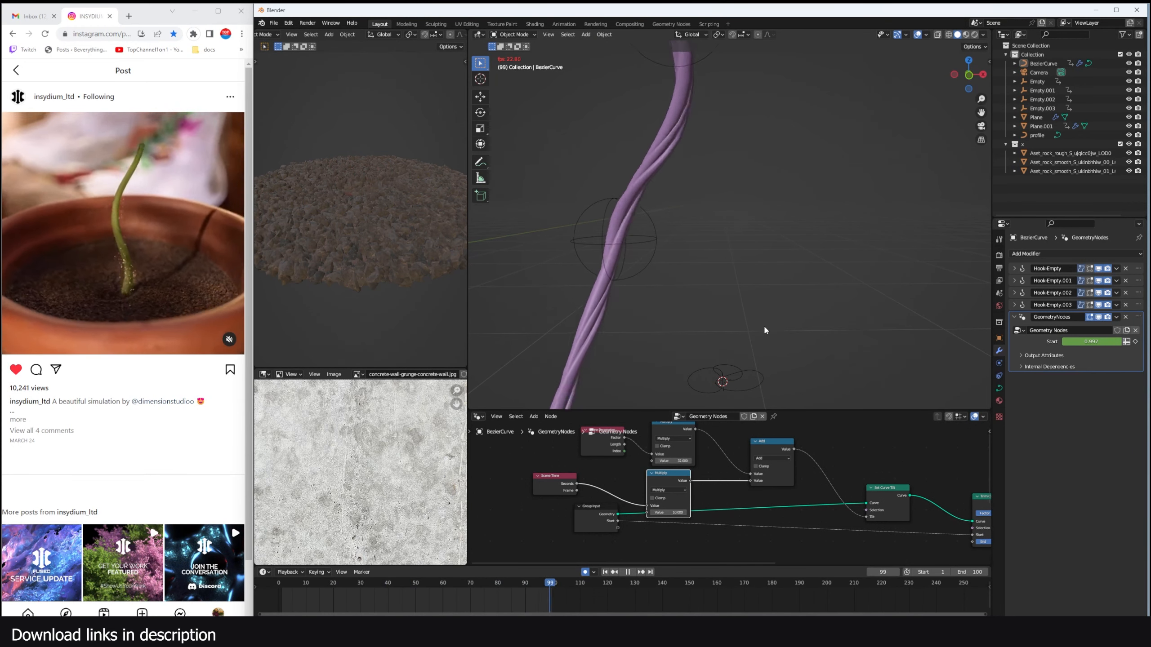
key("space")
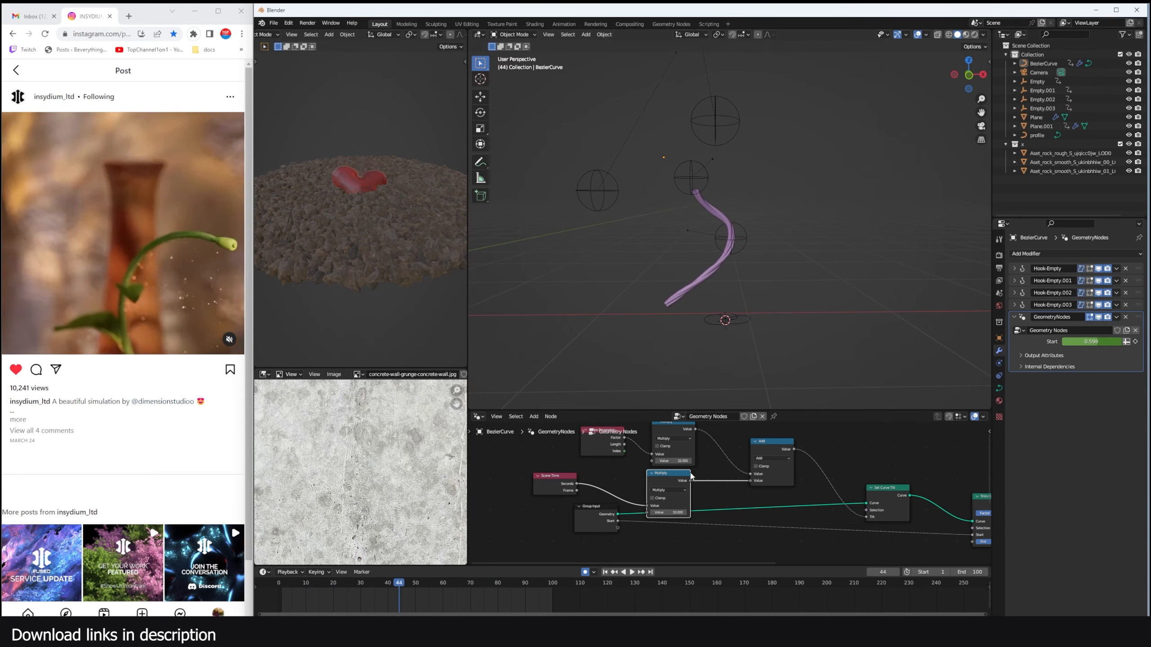
Step: Set the Scene Time Multiply node's value to 2 and play the animation to check the twist speed
double_click(674, 512)
type("2")
key("Return")
key("space")
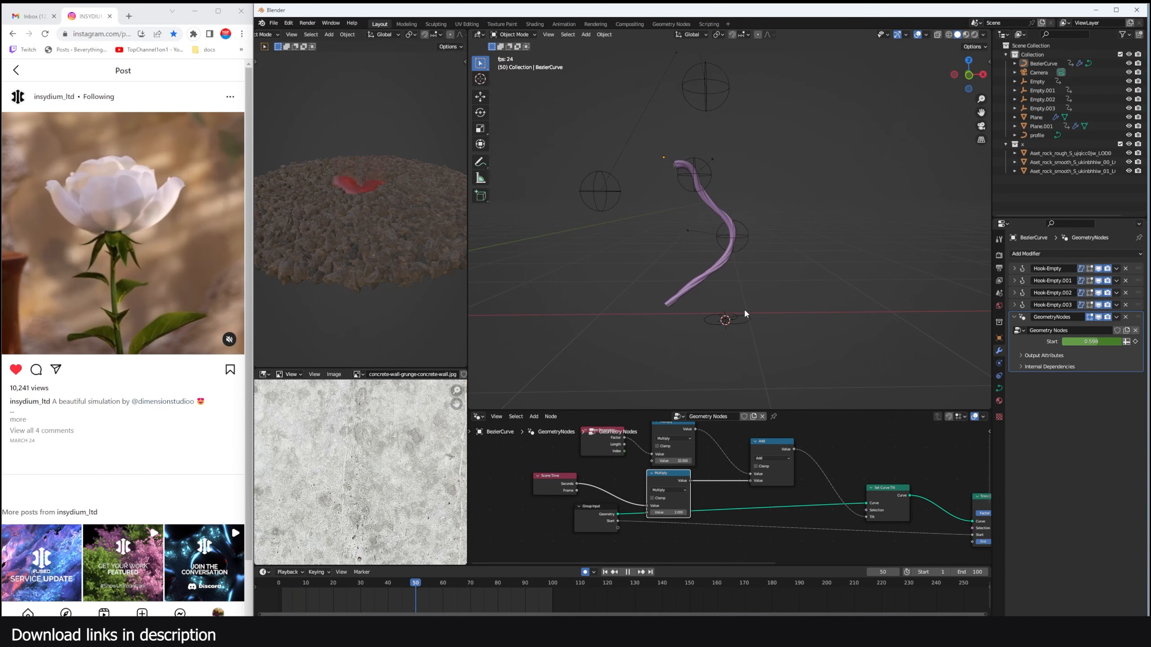
key("space")
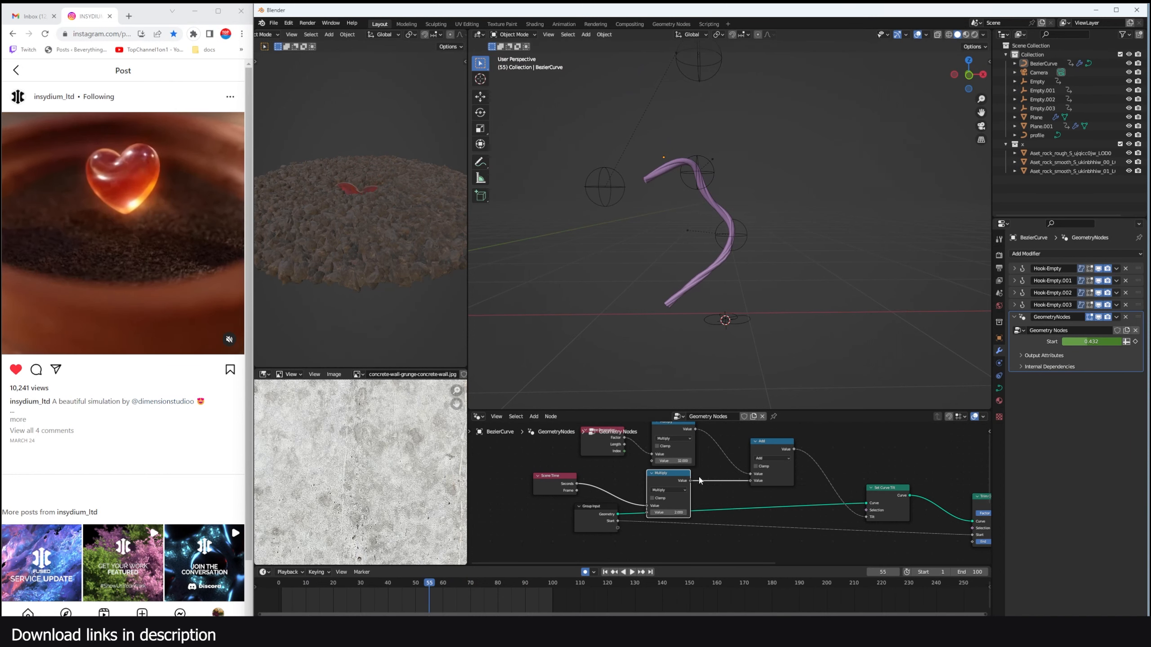
Step: Reposition the Set Curve Tilt and Trim Curve nodes to leave a gap between them
scroll(699, 479, "down", 2)
middle_click_drag(699, 479, 599, 489)
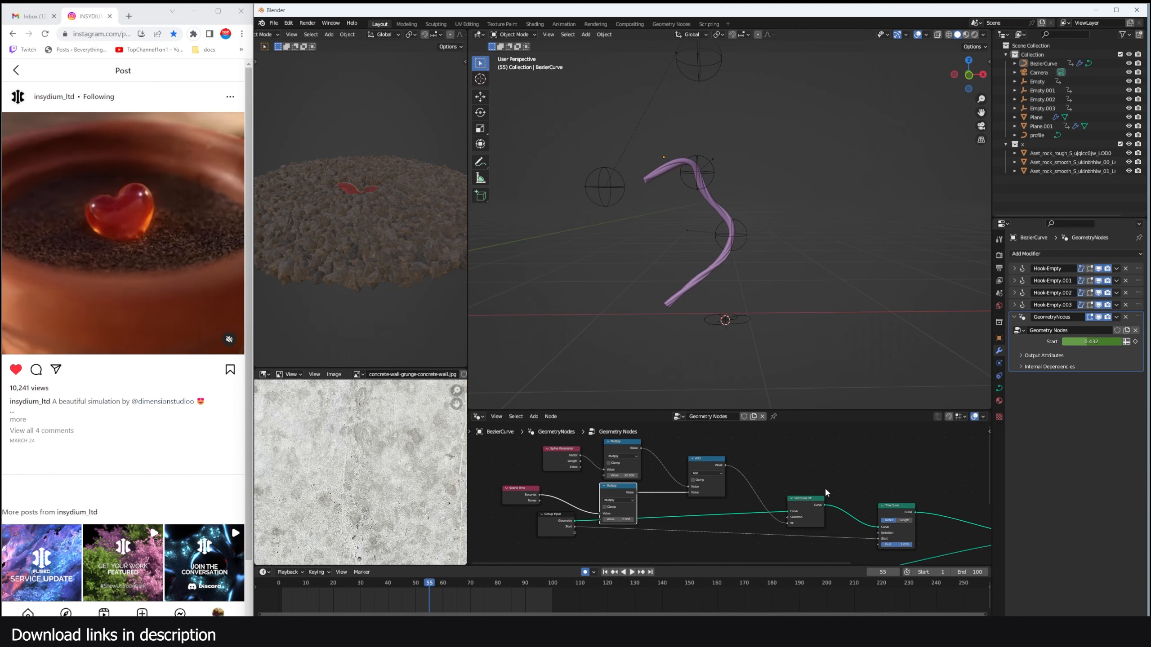
middle_click_drag(824, 490, 758, 495)
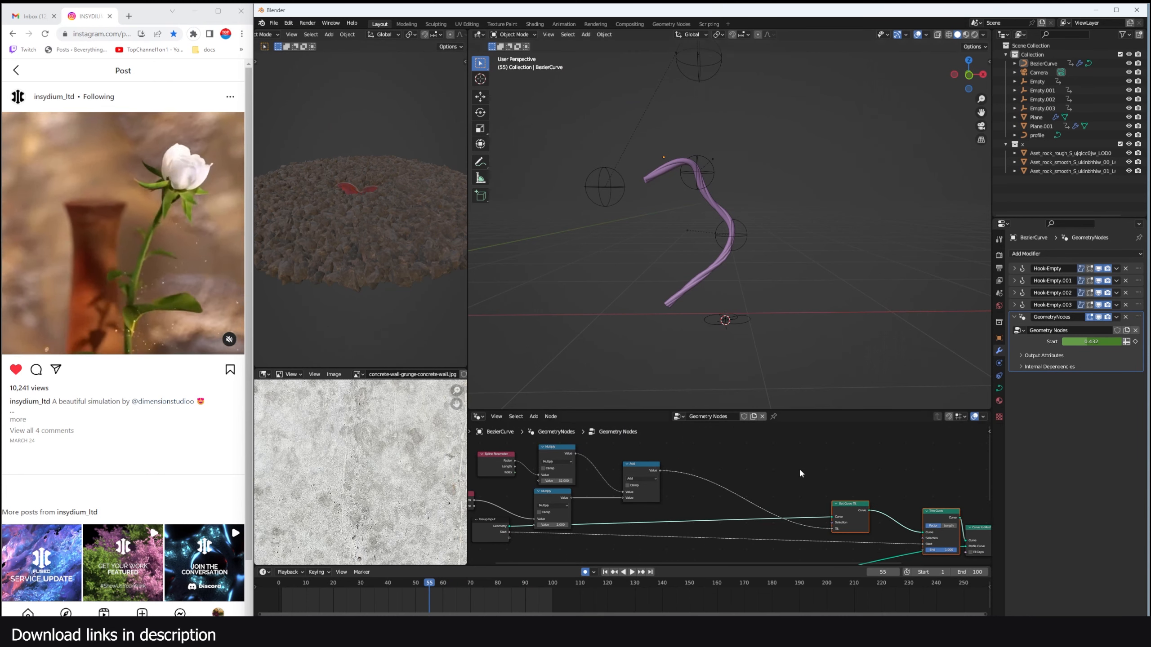
scroll(799, 470, "down", 1)
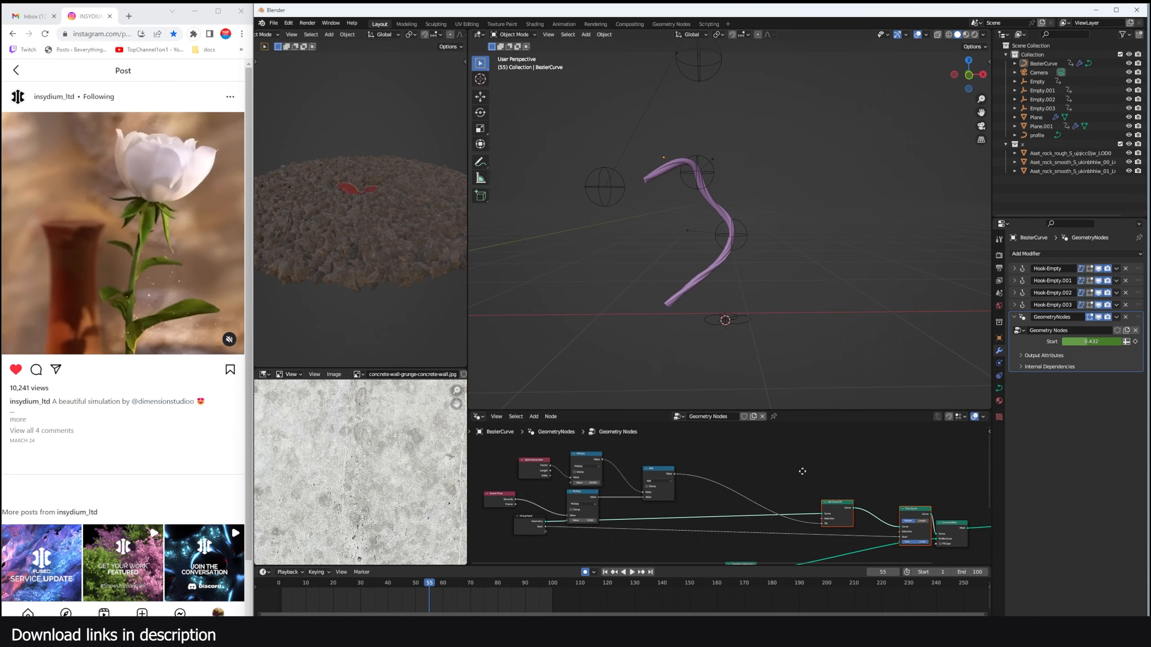
scroll(715, 469, "up", 2)
key("g")
left_click(743, 510)
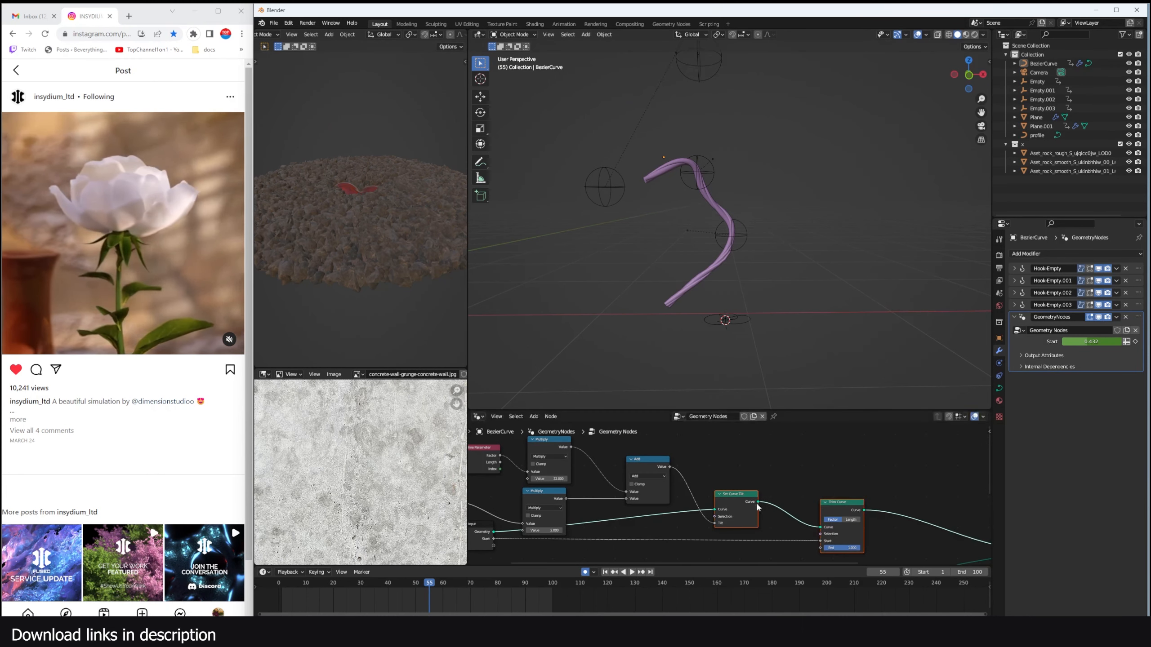
left_click(842, 505)
key("g")
left_click(946, 508)
middle_click_drag(745, 501, 727, 504)
mouse_move(711, 500)
left_mouse_down()
mouse_move(662, 470)
mouse_move(714, 480)
left_mouse_up()
Step: Insert a Set Curve Radius node between Set Curve Tilt and Trim Curve
key("shift+a")
left_click(911, 540)
left_click(817, 479)
left_click_drag(851, 496, 899, 511)
key("ctrl+z")
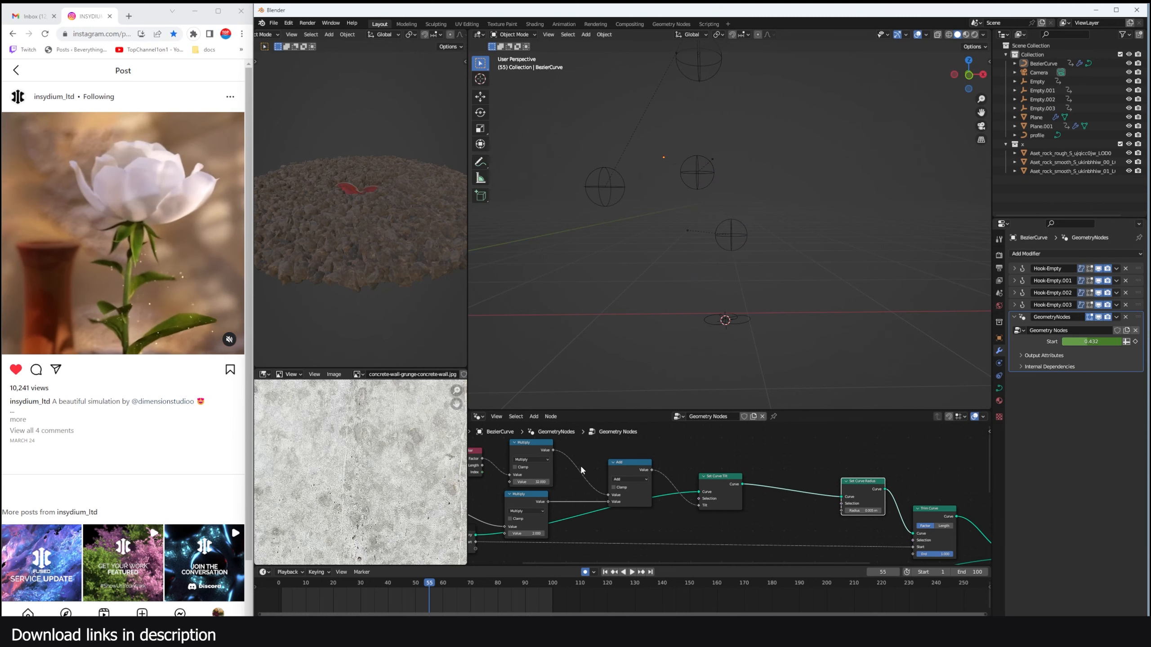
Step: Connect the Spline Parameter's Factor output to the Radius input of Set Curve Radius and inspect the stem's taper
middle_click_drag(500, 465, 538, 466)
left_click_drag(519, 459, 879, 510)
middle_click_drag(762, 327, 724, 255)
middle_click_drag(820, 442, 817, 445)
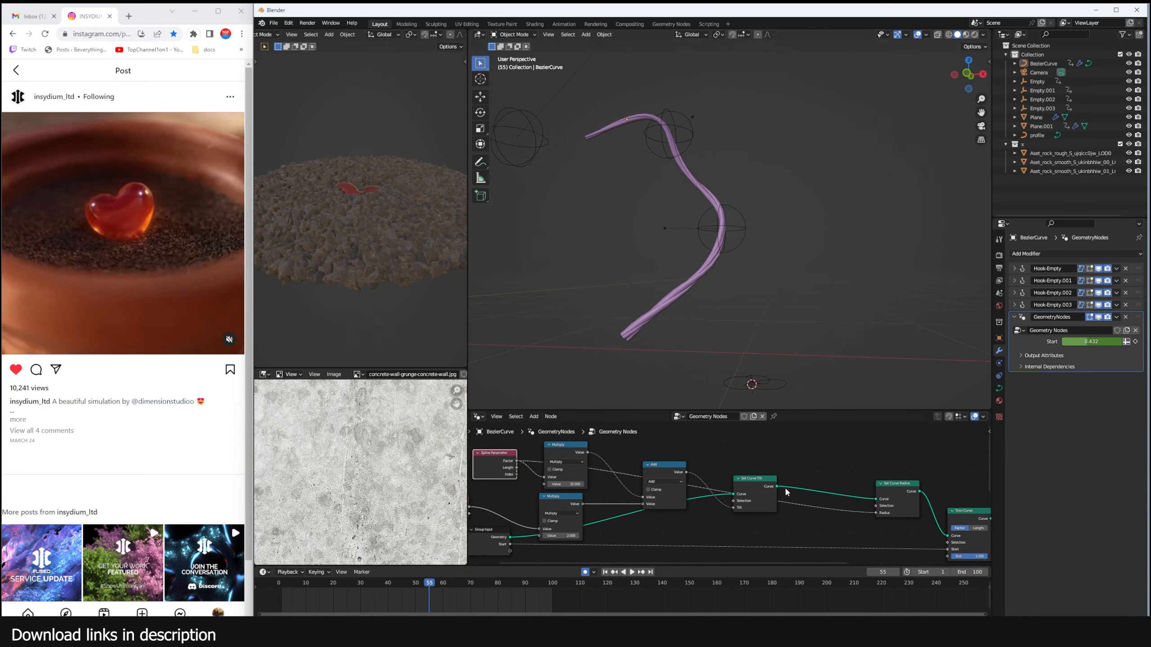
Step: Shift Set Curve Tilt and Add aside, and insert a copy of the Multiply node on the link feeding Set Curve Radius
left_click_drag(755, 483, 739, 458)
left_click_drag(674, 476, 633, 449)
key("shift+a")
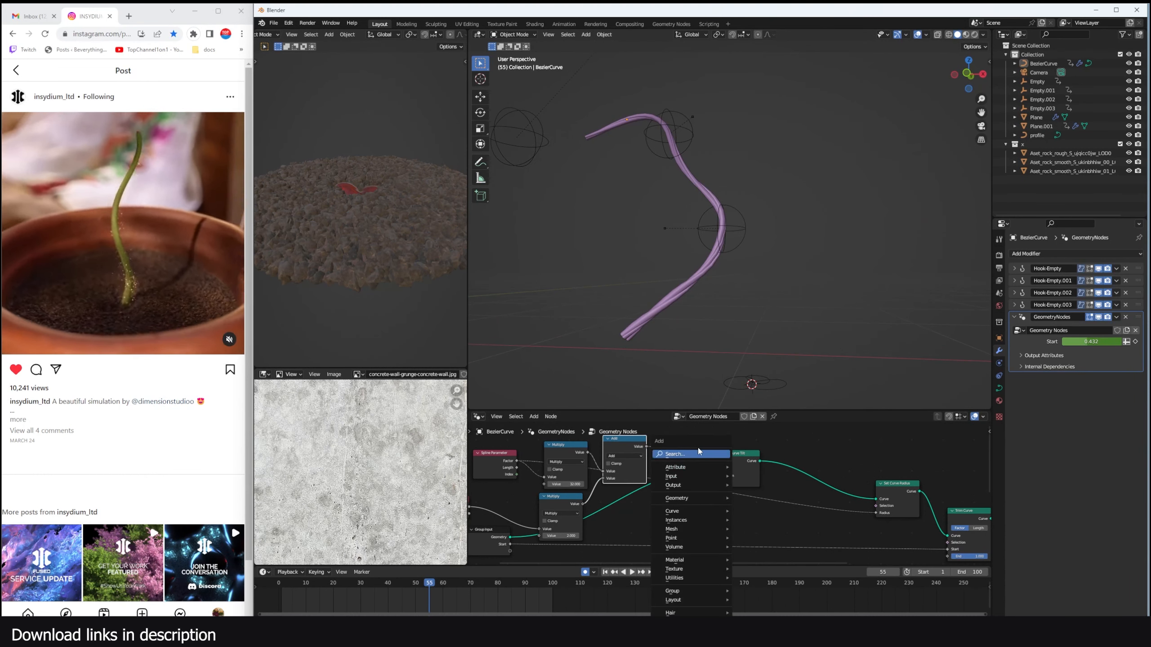
left_click(717, 453)
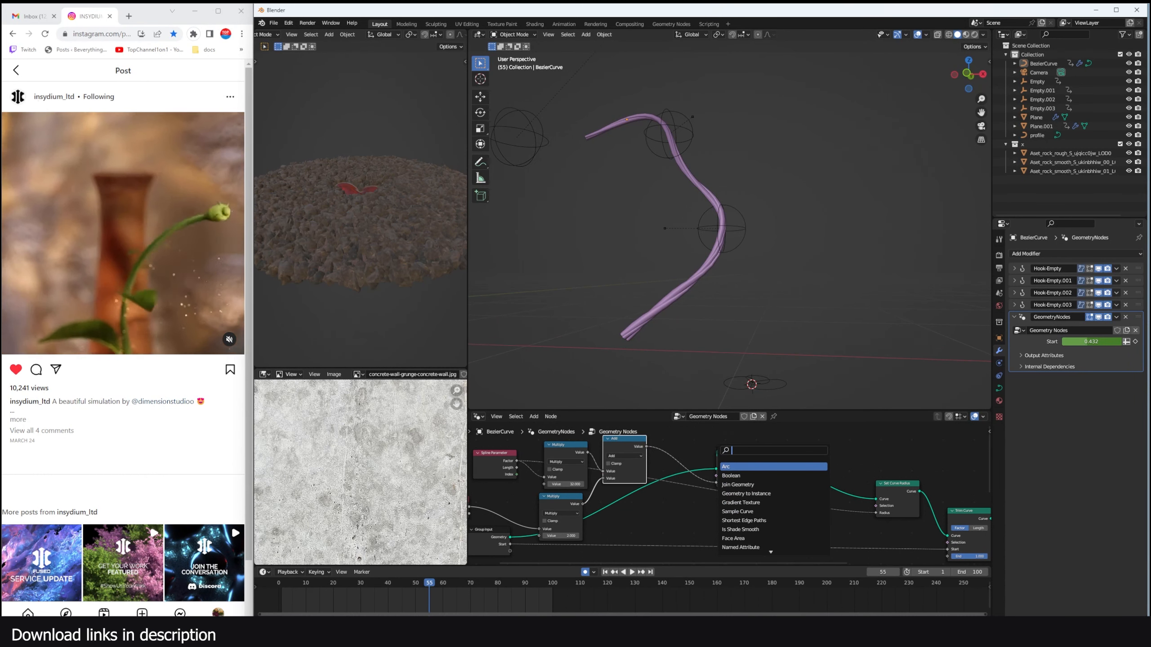
left_click(562, 448)
key("shift+d")
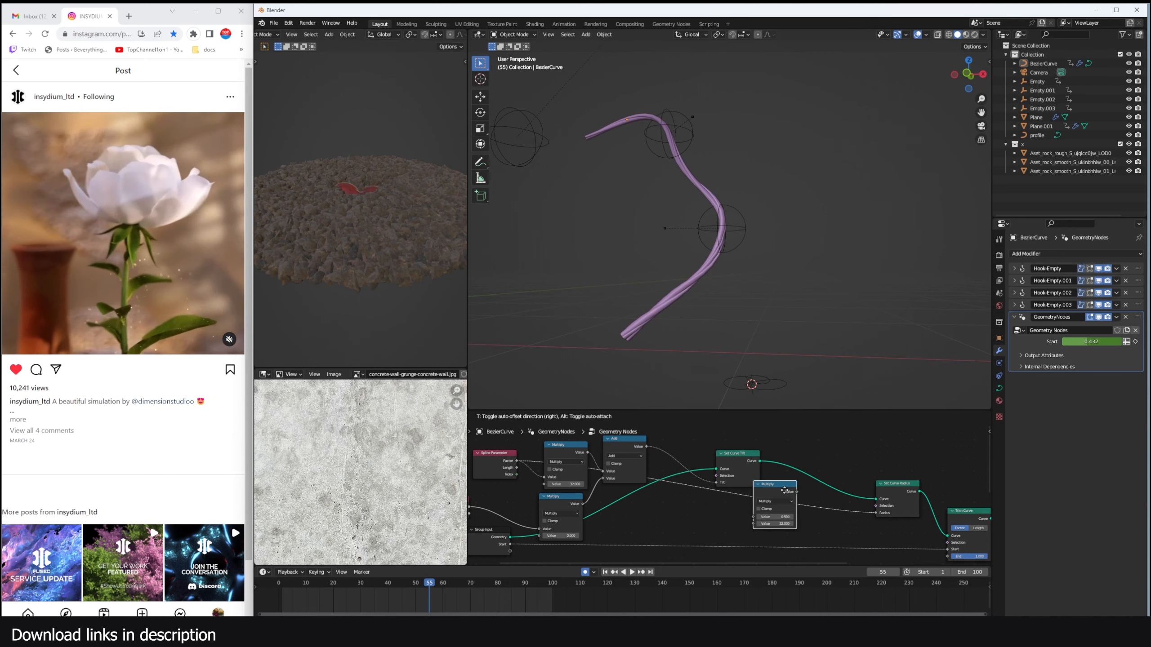
left_click(785, 492)
Step: Set the new radius Multiply node's value to 1, then increase it to thicken the stem
double_click(790, 529)
type("1")
key("Return")
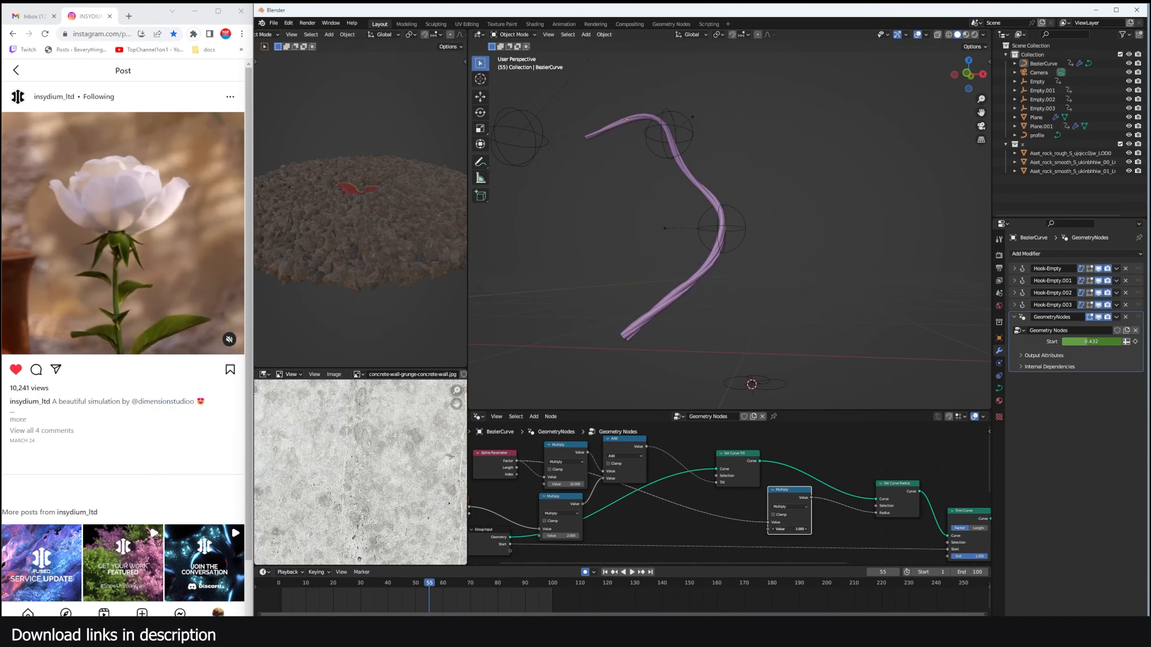
left_click_drag(789, 529, 801, 529)
middle_click_drag(749, 508, 755, 508)
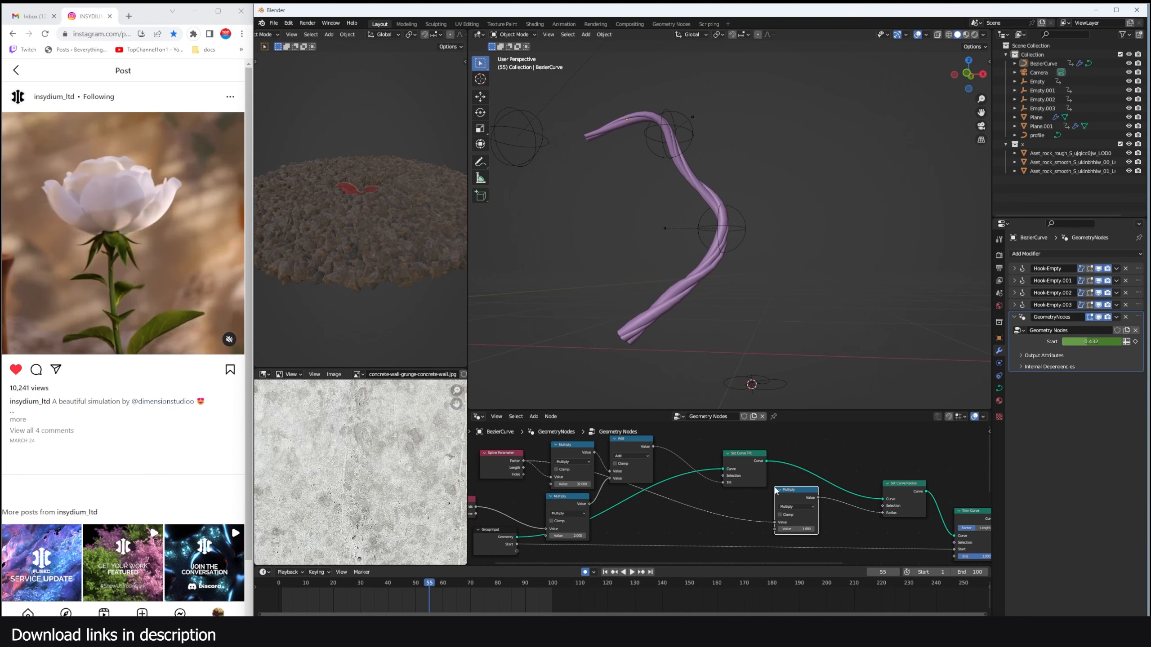
Step: Insert a ColorRamp before the radius Multiply node, shift its color stop, and scrub the animation to frame 34 to check the taper
left_click_drag(775, 490, 818, 500)
key("shift+a")
left_click(782, 456)
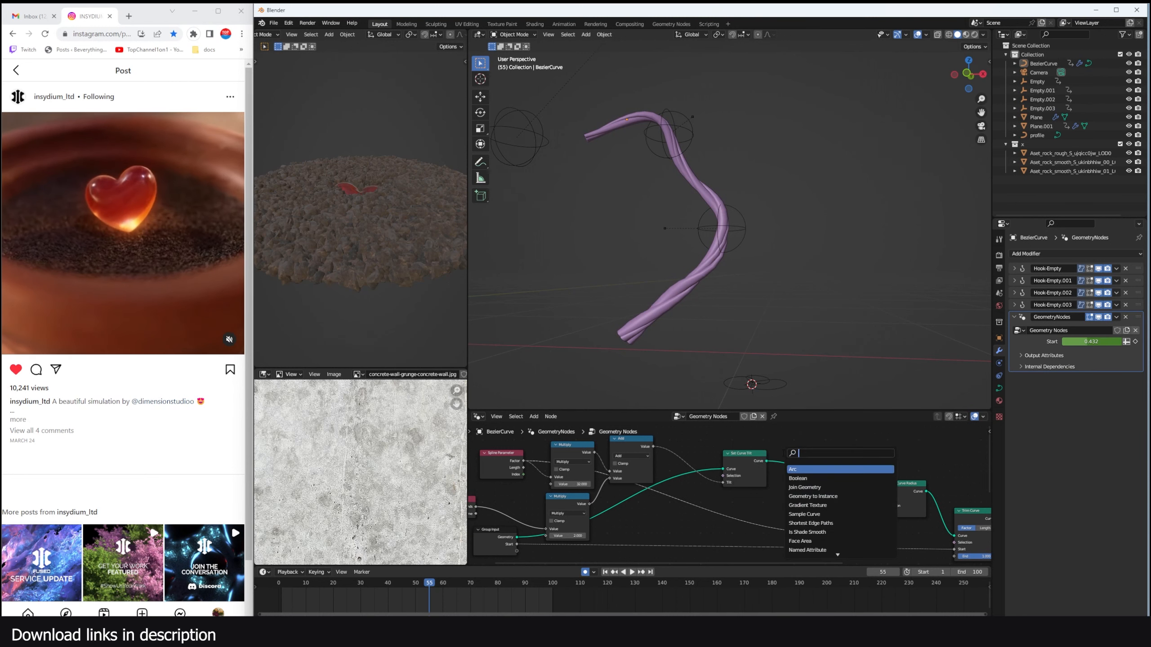
type("ramp")
key("Return")
left_click(730, 533)
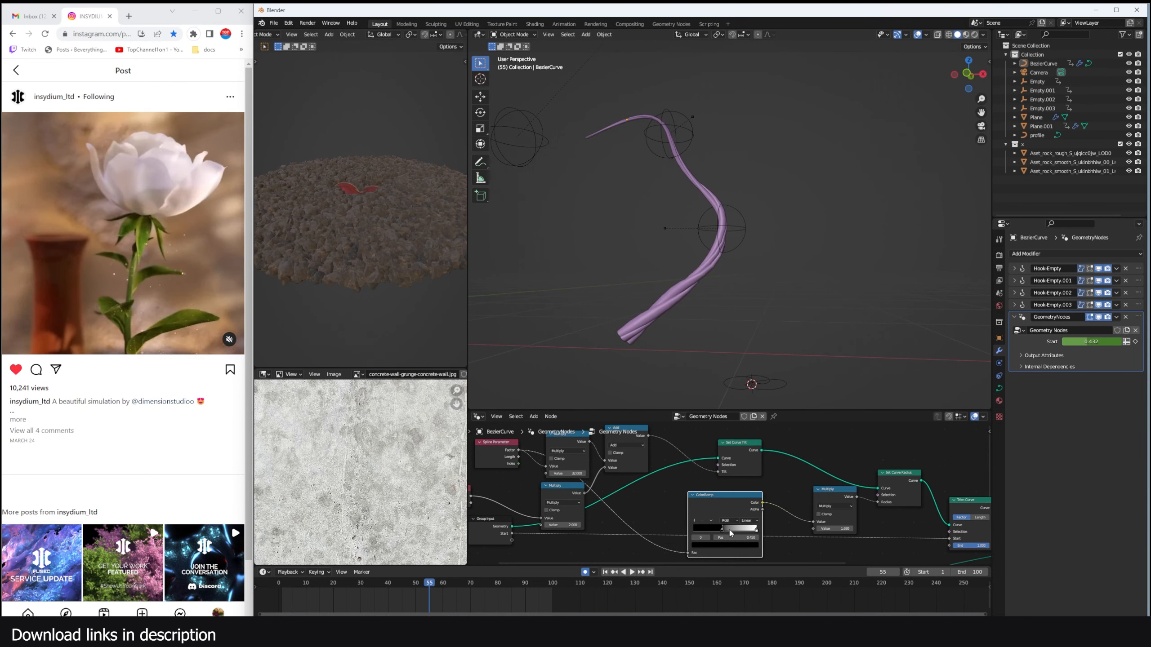
left_click_drag(724, 533, 745, 530)
left_click_drag(302, 585, 372, 585)
Step: Rearrange the nodes so that Set Curve Radius sits between Trim Curve and Curve to Mesh
scroll(566, 503, "down", 1)
middle_click_drag(797, 501, 648, 488)
scroll(766, 483, "up", 2)
middle_click_drag(883, 511, 799, 494)
left_click_drag(801, 504, 862, 510)
left_click_drag(716, 477, 740, 507)
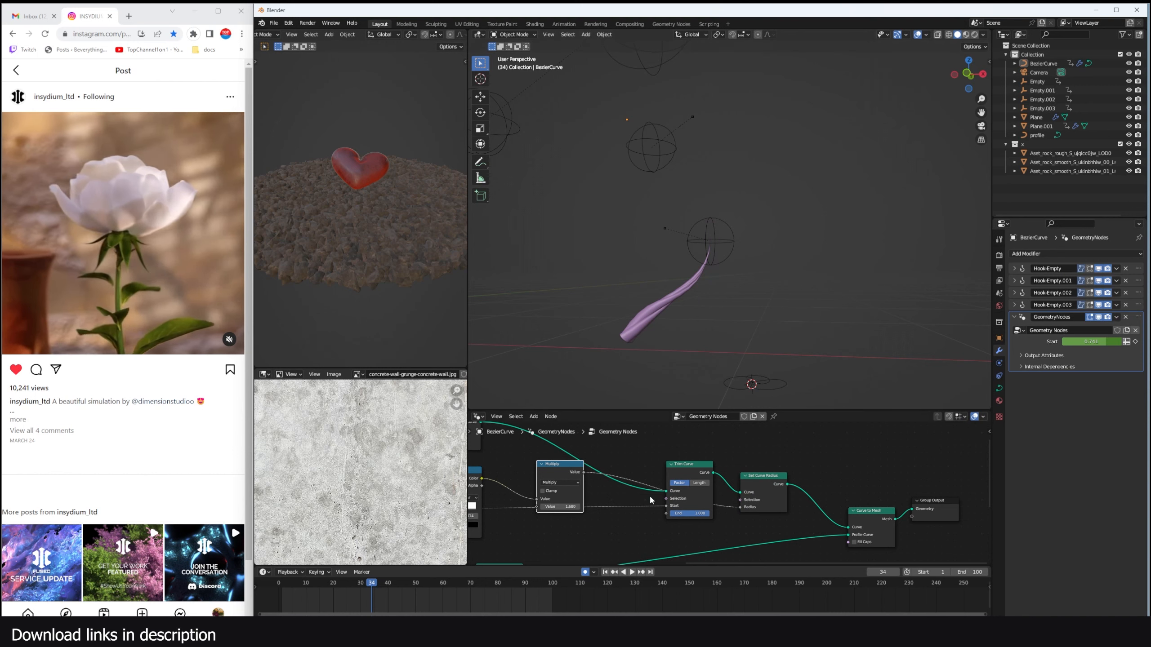
Step: Move the radius Multiply node below Trim Curve, adjust the ColorRamp's color stops, and inspect the stem tip at frame 38
middle_click_drag(649, 496, 687, 487)
left_click_drag(598, 476, 648, 514)
middle_click_drag(604, 491, 663, 475)
scroll(652, 477, "down", 1)
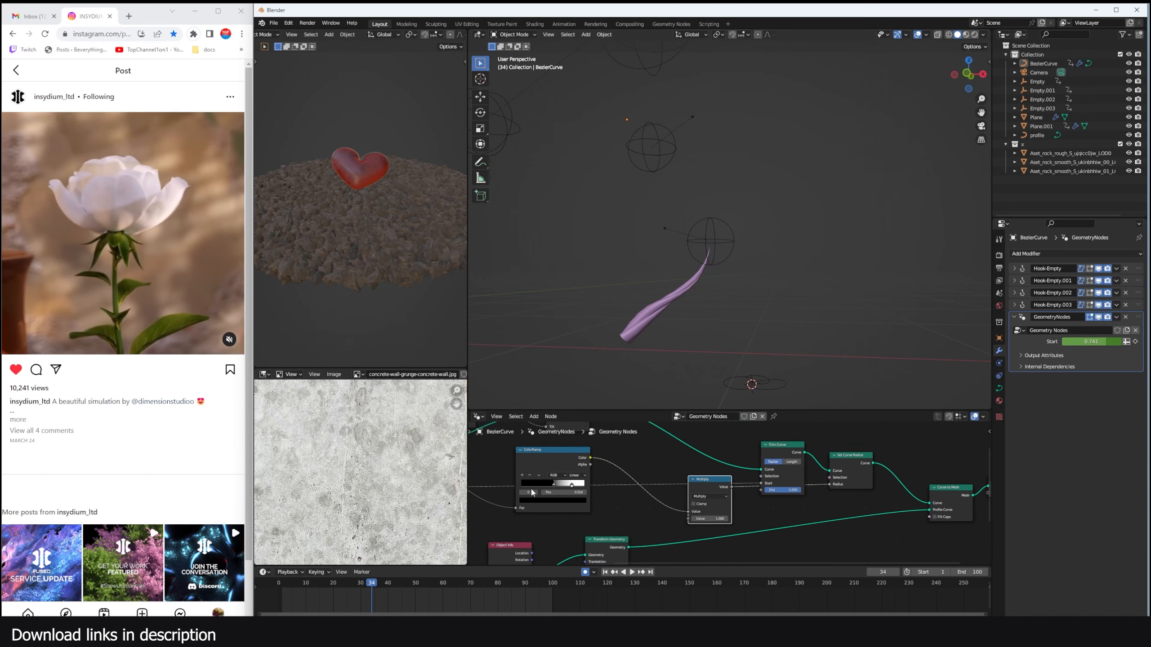
mouse_move(552, 488)
left_mouse_down()
mouse_move(527, 488)
mouse_move(566, 492)
mouse_move(556, 492)
left_mouse_up()
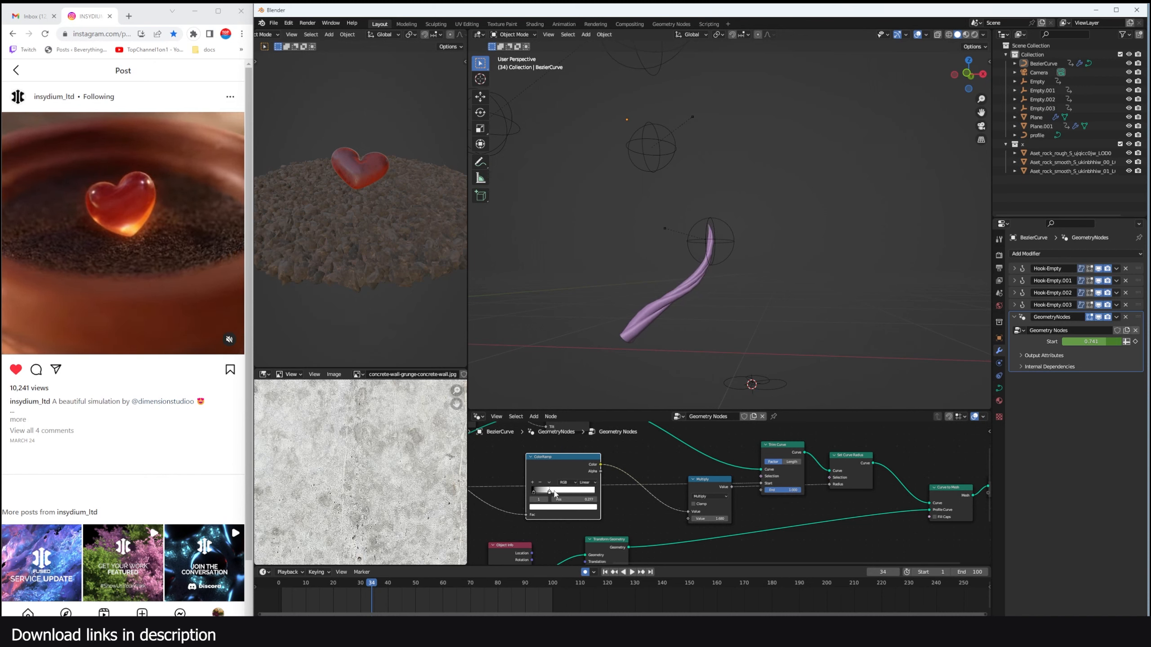
scroll(708, 210, "up", 3)
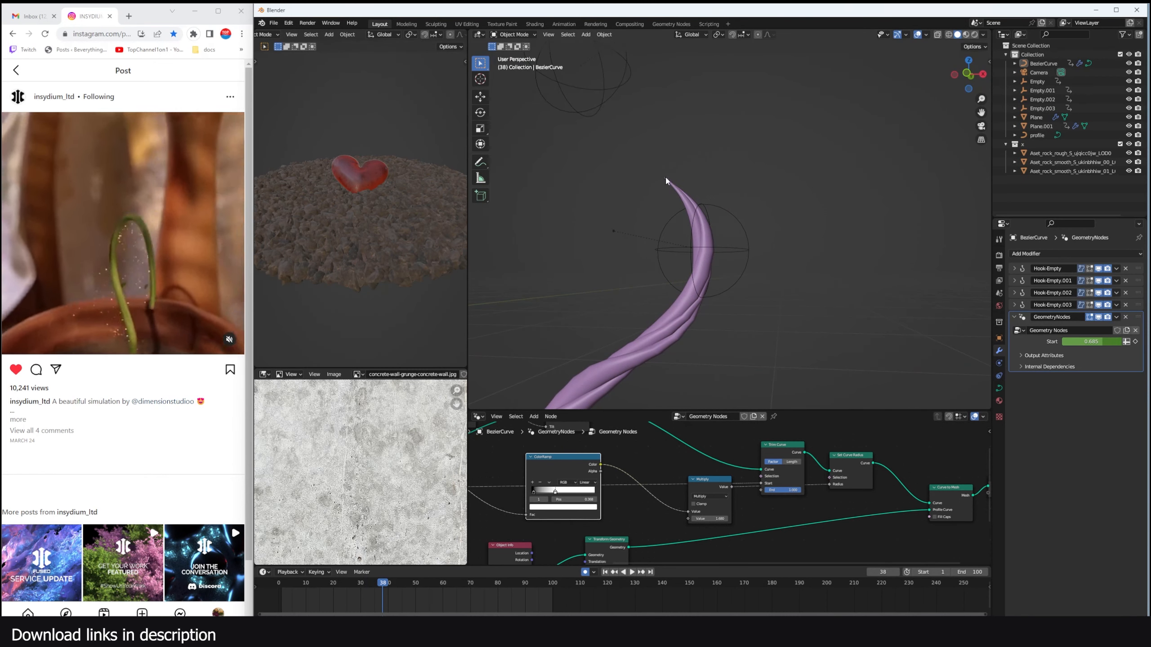
scroll(774, 453, "down", 1)
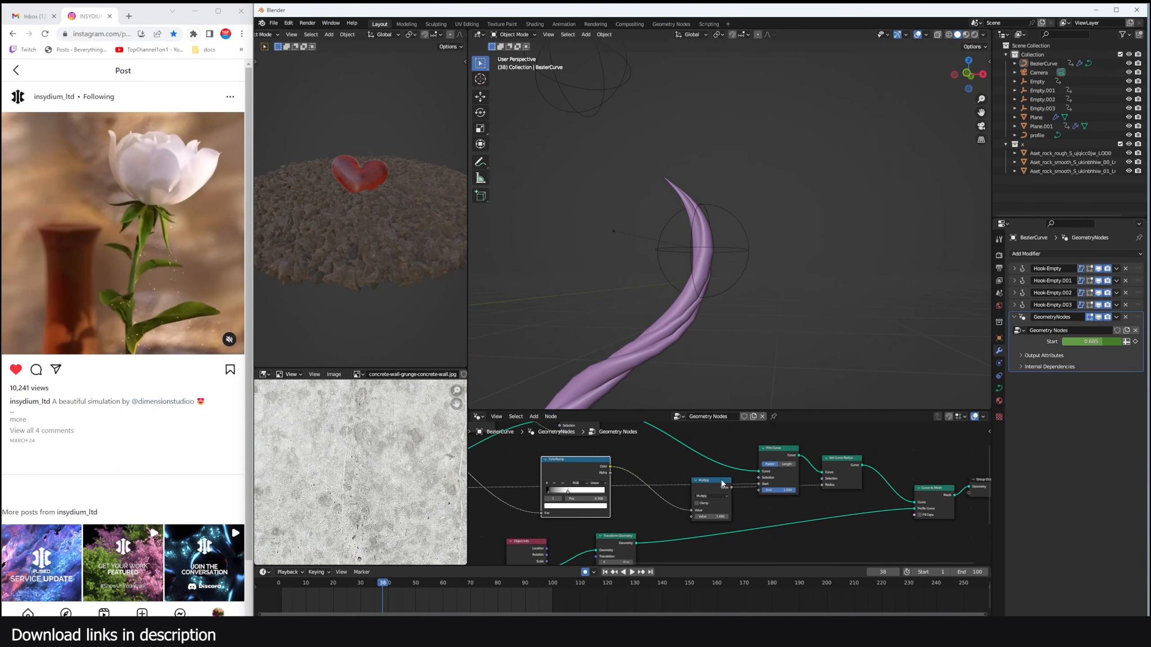
Step: Insert a copy of the radius Multiply node after it as an Add, lower its value, and check the stem at frame 88
left_click_drag(709, 487, 643, 479)
key("shift+d")
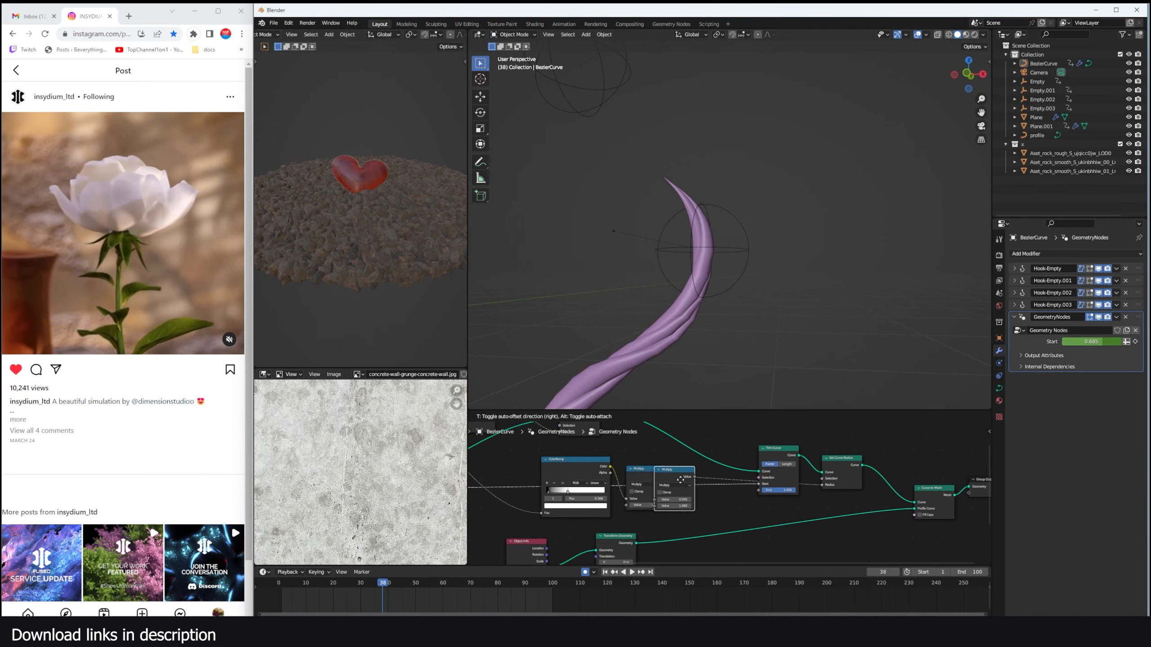
left_click(702, 481)
left_click(703, 484)
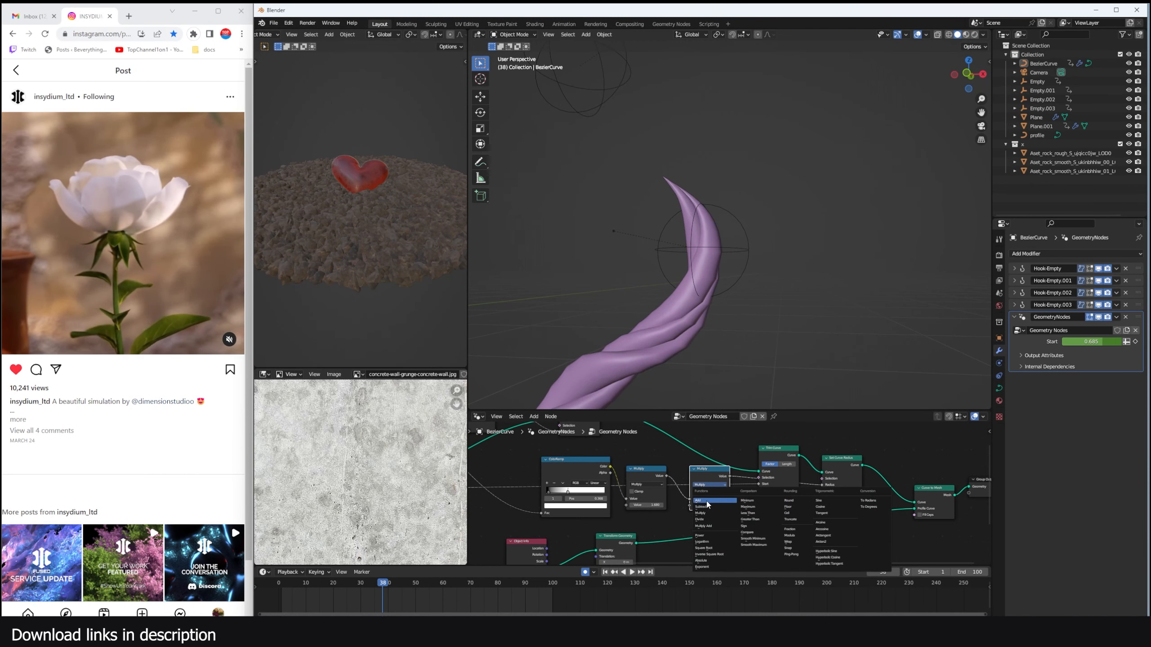
left_click(708, 502)
scroll(714, 275, "down", 3)
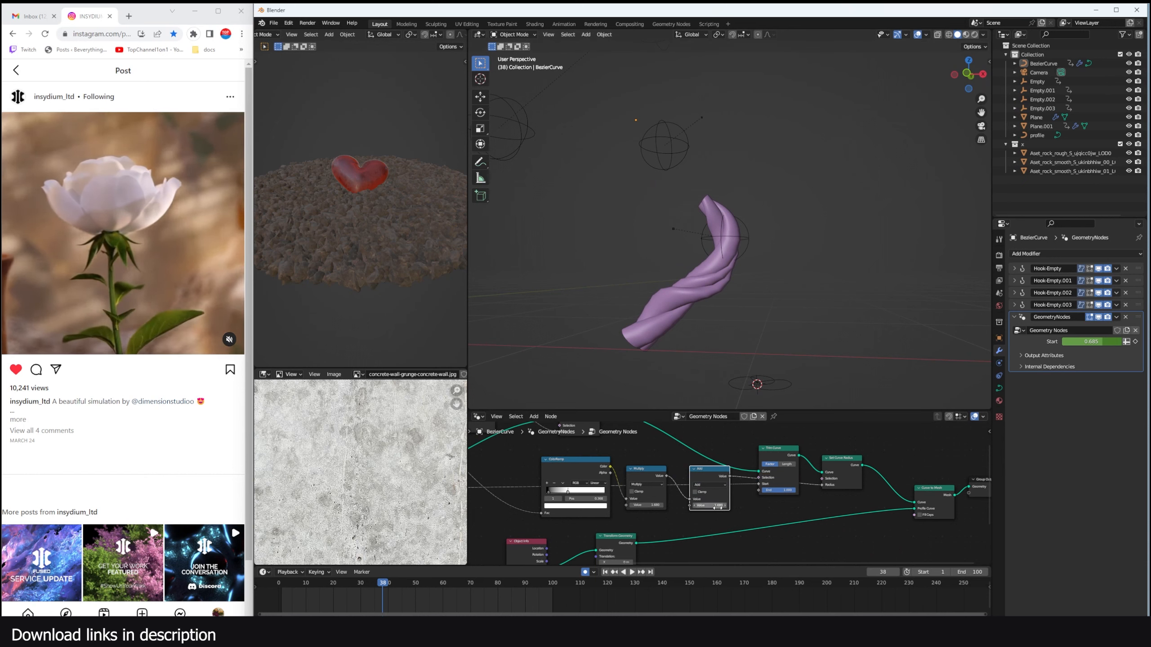
left_click_drag(708, 505, 683, 505)
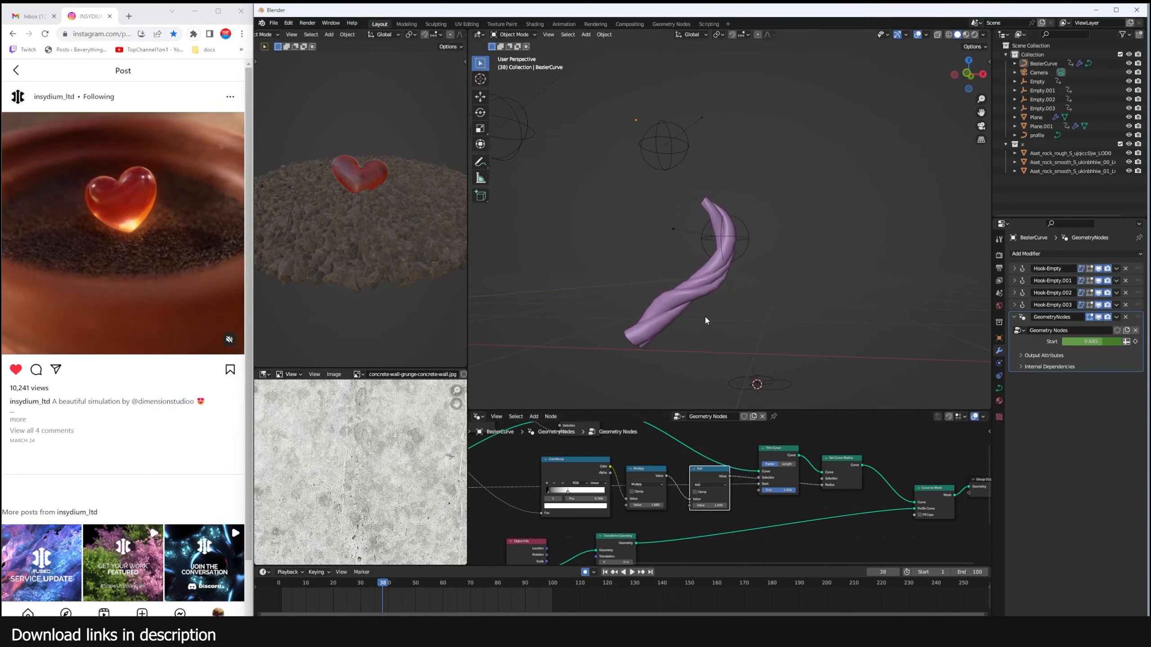
mouse_move(705, 317)
middle_mouse_down()
mouse_move(734, 326)
mouse_move(702, 321)
middle_mouse_up()
left_click_drag(284, 588, 531, 609)
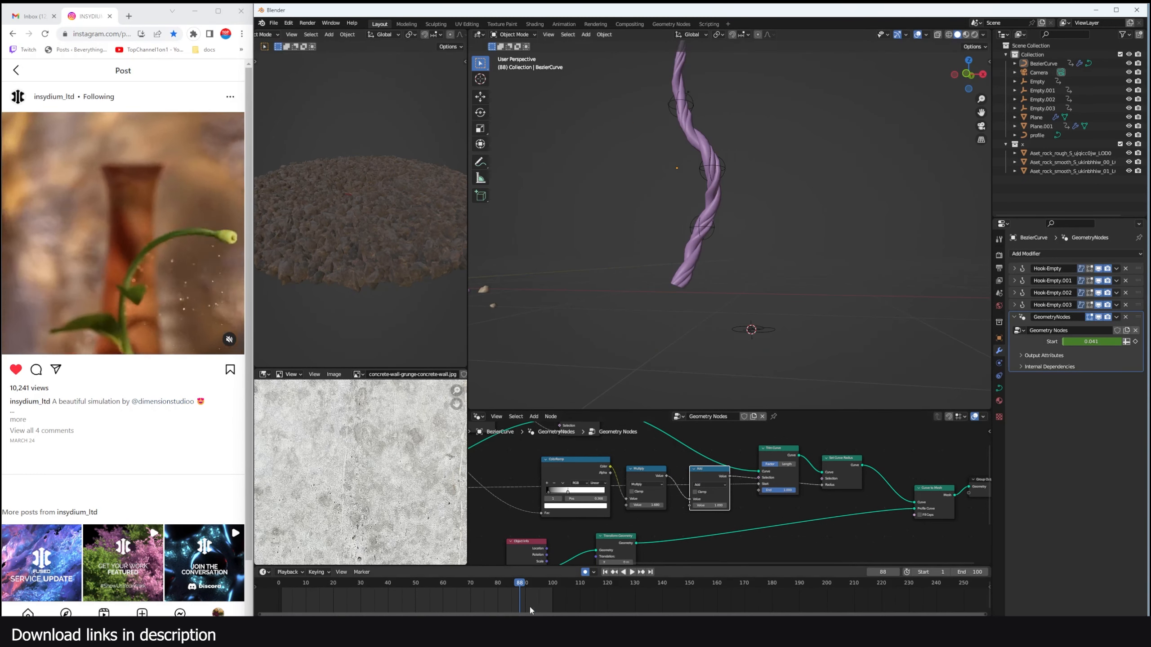
Step: Copy the leaf object from the other Blender window, paste it into this scene and snap it to the 3D cursor
mouse_move(358, 632)
left_click(287, 591)
middle_click_drag(802, 281, 763, 269)
left_click(756, 244)
left_click(815, 334)
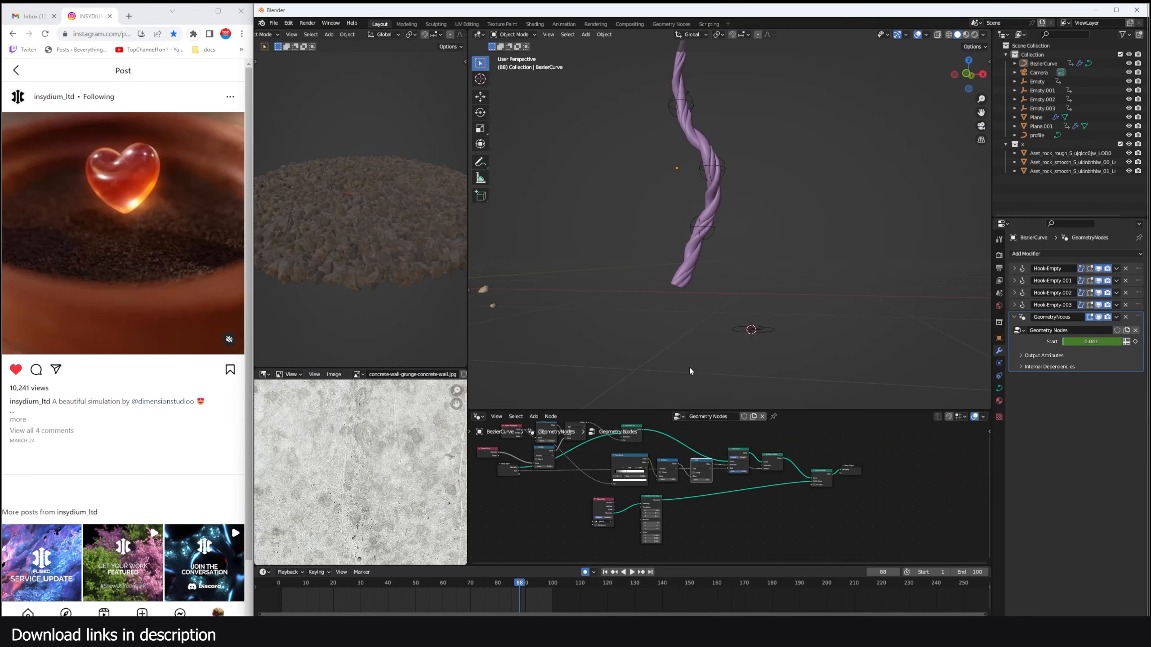
key("ctrl+v")
scroll(698, 343, "down", 2)
key("shift+s")
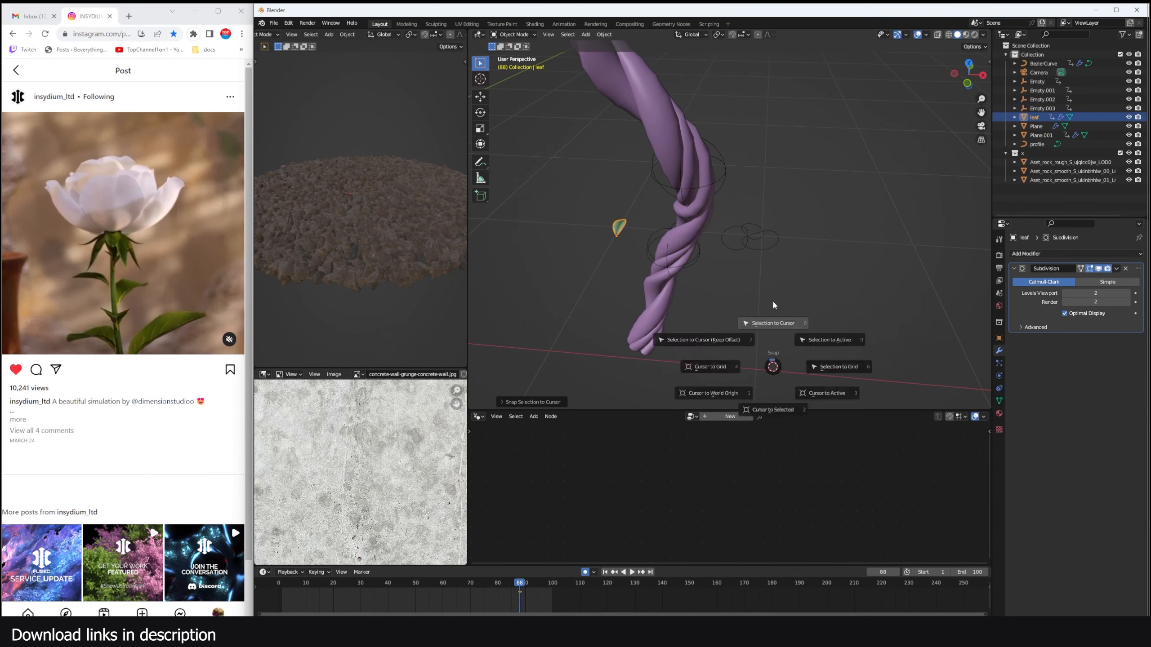
left_click(772, 303)
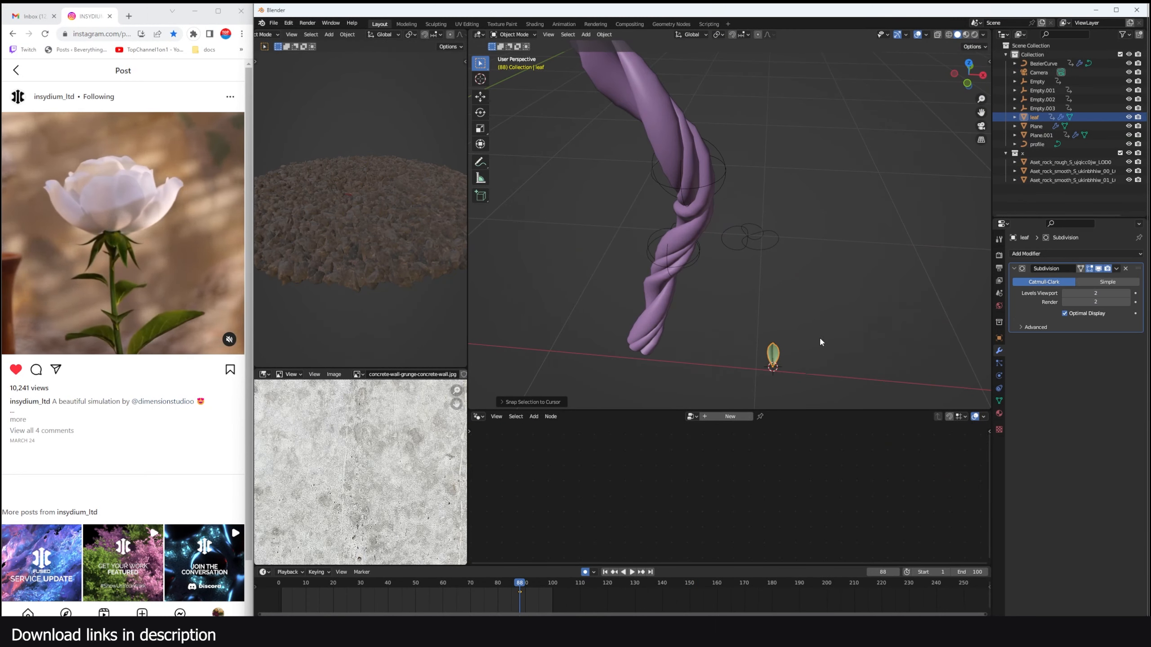
Step: Rotate the pasted leaf about the Z axis
key("s")
right_click(859, 301)
middle_click_drag(858, 301, 836, 334)
scroll(807, 337, "down", 3)
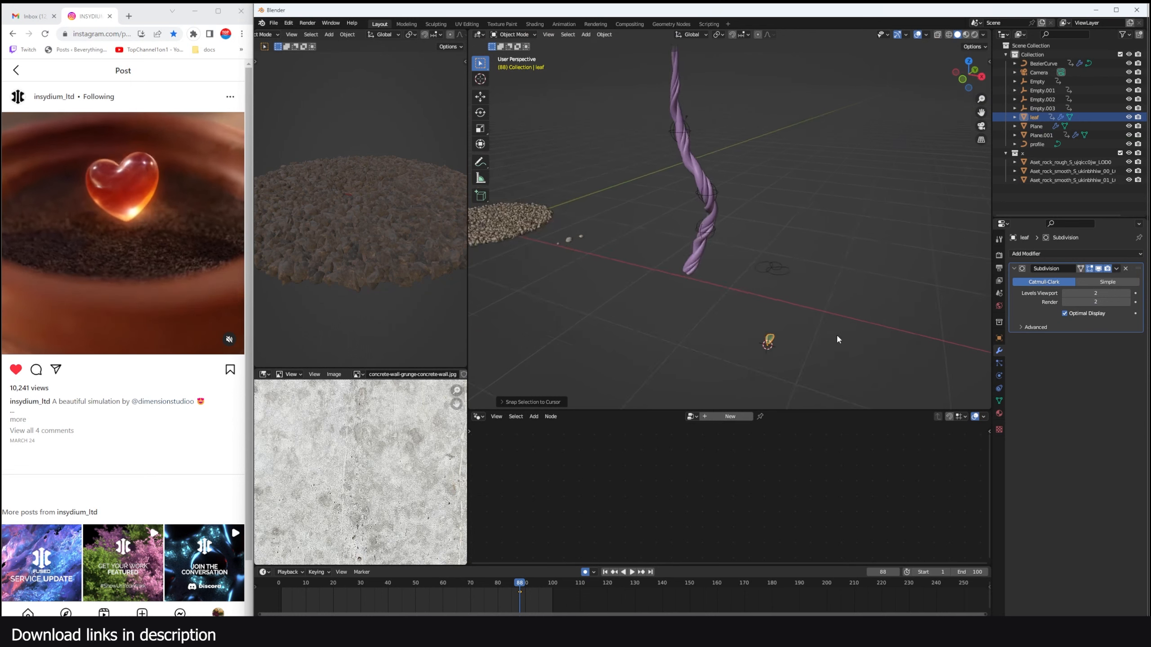
scroll(811, 337, "up", 2)
key("r")
key("z")
left_click(829, 298)
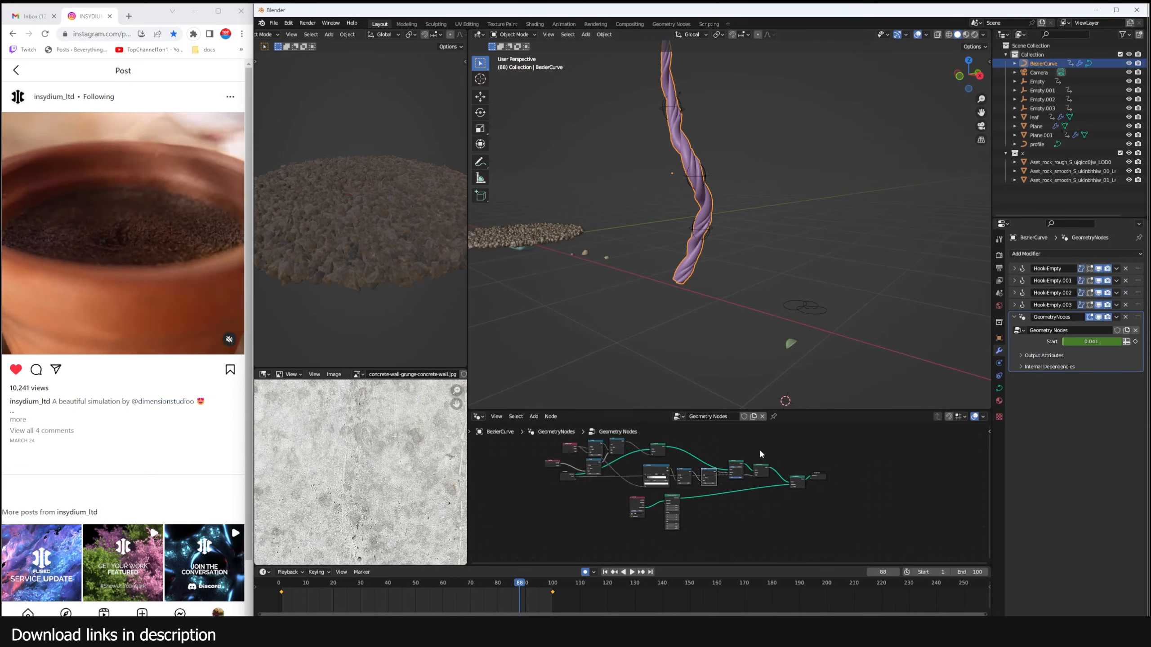
Step: Preview the stem's Trim Curve output in a Viewer, route it through Join Geometry to Group Output, and scrub to frame 61
scroll(760, 450, "down", 1)
middle_click_drag(720, 184, 728, 278, "shift")
scroll(791, 499, "up", 5)
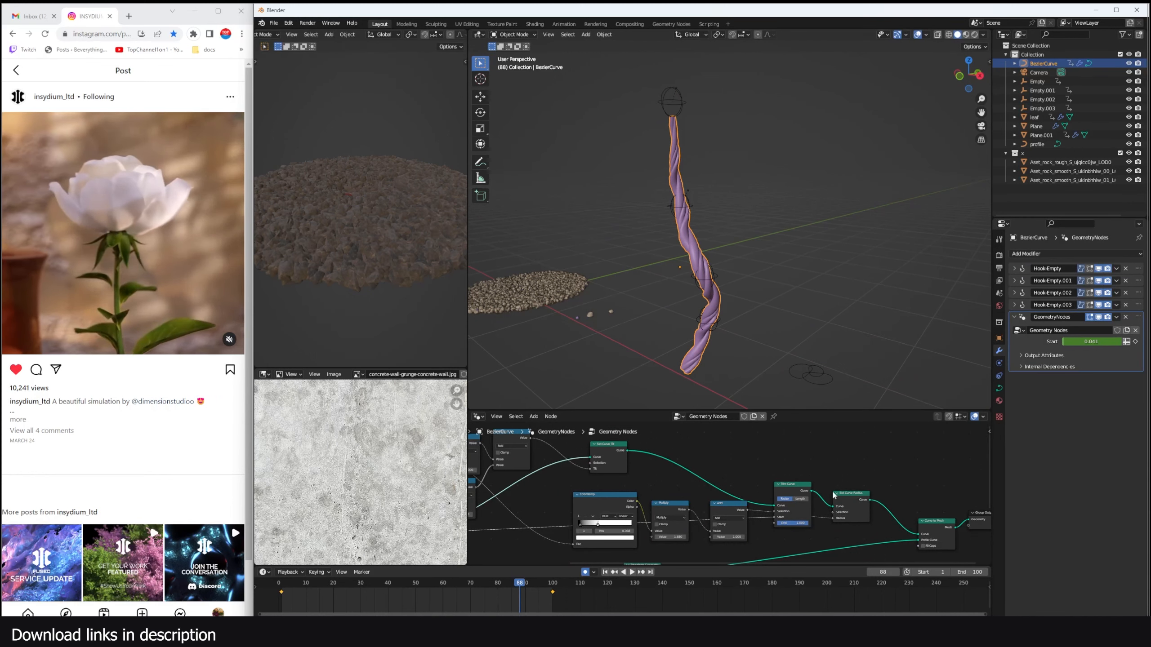
left_click(805, 486, "ctrl+shift")
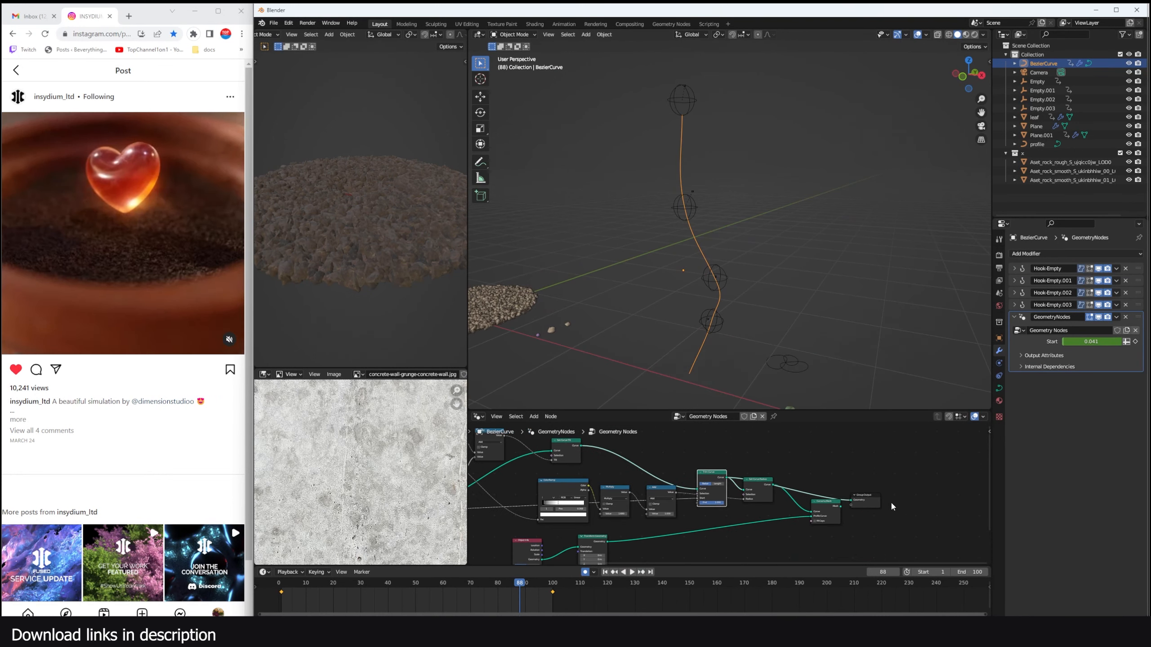
left_click_drag(870, 496, 902, 425)
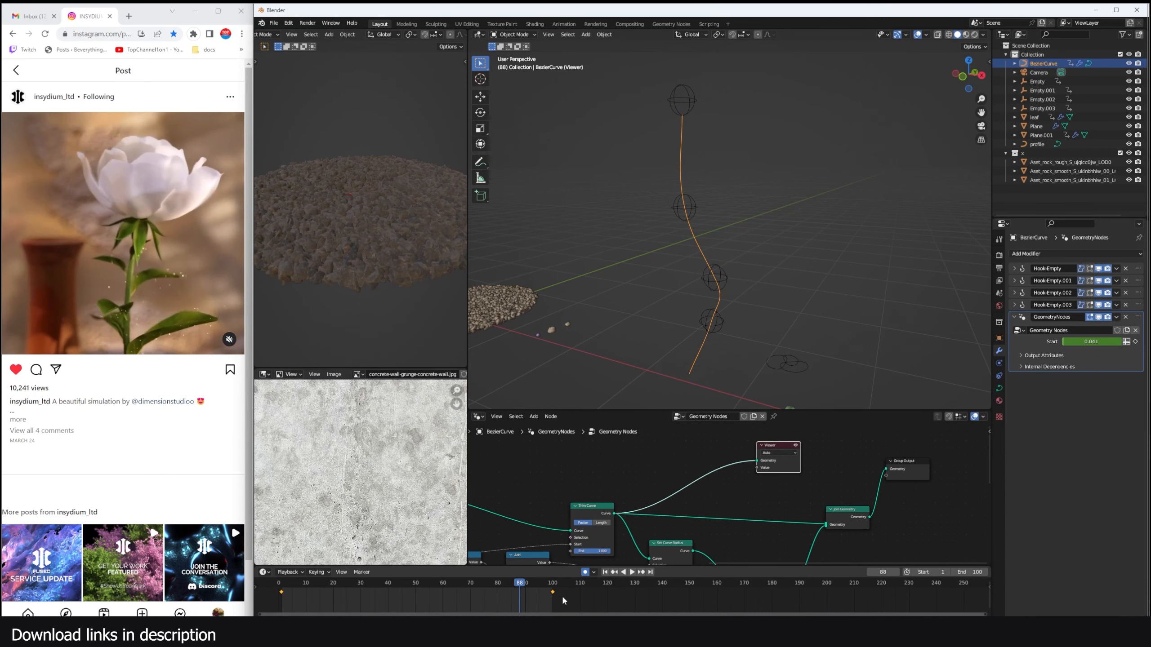
left_click_drag(561, 595, 446, 586)
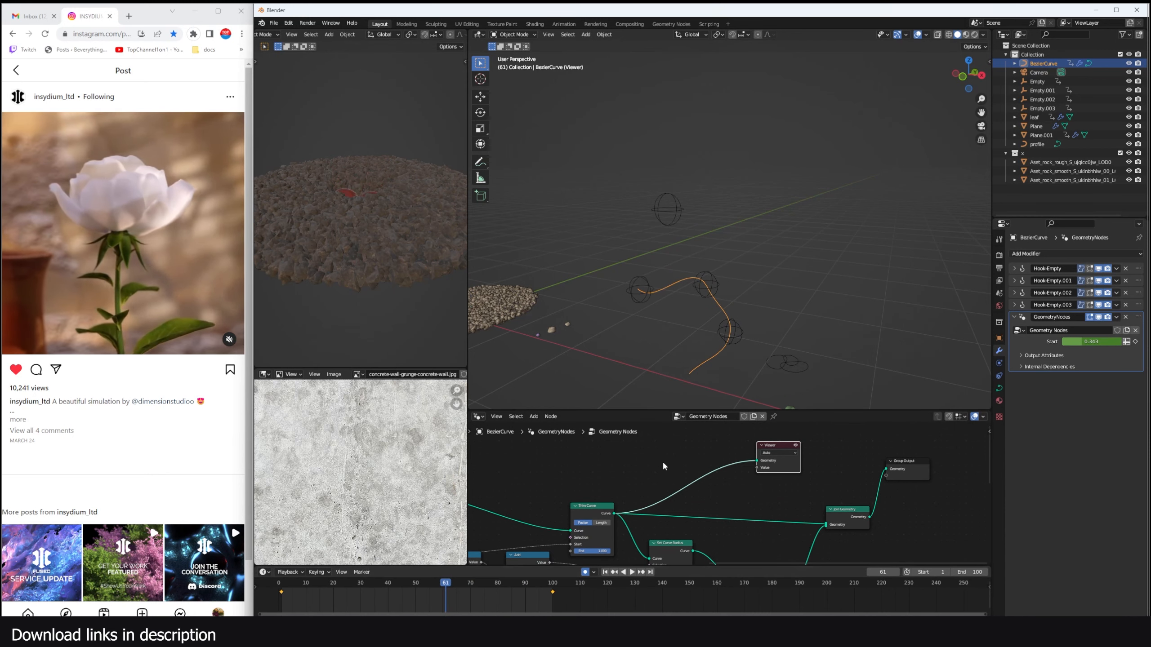
Step: Insert a Curve to Points node between Trim Curve and the Viewer
scroll(661, 461, "up", 1)
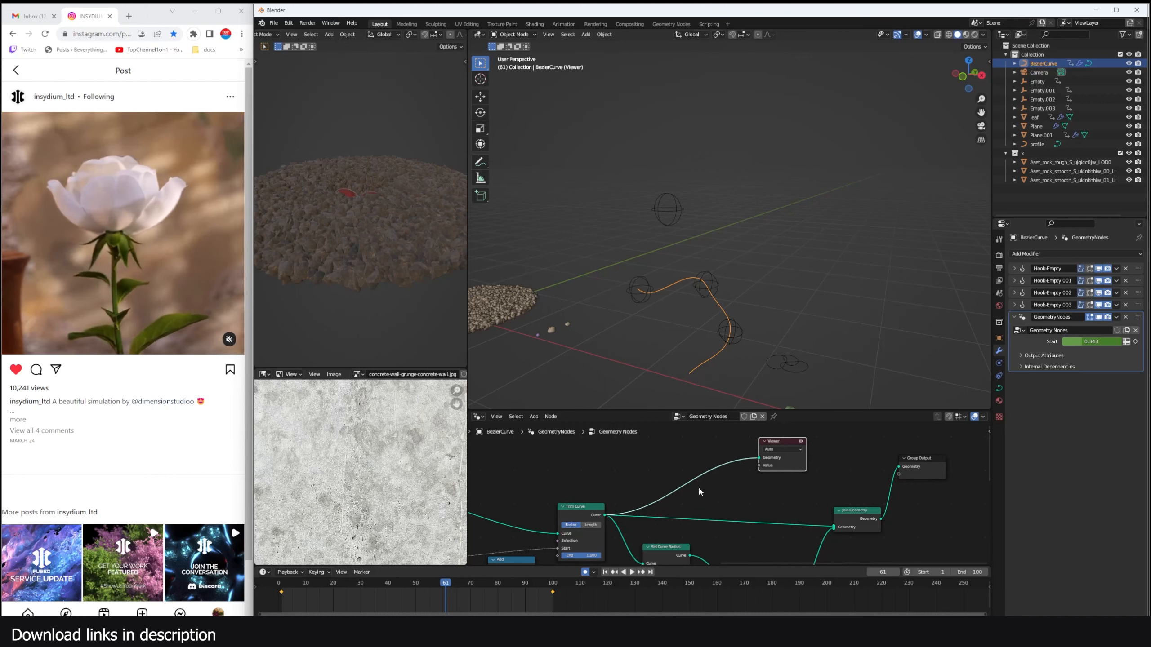
middle_click_drag(699, 489, 611, 510)
left_click_drag(691, 467, 799, 439)
key("shift+a")
left_click(644, 448)
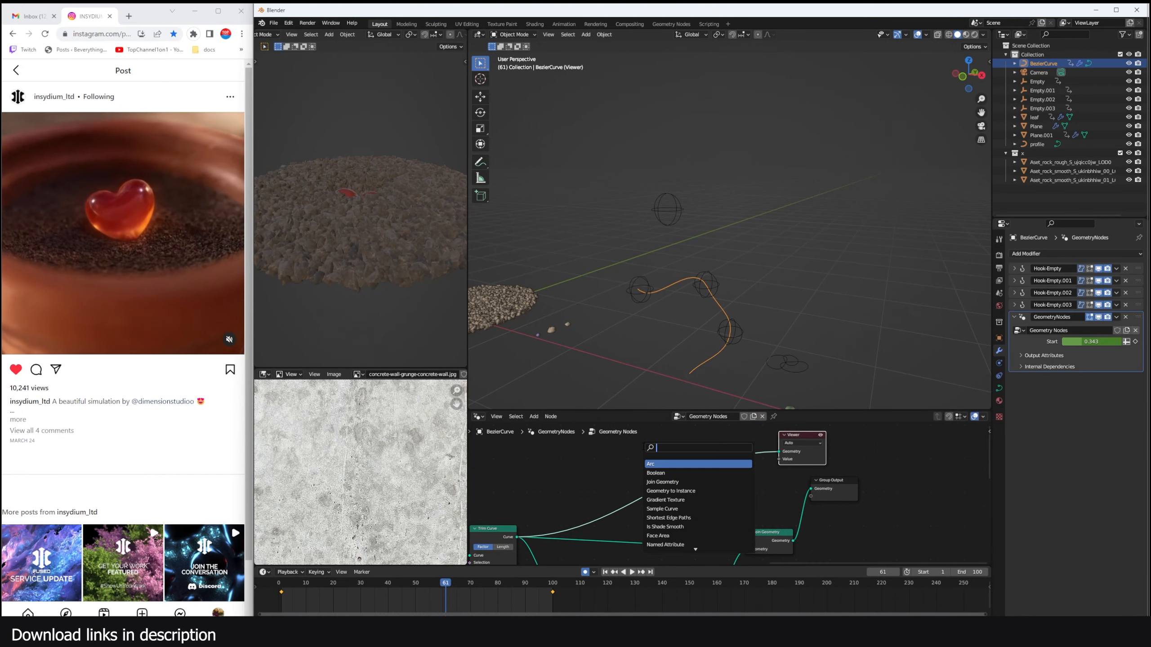
type("to po")
left_click(665, 473)
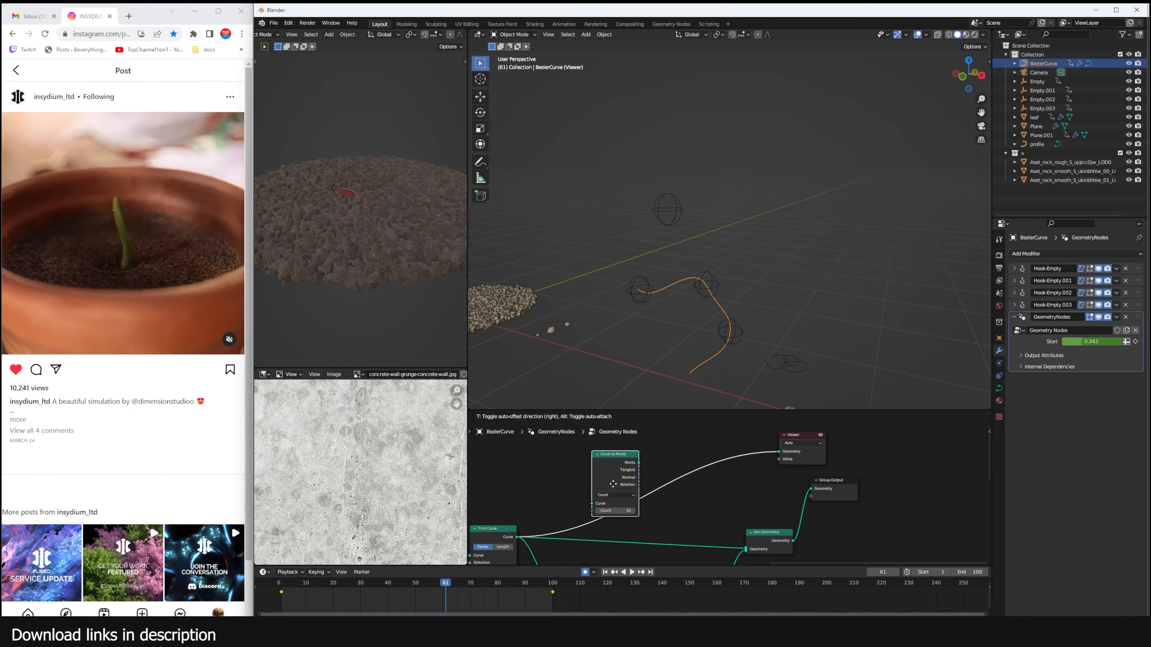
left_click(614, 474)
left_click_drag(617, 472, 569, 465)
Step: Insert an Instance on Points node between Curve to Points and the Viewer, and move the Viewer clear of it
key("shift+a")
left_click(697, 463)
type("on")
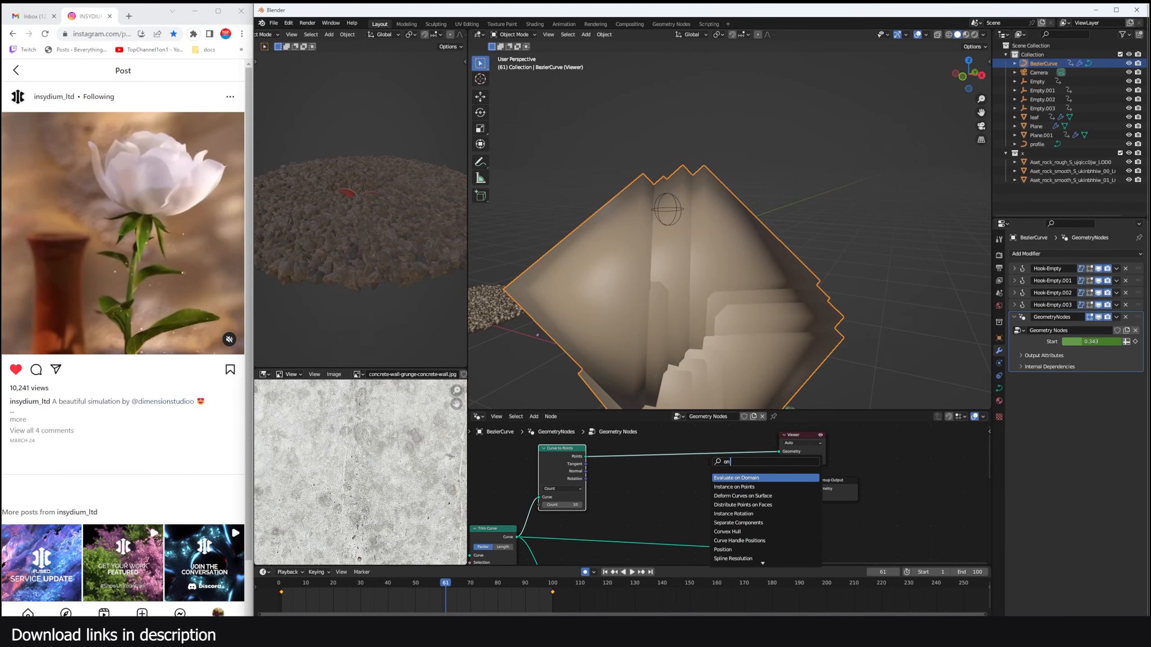
type(" po")
key("Return")
left_click(732, 461)
scroll(736, 461, "down", 2)
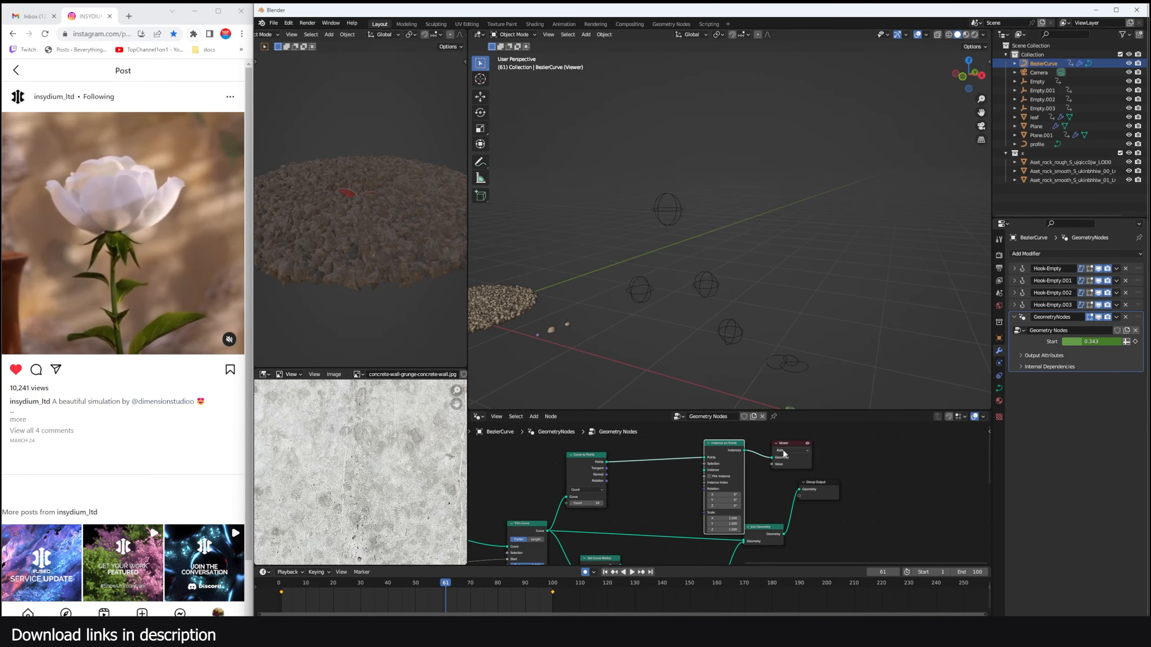
left_click_drag(784, 446, 844, 454)
Step: Add the leaf object as an Object Info node and connect its Geometry output to the Instance input of Instance on Points
scroll(883, 313, "down", 2)
middle_click_drag(815, 512, 843, 477)
left_click_drag(1034, 117, 873, 419)
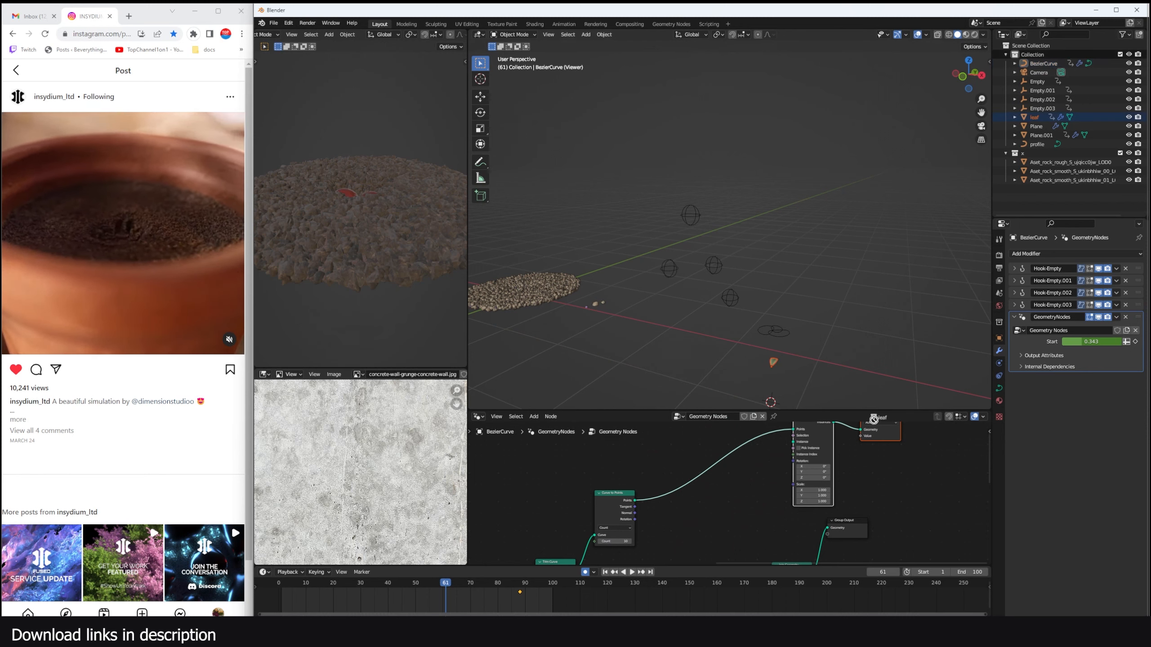
left_click_drag(698, 499, 698, 500)
scroll(732, 480, "up", 2)
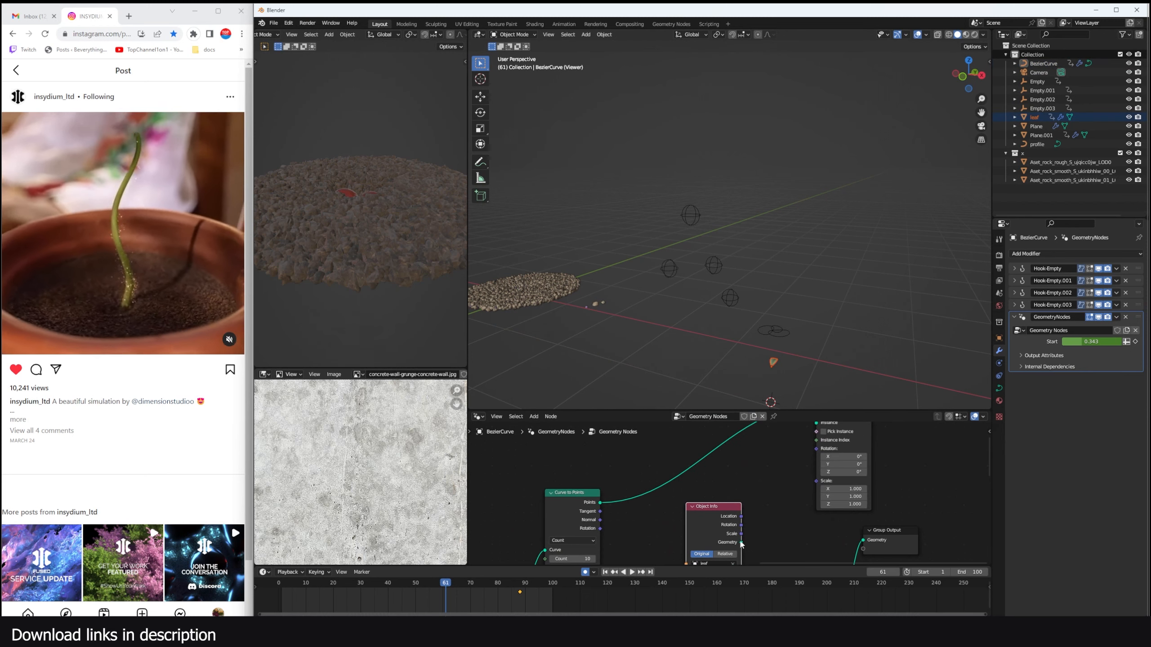
left_click_drag(741, 544, 817, 474)
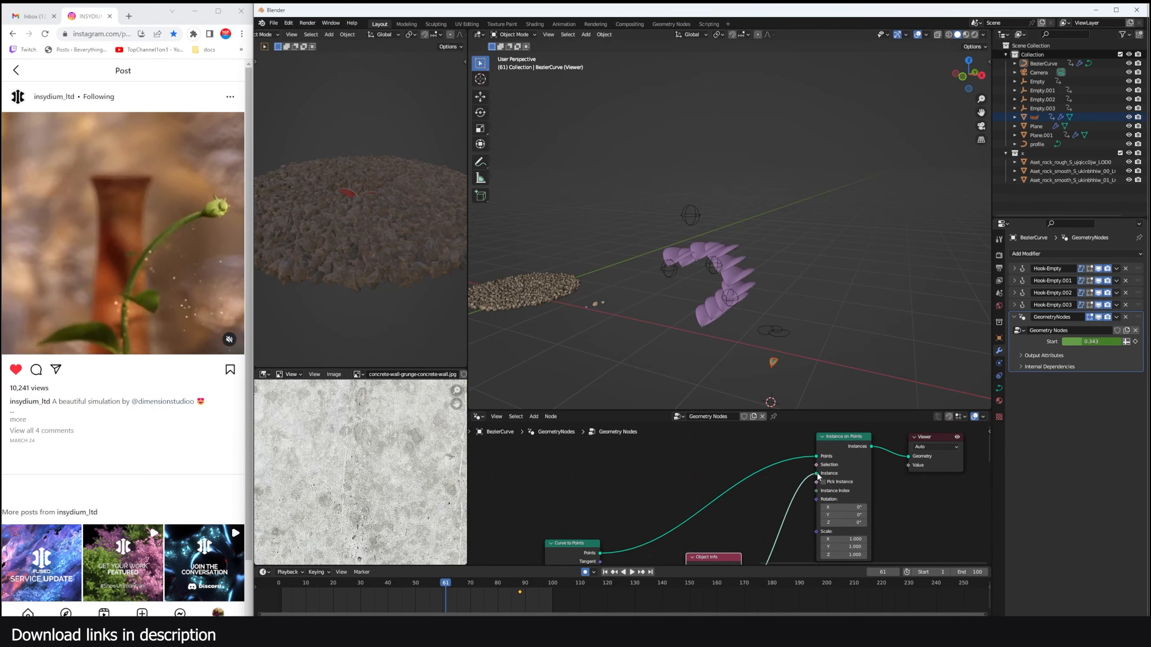
Step: Inspect the leaf instances along the curve and move Curve to Points up alongside Instance on Points
middle_click_drag(737, 261, 761, 323)
scroll(729, 493, "down", 2)
left_click_drag(625, 537, 668, 472)
scroll(710, 512, "up", 2)
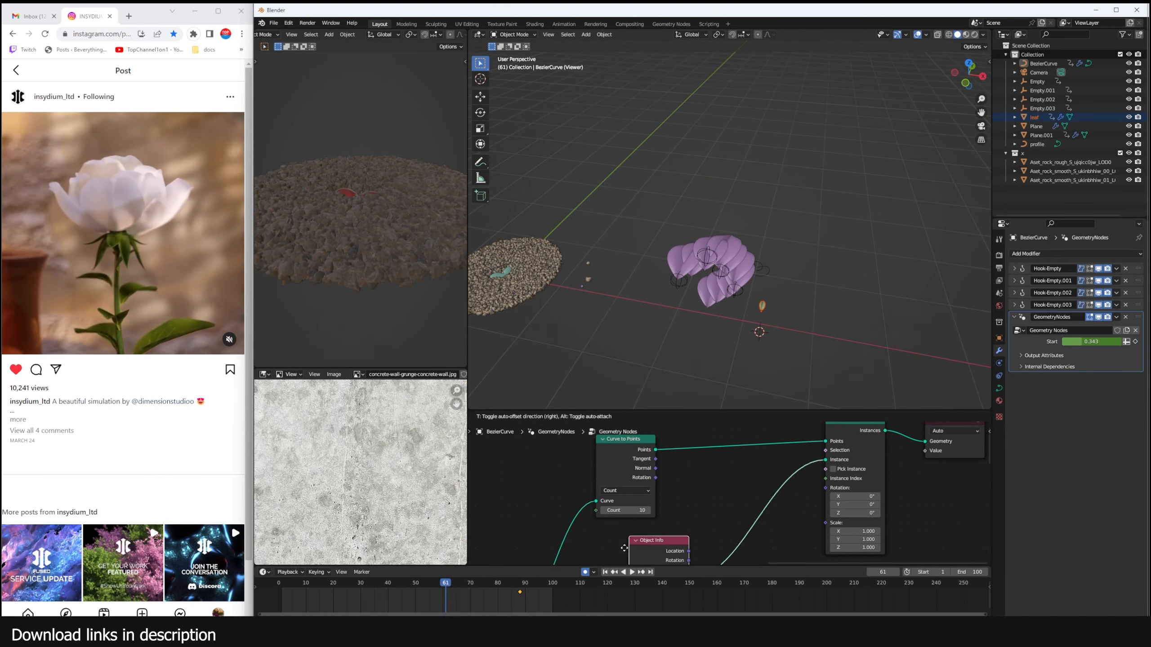
Step: Add an Align Euler to Vector node between Curve to Points and Instance on Points
scroll(660, 474, "down", 4)
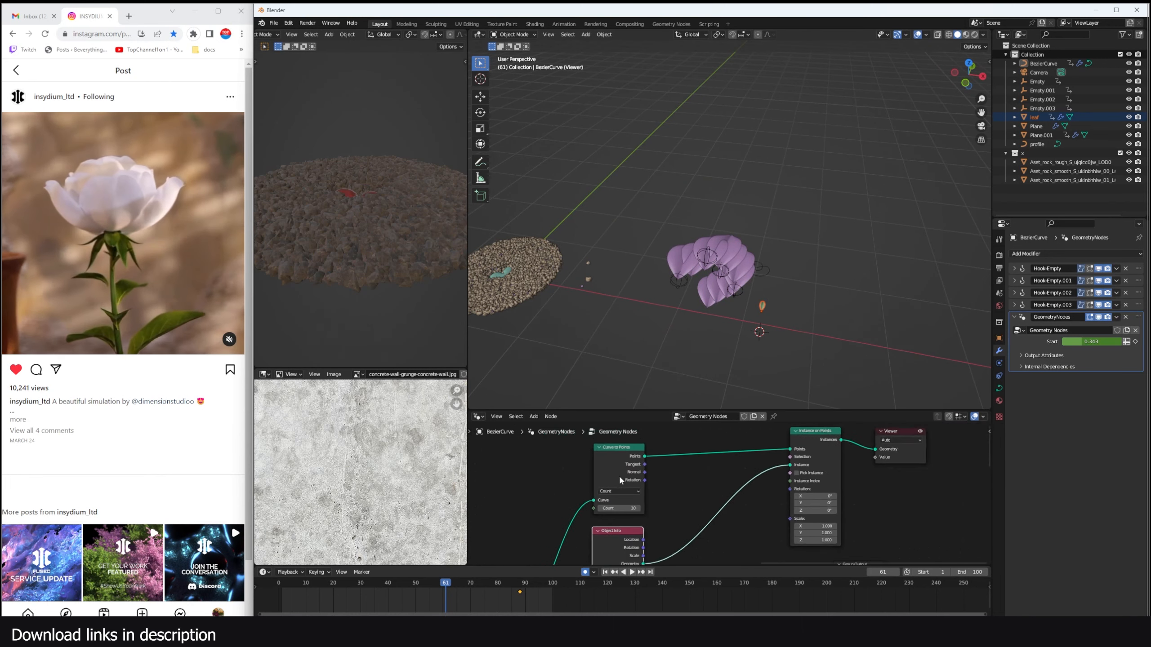
scroll(642, 492, "up", 2)
key("shift+a")
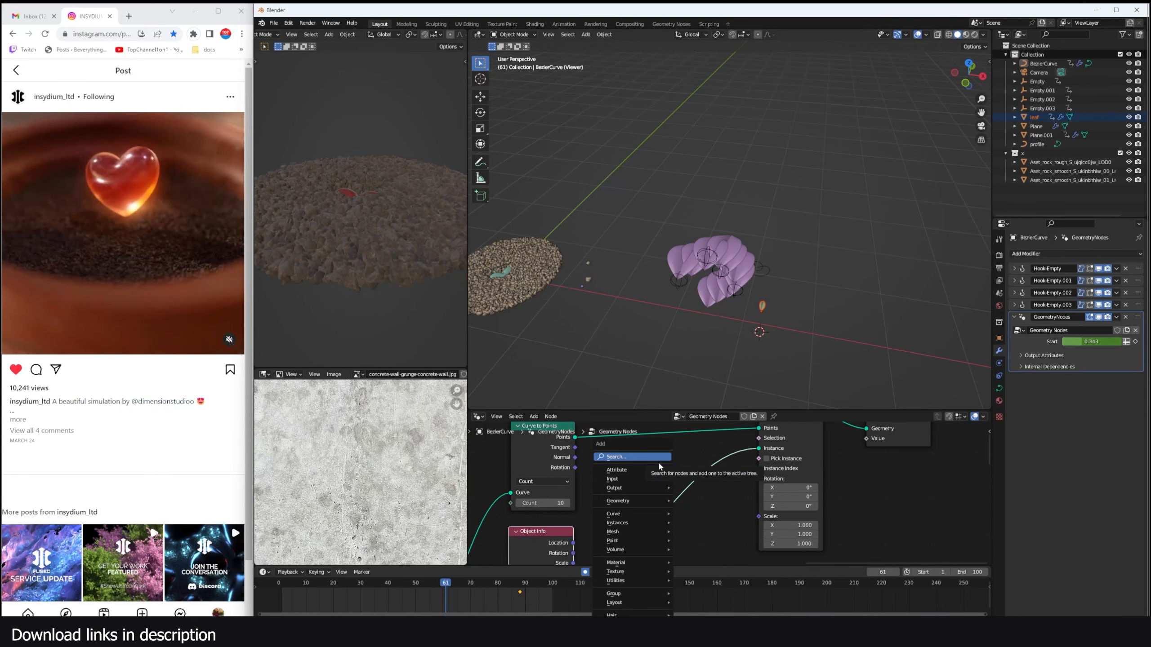
left_click(658, 461)
type("align")
key("Return")
left_click(669, 514)
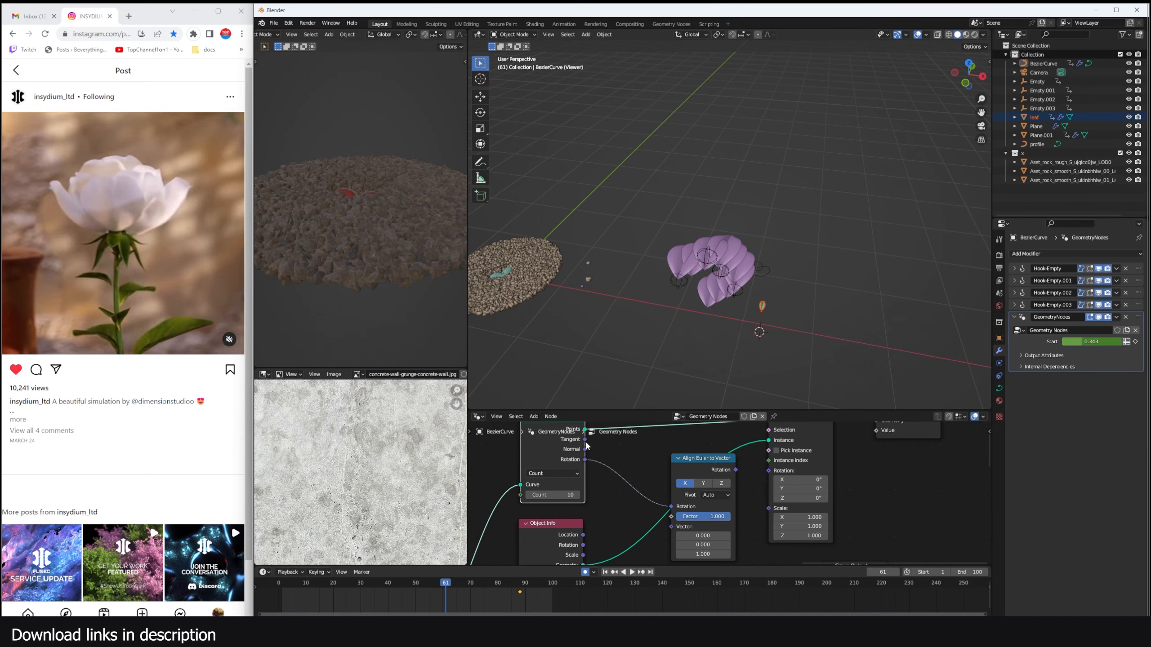
Step: Connect Curve to Points' Normal to Align Euler to Vector's Vector input, and its Rotation output to Instance on Points' Rotation
left_click_drag(685, 534, 673, 527)
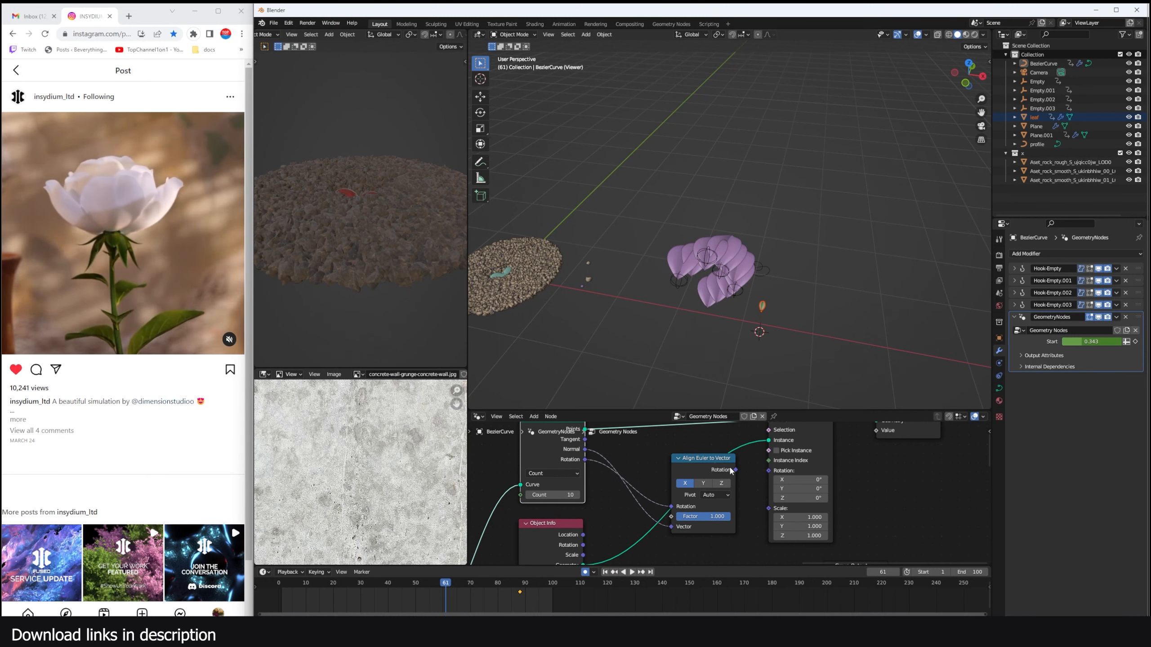
left_click_drag(735, 470, 768, 472)
middle_click_drag(799, 365, 763, 314)
middle_click_drag(767, 474, 752, 486)
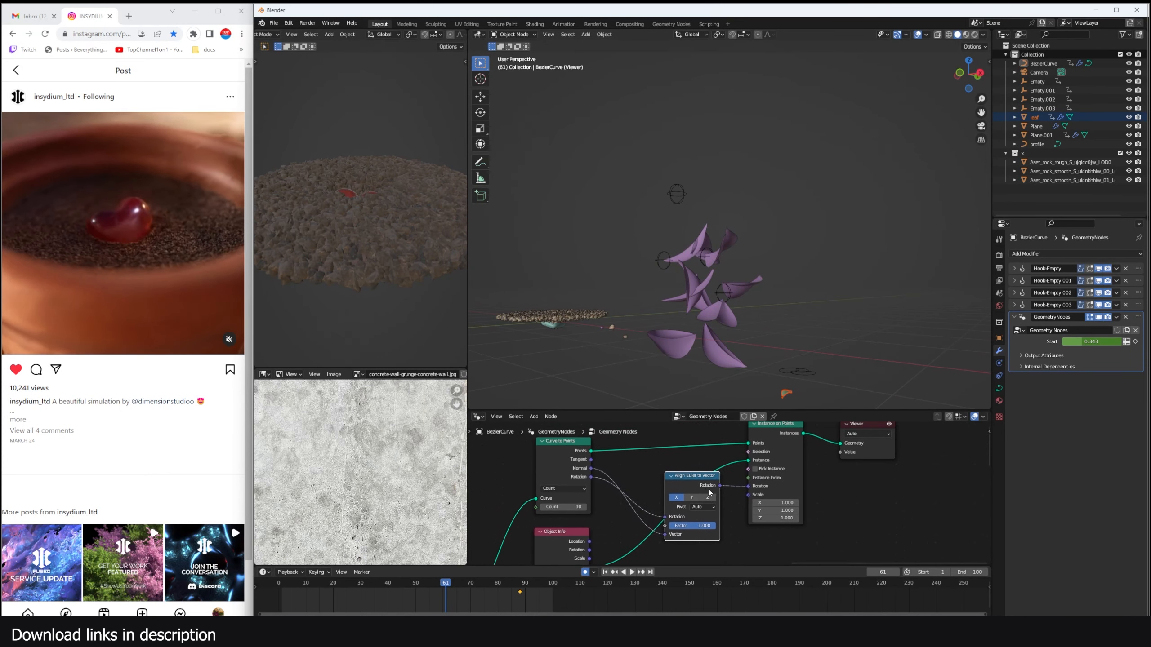
Step: Try the Z axis on Align Euler to Vector, set it to Y, and check the leaves' orientation around the stem
left_click(707, 497)
middle_click_drag(742, 333, 673, 339)
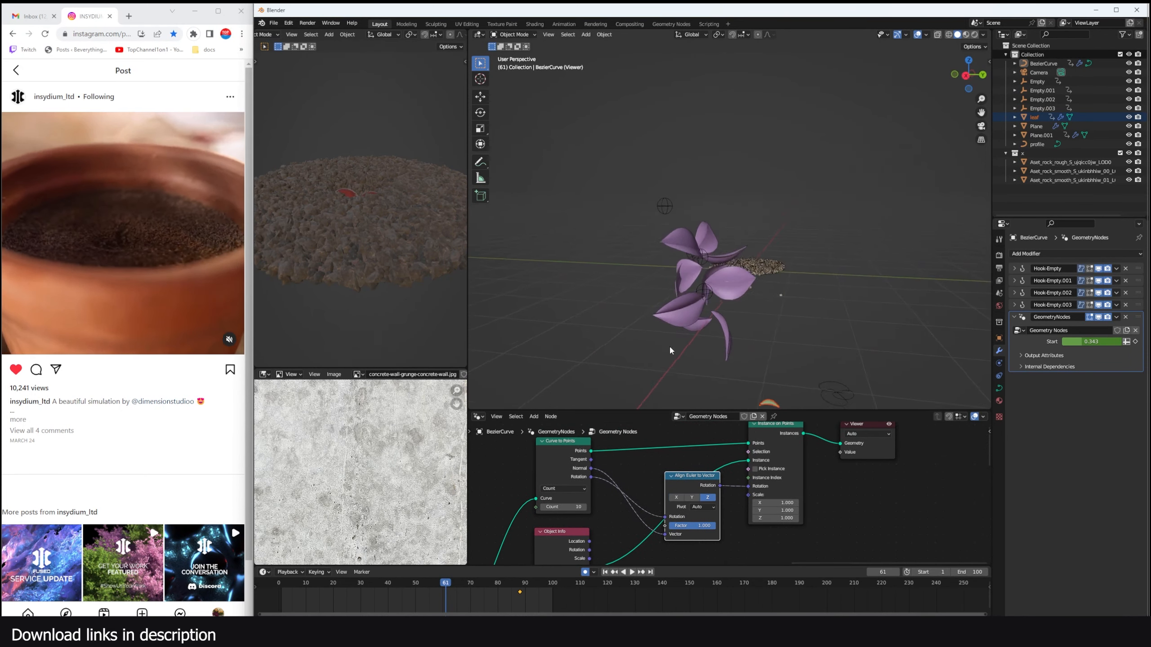
left_click(691, 497)
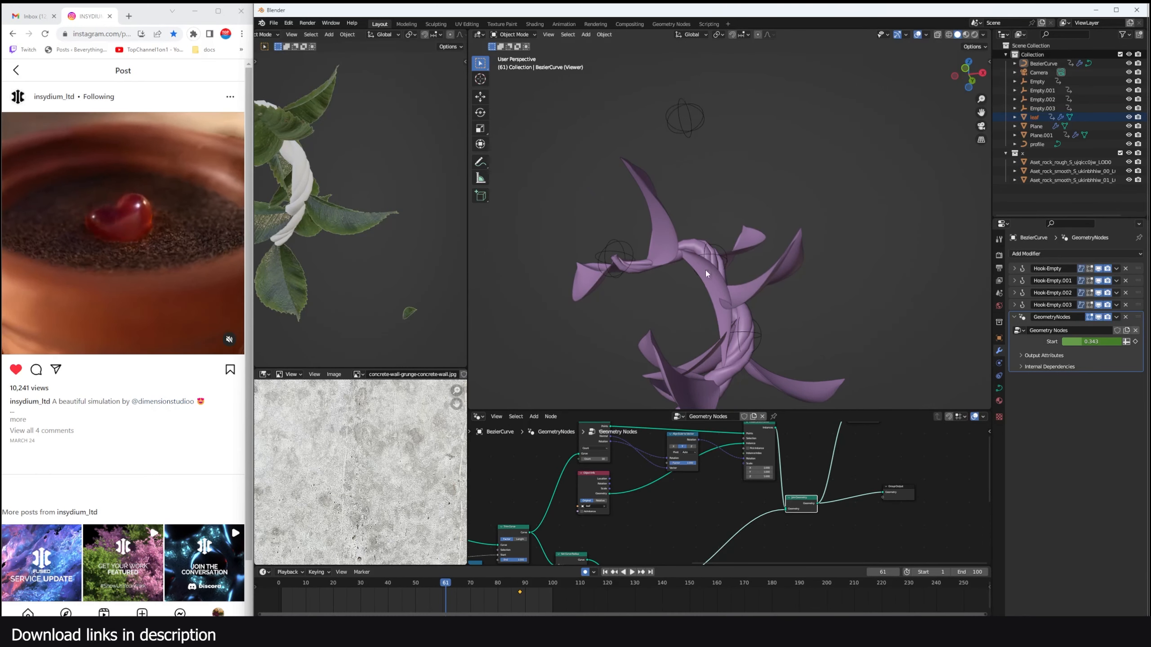
middle_click_drag(705, 273, 662, 277)
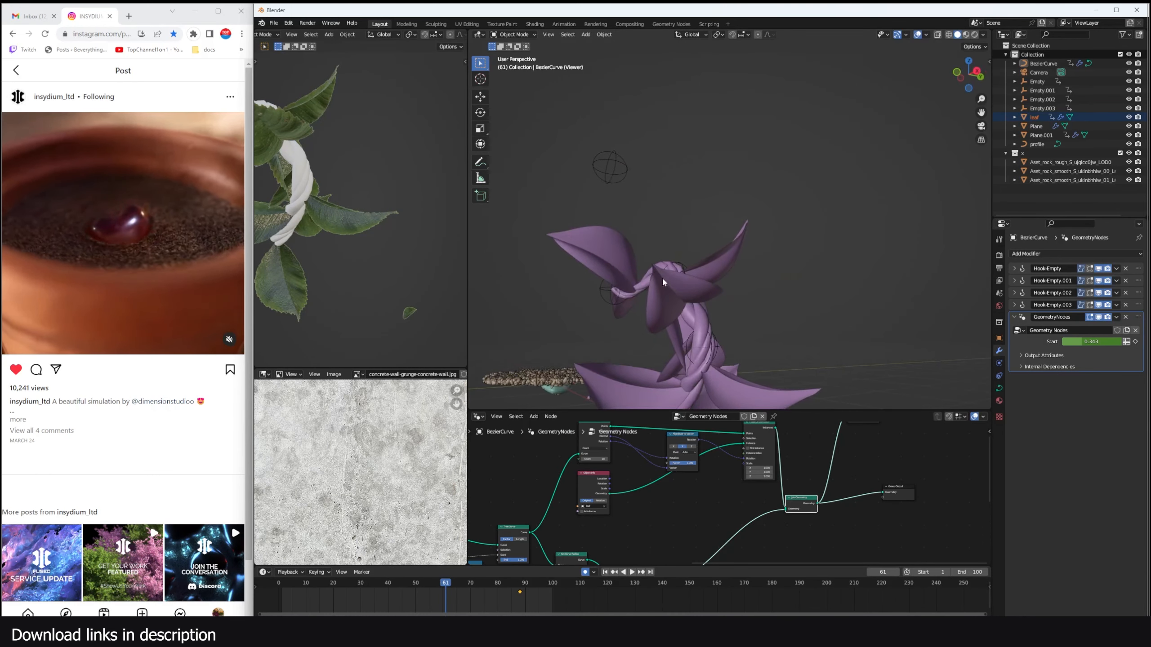
scroll(384, 221, "down", 3)
middle_click_drag(384, 221, 317, 254)
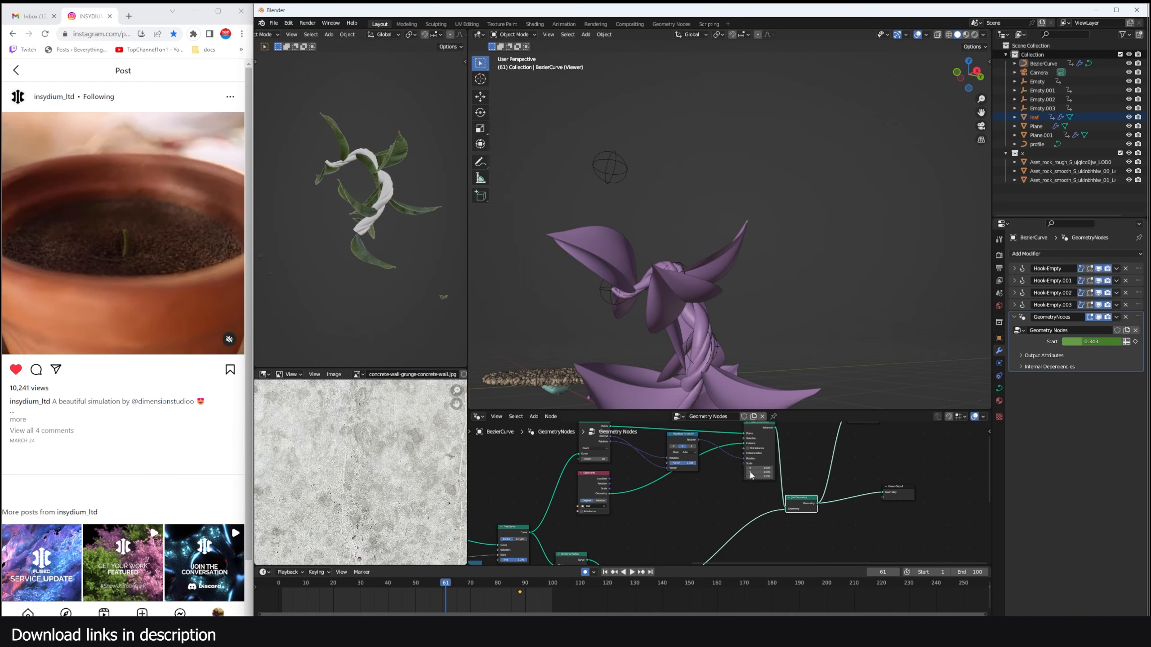
Step: Insert a Vector Math node set to Add between Align Euler to Vector and the Rotation input of Instance on Points
scroll(672, 457, "up", 2)
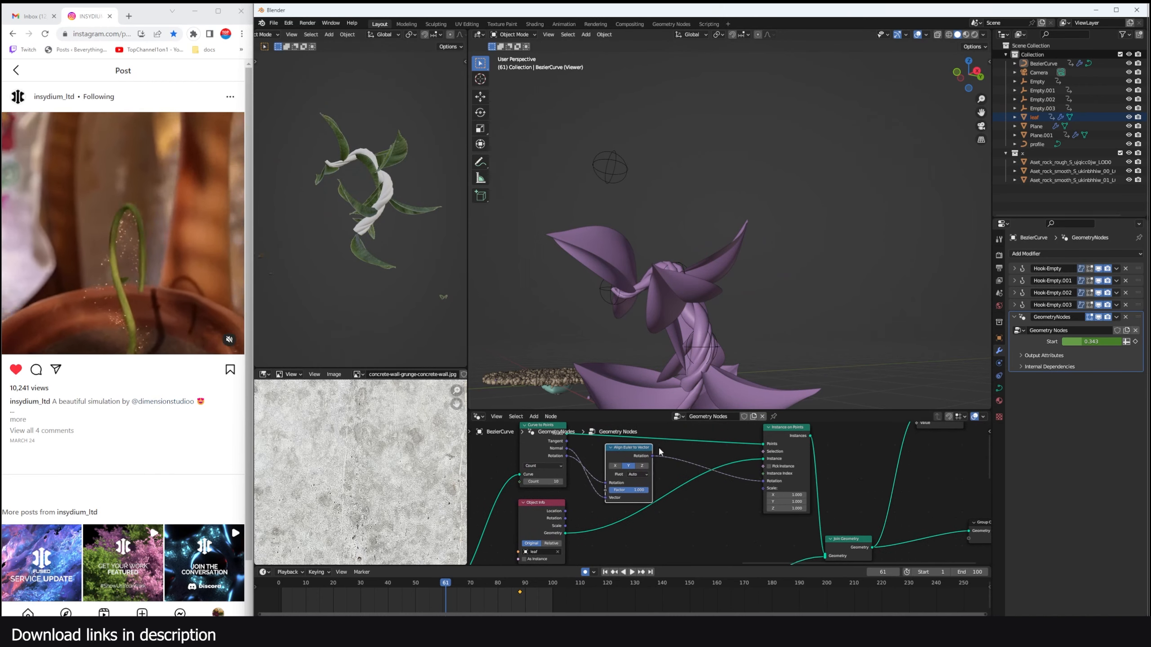
scroll(672, 454, "up", 2)
left_click_drag(632, 446, 692, 458)
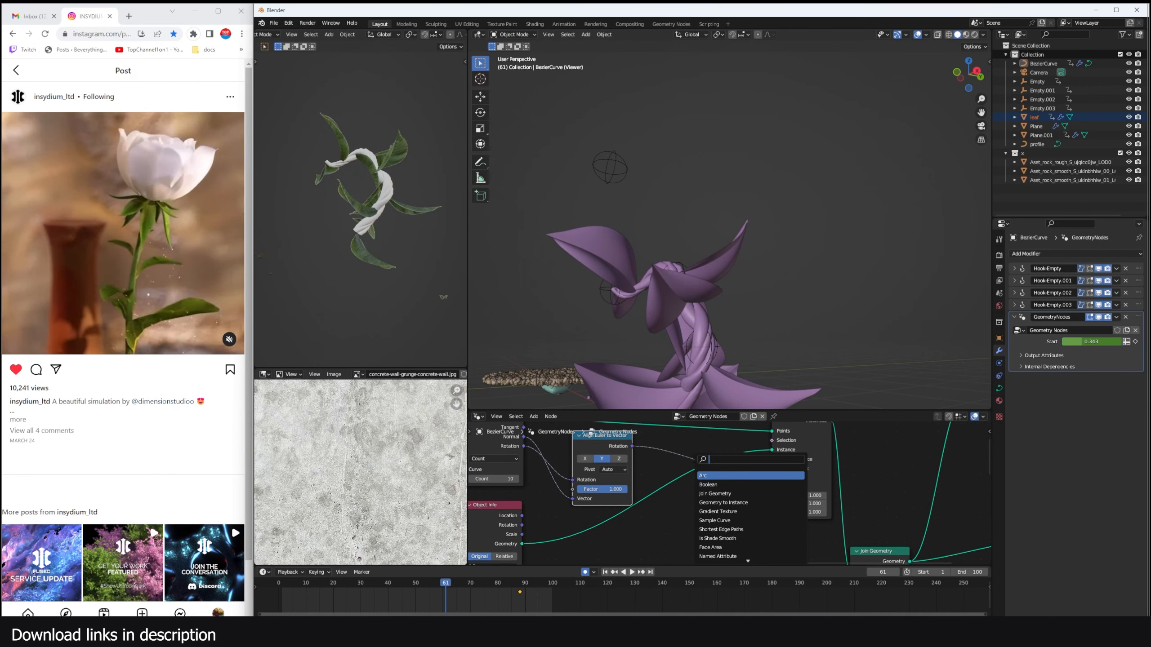
type("vec")
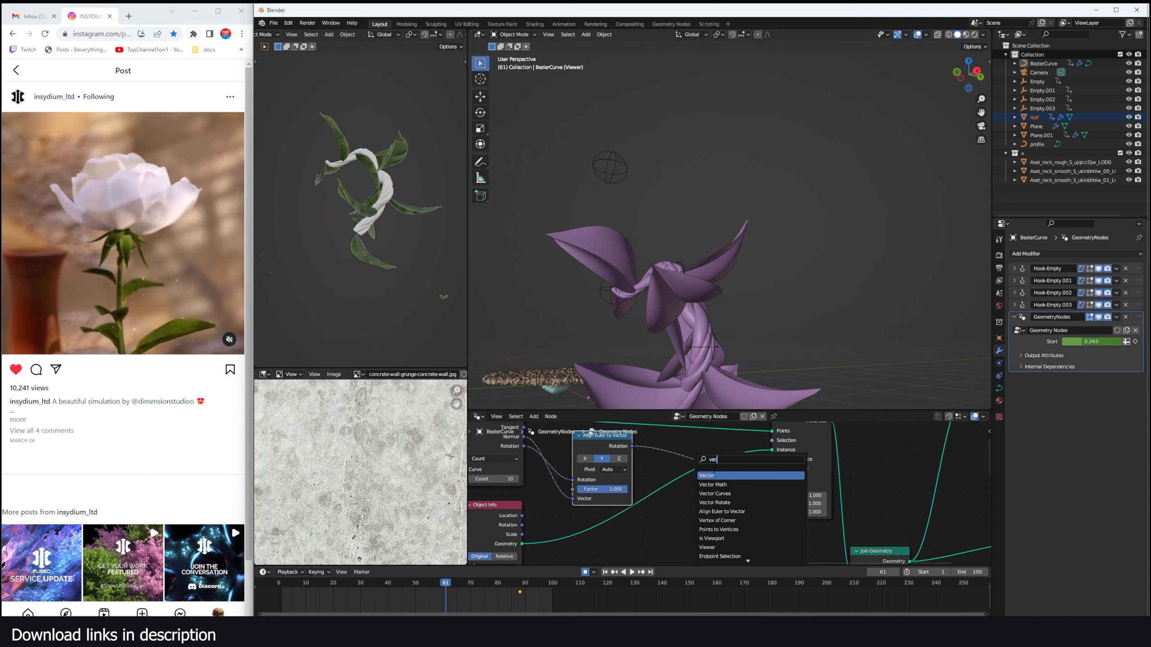
left_click(712, 485)
left_click(721, 478)
Step: Try rotation offsets on the Add node's second vector and set its Y value to 3.14
left_click_drag(707, 516, 780, 516)
right_click(708, 515)
left_click_drag(712, 503, 748, 503)
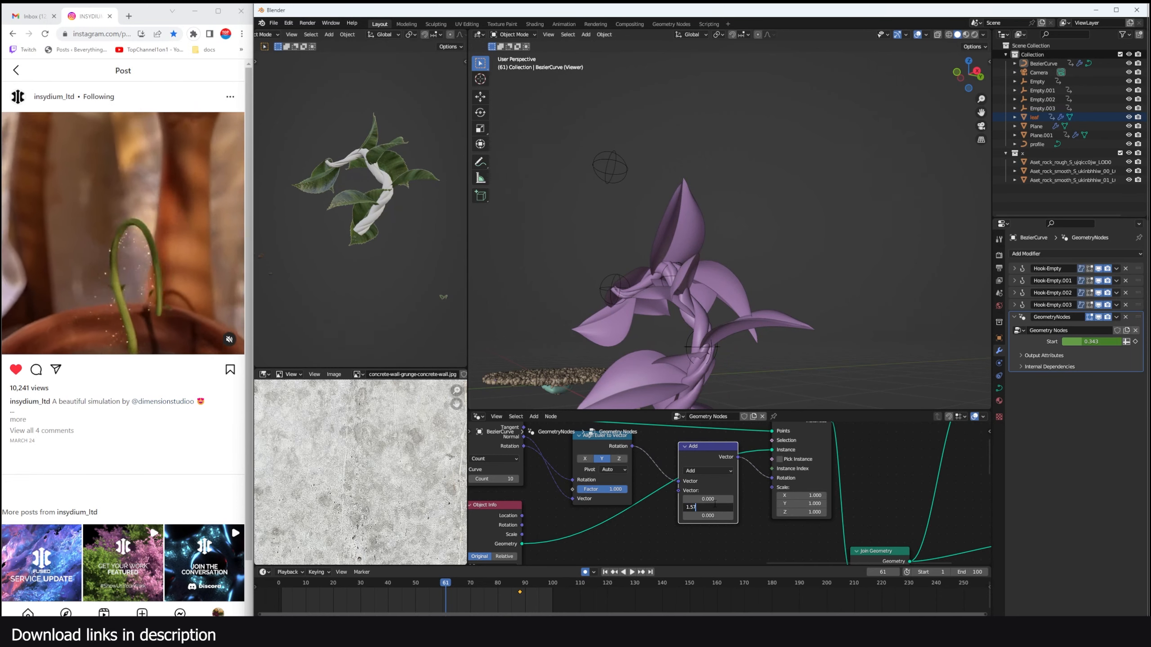
key("Return")
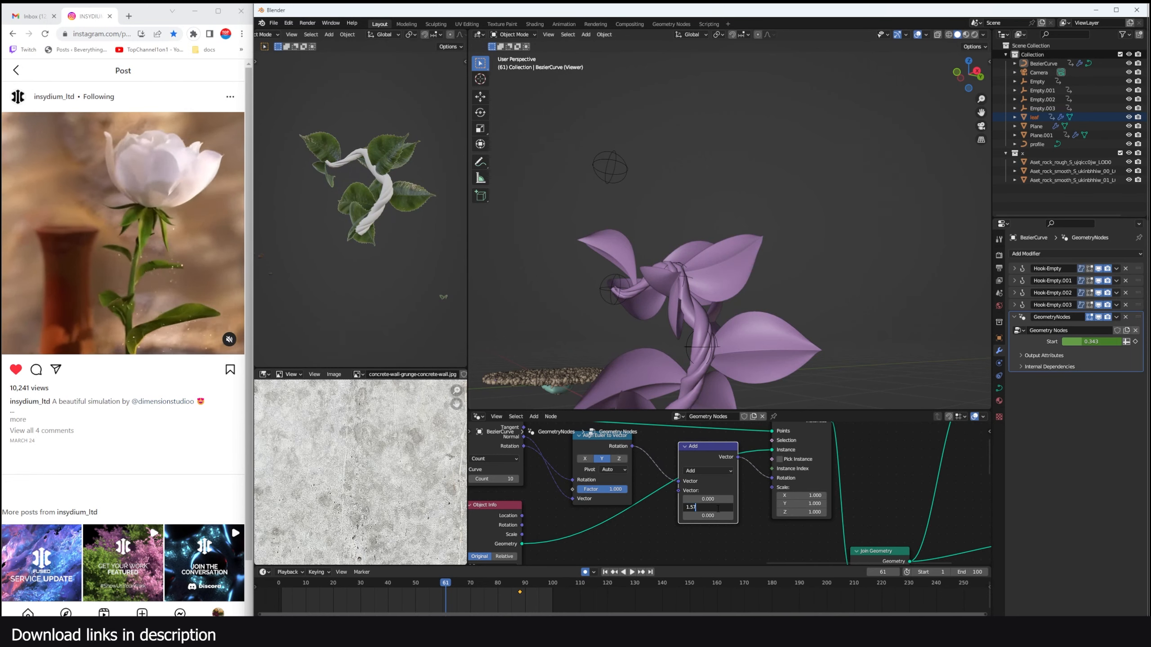
type("2")
key("Return")
mouse_move(735, 354)
middle_mouse_down()
mouse_move(741, 331)
mouse_move(713, 373)
mouse_move(778, 338)
mouse_move(757, 351)
middle_mouse_up()
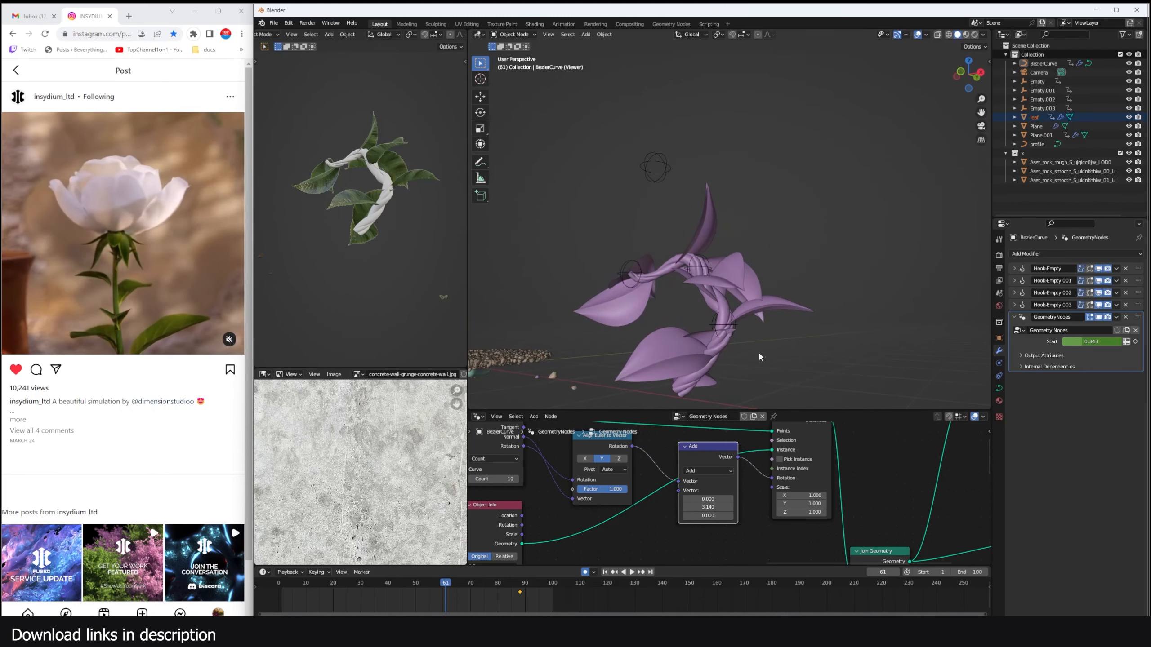
Step: Set the Add node's X value to about -0.43 and play the growth animation from the start
mouse_move(716, 497)
left_mouse_down()
mouse_move(689, 497)
mouse_move(699, 497)
left_mouse_up()
mouse_move(715, 376)
middle_mouse_down()
mouse_move(817, 305)
mouse_move(757, 310)
mouse_move(720, 376)
middle_mouse_up()
scroll(686, 484, "down", 4)
left_click(275, 605)
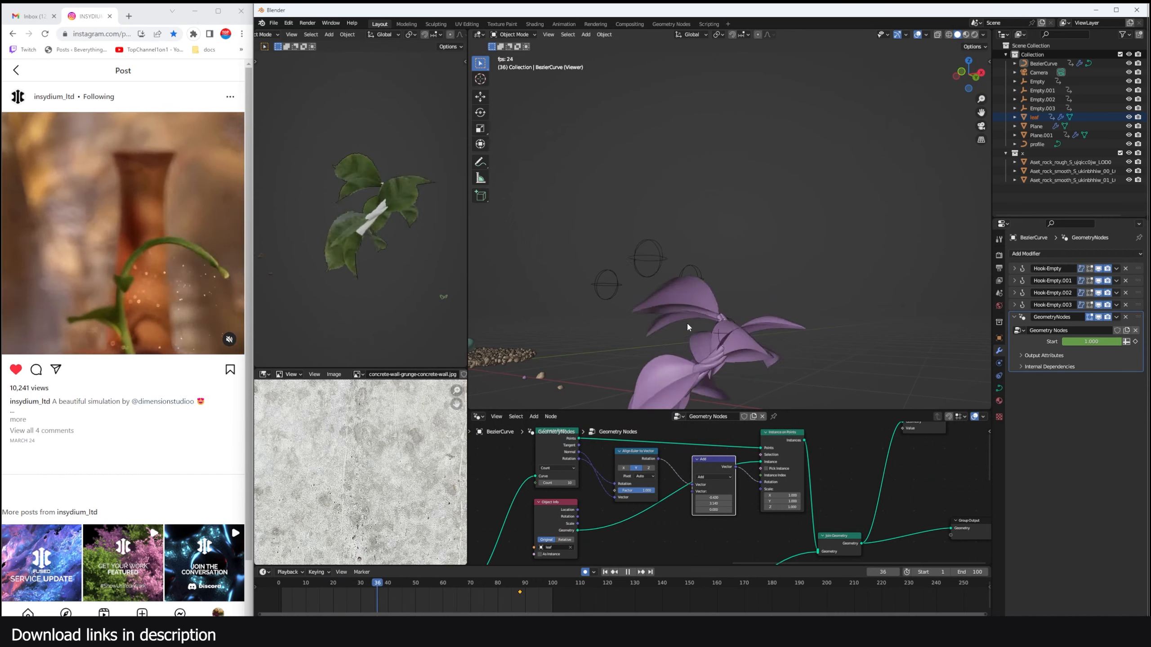
key("space")
scroll(847, 479, "down", 1)
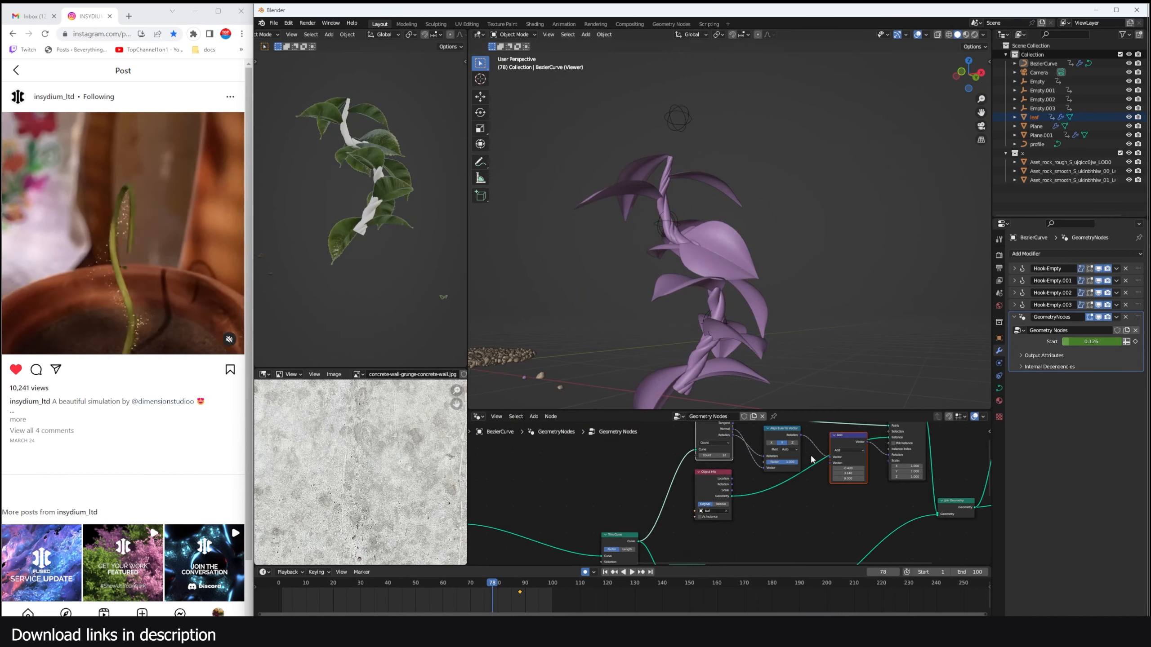
Step: Rearrange the nodes around Set Curve Tilt and Trim Curve to make room in the stem's node chain
left_click(787, 530)
scroll(694, 213, "down", 1)
middle_click_drag(692, 210, 702, 199)
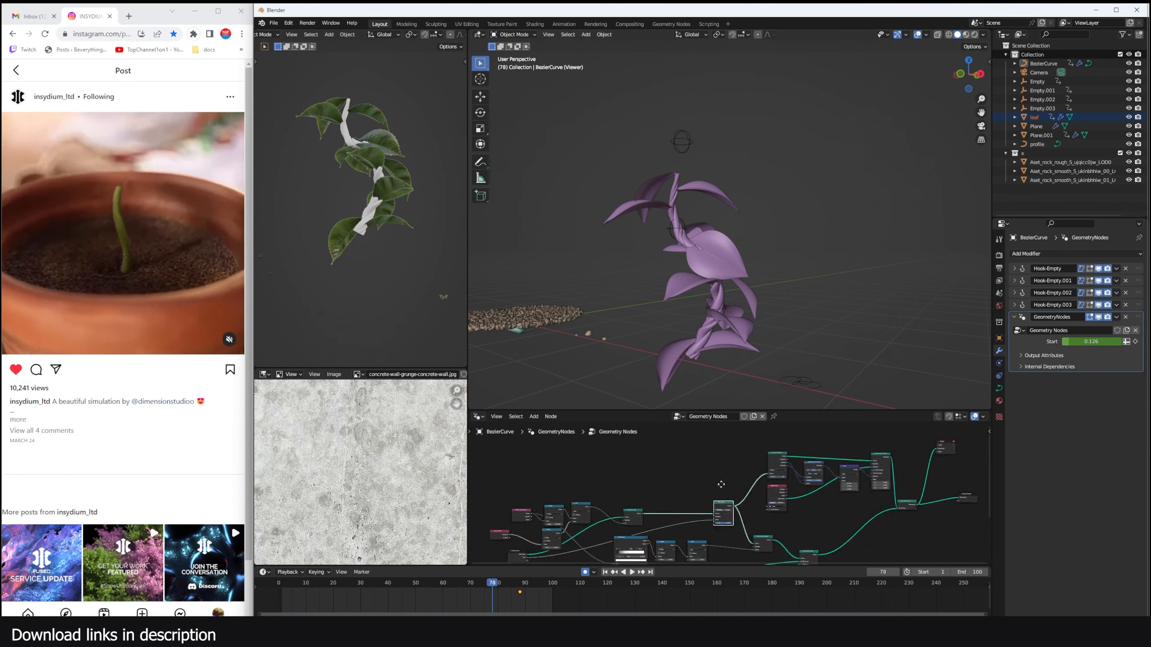
middle_click_drag(588, 497, 637, 492)
scroll(636, 492, "up", 5)
left_click_drag(686, 511, 707, 495)
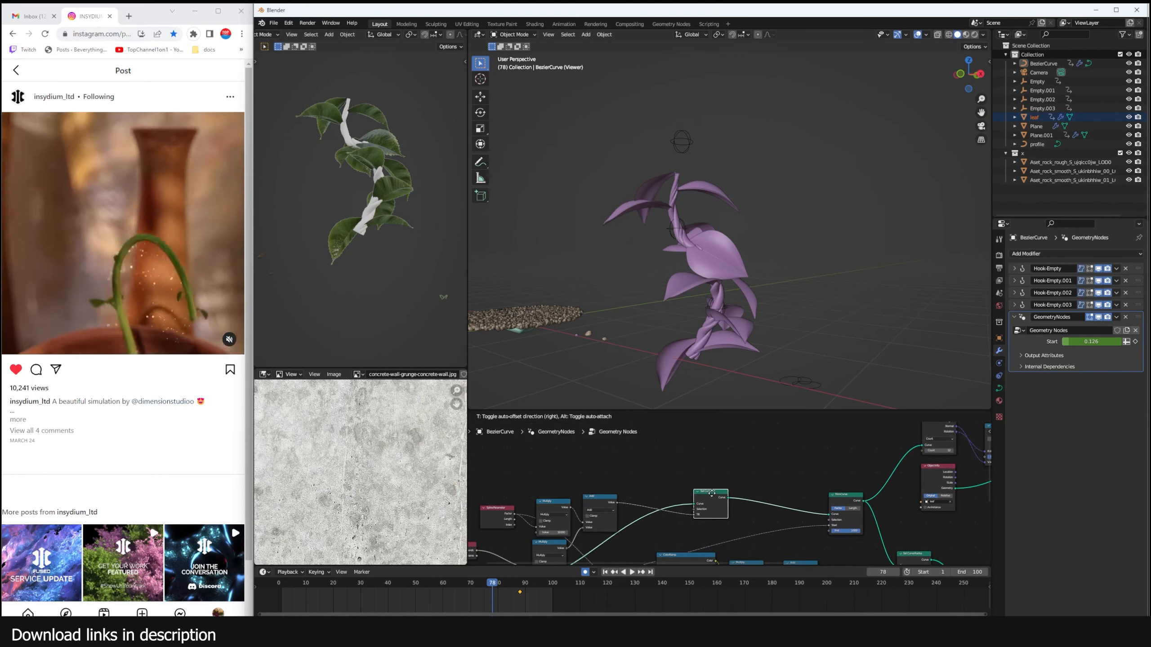
scroll(834, 525, "up", 1)
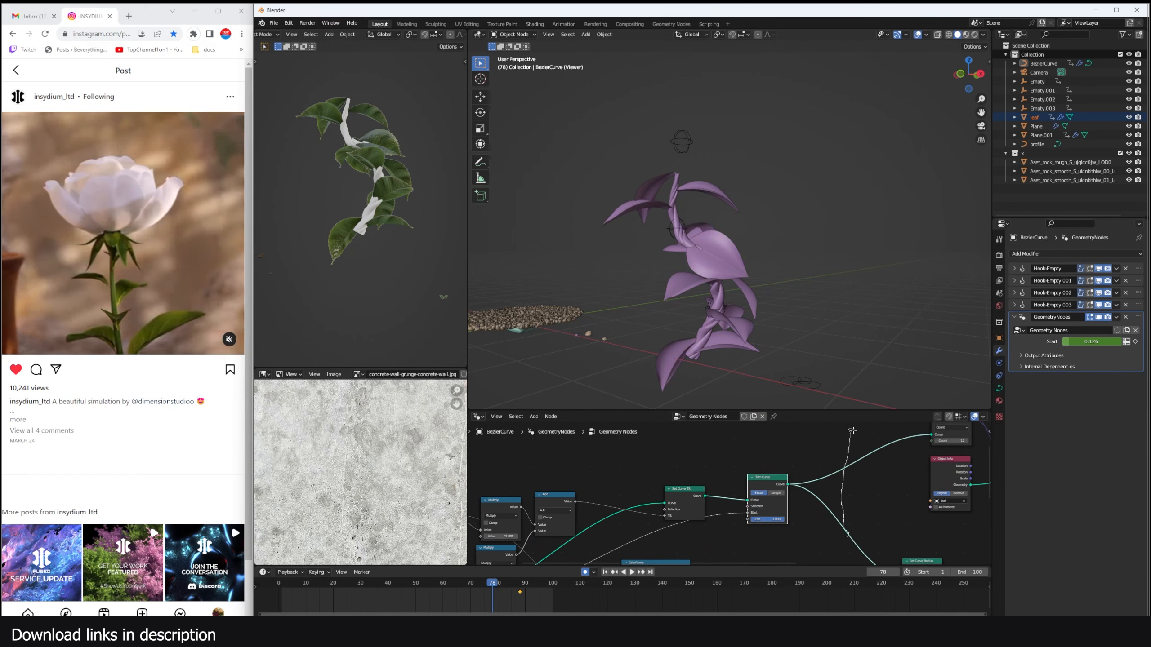
Step: Add a reroute joining Trim Curve's two outgoing links and move it away from the node
right_click_drag(853, 430, 853, 431, "shift")
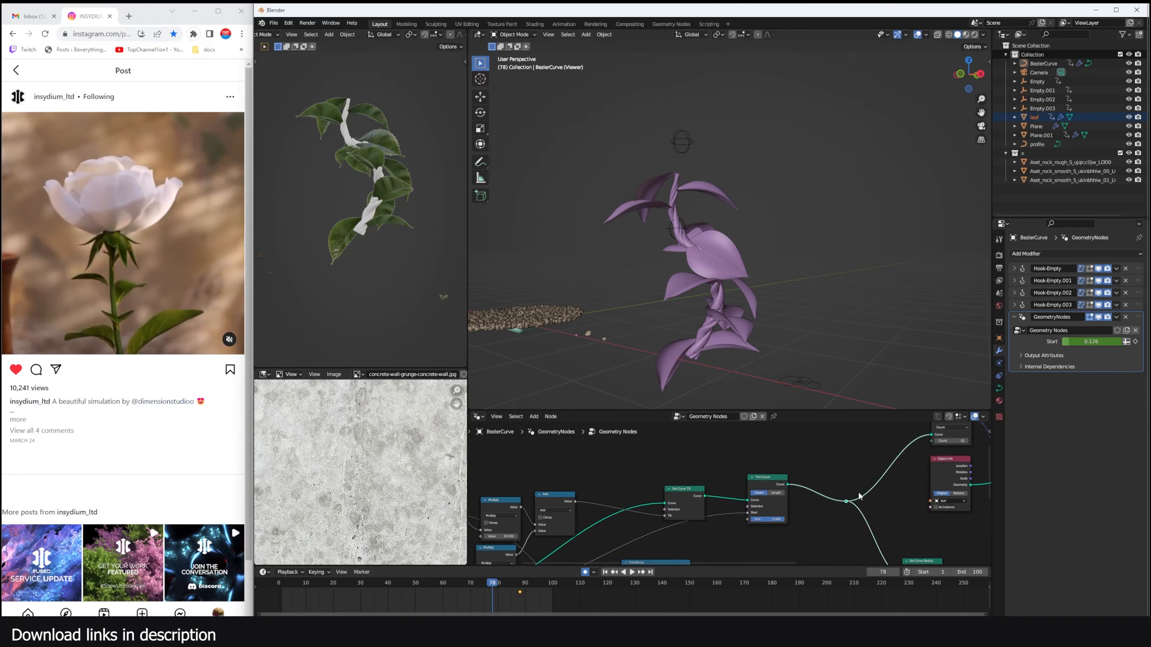
scroll(856, 496, "up", 1)
key("g")
scroll(845, 487, "down", 1)
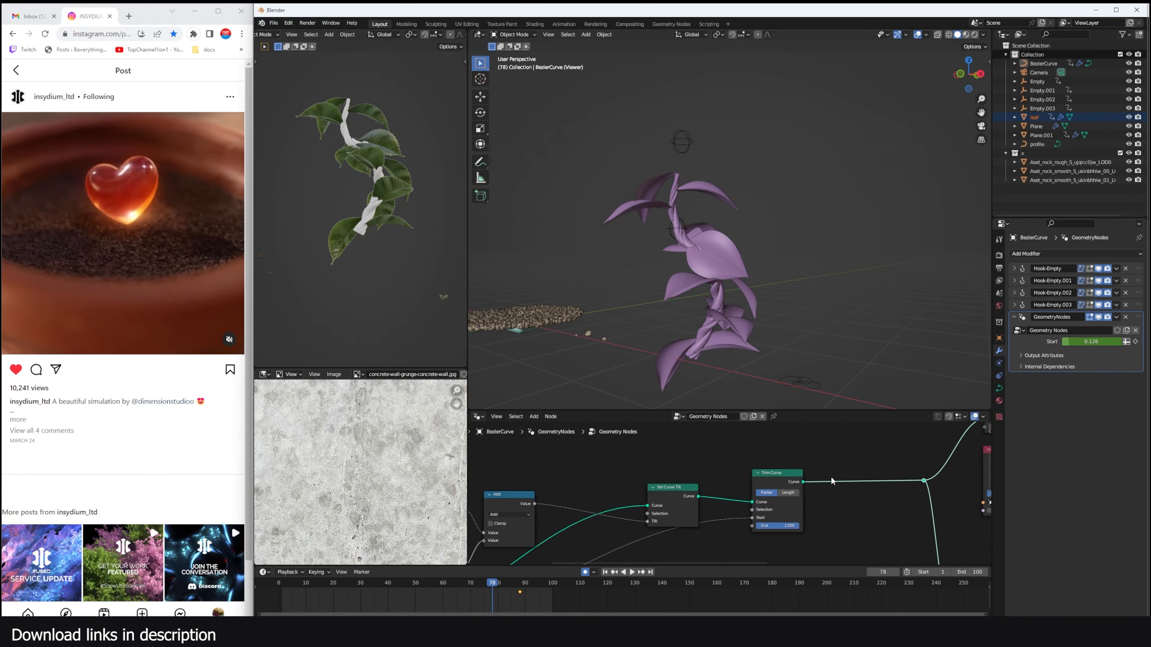
Step: Insert a Capture Attribute node between Trim Curve and the reroute
key("shift+a")
left_click(831, 457)
type("ca")
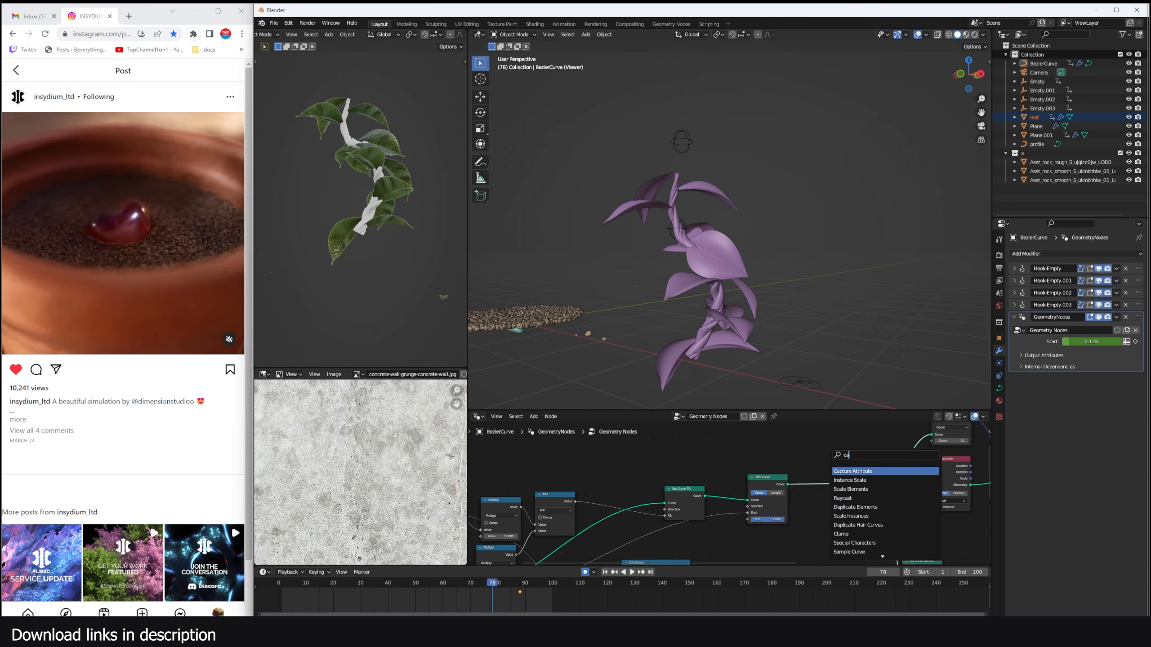
left_click(840, 471)
left_click(845, 479)
scroll(724, 320, "up", 1)
middle_click_drag(723, 316, 721, 347)
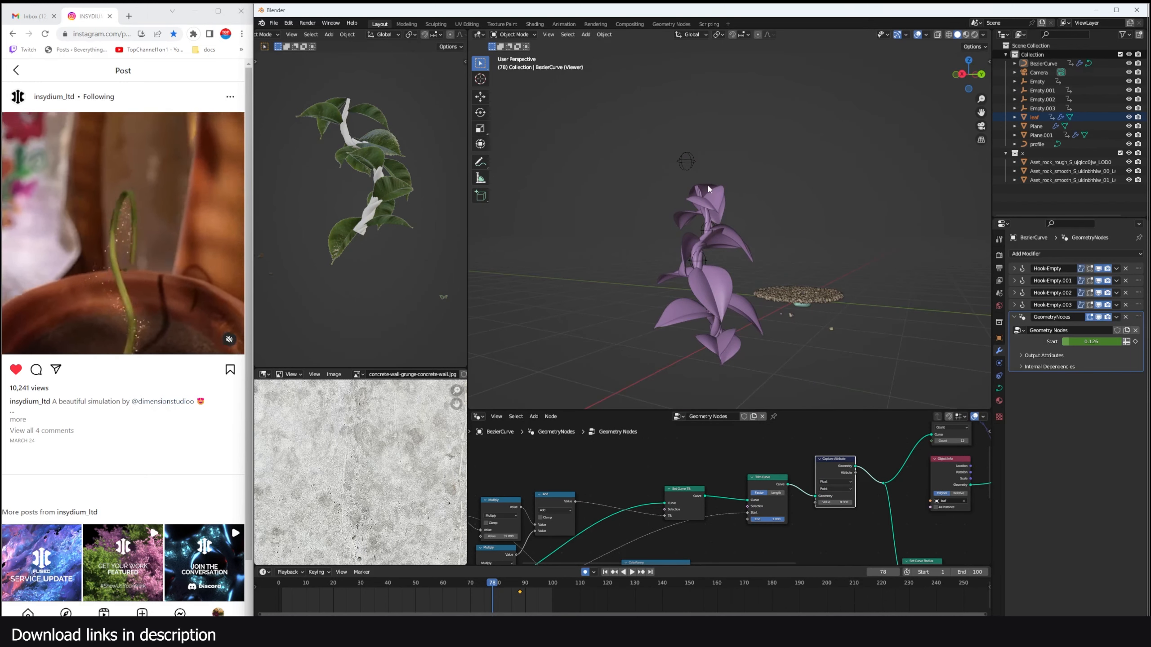
Step: Connect the Spline Parameter node's Factor output to the Value input of Capture Attribute
middle_click_drag(861, 503, 783, 516)
middle_click_drag(714, 198, 806, 211)
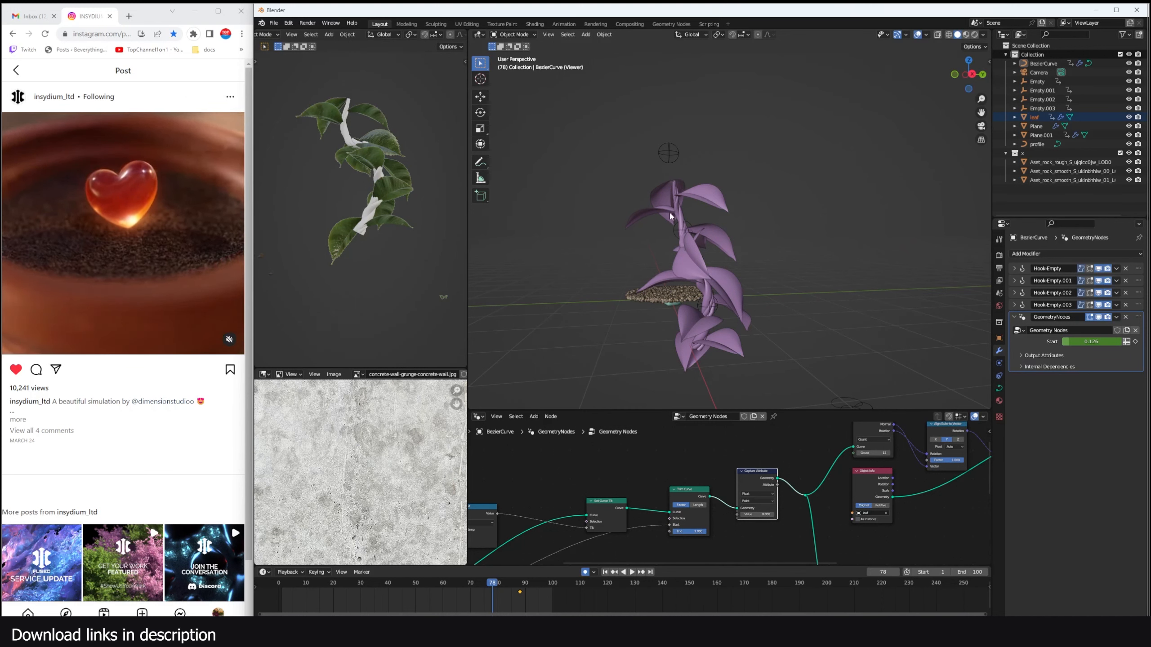
scroll(677, 452, "down", 4)
middle_click_drag(677, 452, 758, 446)
scroll(729, 467, "up", 3)
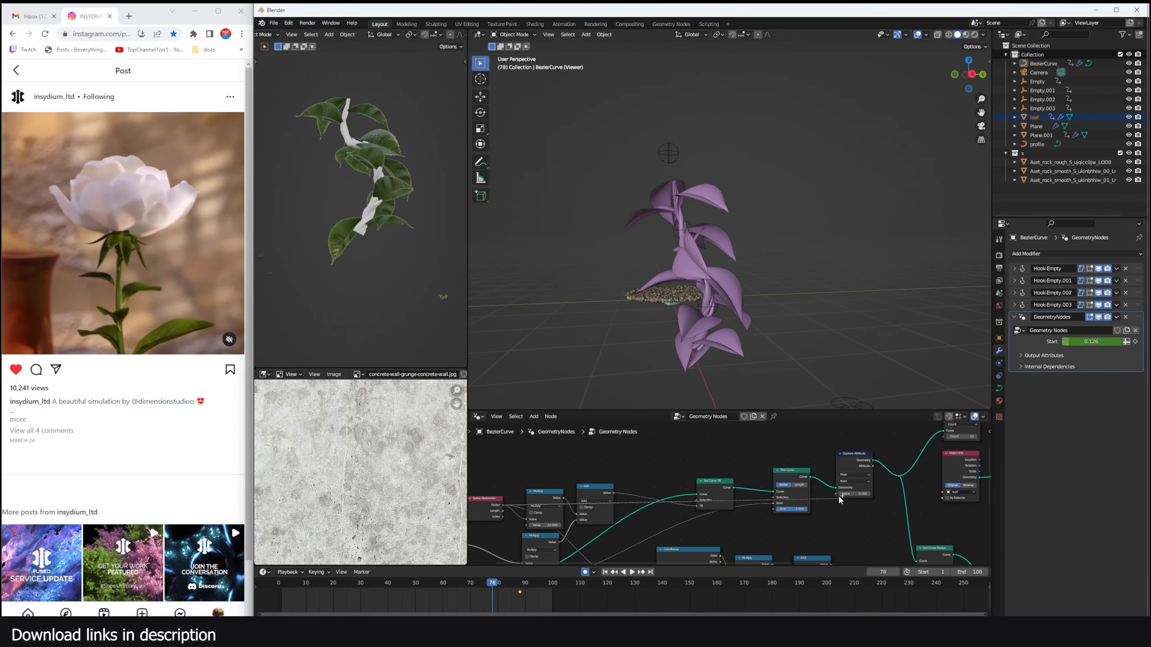
Step: Connect Capture Attribute's Attribute output to Instance on Points' Scale, and check the leaf sizes along the stem up to frame 53
middle_click_drag(854, 491, 609, 523)
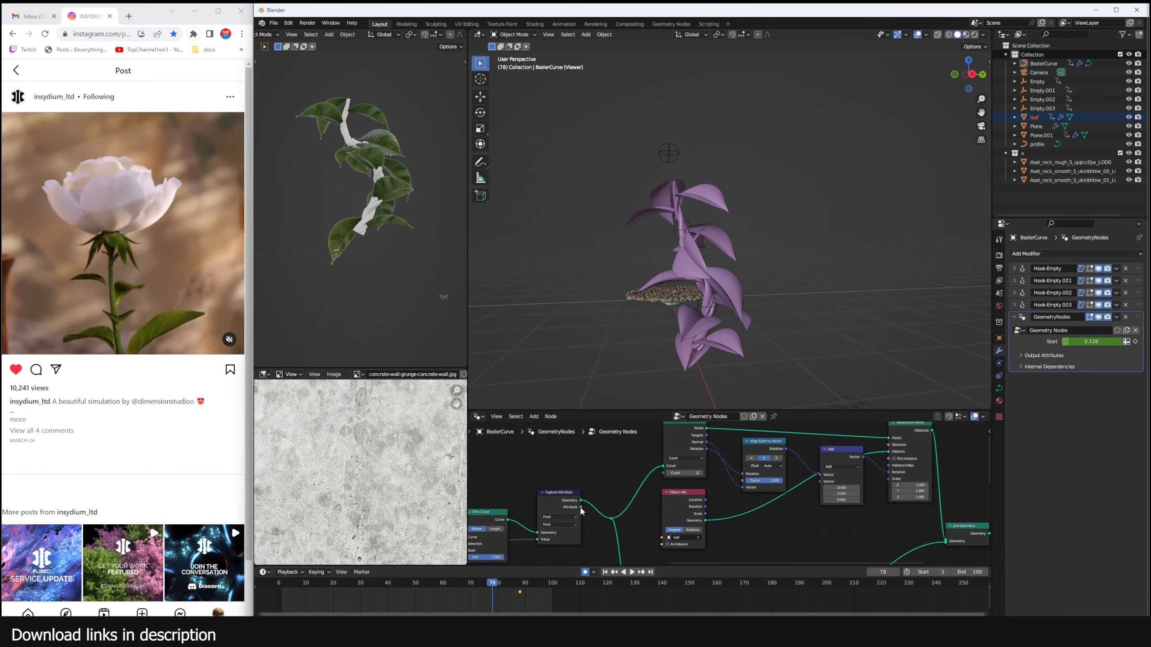
left_click_drag(894, 480, 893, 479)
middle_click_drag(742, 327, 642, 266)
scroll(795, 319, "up", 3)
scroll(692, 291, "down", 3)
scroll(680, 283, "up", 2)
middle_click_drag(642, 151, 707, 139)
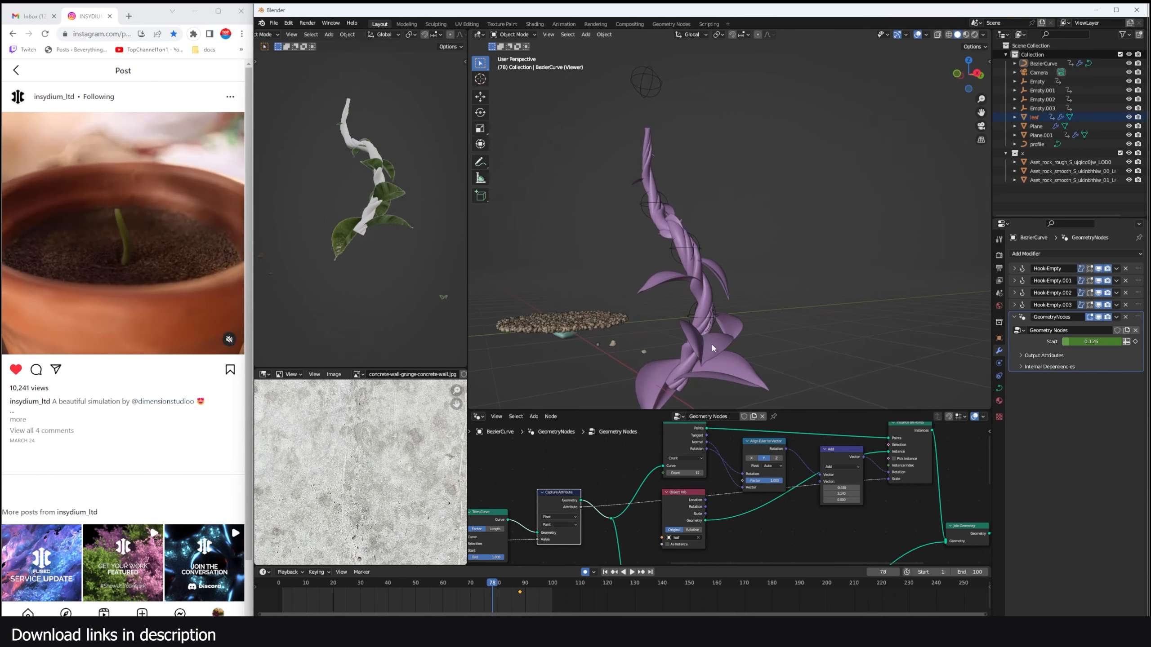
middle_click_drag(712, 343, 611, 330)
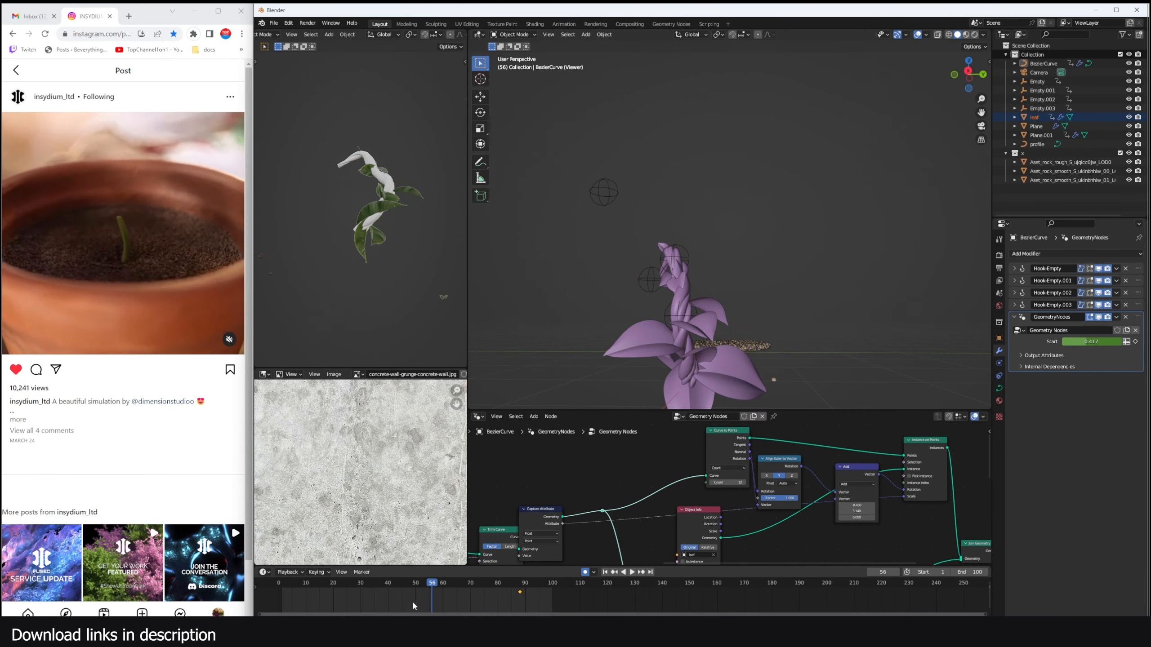
mouse_move(412, 601)
left_mouse_down()
mouse_move(375, 595)
mouse_move(431, 598)
mouse_move(405, 597)
mouse_move(422, 599)
left_mouse_up()
Step: Insert a Set Curve Normal node before Curve to Points and set its mode to Z Up
scroll(688, 538, "up", 3)
key("shift+a")
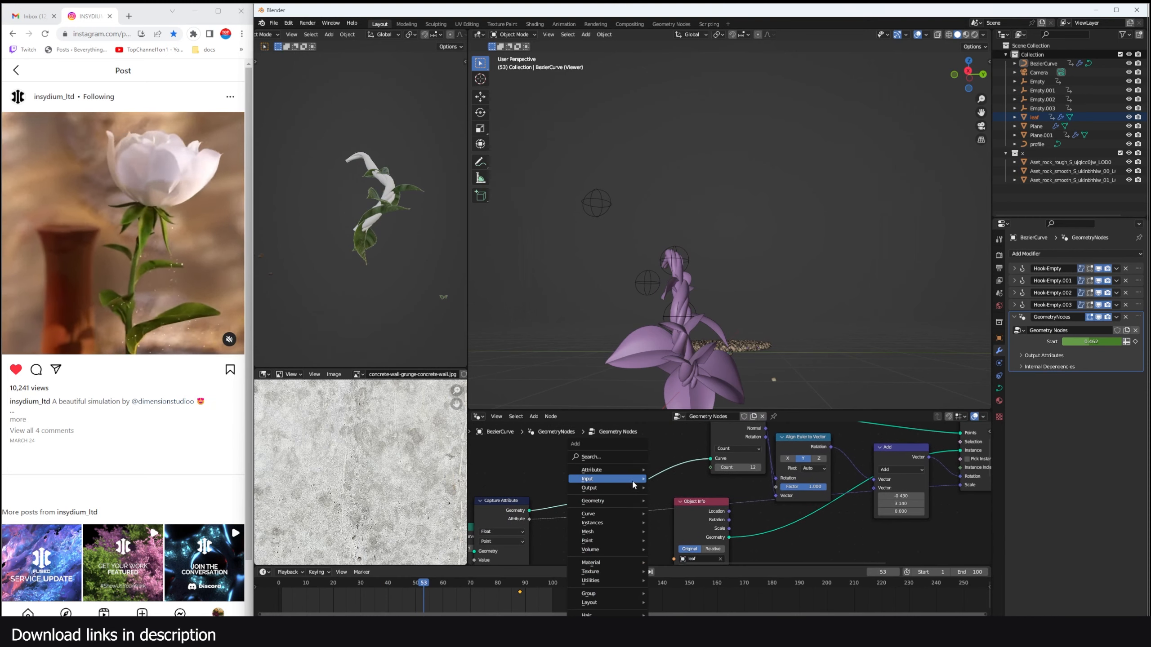
left_click(616, 458)
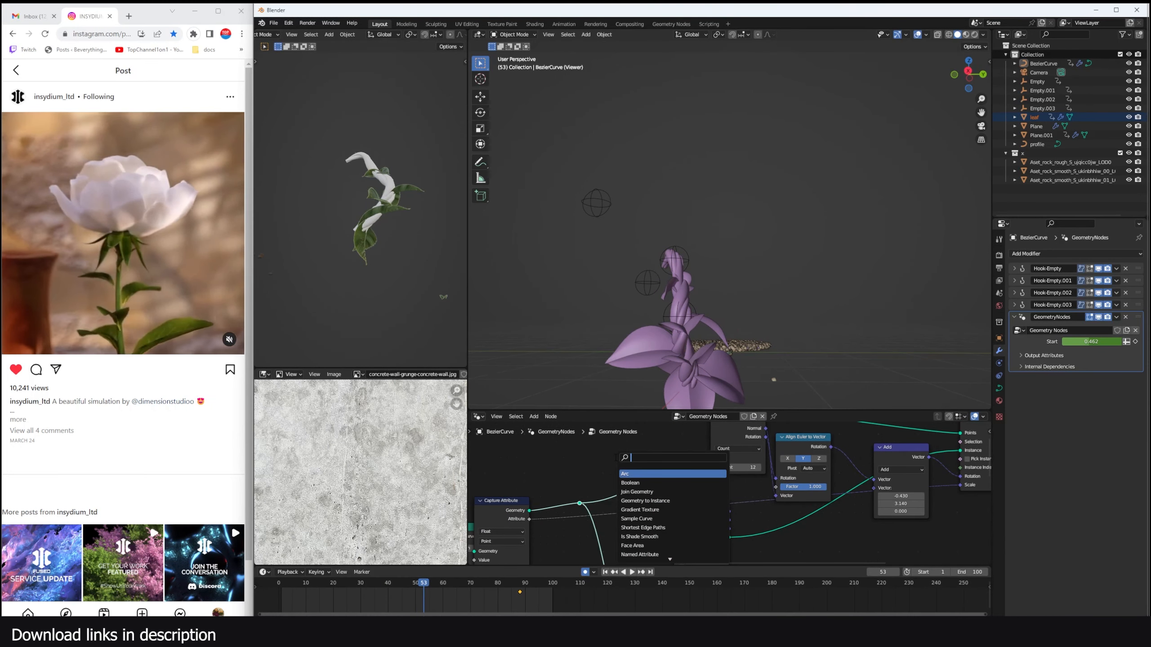
type("set curve normal")
key("Return")
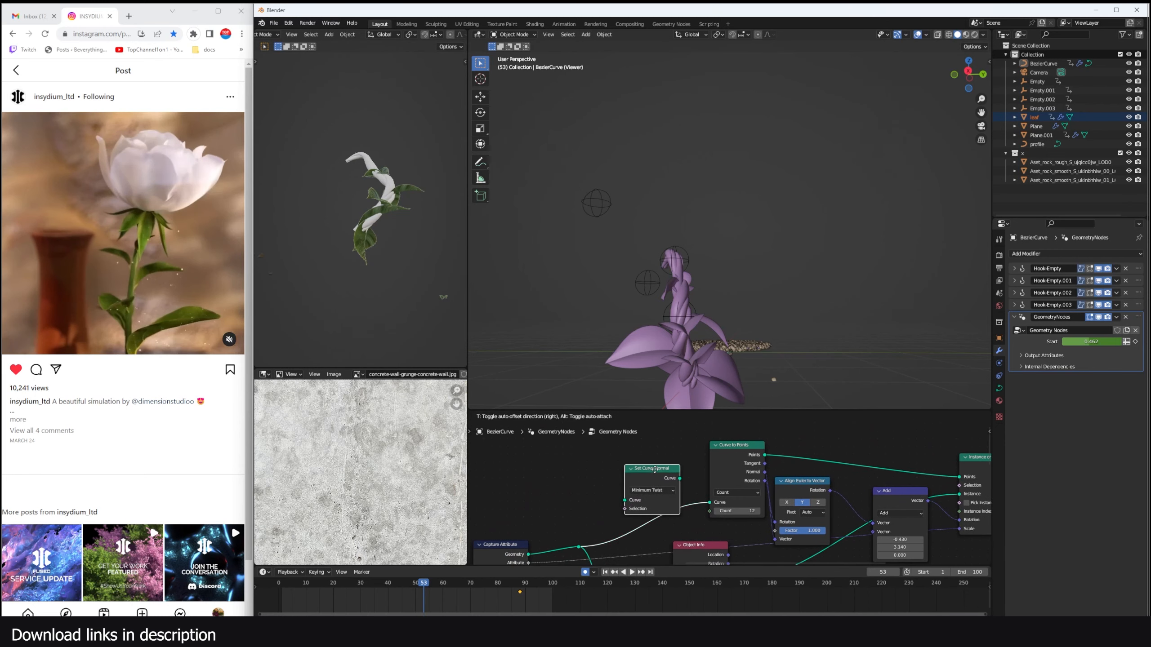
left_click(648, 485)
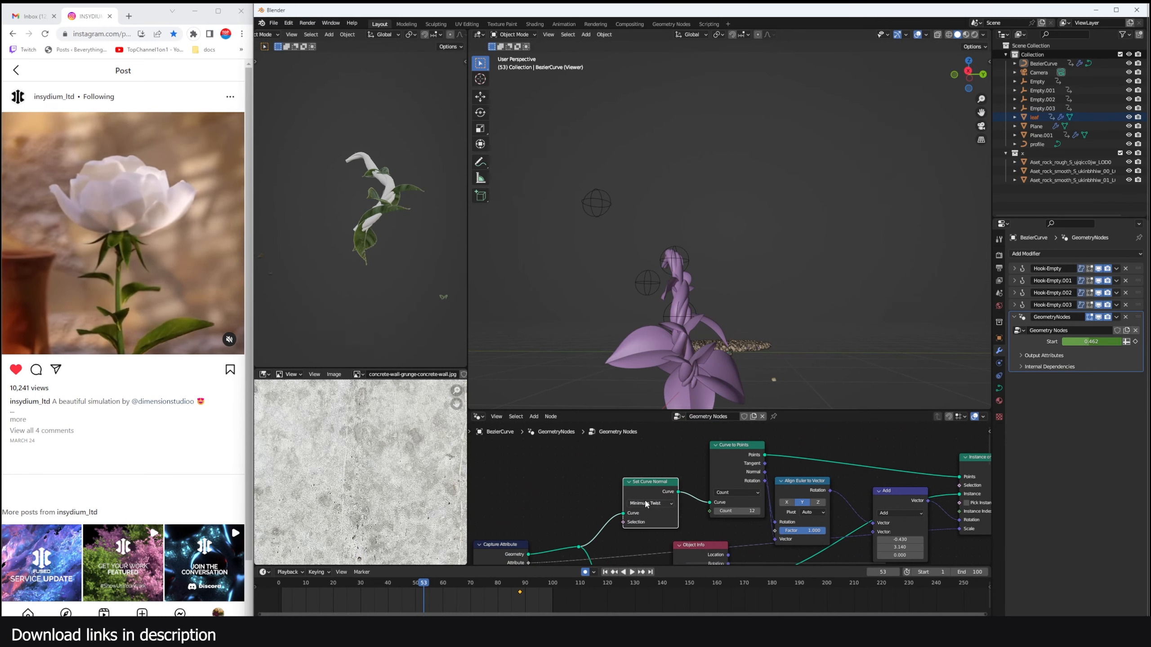
left_click(643, 522)
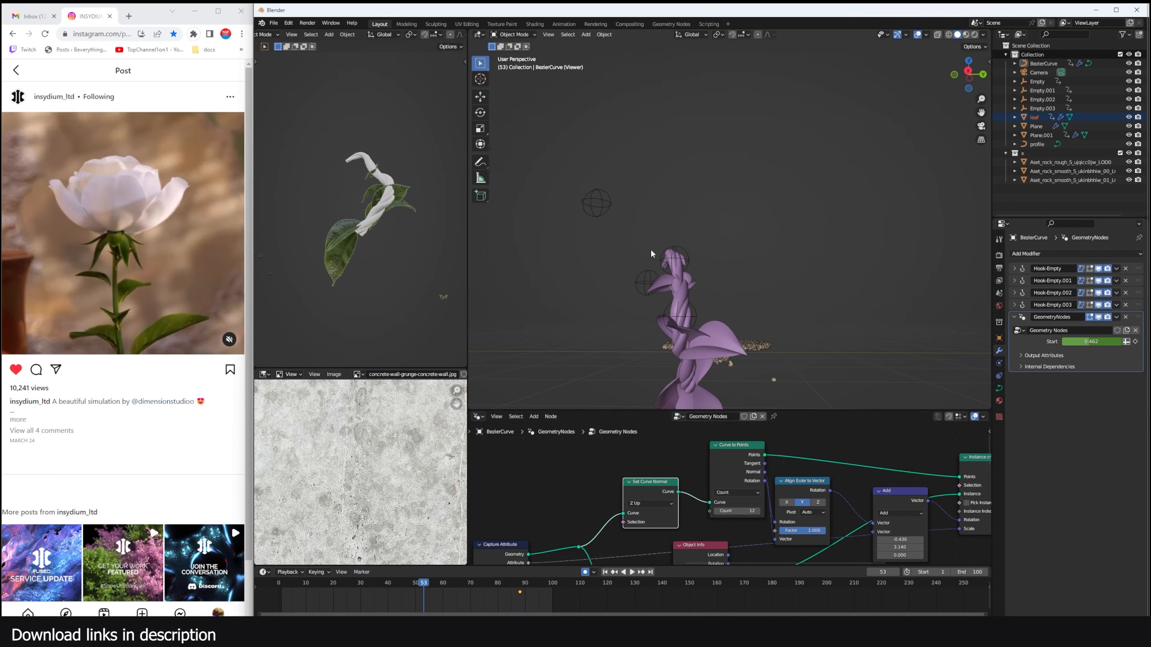
middle_click_drag(650, 249, 596, 403)
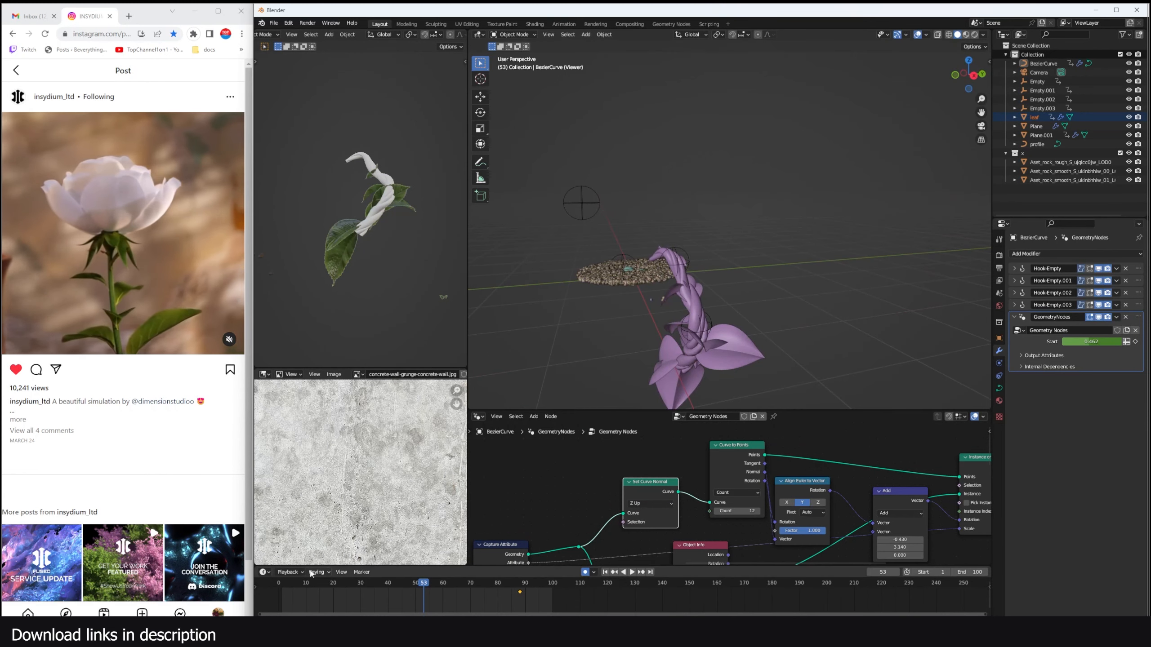
Step: Move Empty.004 down along Z to about -1.49 m beneath the gravel and play the animation to check the stem
key("space")
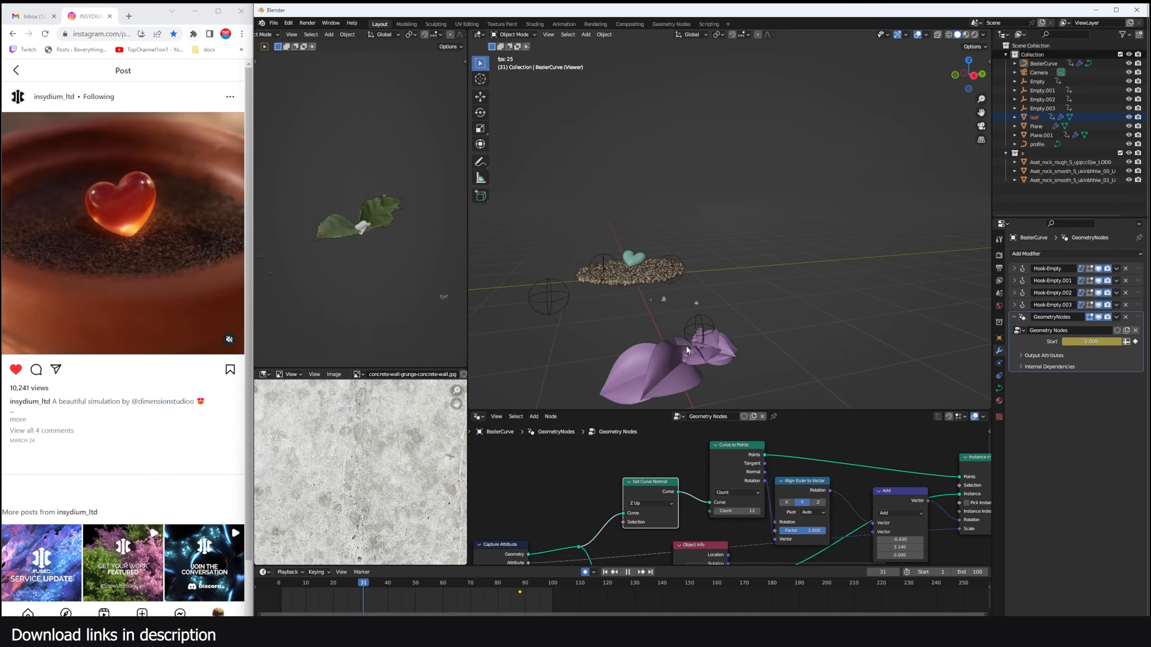
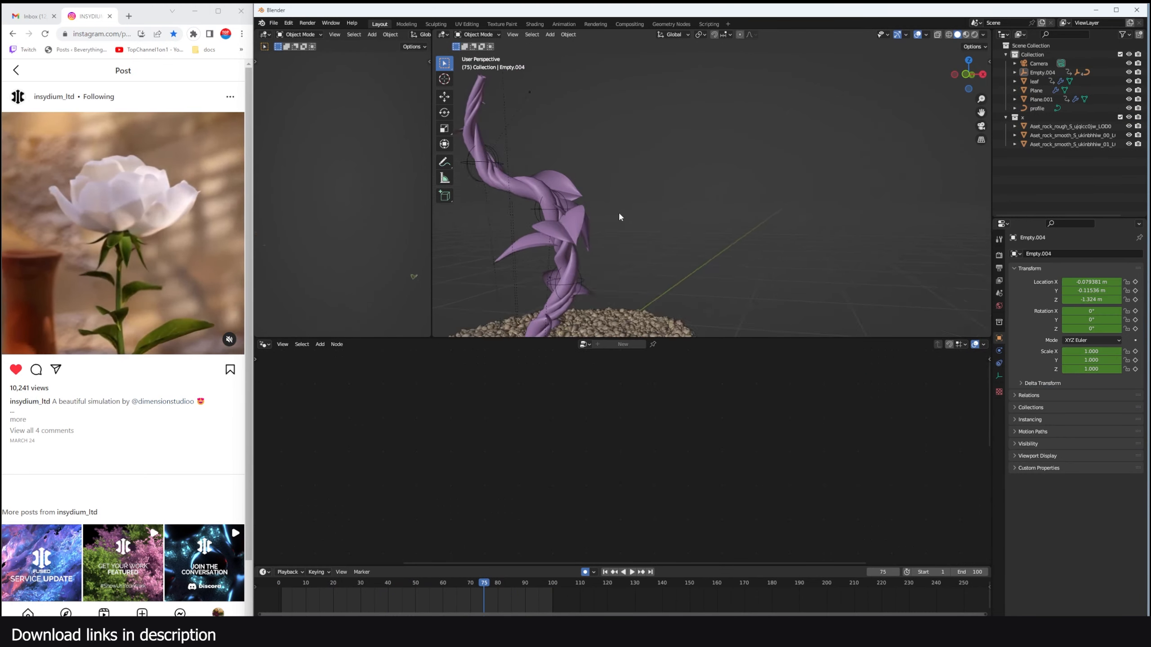
middle_click_drag(619, 213, 687, 234, "shift")
scroll(687, 235, "down", 4)
middle_click_drag(674, 281, 686, 264, "shift")
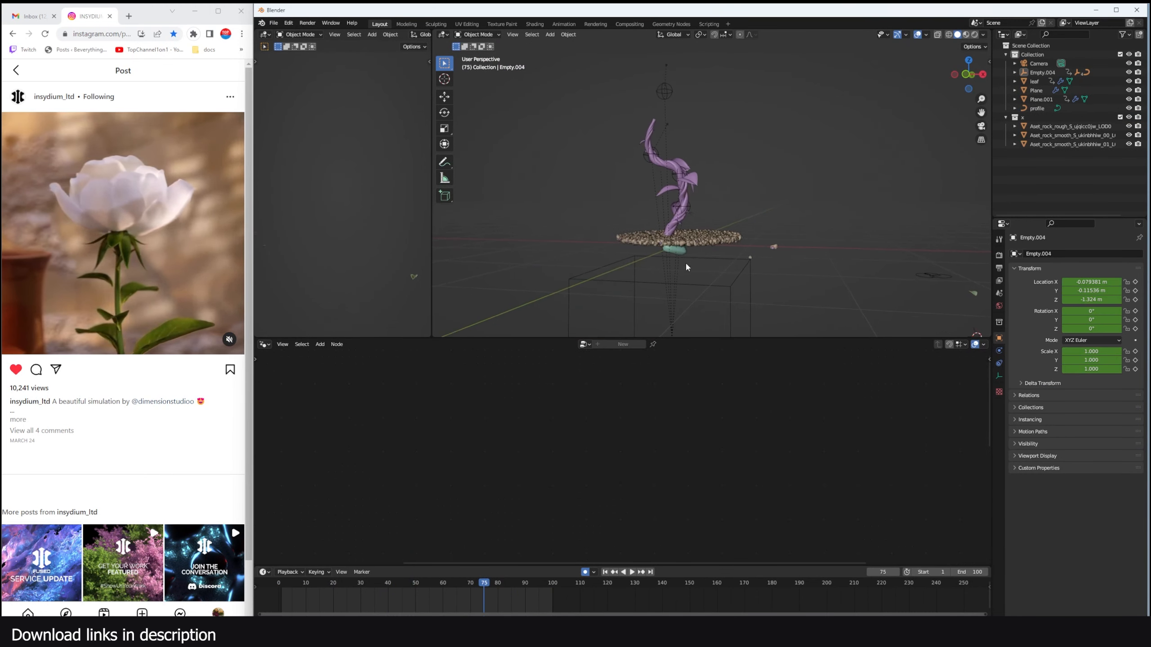
left_click(697, 285)
key("g")
key("z")
left_click(697, 298)
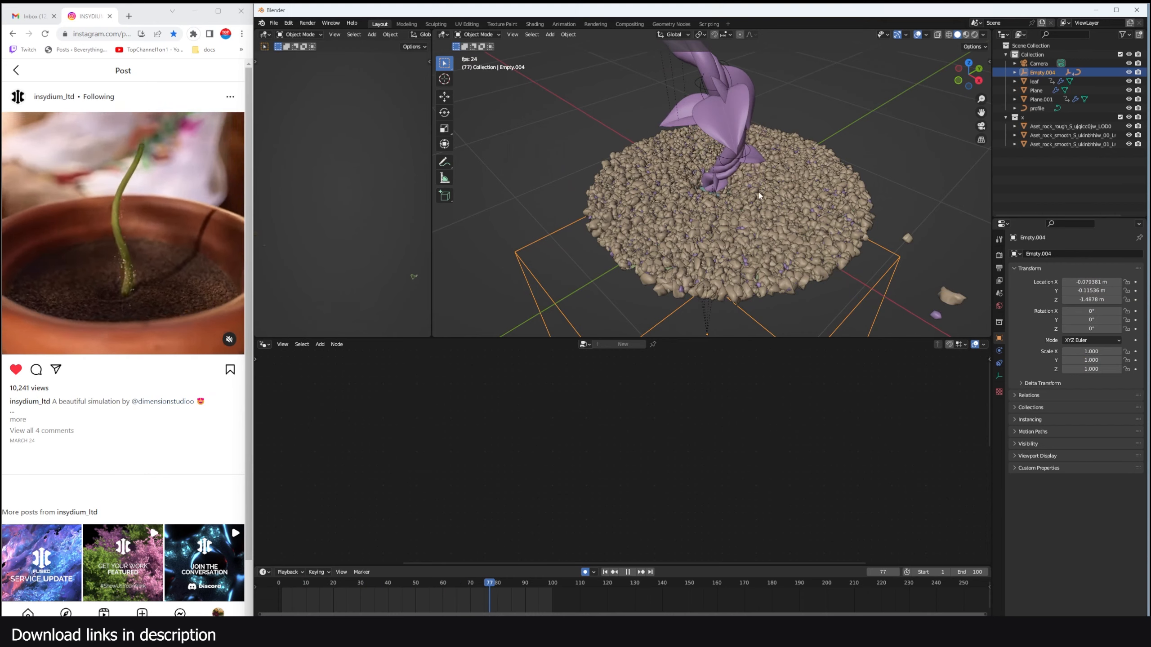
key("space")
scroll(745, 182, "down", 1)
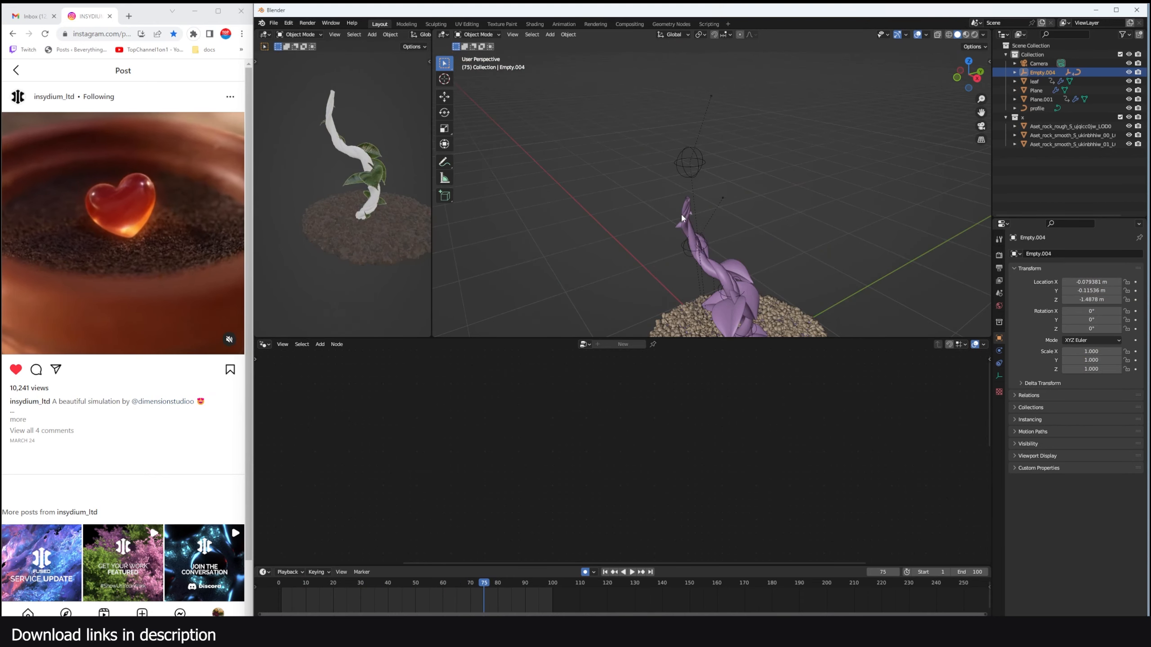
Step: Select the stem curve and insert a Set Material node with material 1 between Instance on Points and Join Geometry
left_click(708, 273)
scroll(902, 522, "down", 6)
scroll(687, 498, "up", 5)
middle_click_drag(822, 492, 731, 473)
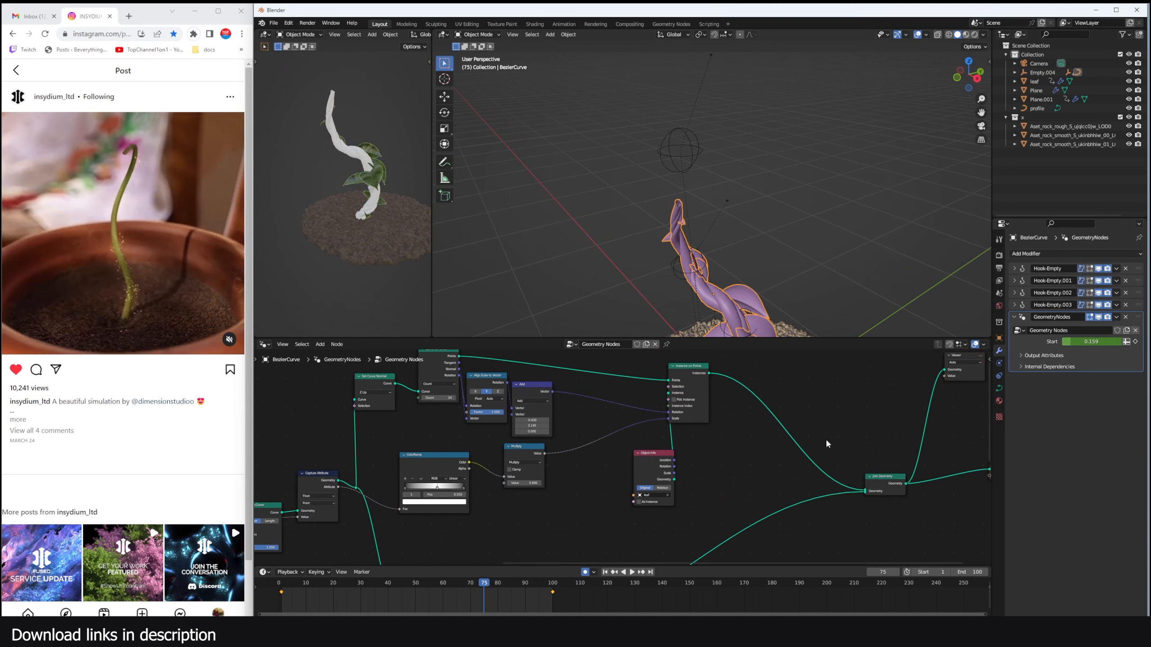
key("shift+a")
type("sset")
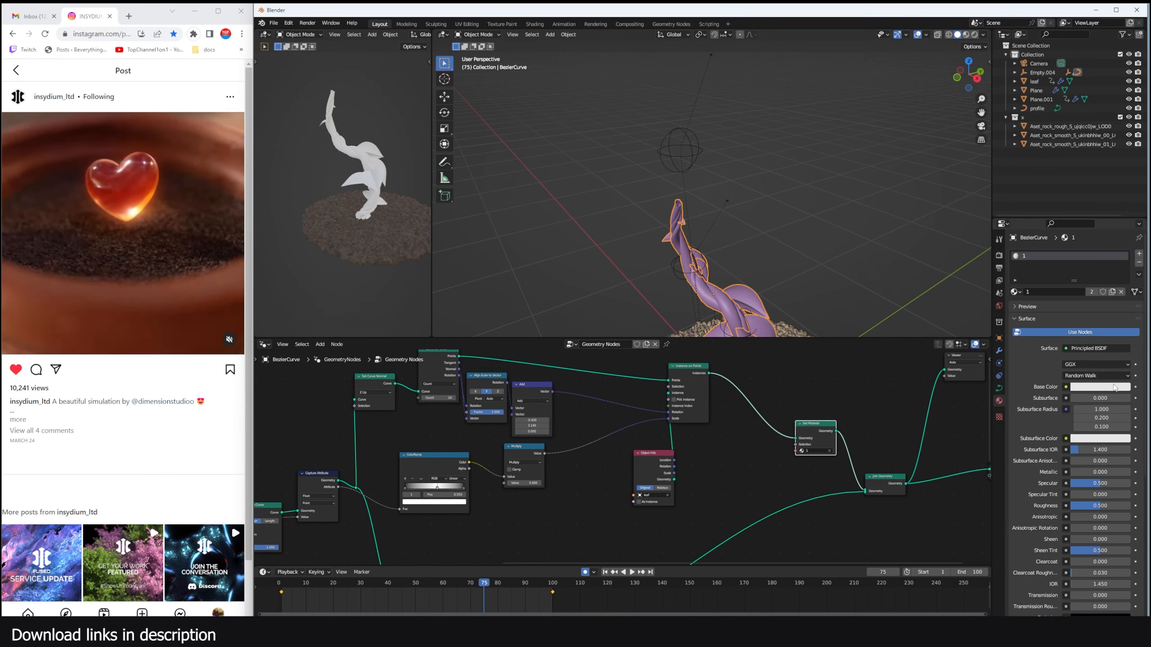
Step: Change the Base Color of material 1 to green
left_click(1112, 387)
left_click(1056, 282)
left_click_drag(1123, 305, 1124, 261)
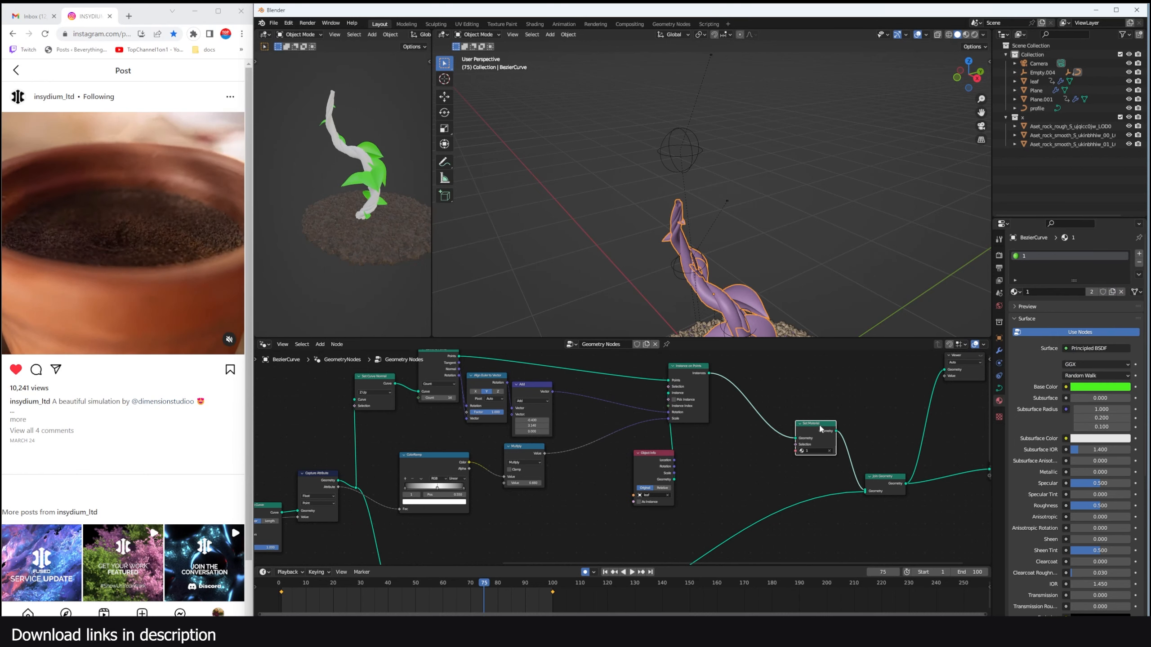
Step: Detach the Set Material node from the leaf instances and insert it on the stem geometry link into Join Geometry
left_click_drag(821, 428, 804, 485, "alt")
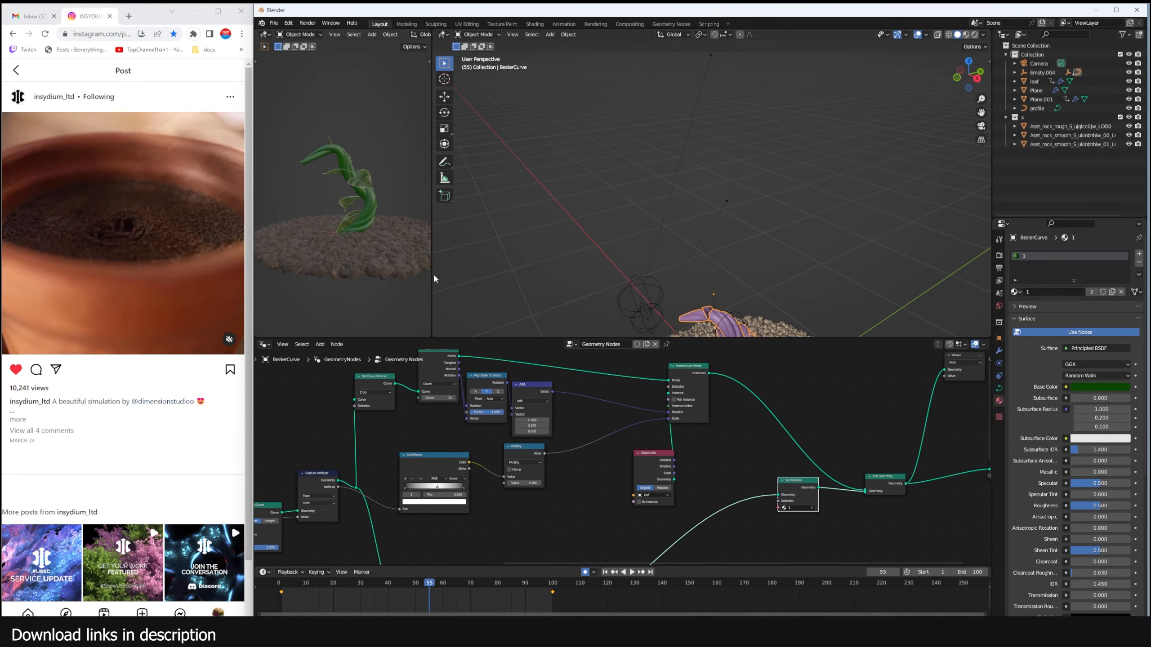
middle_click_drag(405, 494, 650, 467)
scroll(544, 473, "down", 3)
middle_click_drag(544, 473, 721, 447)
scroll(607, 494, "up", 4)
middle_click_drag(702, 537, 586, 447)
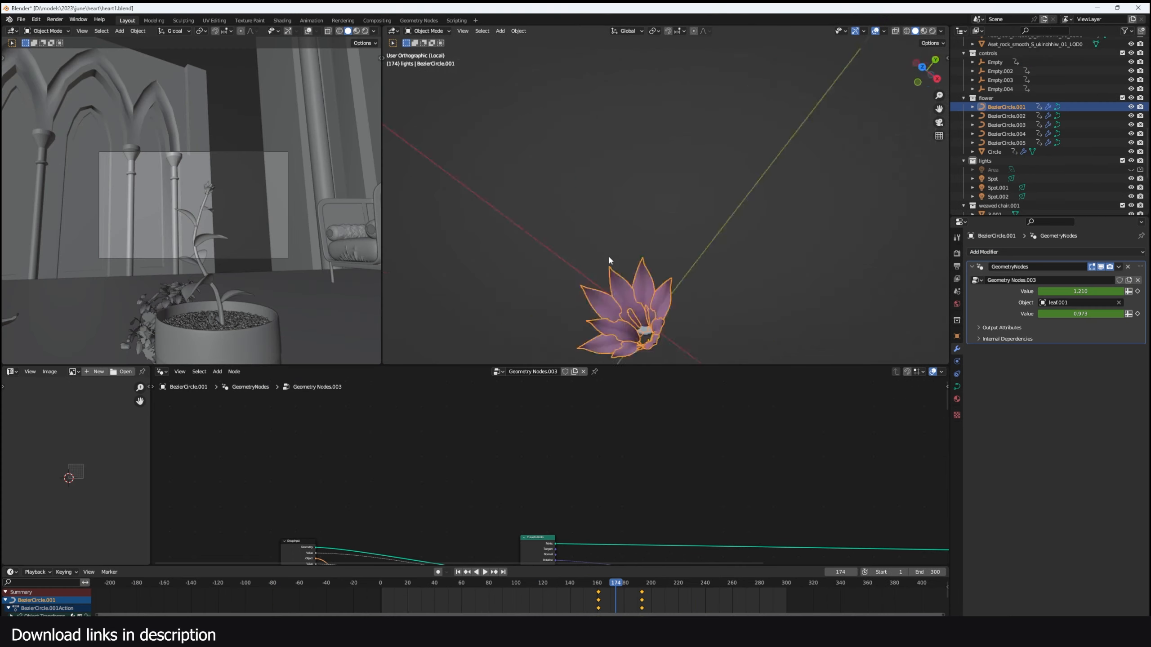
Step: Examine the isolated petal flower from above and from the side, and return to the full scene
key("KP_7")
middle_click_drag(565, 235, 659, 390)
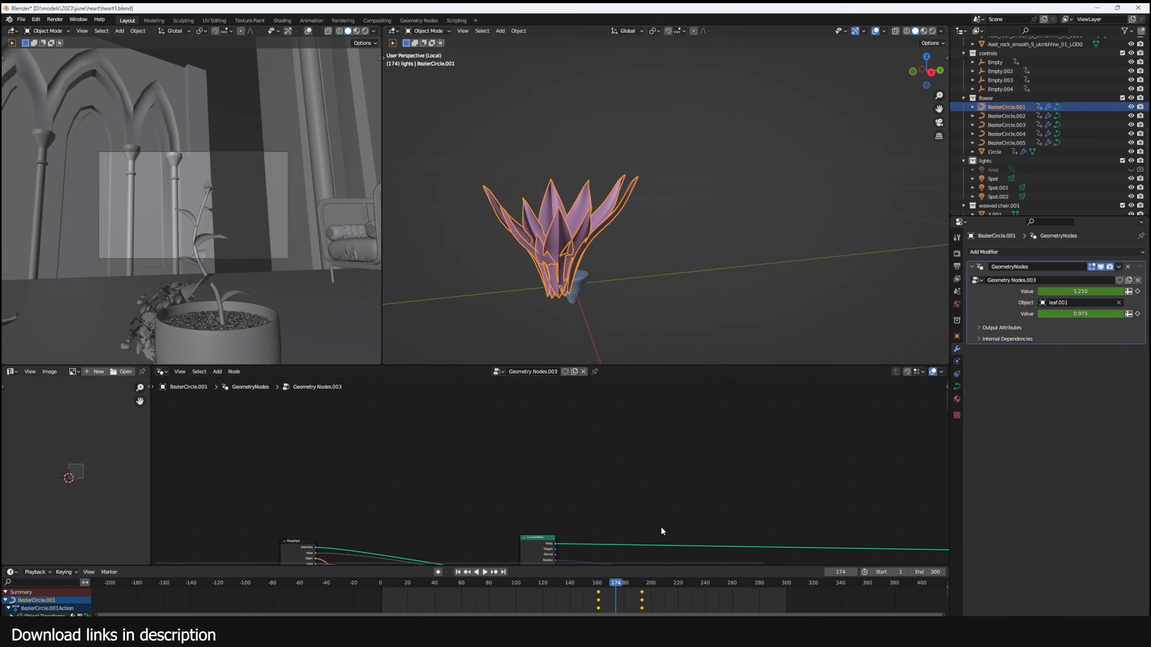
key("KP_7")
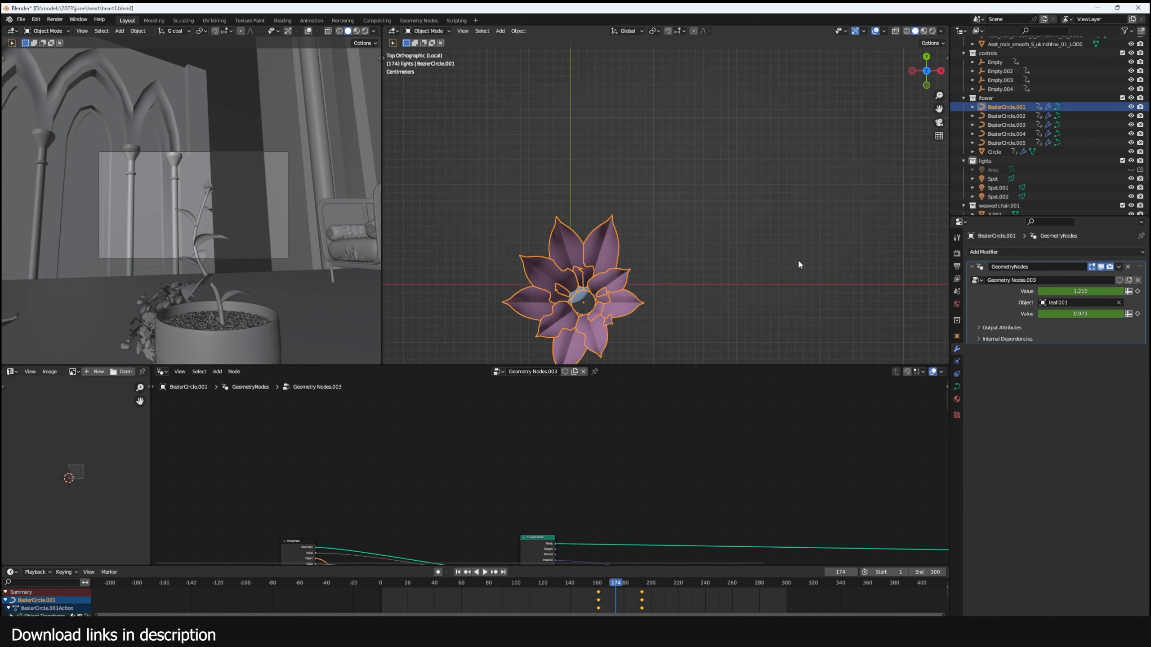
middle_click_drag(798, 260, 591, 144)
key("KP_Divide")
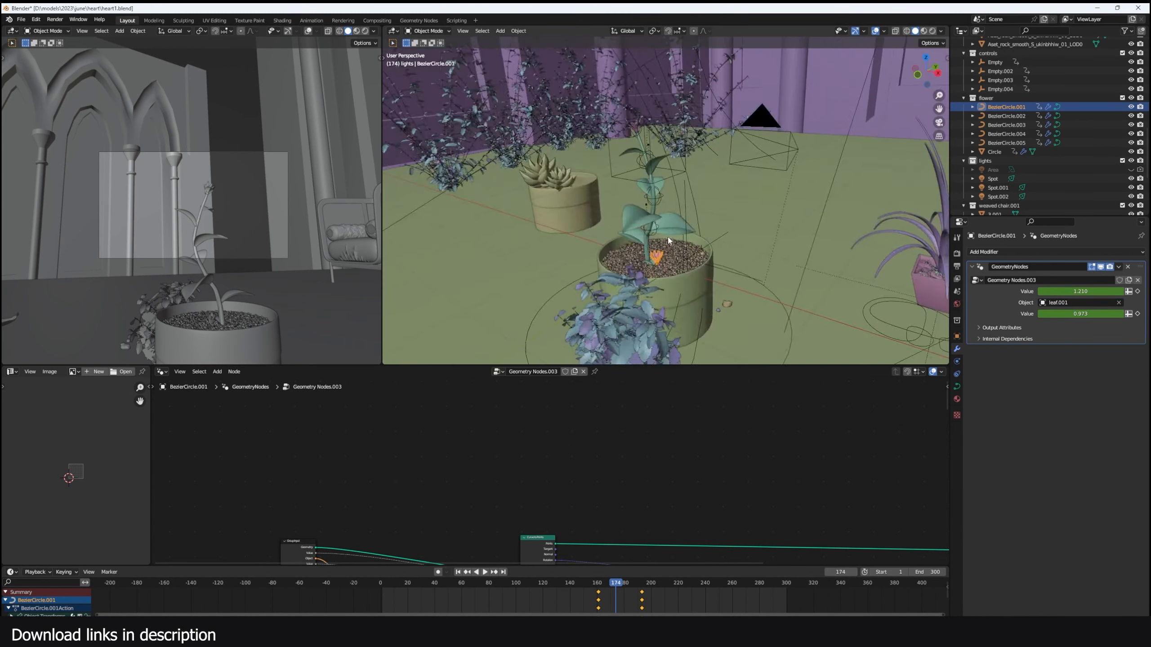
Step: Select the single leaf on the floor, go to frame 200, and inspect the blooming flower in Material Preview shading
left_click(714, 327)
middle_click_drag(714, 324, 701, 303, "shift")
left_click(686, 266)
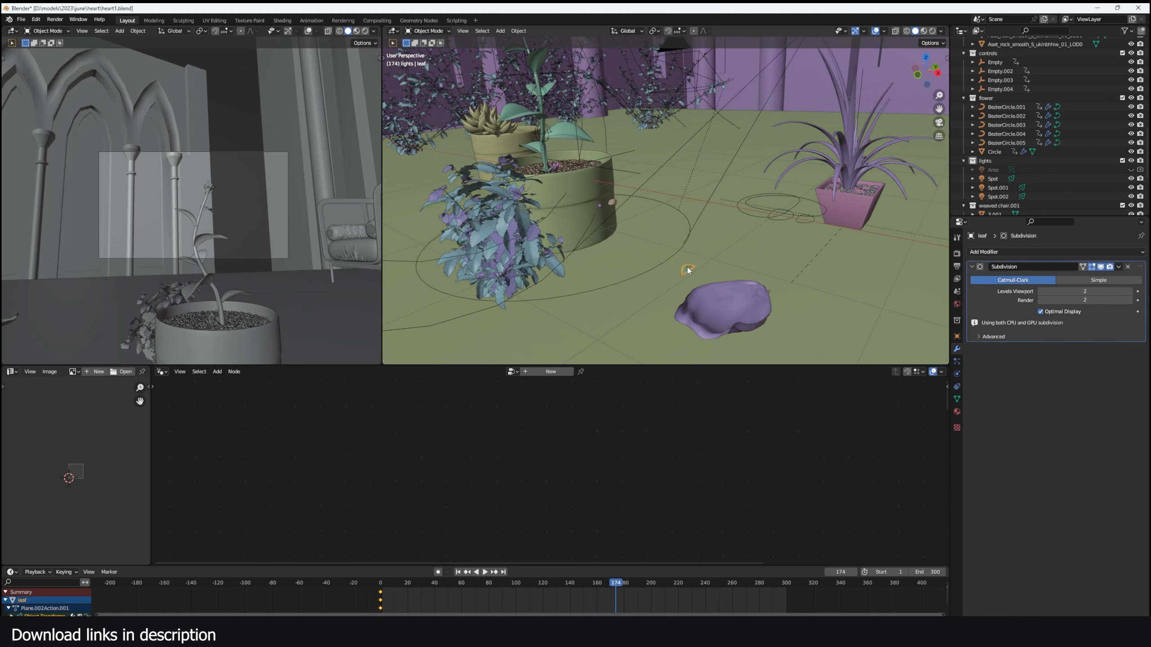
scroll(691, 290, "up", 3)
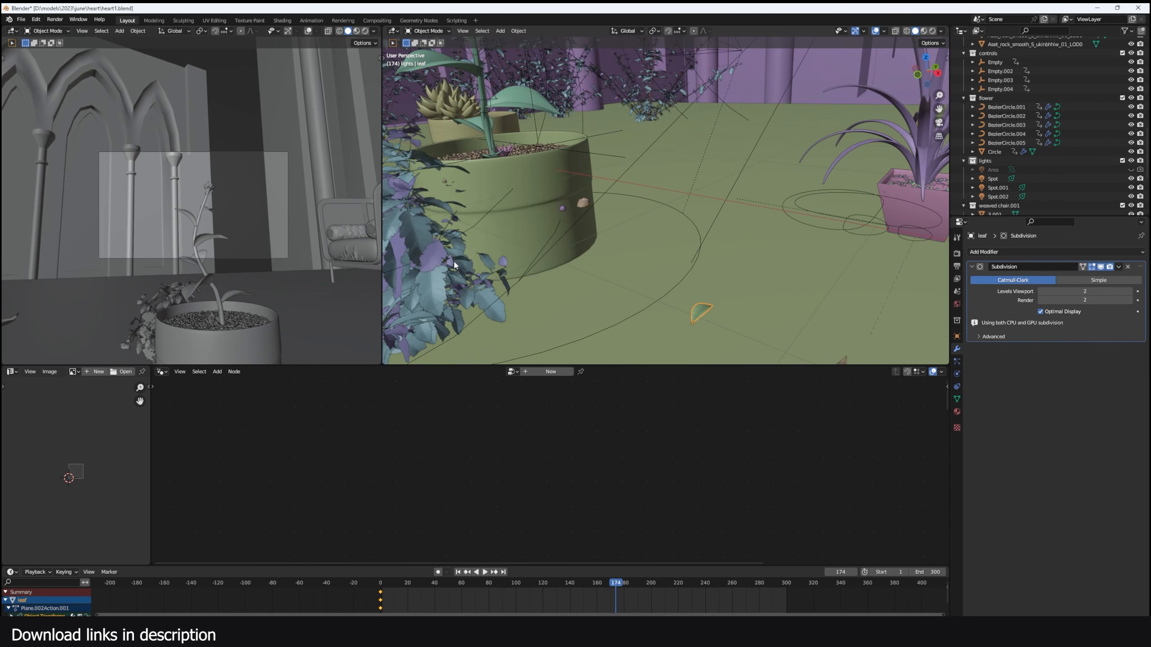
scroll(229, 207, "up", 4)
left_click_drag(539, 587, 652, 592)
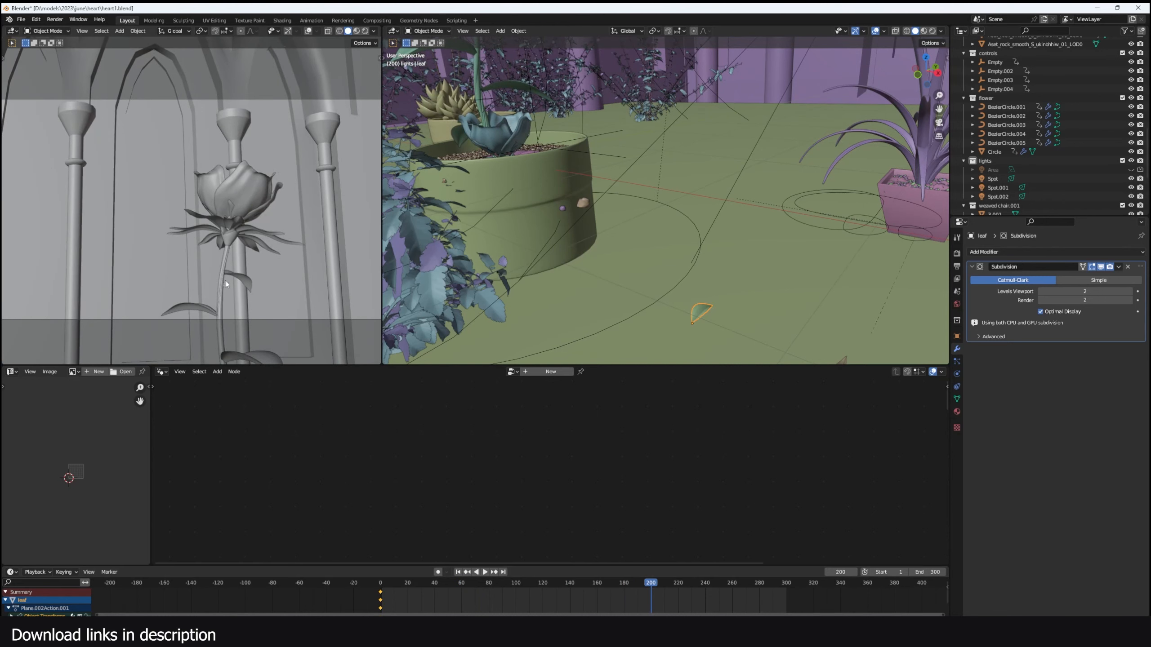
left_click(357, 31)
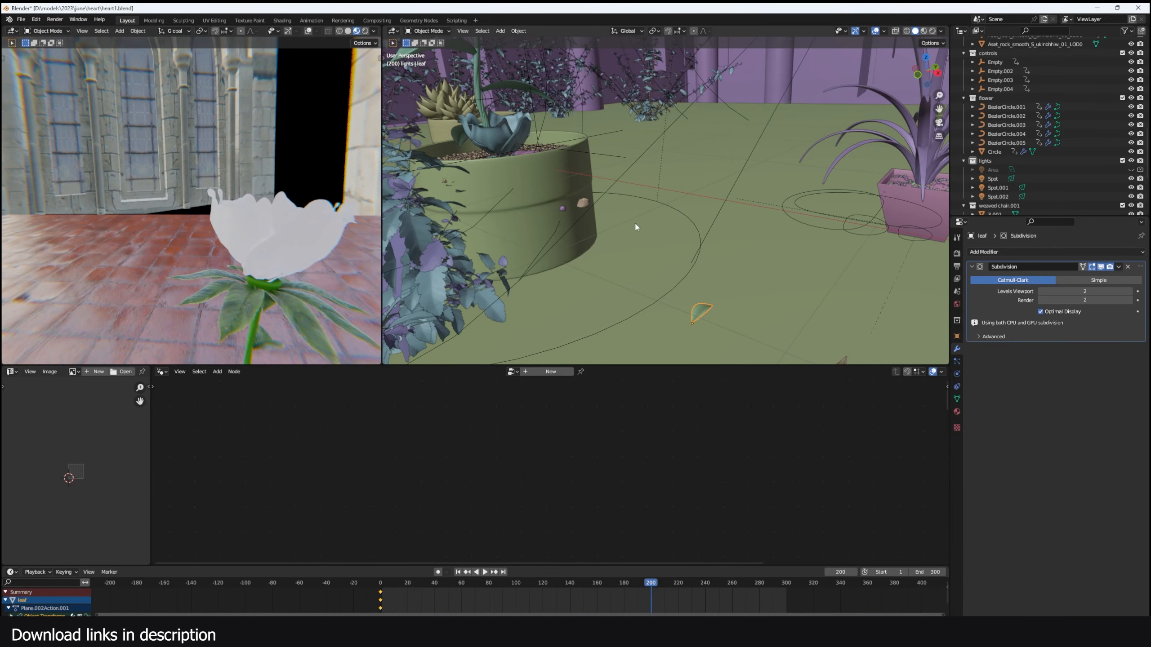
Step: Shift the leaf slightly and add a Bezier circle beside it, raised about 0.2 m along Z
key("KP_Decimal")
scroll(693, 230, "down", 6)
scroll(647, 243, "up", 2)
middle_click_drag(707, 226, 694, 257, "shift")
key("g")
left_click(695, 266)
key("shift+a")
mouse_move(705, 269)
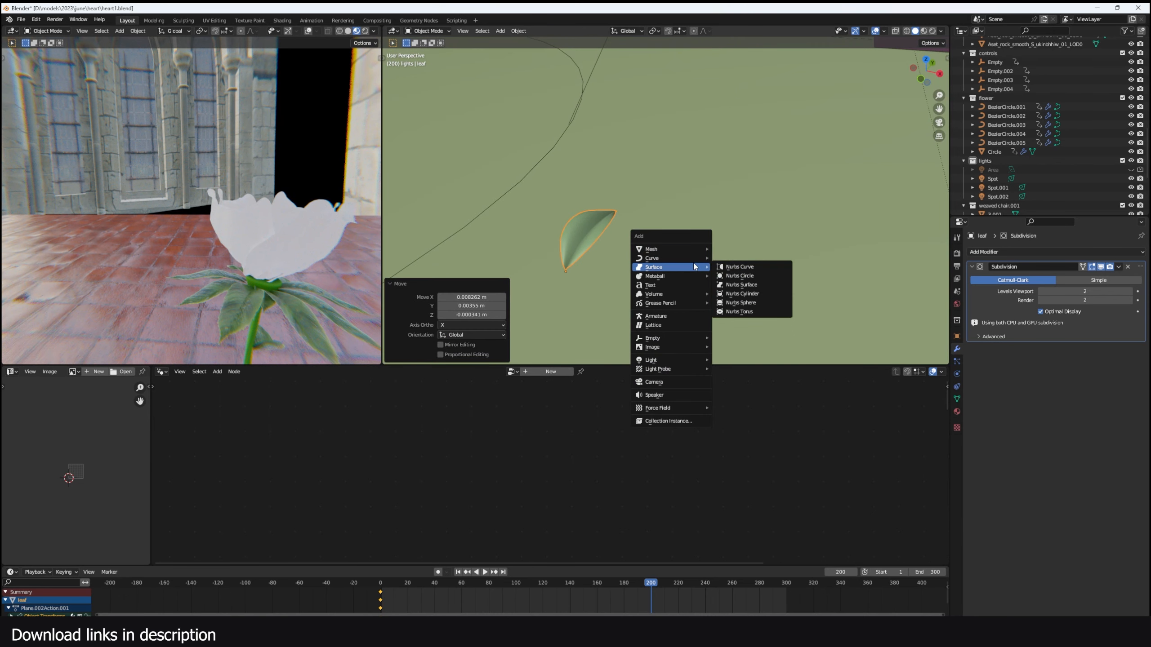
left_click(740, 267)
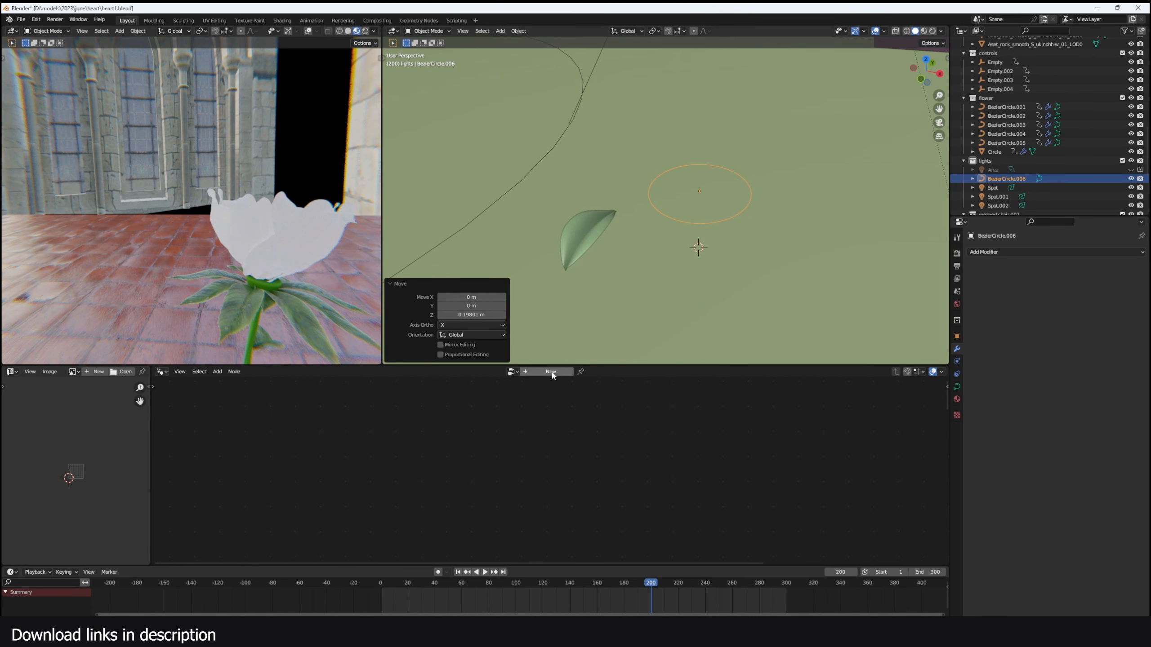
Step: Create a new geometry node tree on the Bezier circle and insert a Curve to Points node between Group Input and Group Output
left_click(550, 372)
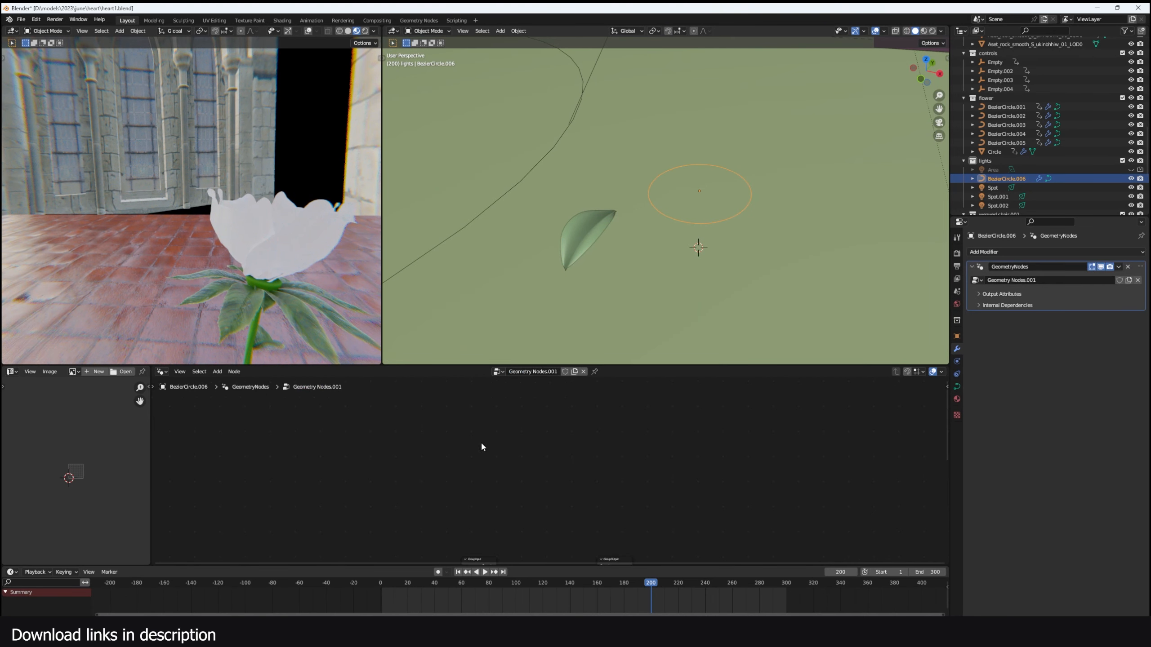
key("shift+a")
type("to po")
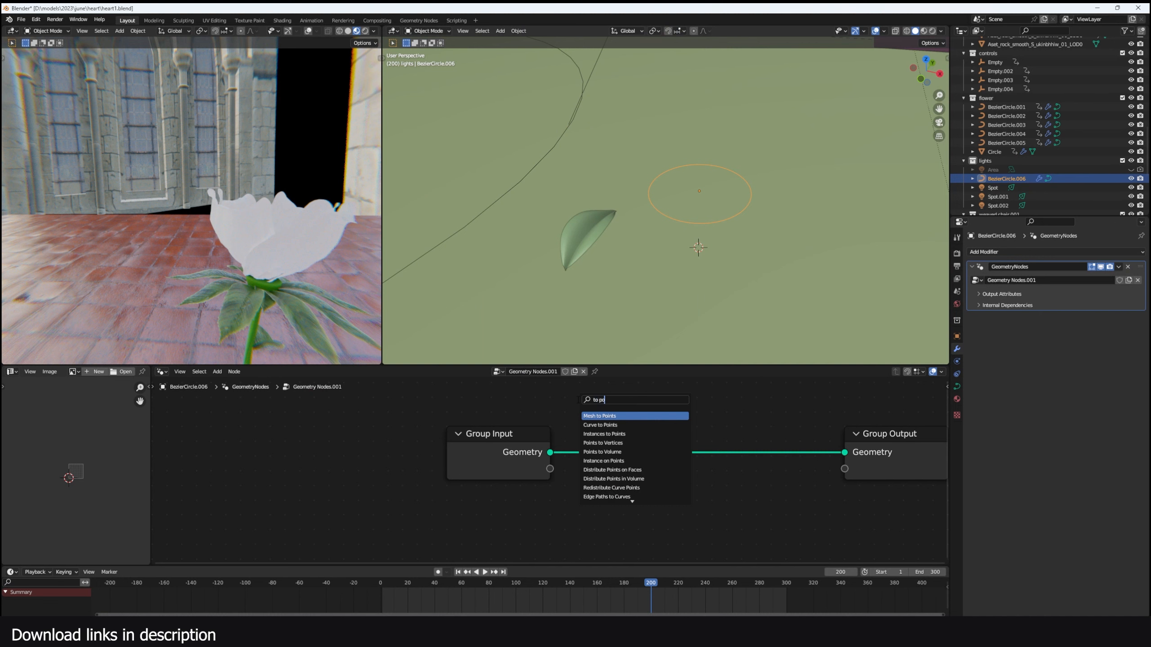
key("Down")
key("Return")
left_click(579, 401)
left_click_drag(496, 441, 408, 439)
left_click_drag(609, 425, 555, 434)
Step: Insert an Instance on Points node between Curve to Points and Group Output
key("shift+a")
left_click(709, 428)
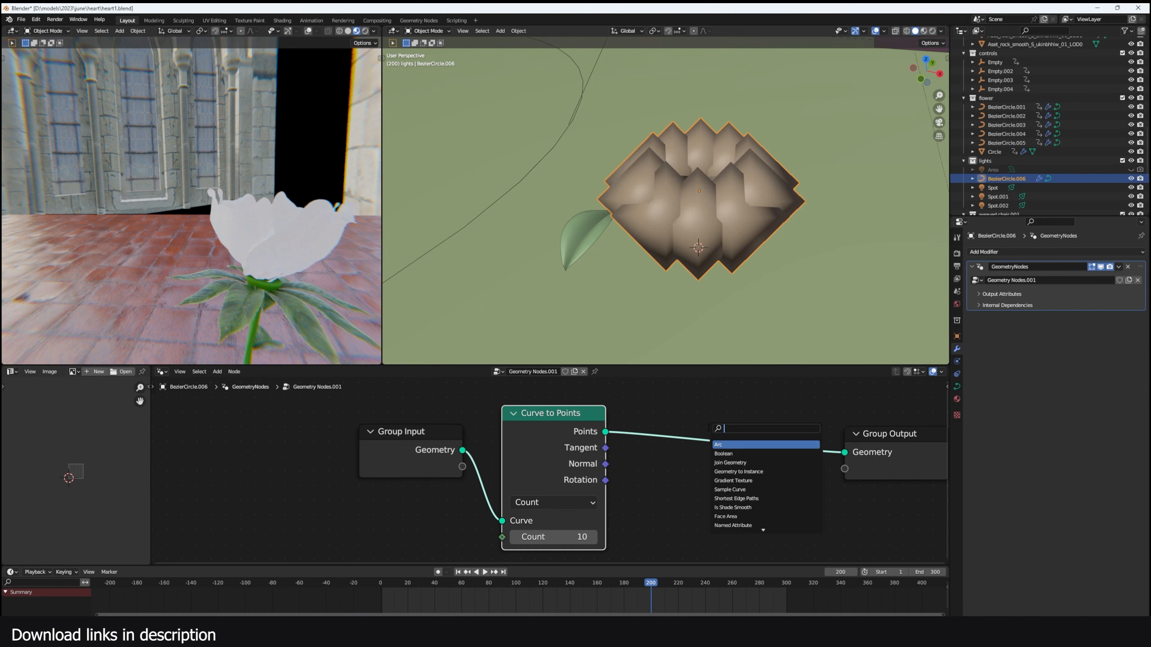
type("ins")
key("Return")
left_click(723, 407)
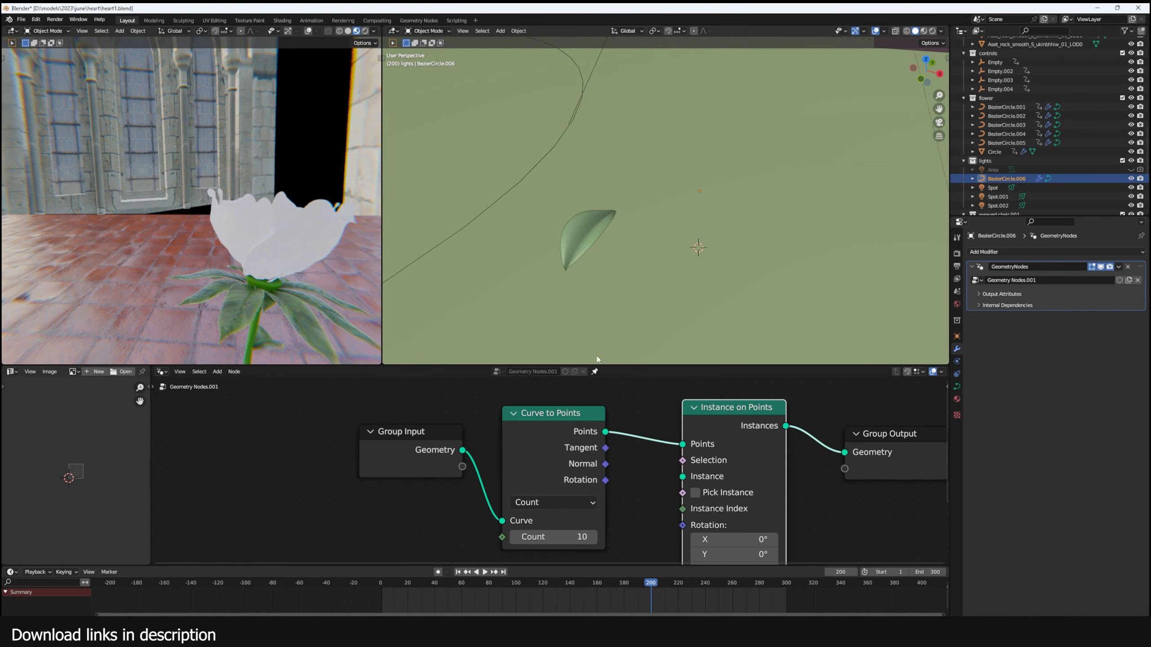
Step: Bring the leaf object into the node tree as Object Info and connect its Geometry to Instance on Points' Instance input
left_click(587, 245)
left_click_drag(992, 121, 308, 490)
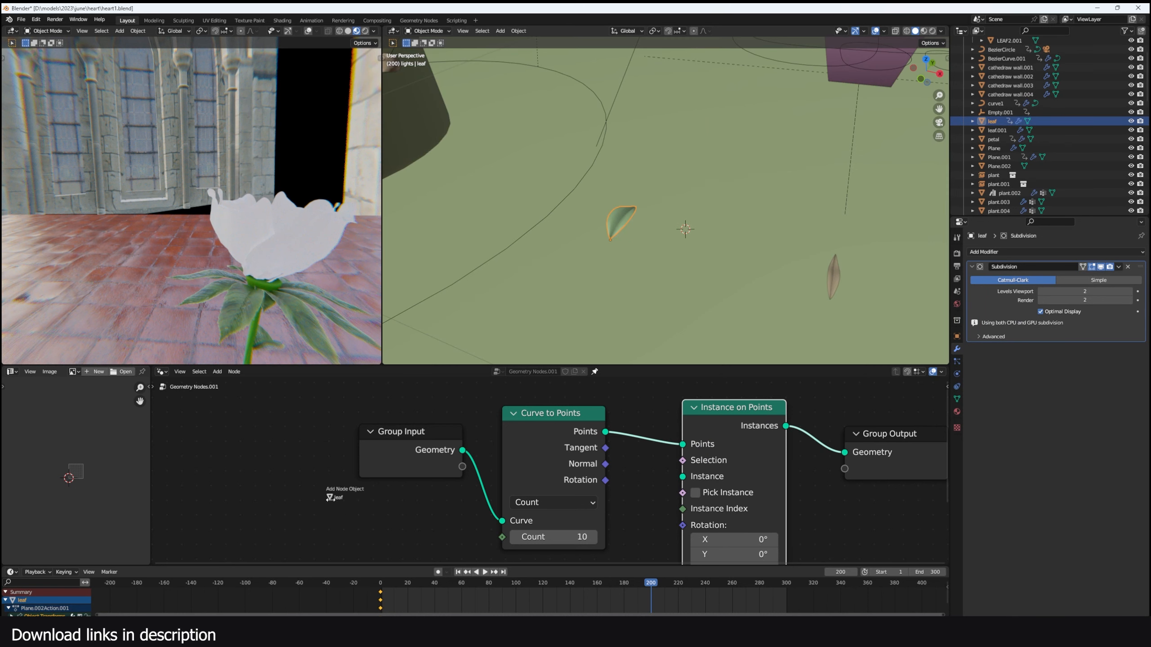
scroll(509, 435, "down", 5)
middle_click_drag(509, 435, 498, 414)
left_click_drag(432, 504, 615, 443)
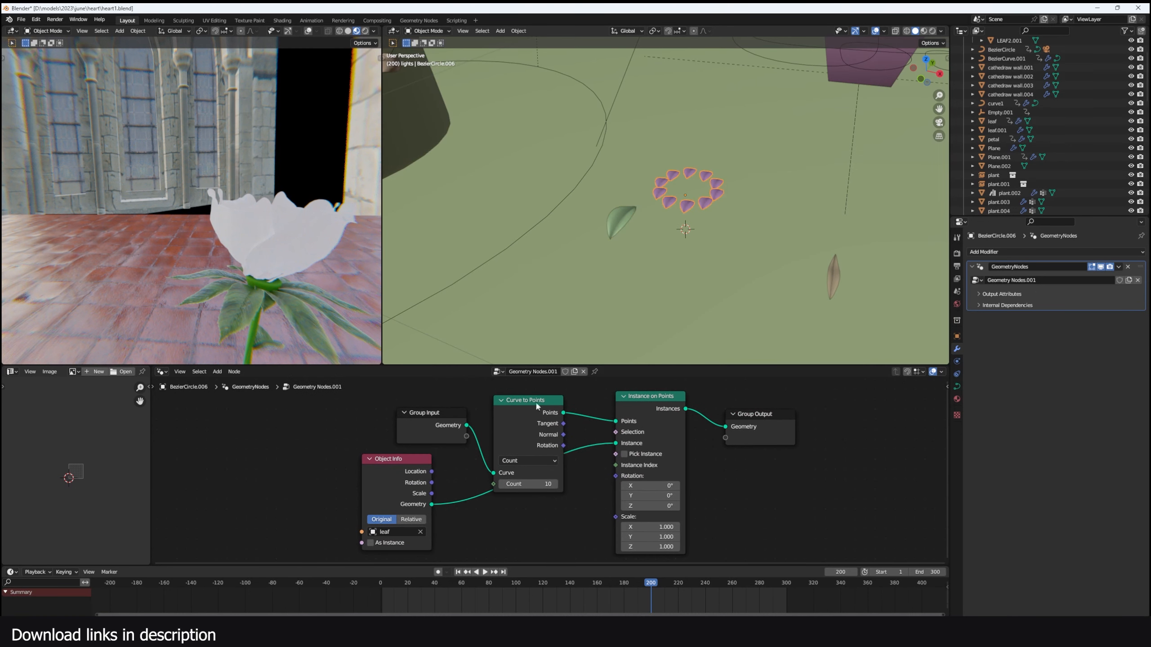
Step: Move the Group Input and Curve to Points nodes aside and connect Curve to Points' Rotation to Instance on Points' Rotation
left_click_drag(534, 388, 298, 395)
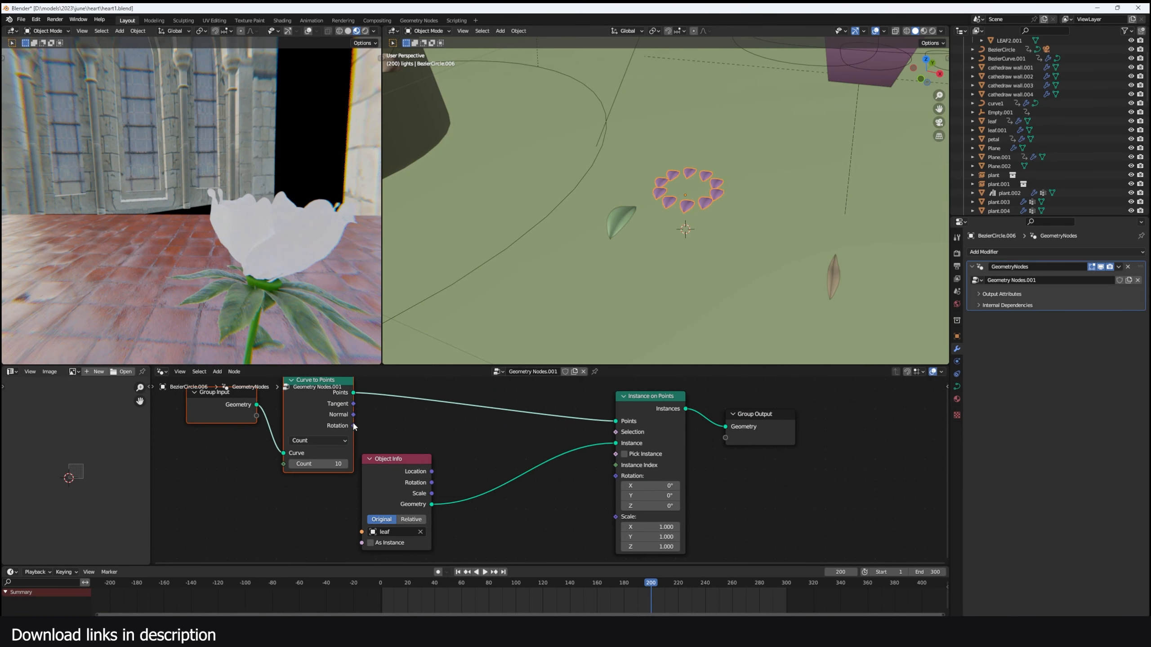
left_click_drag(619, 474, 615, 476)
middle_click_drag(616, 475, 653, 455)
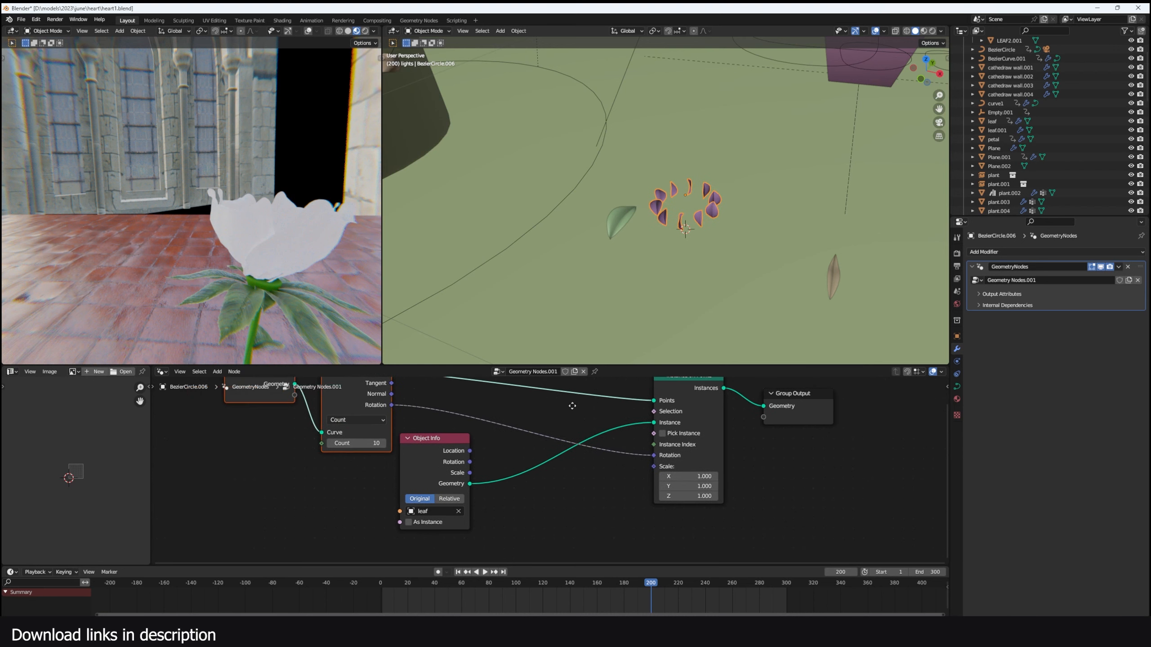
Step: Insert a Transform Geometry node between the leaf's Object Info and Instance on Points
key("shift+a")
type("tra")
left_click(546, 462)
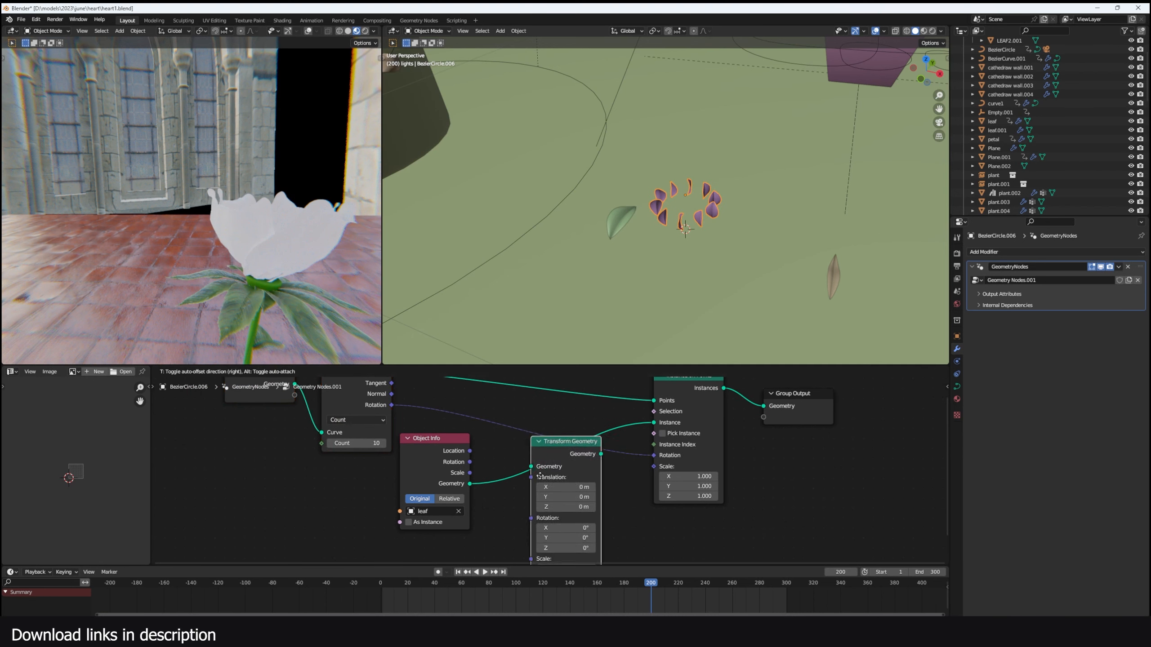
left_click(521, 495)
middle_click_drag(575, 539, 576, 465)
scroll(574, 467, "up", 3)
scroll(687, 297, "up", 8)
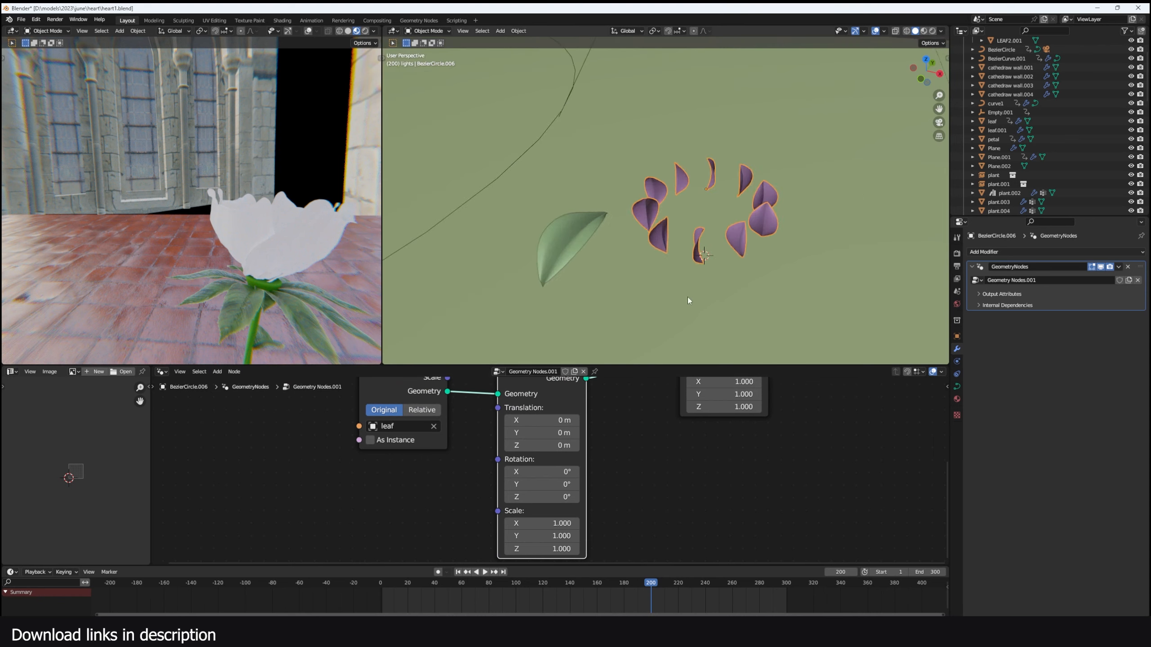
Step: Set the Transform Geometry rotation to -90° on Y and 90° on Z so the leaves radiate outward from the circle
middle_click_drag(603, 530, 607, 526)
mouse_move(568, 499)
left_mouse_down()
mouse_move(617, 499)
mouse_move(567, 481)
left_mouse_up()
type("0")
key("Return")
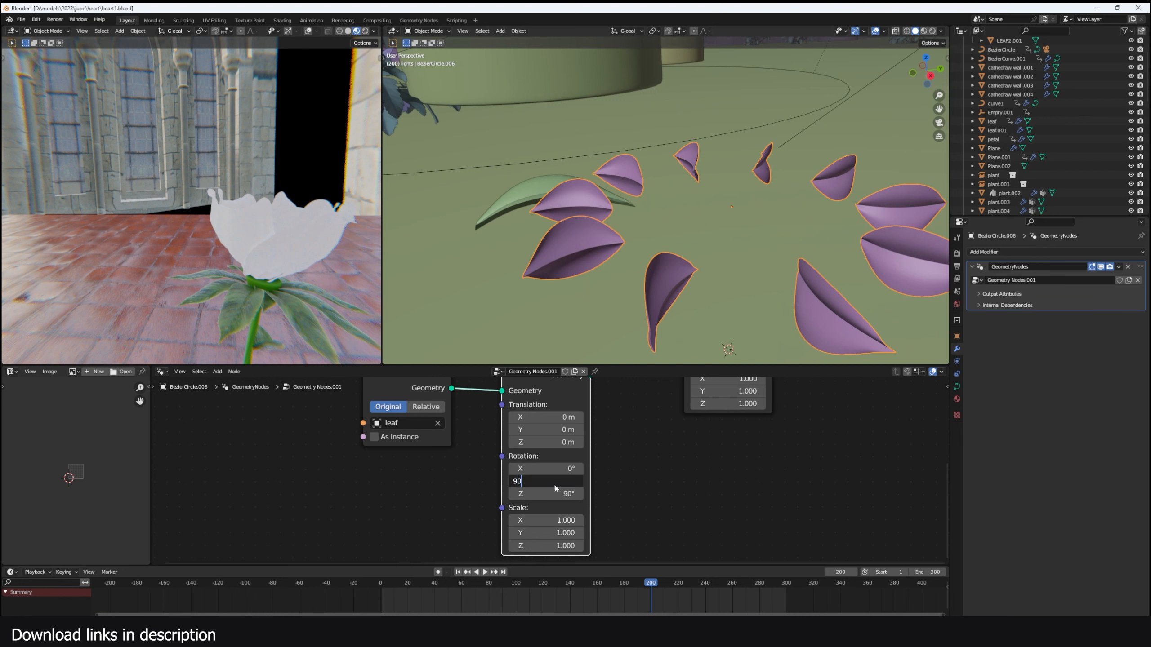
key("Return")
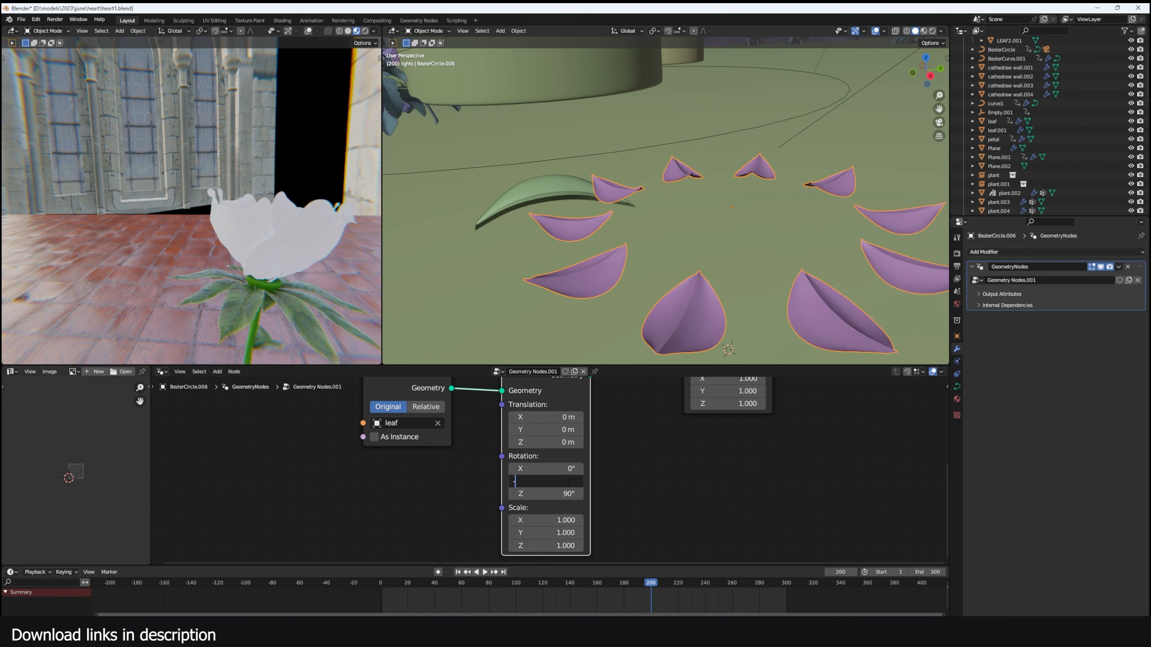
key("Return")
Step: Scale the Bezier circle's points in Edit Mode to about 0.16 so the leaves gather into a flower
key("Tab")
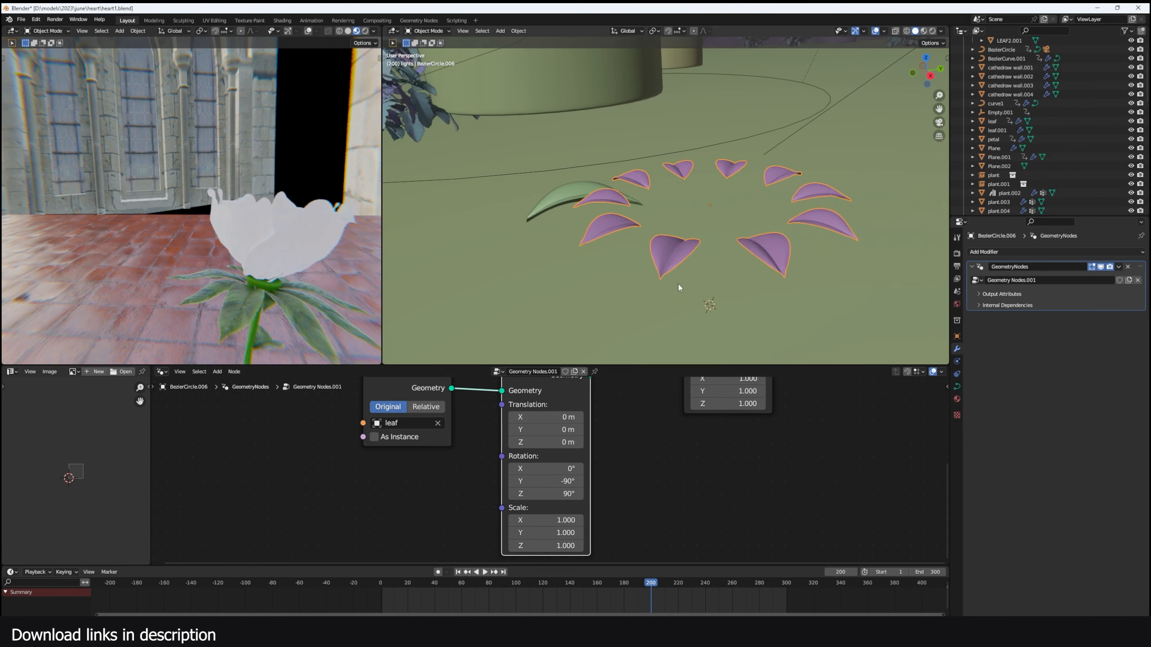
key("s")
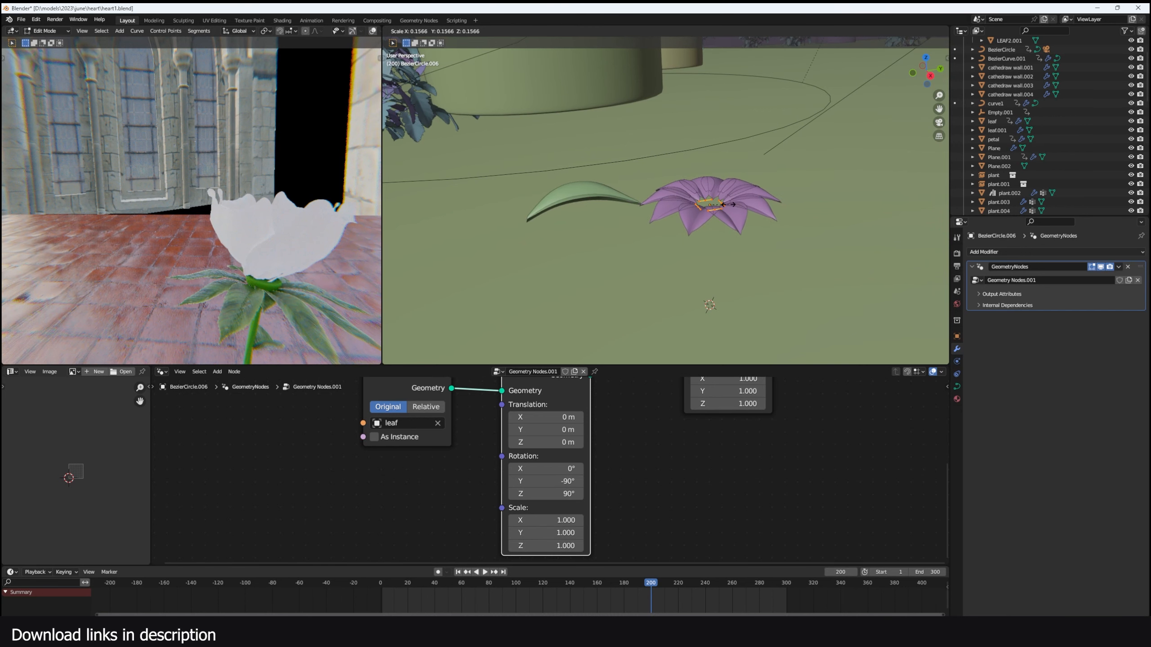
left_click(728, 203)
key("Tab")
scroll(728, 227, "up", 3)
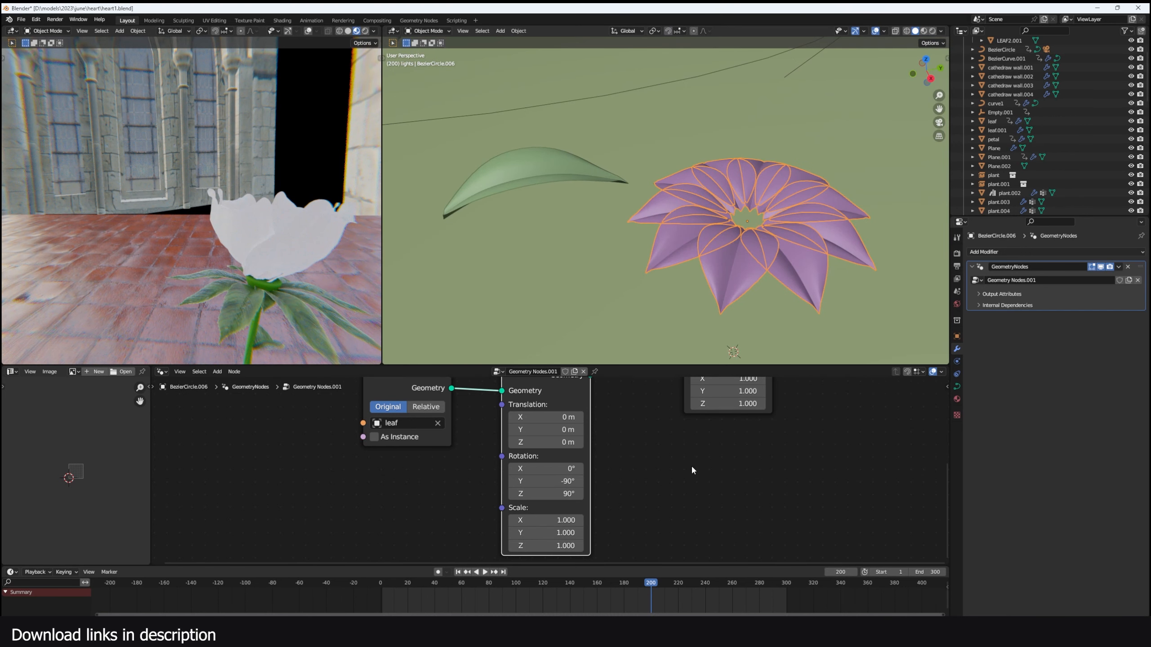
Step: Move the Instance on Points and Group Output nodes away from Transform Geometry to make room between them
key("Home")
left_click_drag(634, 411, 831, 411)
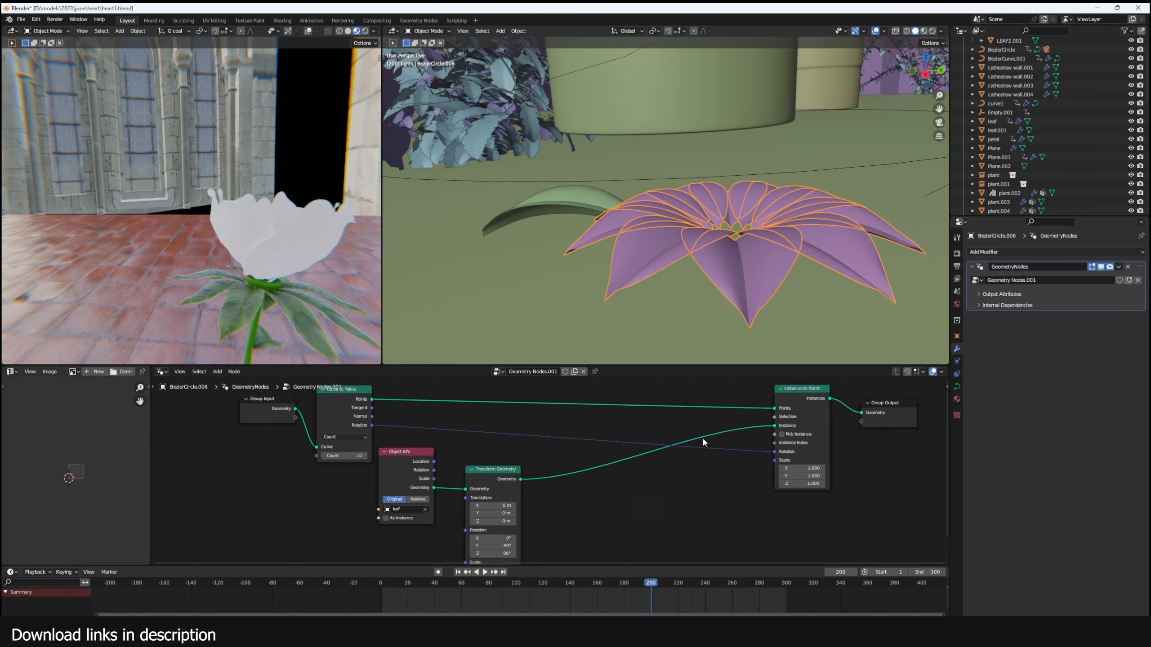
Step: Add a Vector Math node set to Add on the rotation link into Instance on Points
scroll(704, 443, "up", 2)
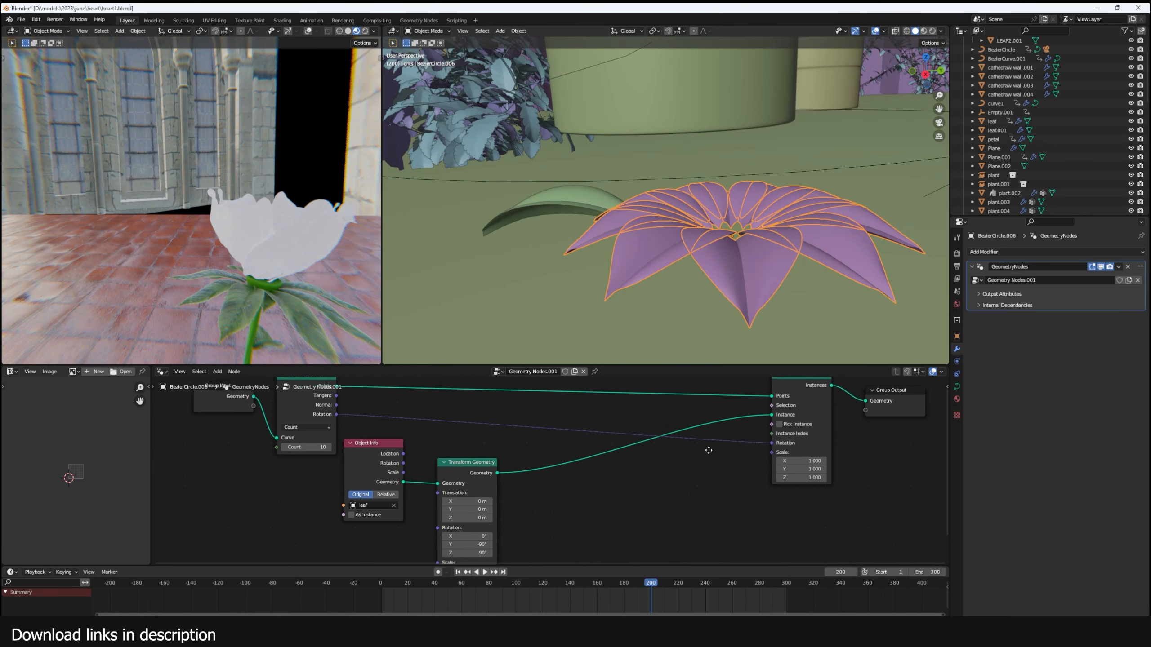
key("shift+a")
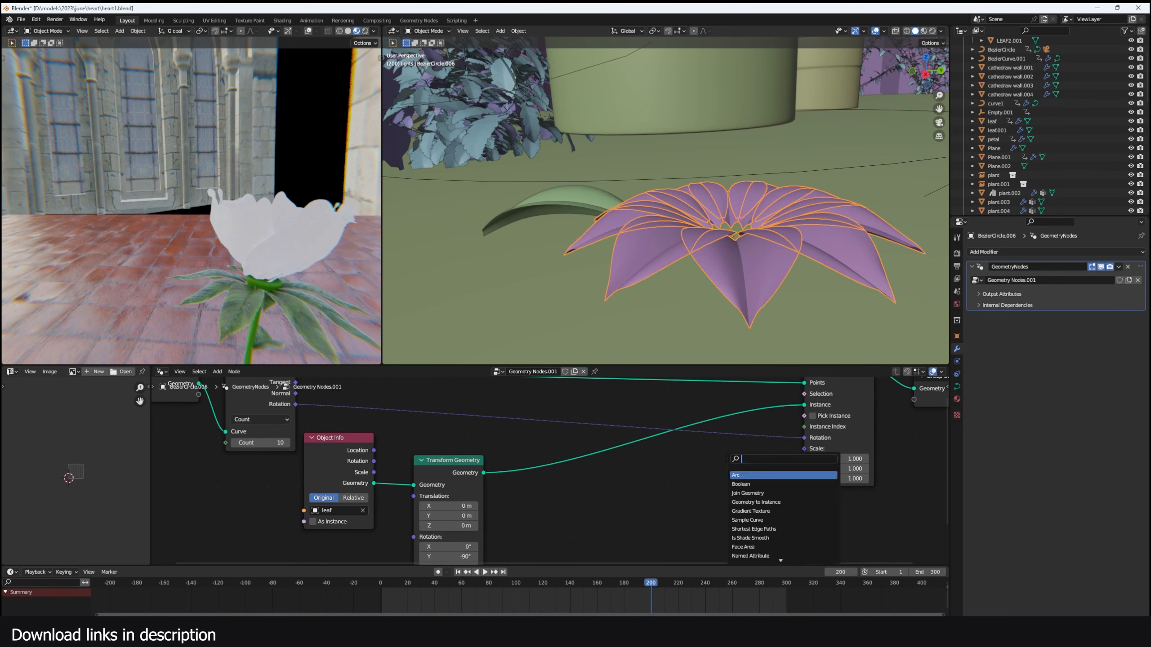
type("vec")
key("Down")
key("Return")
Step: Add a Combine XYZ node feeding the Vector Math node's second vector and set its Y to 0.220
key("shift+a")
type("x")
left_click(740, 475)
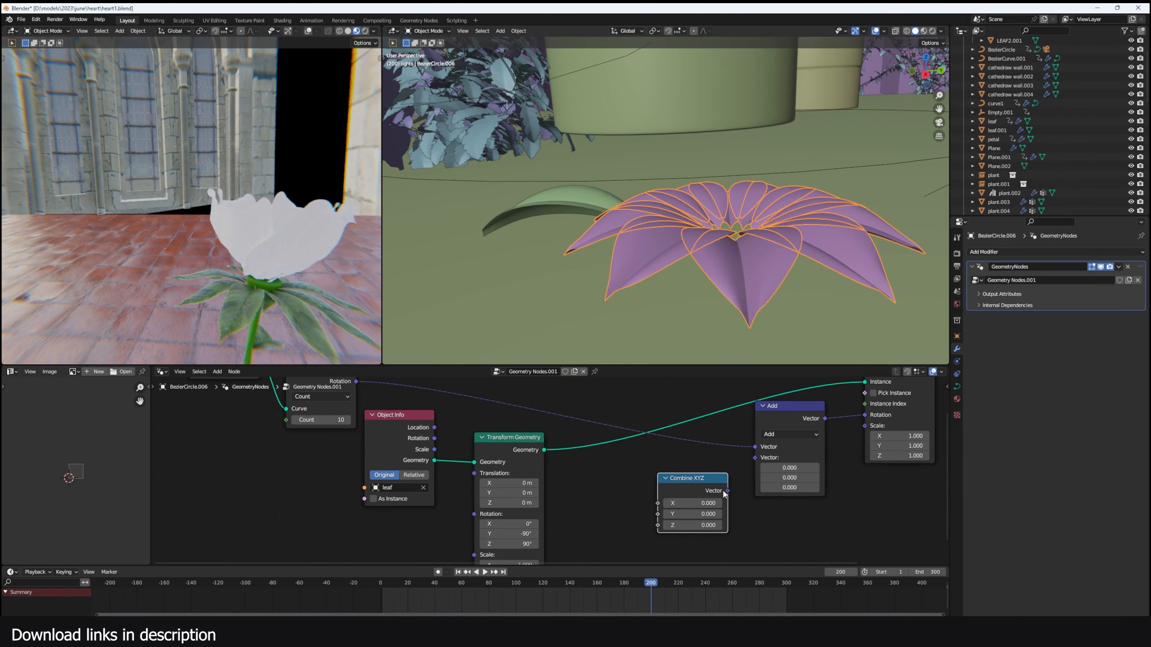
left_click_drag(750, 469, 752, 462)
mouse_move(701, 518)
left_mouse_down()
mouse_move(675, 519)
mouse_move(711, 519)
left_mouse_up()
middle_click_drag(740, 387, 770, 363)
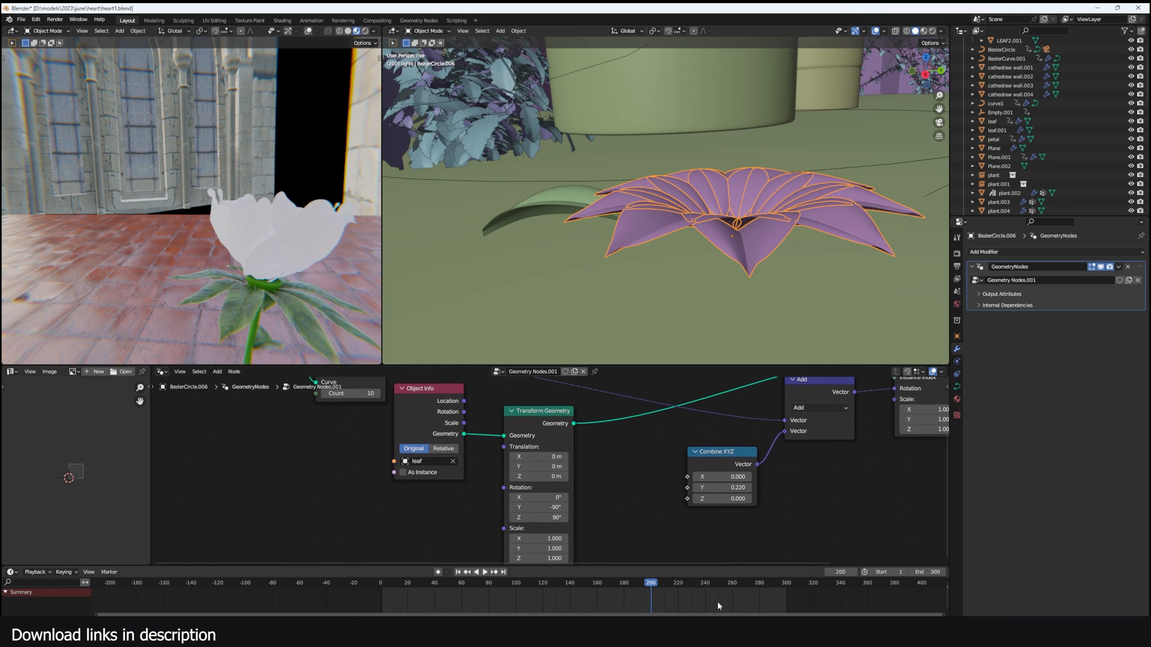
Step: Feed Combine XYZ's Y from a new float Random Value node with Min 0.060 and Max -0.160
key("shift+a")
type("ramp")
type("p")
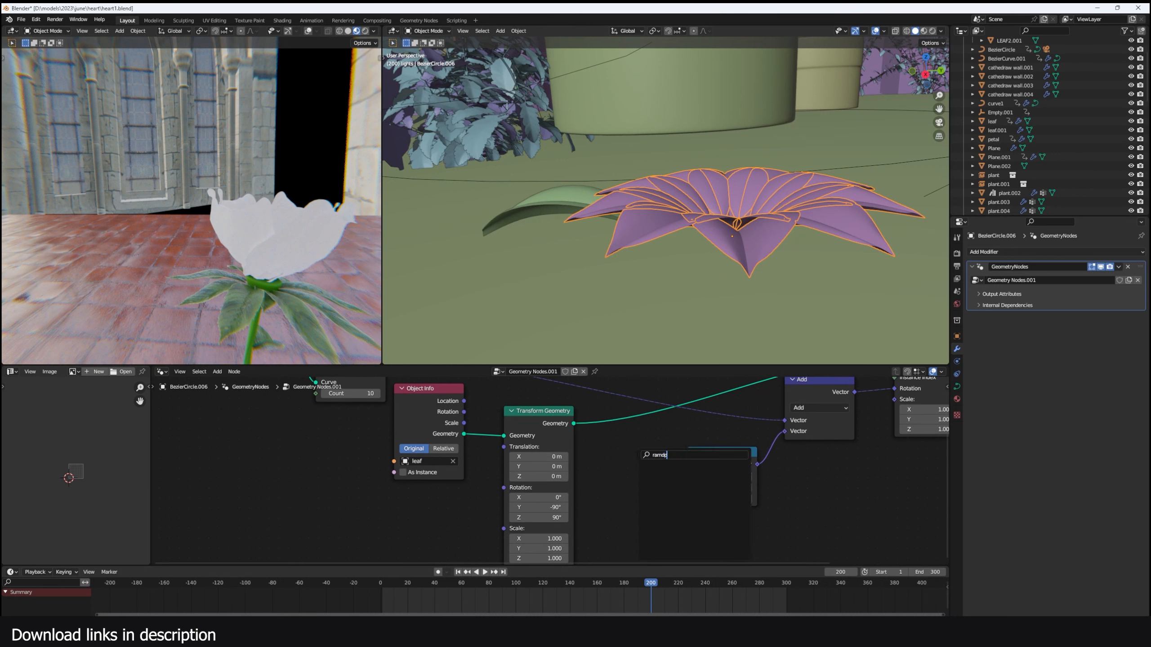
type("rando")
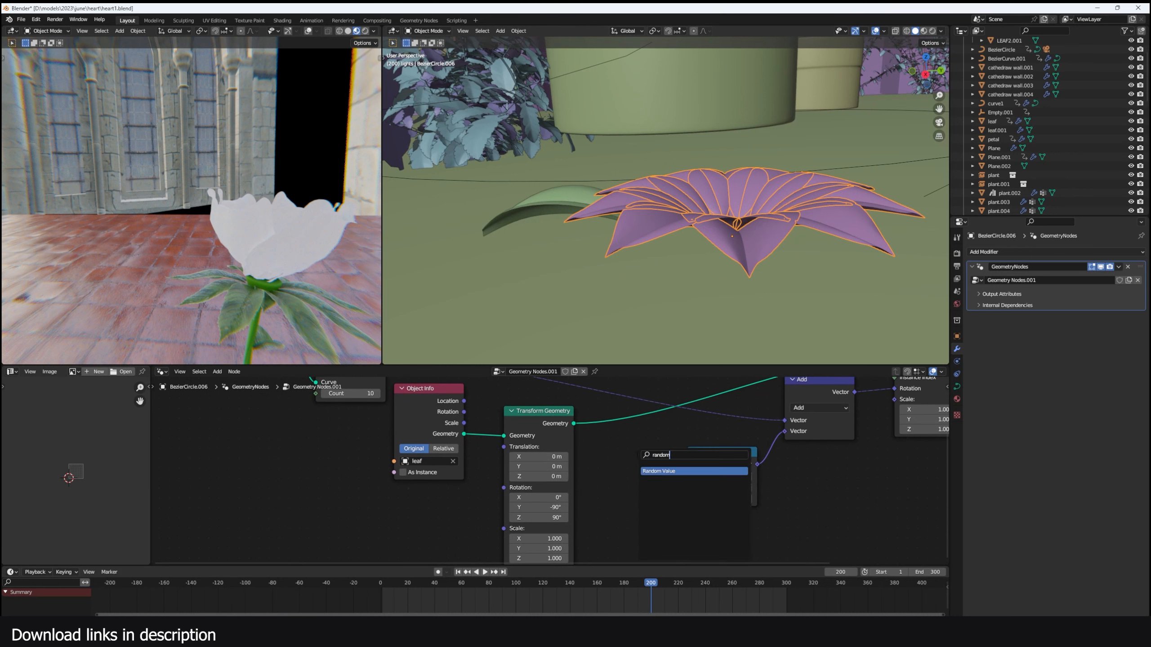
key("Return")
left_click(651, 482)
left_click_drag(650, 481, 686, 488)
left_click_drag(645, 519, 619, 520)
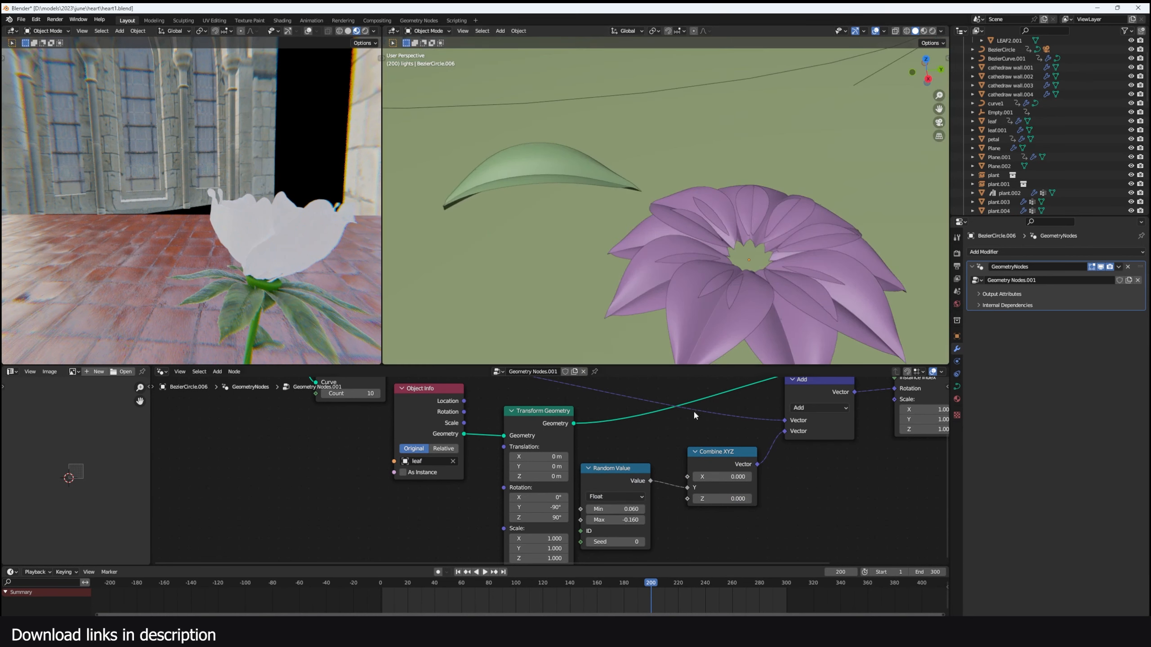
Step: Set the Transform Geometry X scale to 0.620 to make the leaves narrower
middle_click_drag(722, 380, 786, 347)
left_click_drag(610, 506, 591, 506)
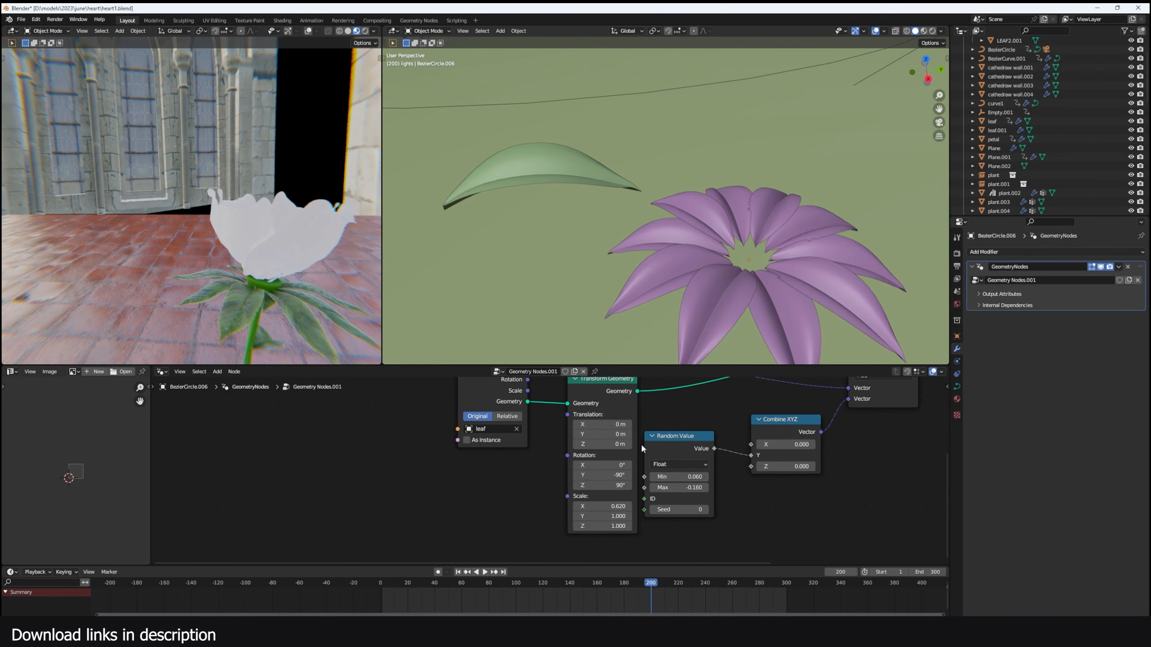
middle_click_drag(679, 288, 656, 245)
Step: Insert a Math Add node between Random Value and Combine XYZ and expose its second value as a group input
scroll(721, 413, "down", 5)
middle_click_drag(725, 412, 683, 468)
left_click_drag(720, 474, 696, 477)
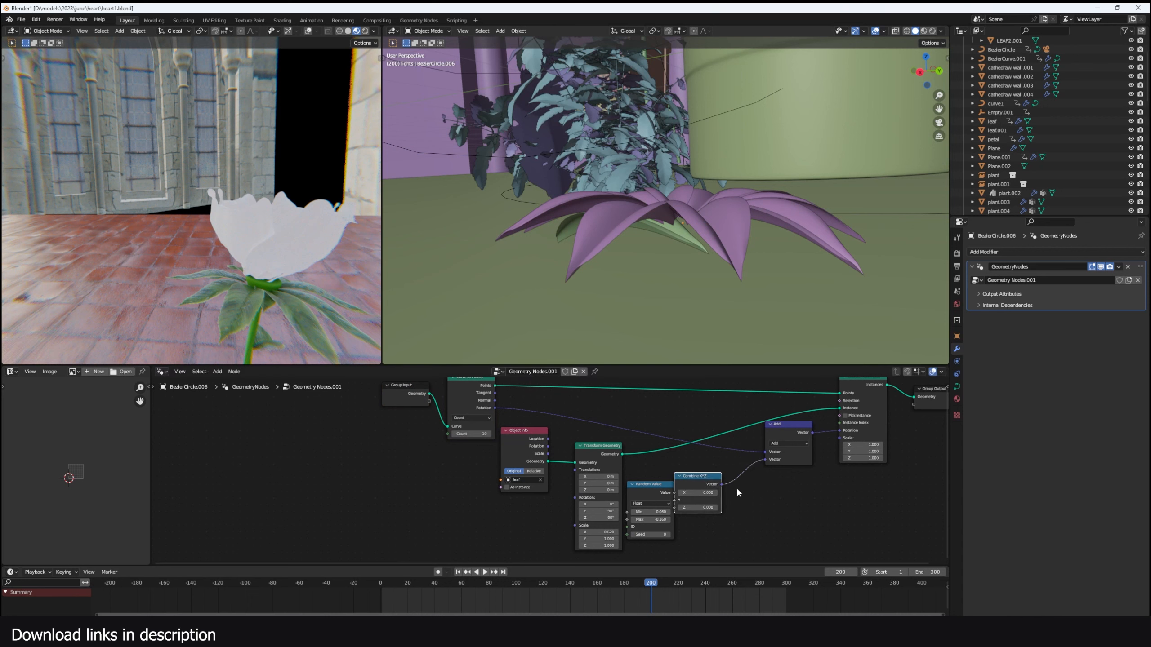
left_click(716, 511)
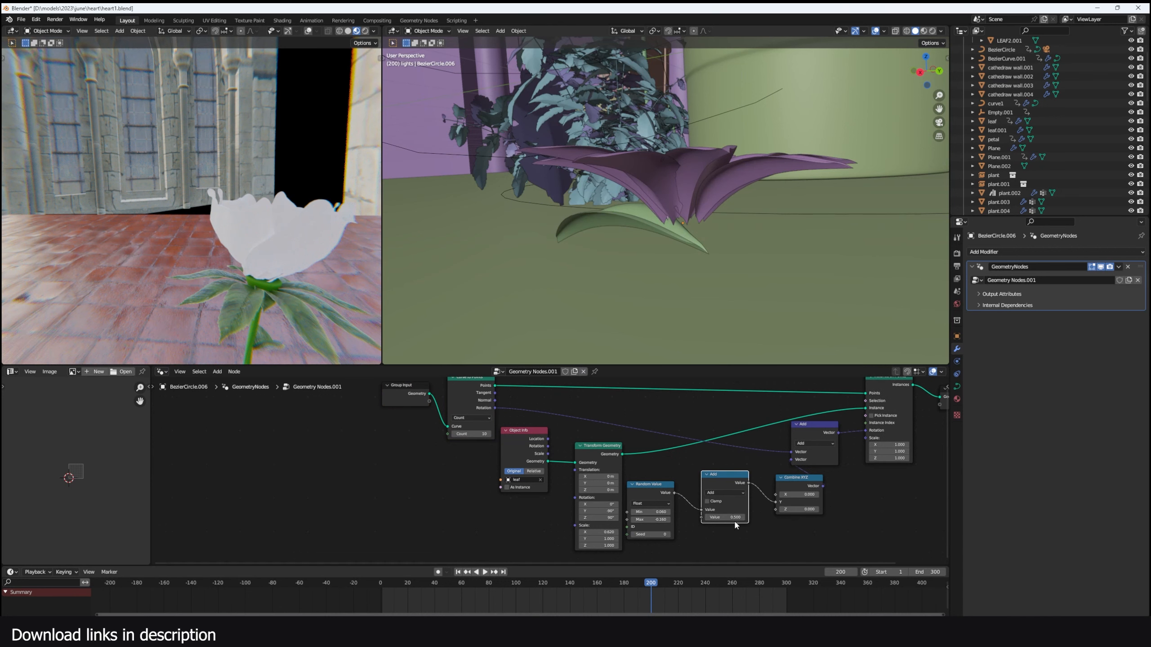
mouse_move(725, 517)
left_mouse_down()
mouse_move(743, 517)
mouse_move(713, 517)
mouse_move(729, 522)
left_mouse_up()
left_click_drag(488, 426, 429, 401)
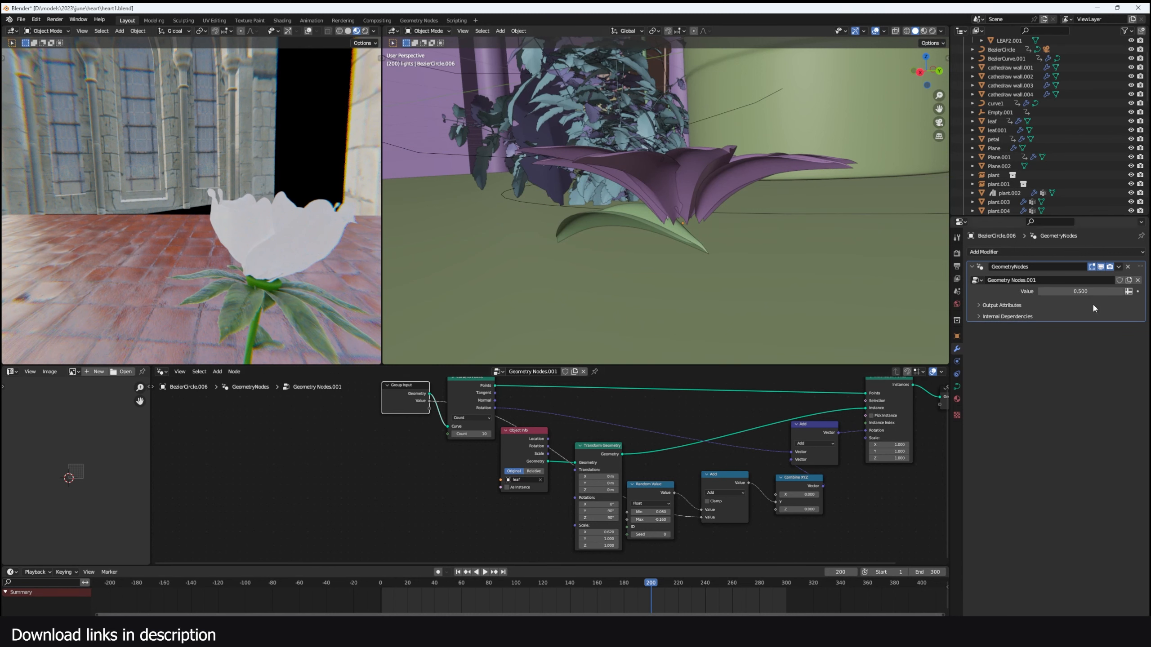
Step: Expose the Instance on Points scale as a group input and set the modifier's Value to -0.230 and Scale to 0.610
mouse_move(669, 587)
left_mouse_down()
mouse_move(628, 586)
mouse_move(657, 584)
left_mouse_up()
middle_click_drag(730, 303, 717, 317)
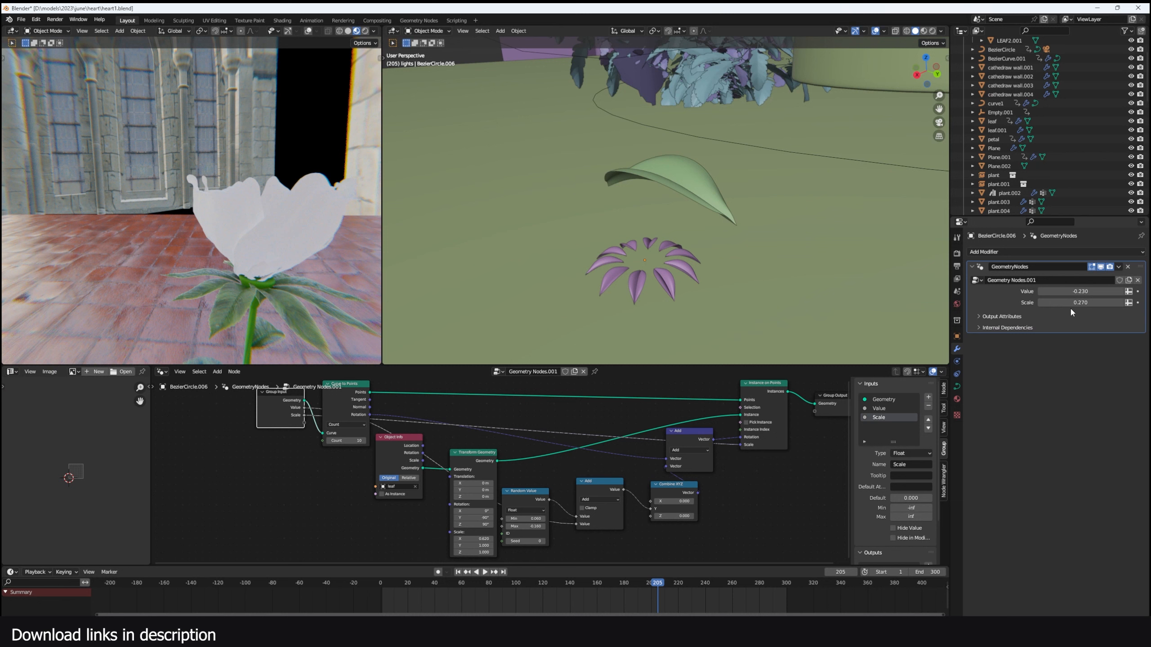
mouse_move(1069, 303)
left_mouse_down()
mouse_move(1088, 303)
mouse_move(1059, 303)
mouse_move(1085, 303)
mouse_move(1074, 303)
left_mouse_up()
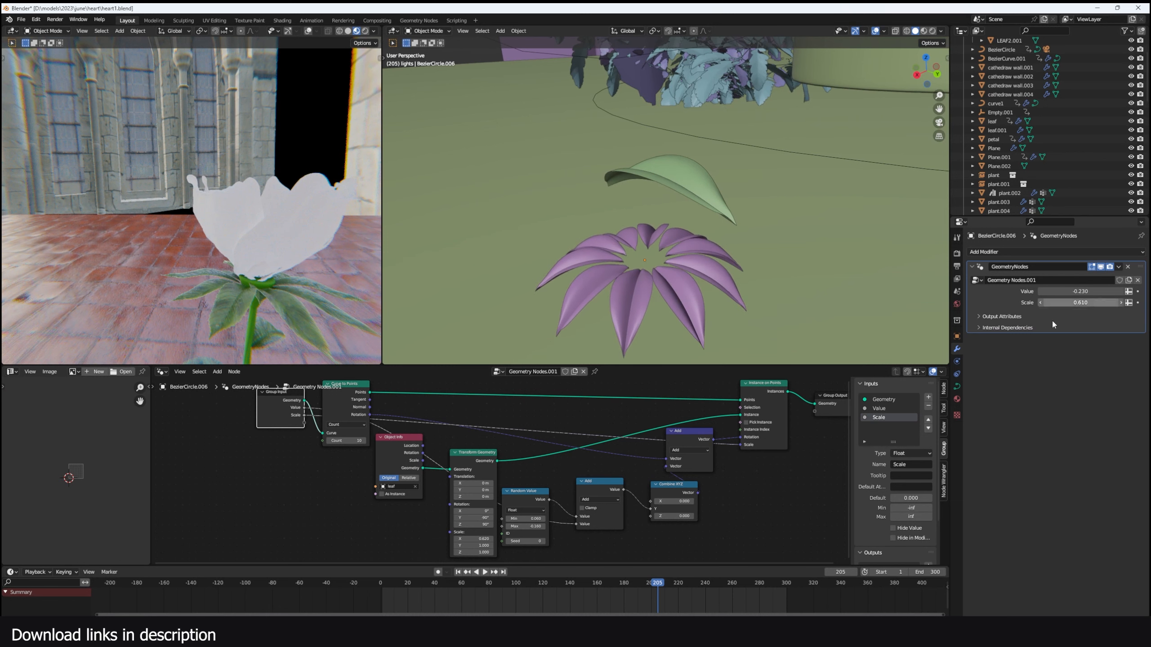
Step: Go to frame 300 and examine the bloomed white flower and the purple leaf flower from lower angles
left_click(787, 589)
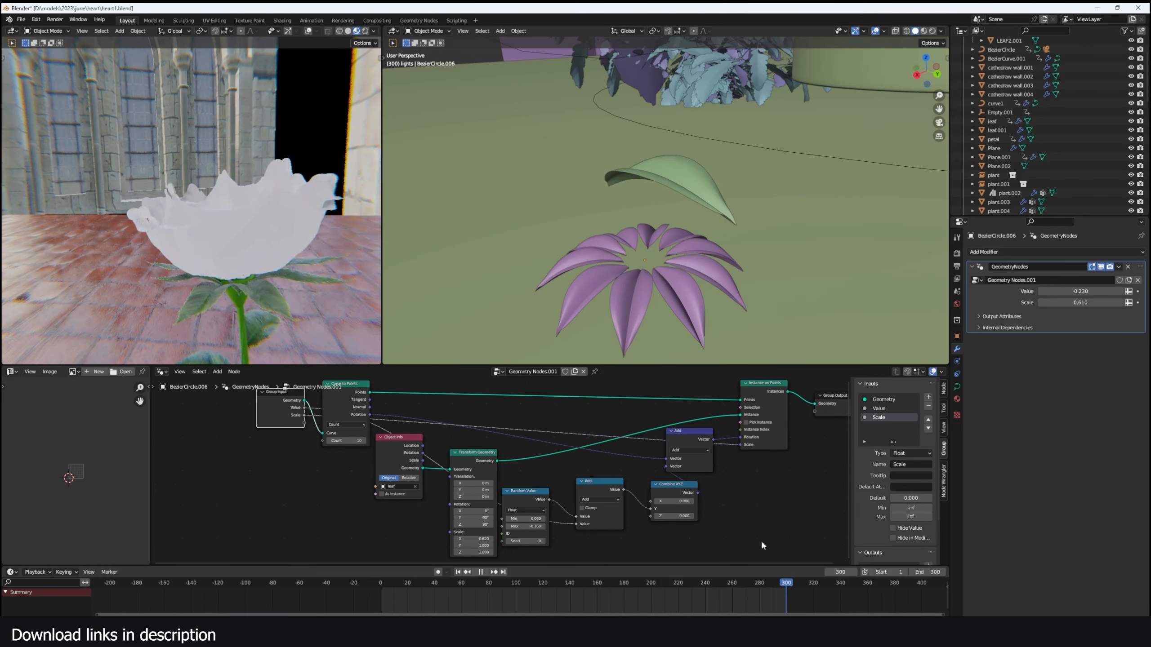
middle_click_drag(201, 291, 216, 273)
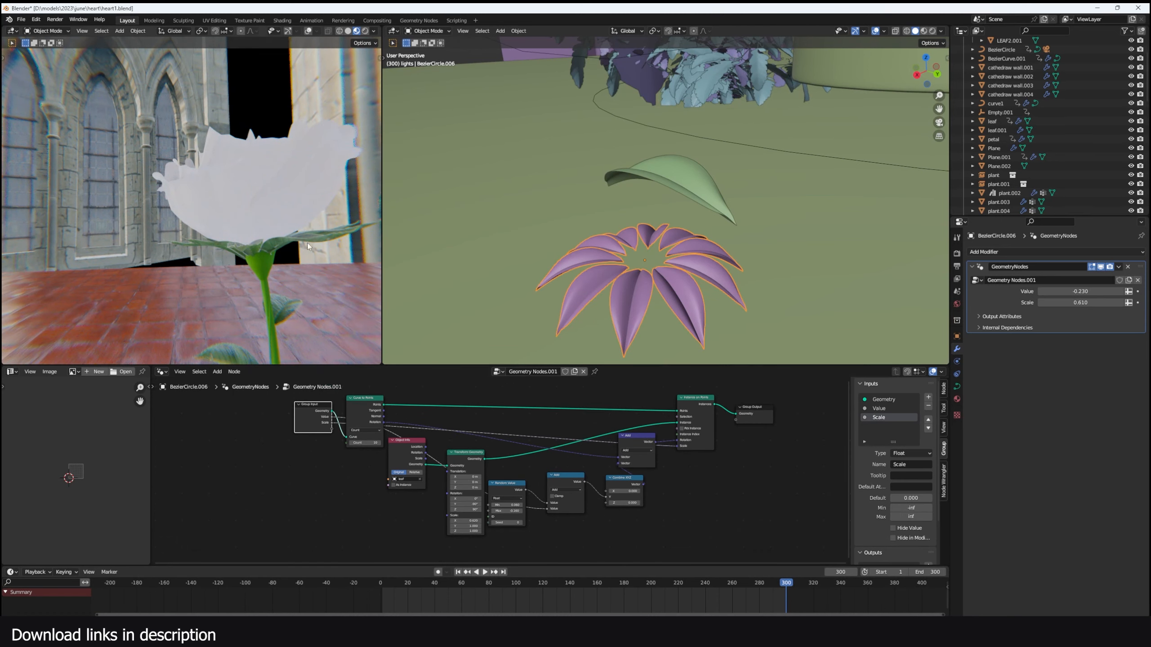
middle_click_drag(307, 246, 328, 230)
scroll(621, 474, "up", 1)
middle_click_drag(579, 455, 620, 441)
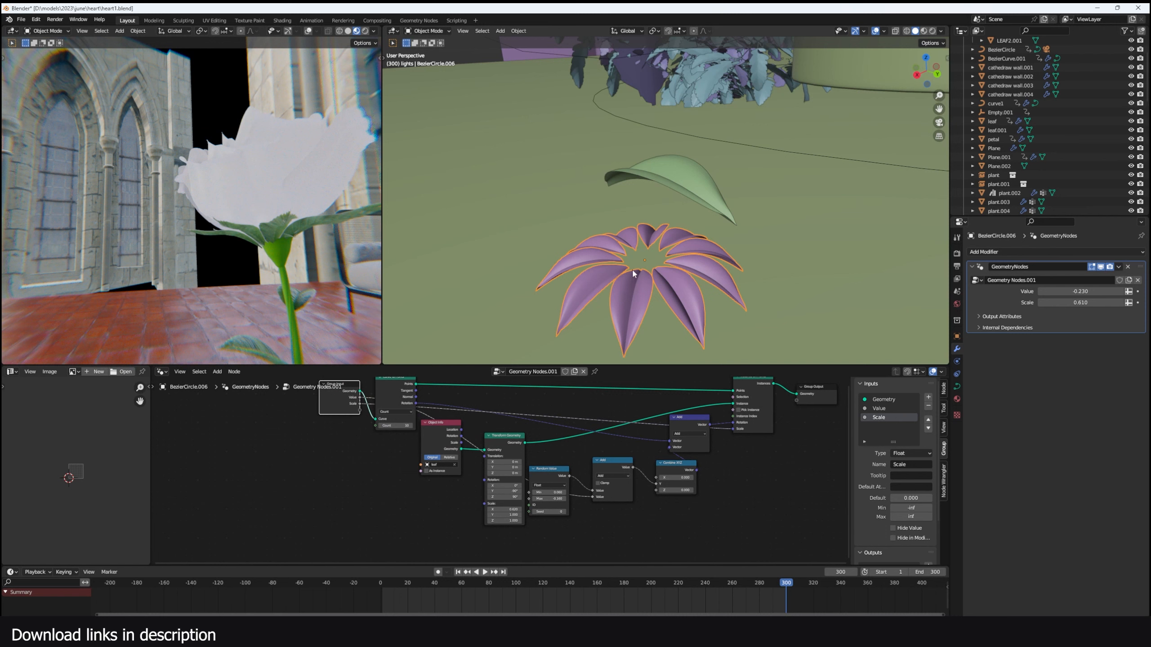
middle_click_drag(632, 269, 645, 308)
Step: Move the Math Add node next to Combine XYZ and Random Value below Transform Geometry to free space between them
middle_click_drag(402, 514, 473, 505)
left_click_drag(472, 505, 563, 419)
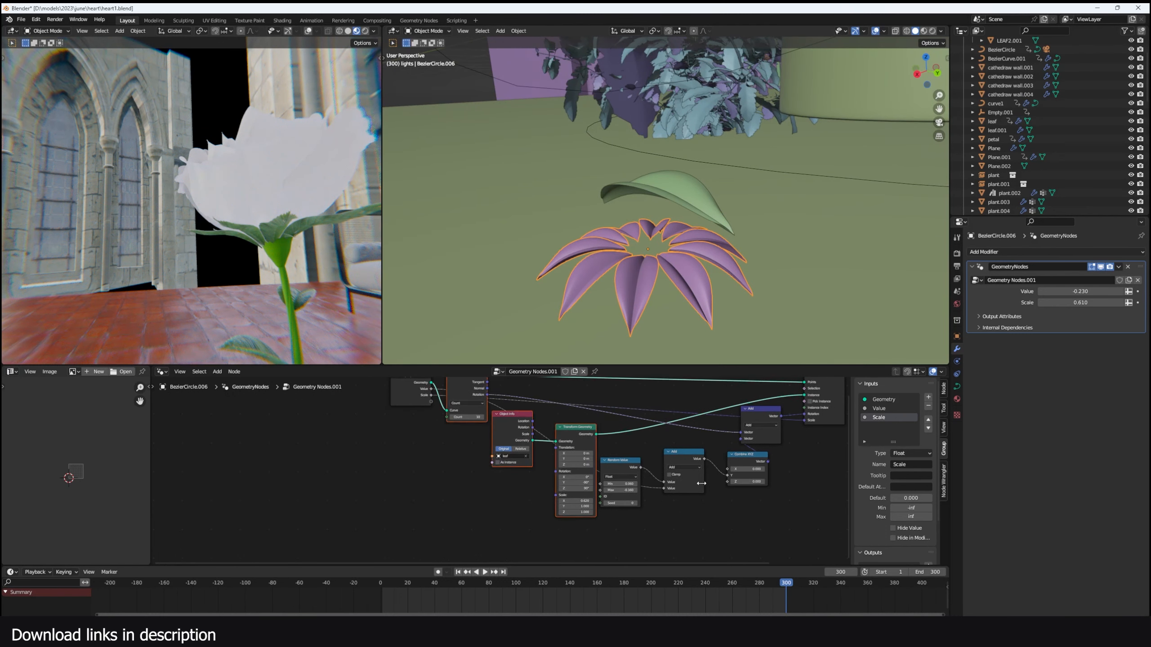
middle_click_drag(700, 482, 591, 483)
left_click_drag(558, 467, 579, 467)
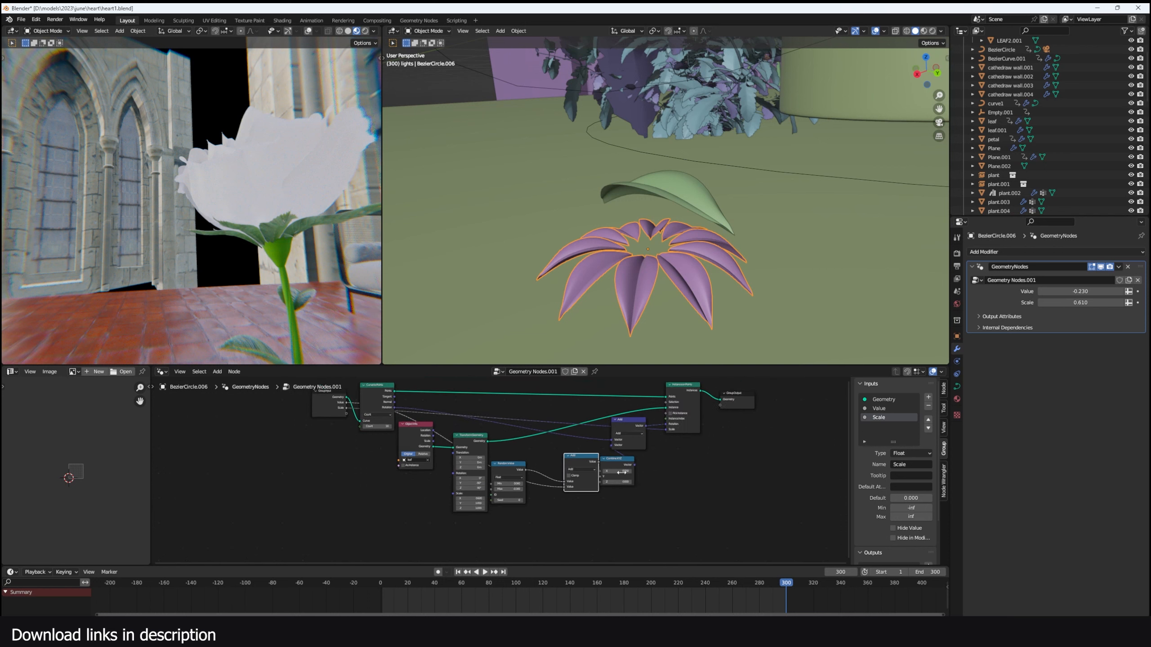
left_click_drag(508, 481, 435, 533)
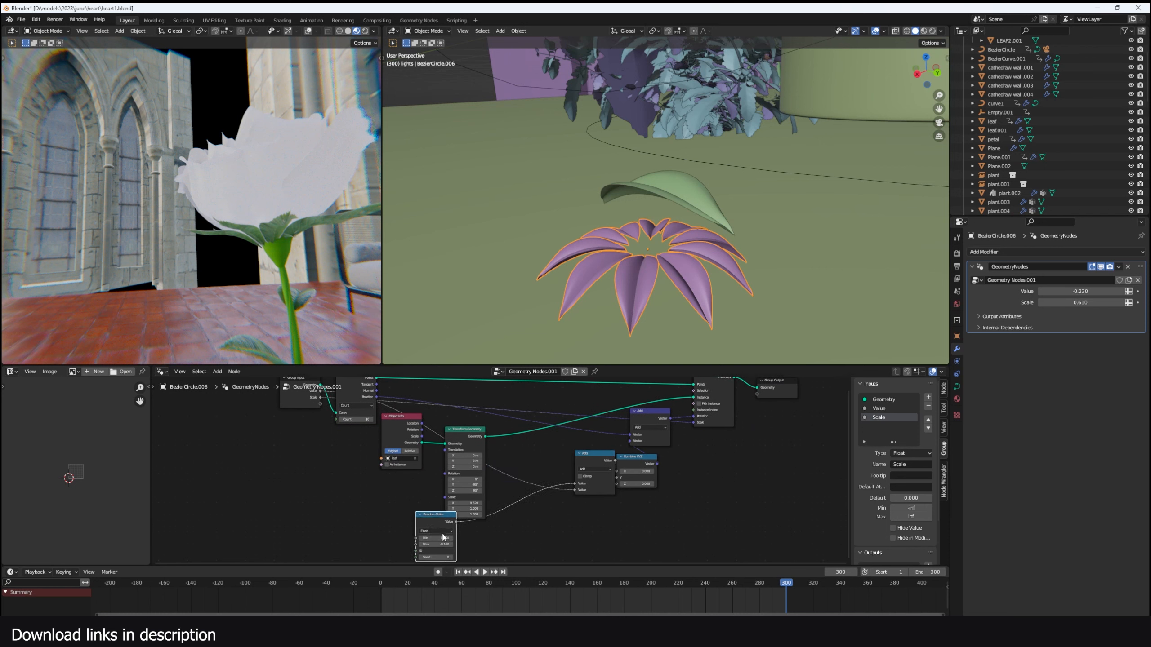
middle_click_drag(511, 515, 537, 455)
scroll(536, 455, "up", 2)
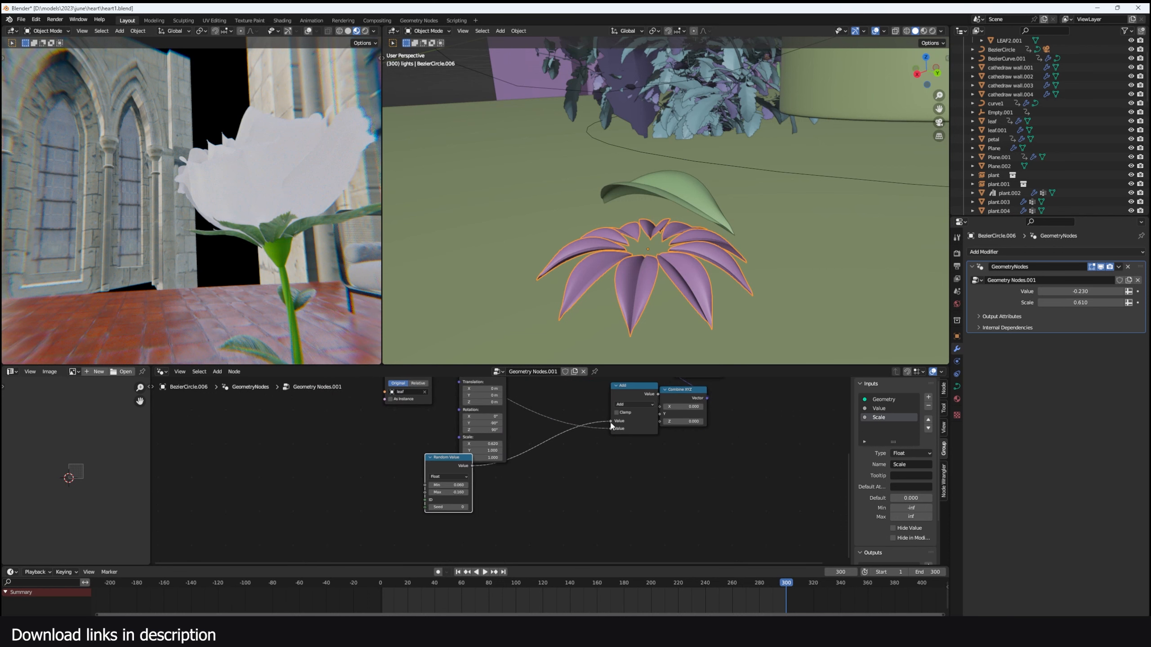
Step: Duplicate the Math Add node onto the link from Random Value and set its value to 0.350
left_click(632, 393)
key("shift+d")
left_click(554, 449)
middle_click_drag(547, 483, 581, 482)
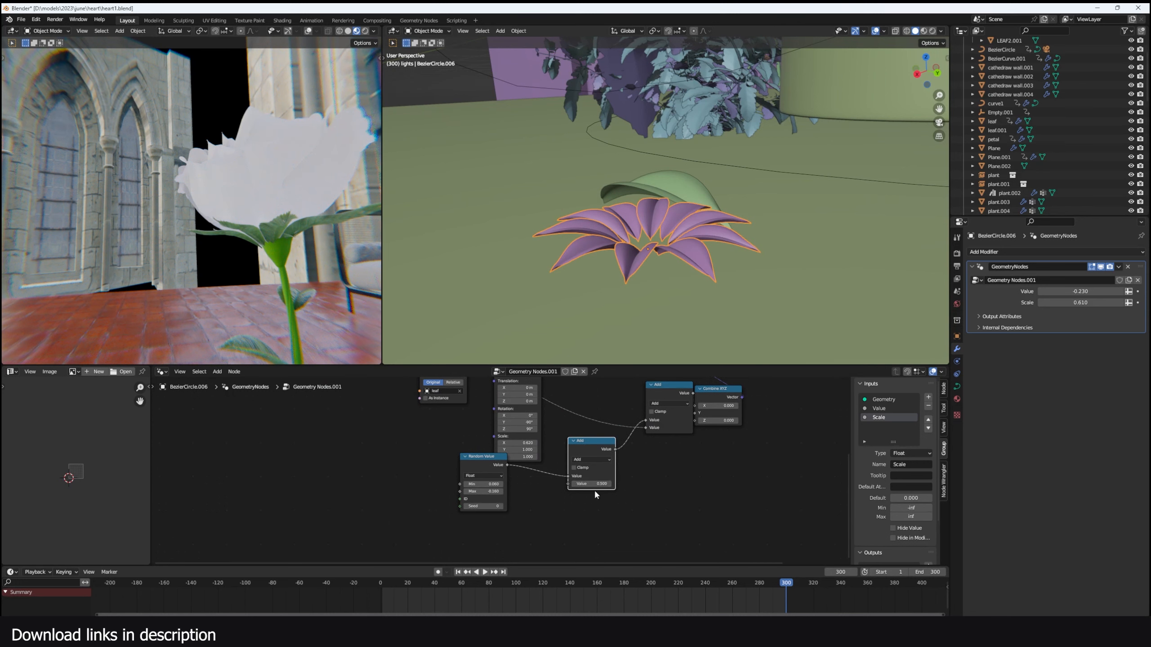
mouse_move(593, 484)
left_mouse_down()
mouse_move(562, 484)
mouse_move(580, 484)
left_mouse_up()
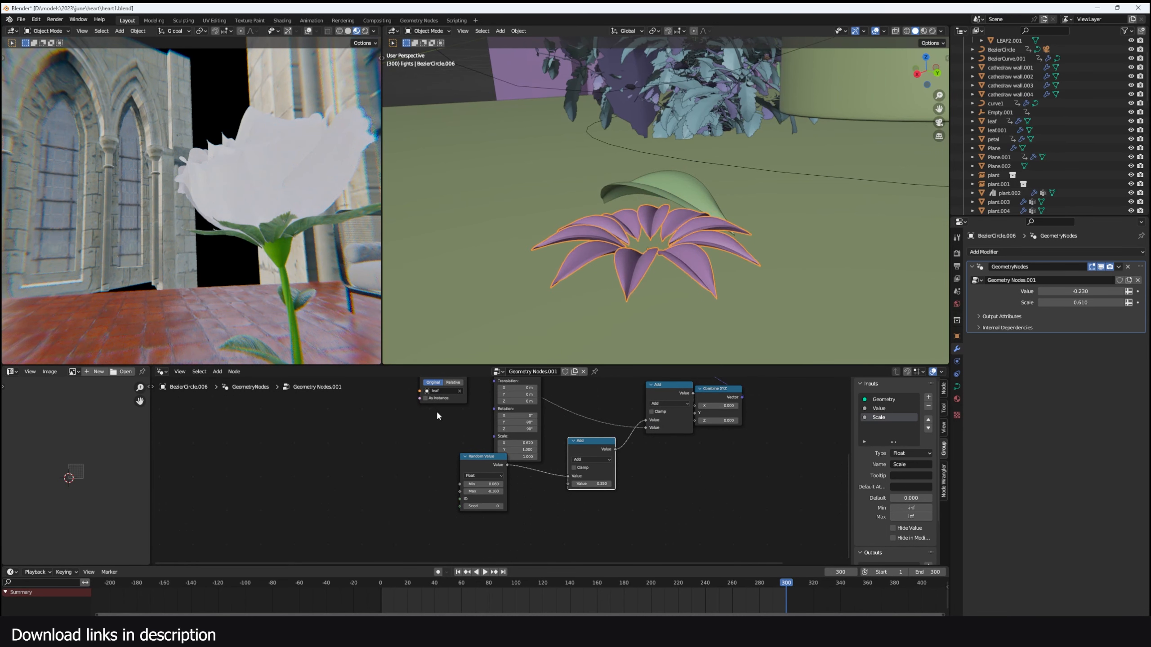
Step: Play and scrub the animation up to frame 263 to review how the potted flower grows and blooms
key("space")
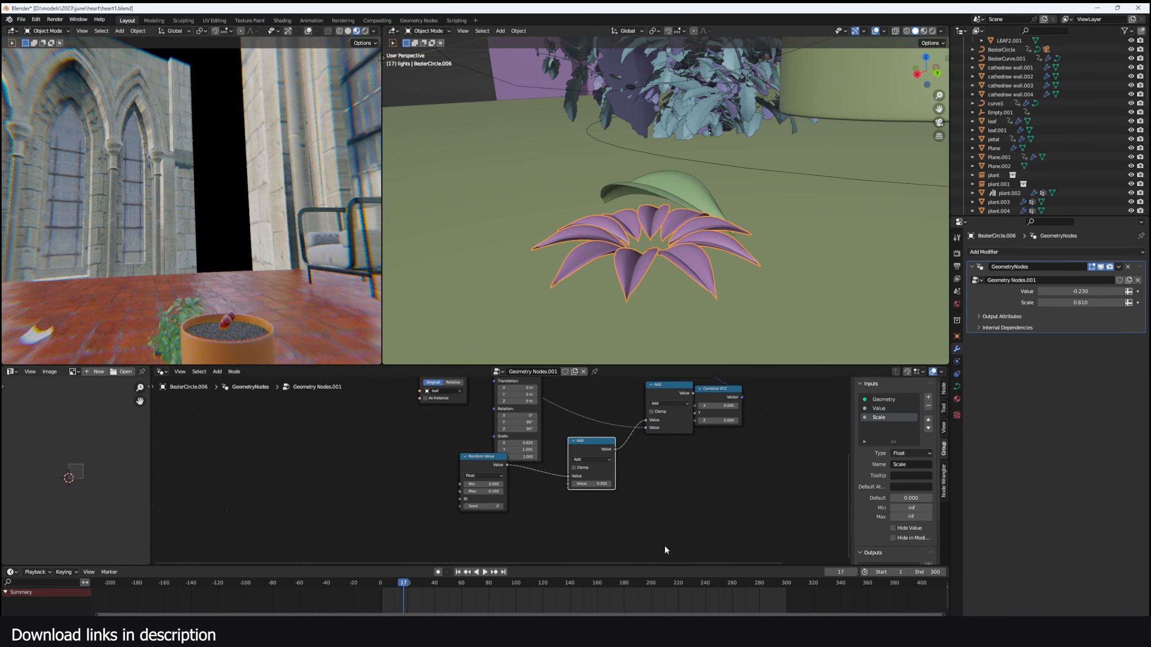
left_click(720, 595)
key("space")
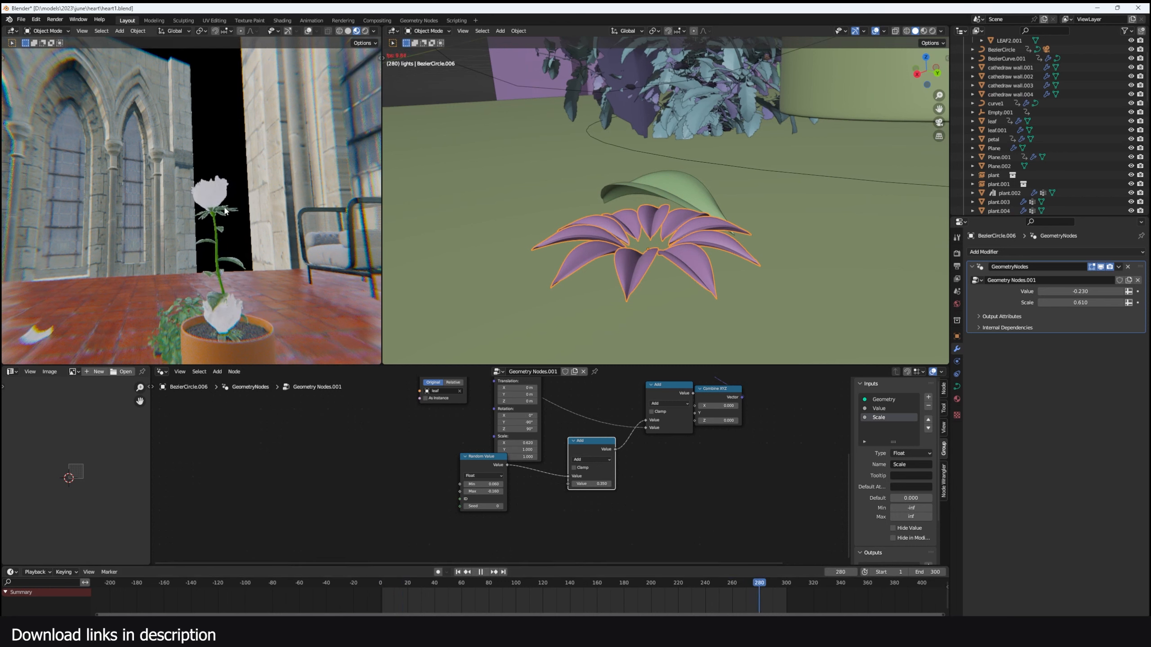
key("space")
left_click(735, 585)
Step: Add a Math node set to Sine with value 46.200 and connect it to the duplicated Add node's second value
scroll(503, 468, "up", 4)
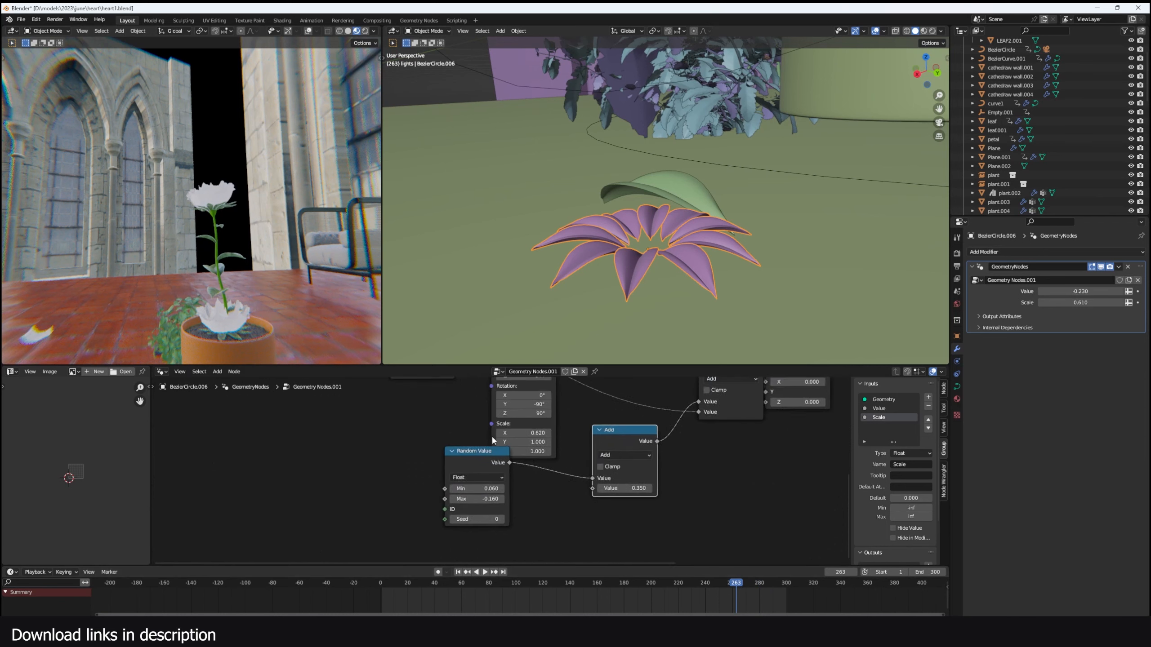
middle_click_drag(445, 452, 400, 411)
scroll(401, 411, "up", 2)
key("shift+a")
type("math")
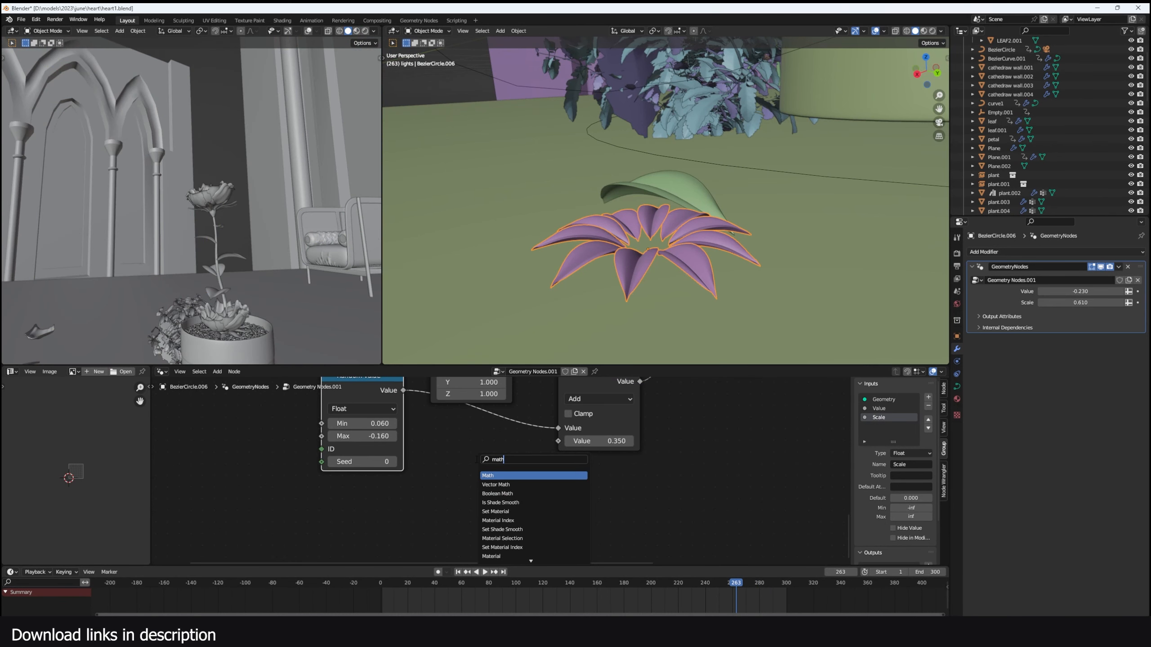
key("Return")
left_click(471, 490)
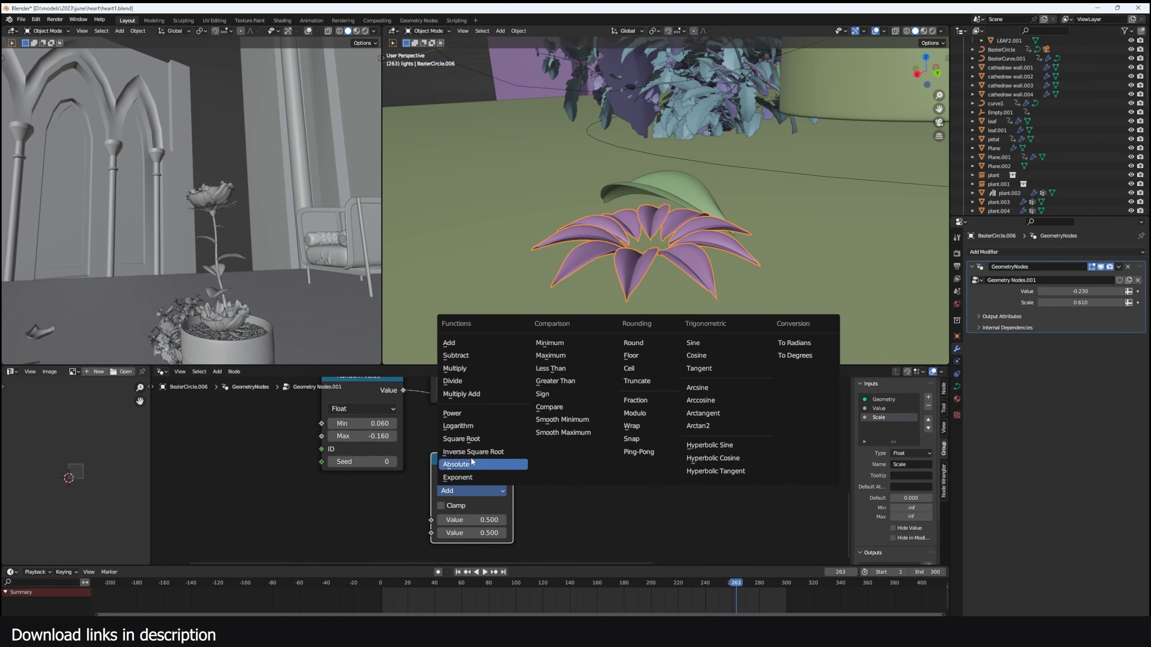
left_click(710, 342)
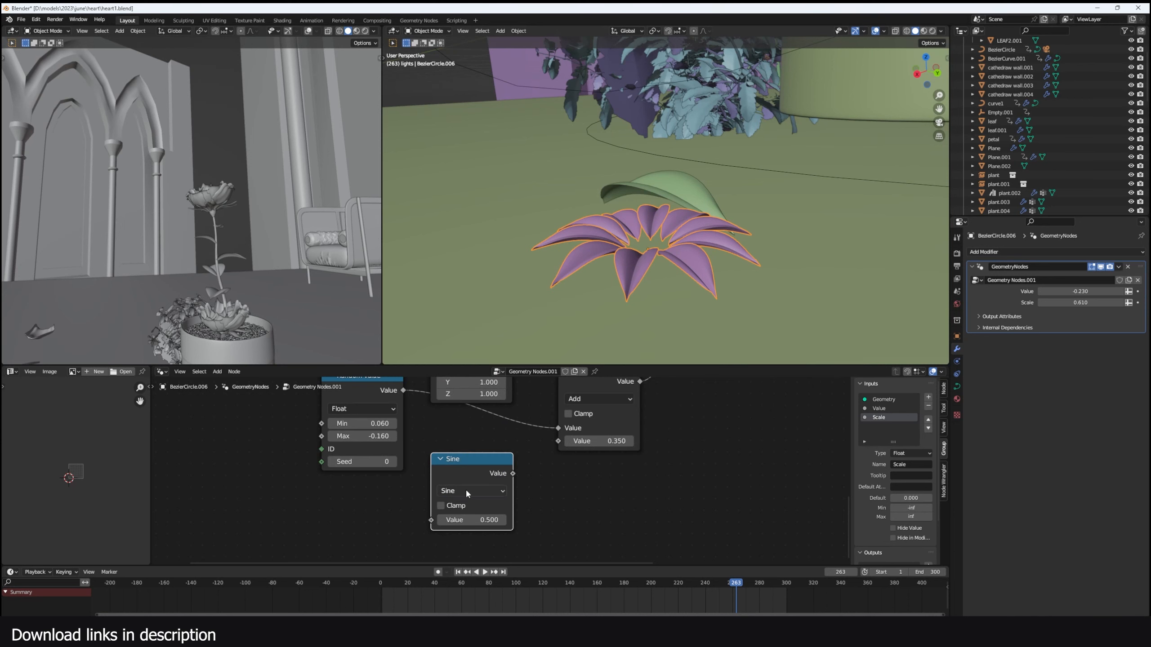
left_click_drag(564, 447, 560, 441)
left_click_drag(491, 500, 459, 518)
Step: Drive the Sine node with the Seconds output of a Scene Time node, play back the motion, and move Scene Time farther away
key("shift+a")
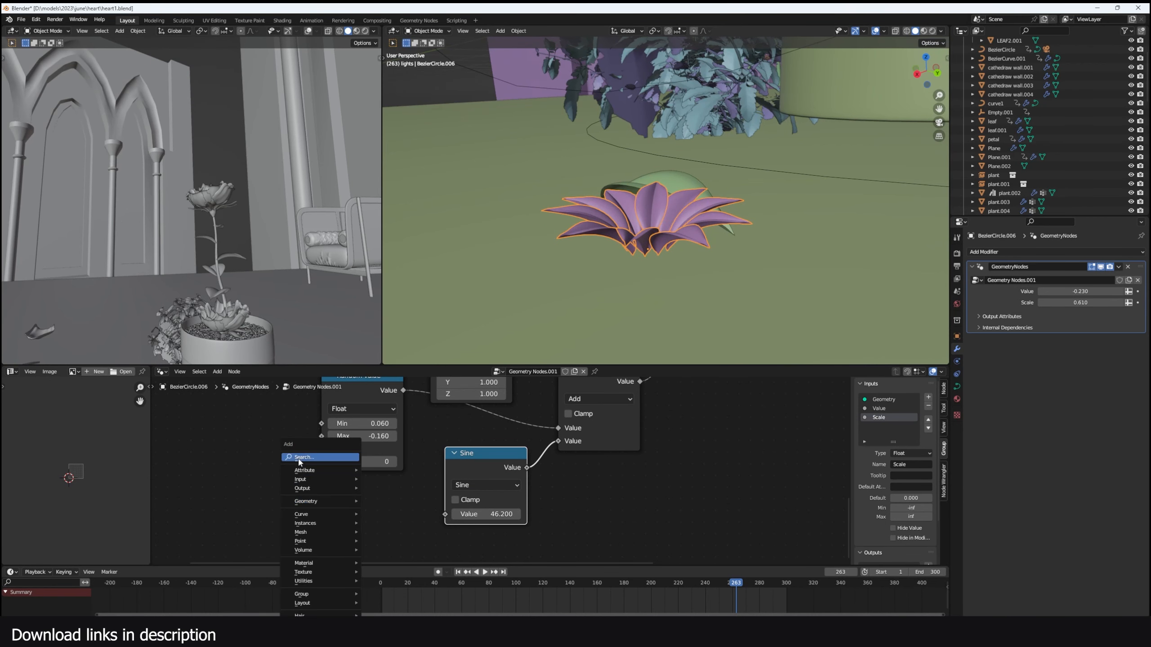
type("tim")
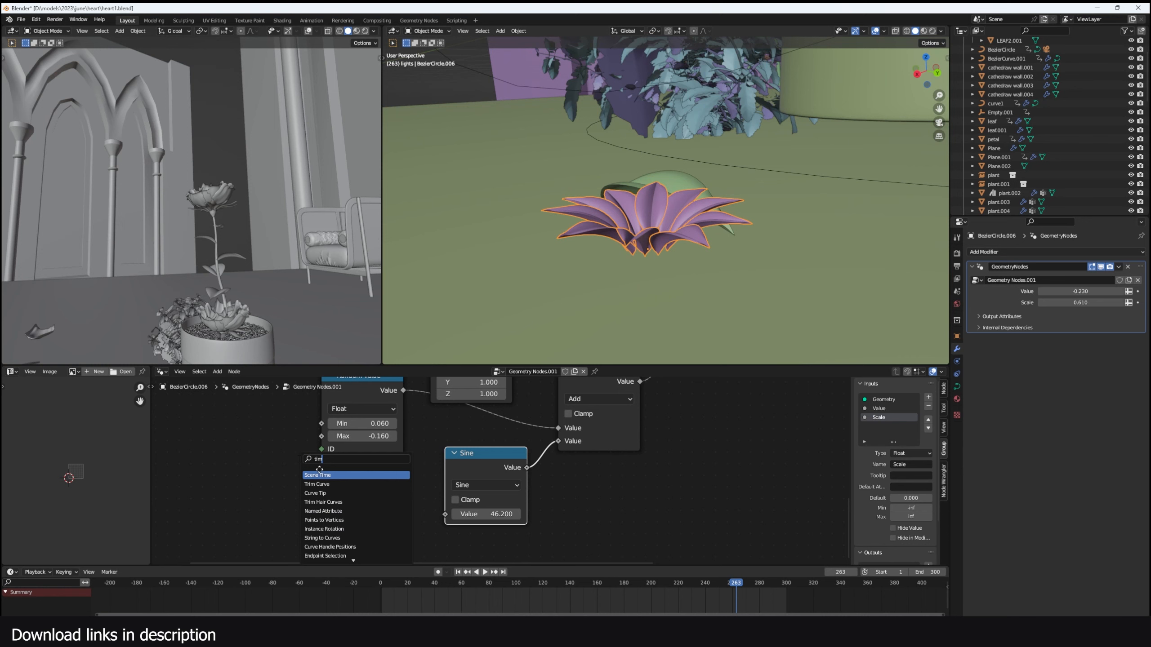
key("Return")
left_click_drag(459, 516, 457, 516)
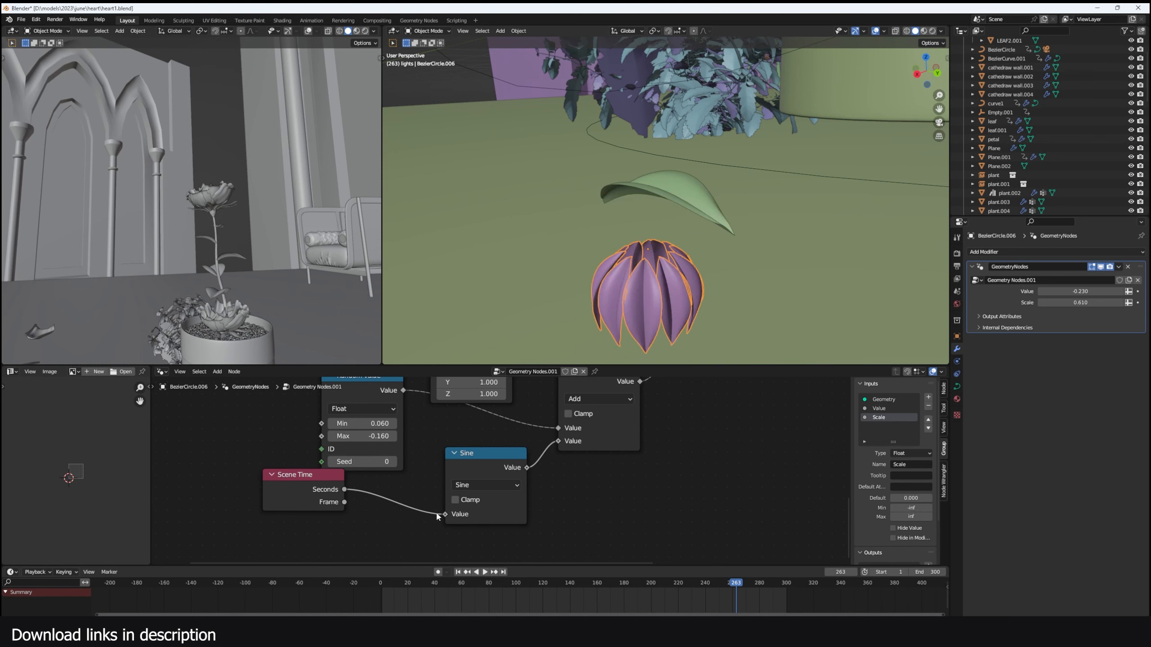
key("space")
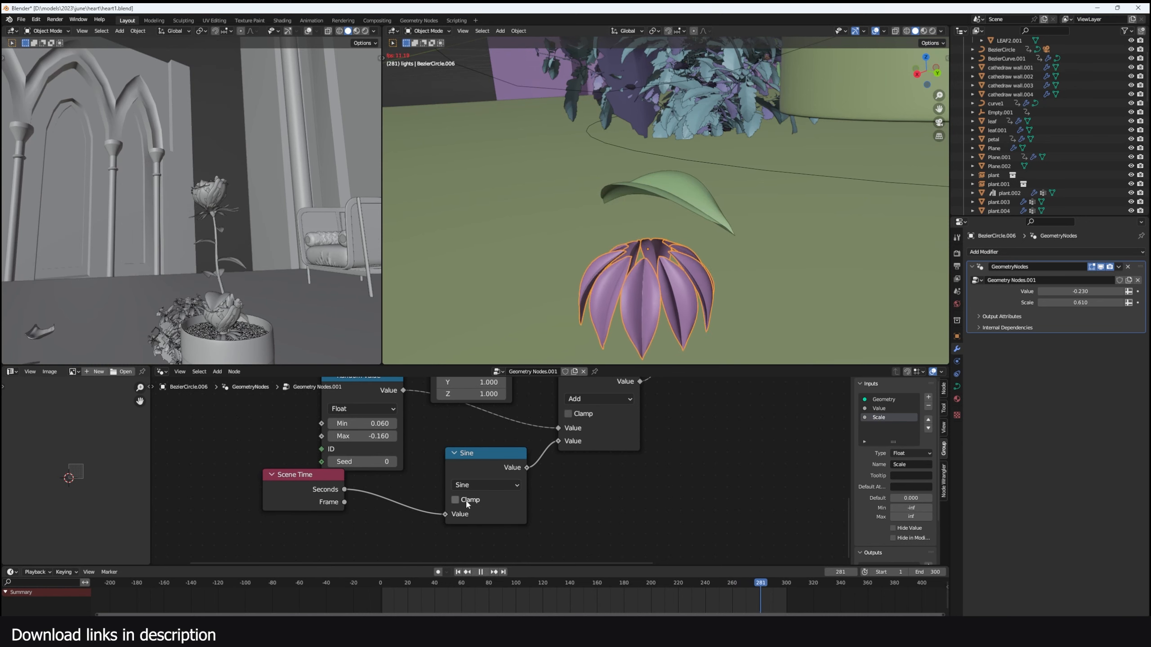
left_click_drag(324, 490, 284, 496)
key("space")
Step: Frame the selected leaf flower in the viewport that shows the potted plant
key("shift+a")
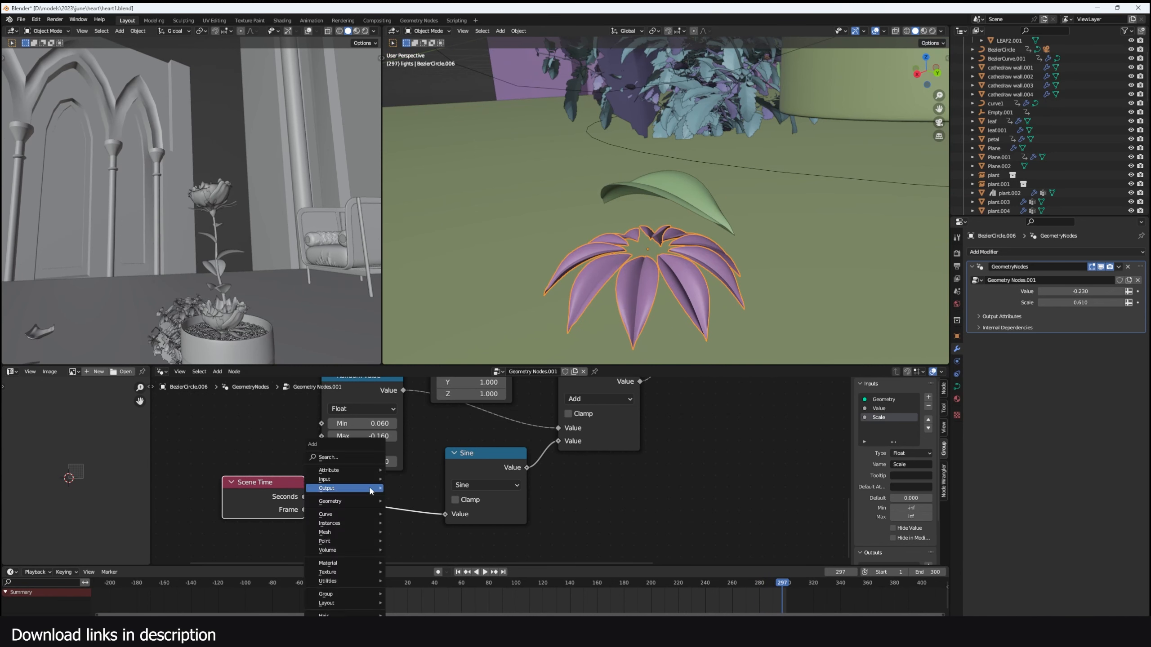
left_click(351, 457)
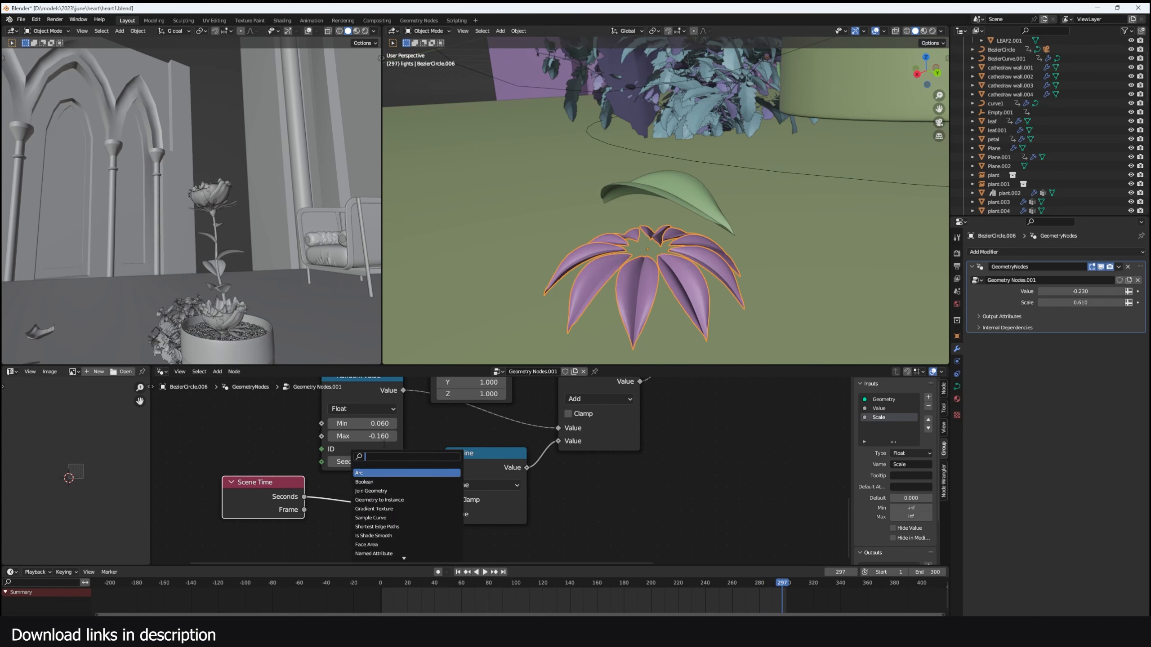
left_click(247, 289)
key("KP_Decimal")
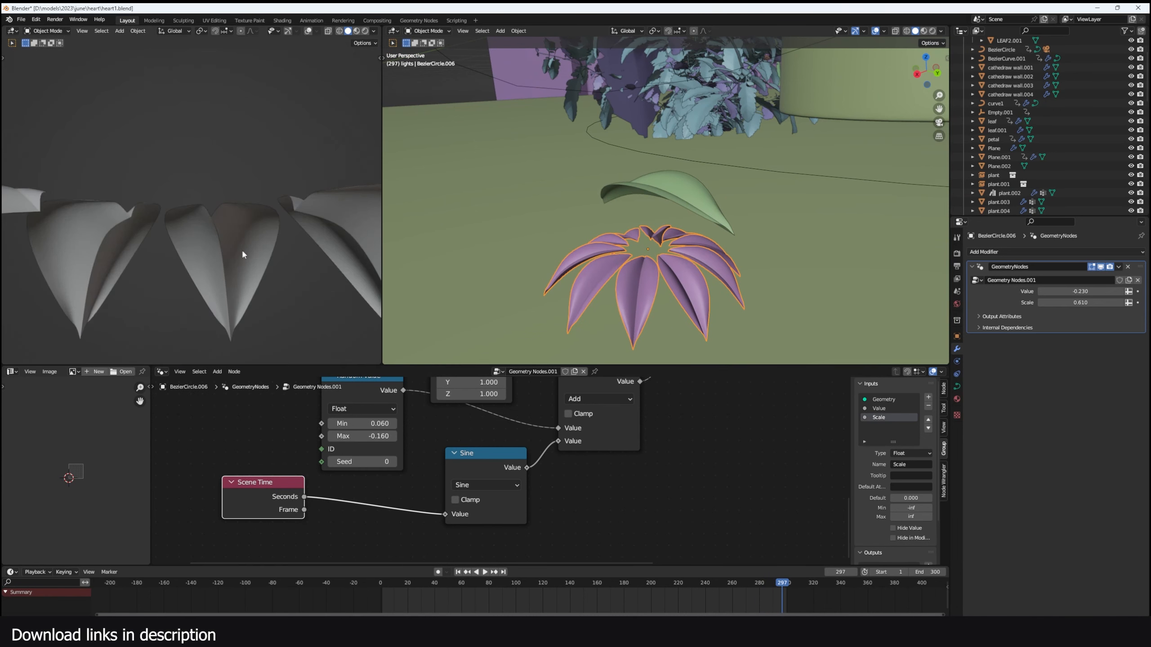
Step: Isolate the leaf flower in local view and play back its opening and closing motion
key("KP_Divide")
scroll(344, 182, "down", 2)
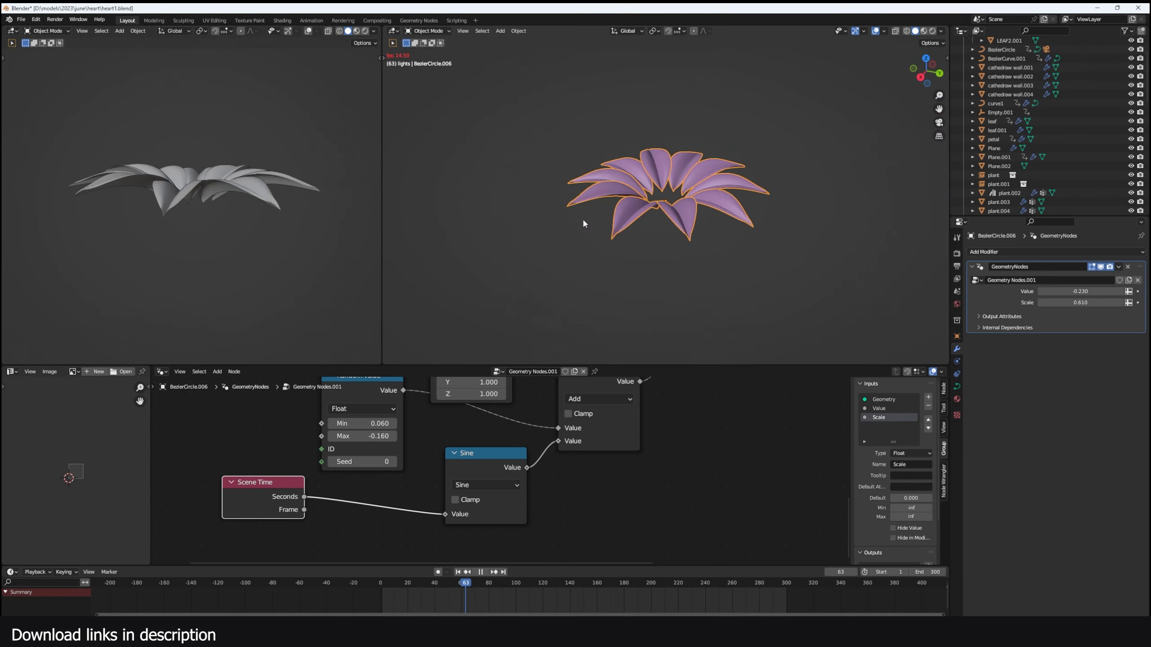
key("space")
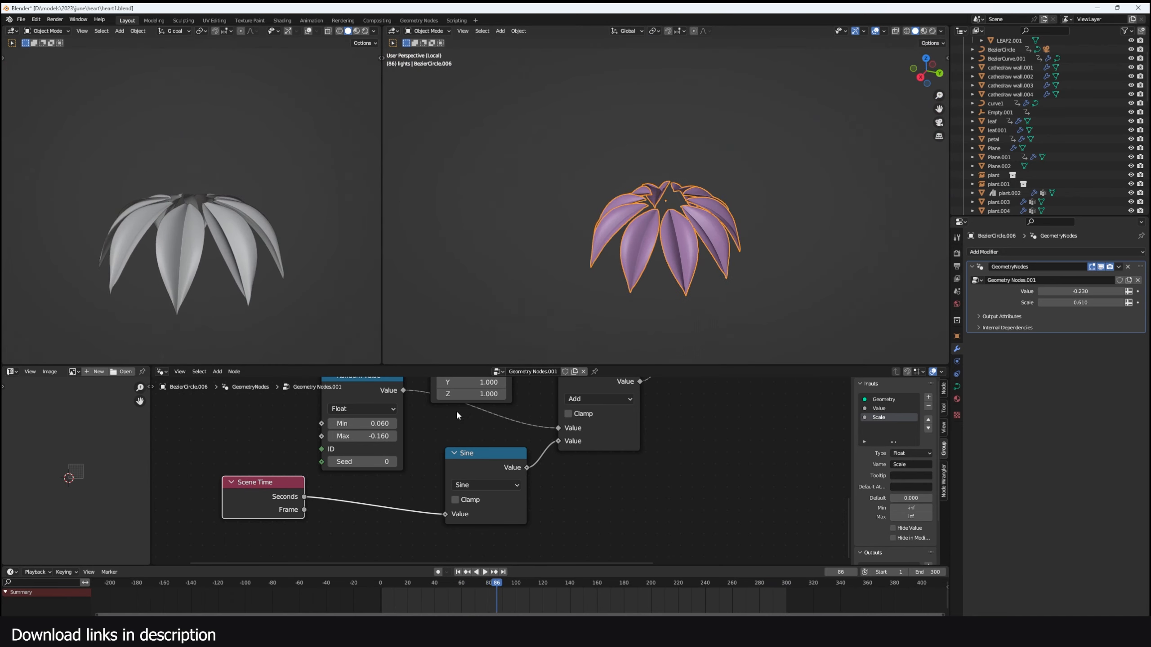
key("shift+a")
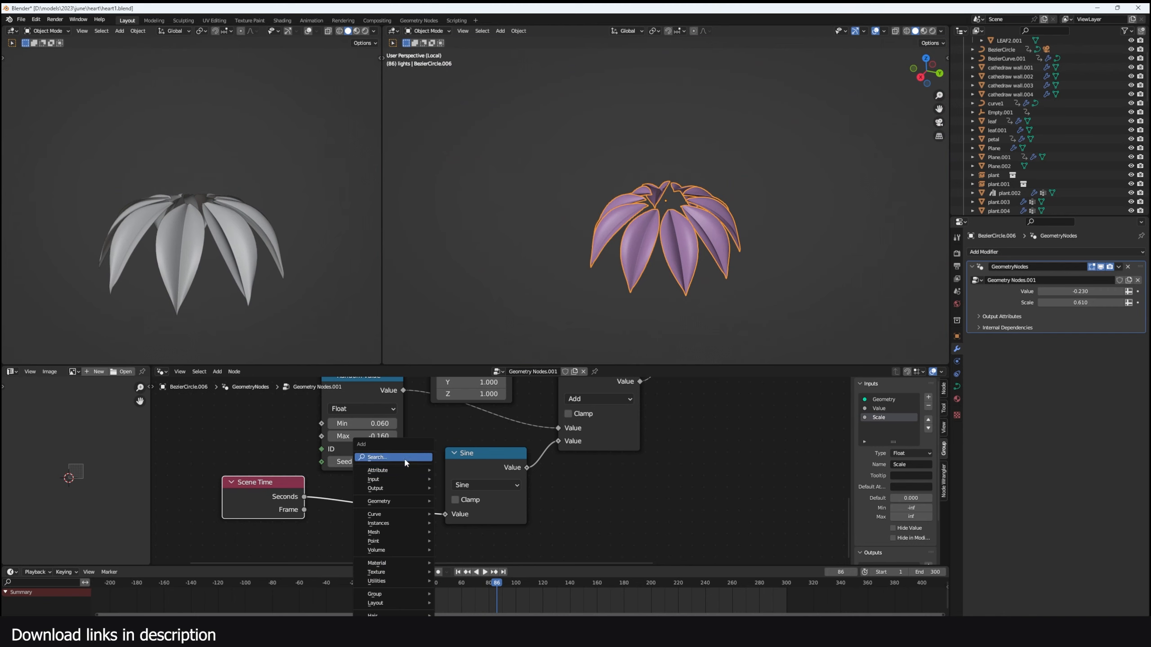
left_click(404, 457)
type("ad")
key("Escape")
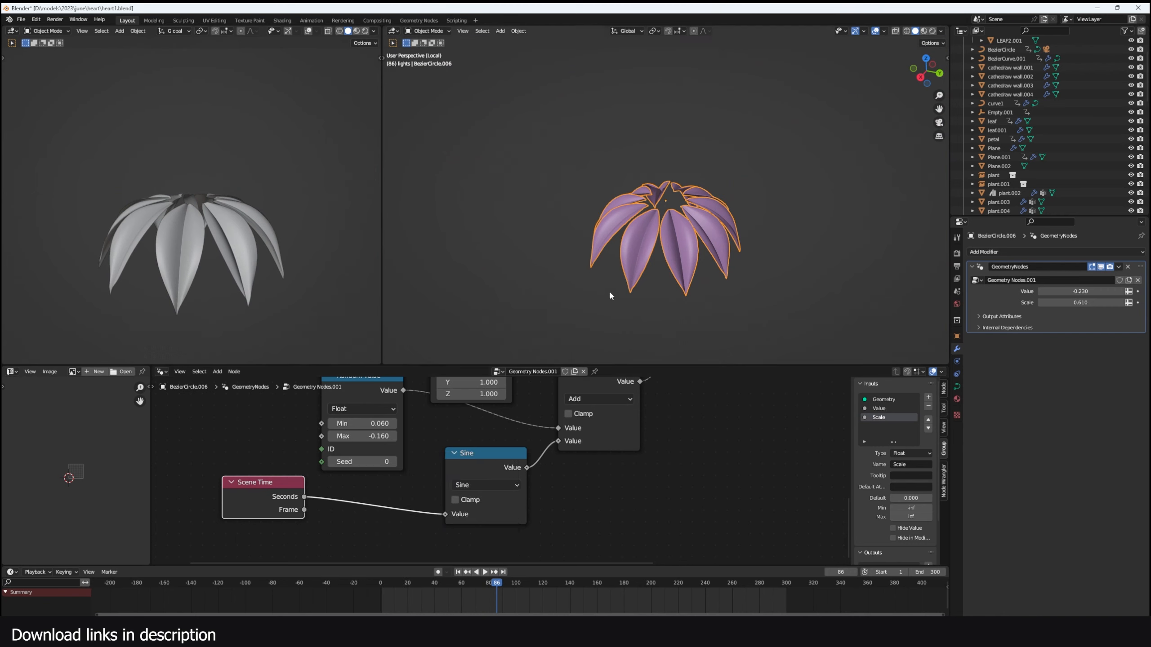
Step: Duplicate the Sine node between Scene Time and Sine, set it to Multiply with value 3, and start playback
key("shift+d")
left_click(383, 494)
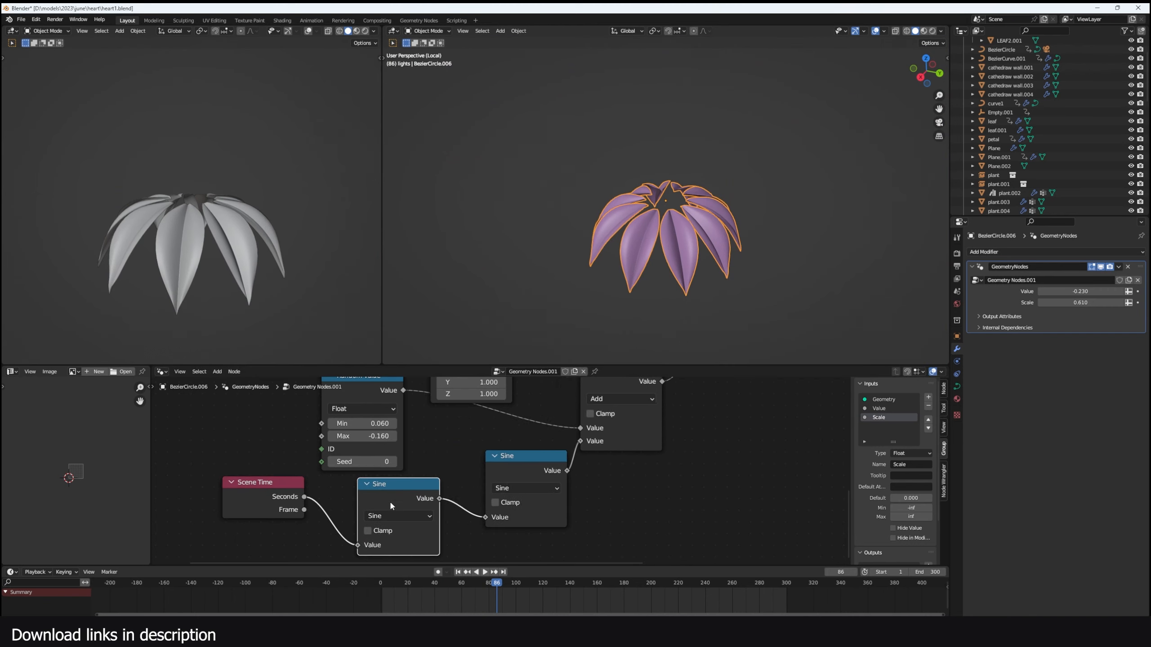
left_click(397, 516)
left_click(381, 393)
left_click(397, 557)
type("3")
key("Return")
key("space")
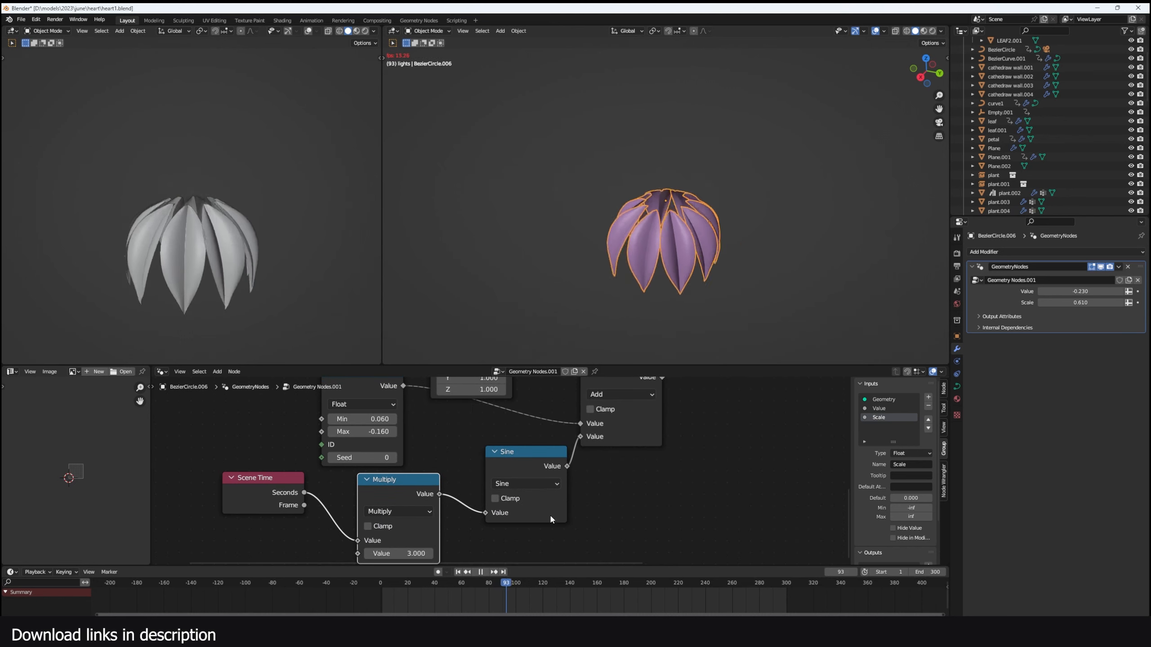
Step: Try a Multiply value of 10 while the animation plays, and settle on a value of 2
scroll(546, 517, "down", 2)
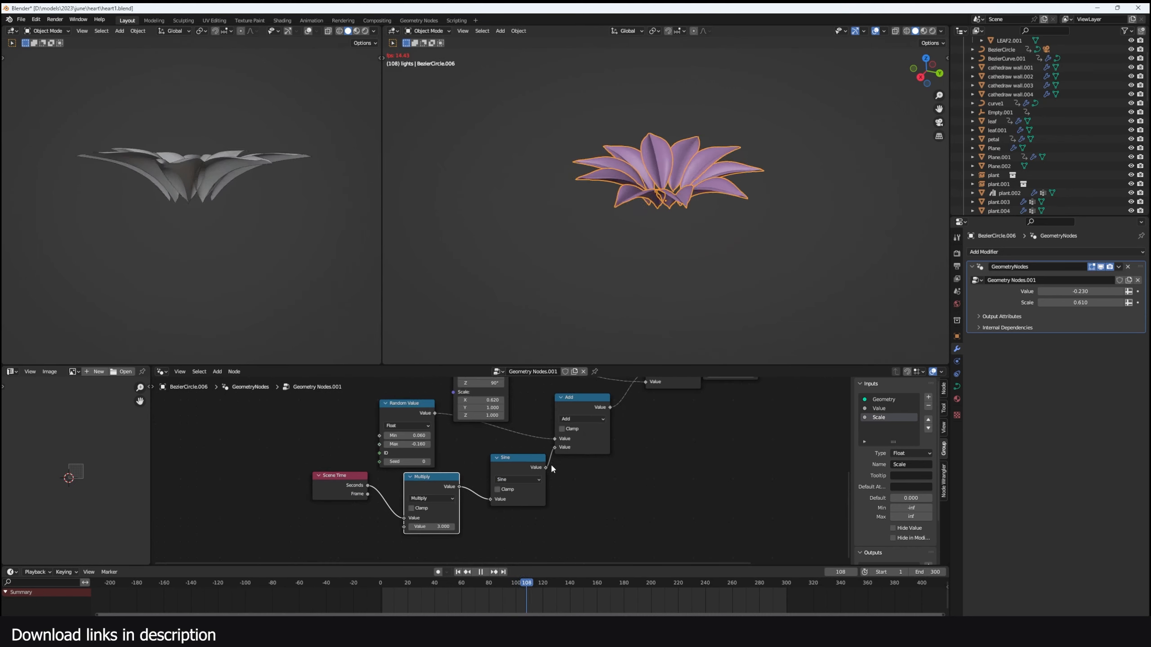
left_click(433, 526)
type("10")
key("Return")
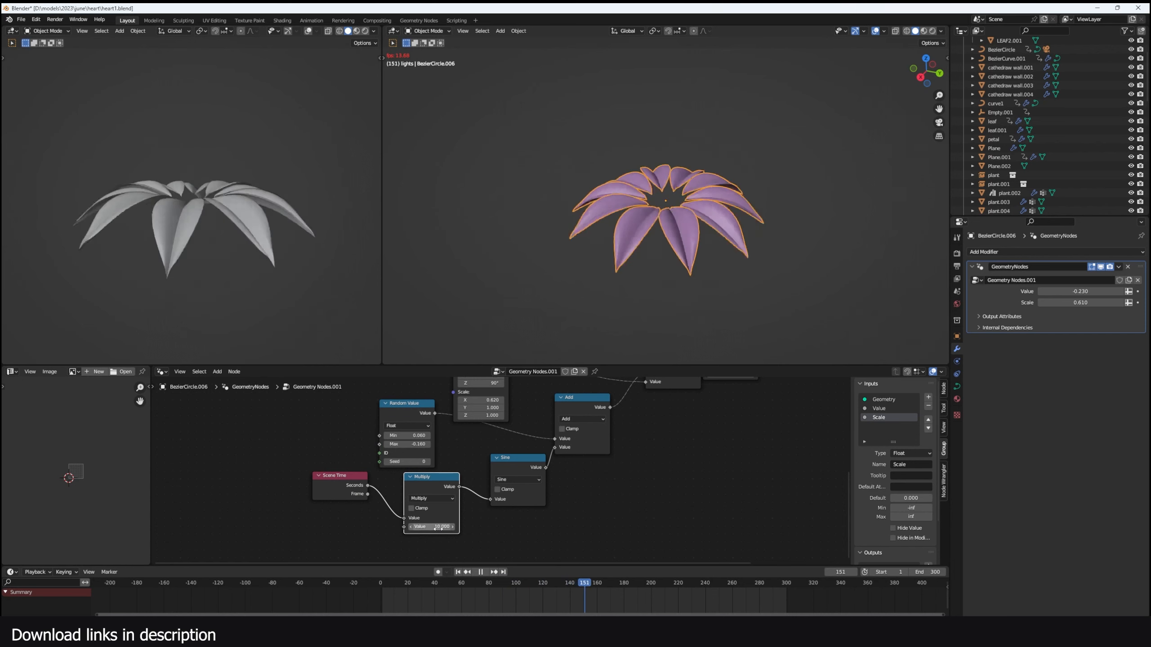
left_click(433, 527)
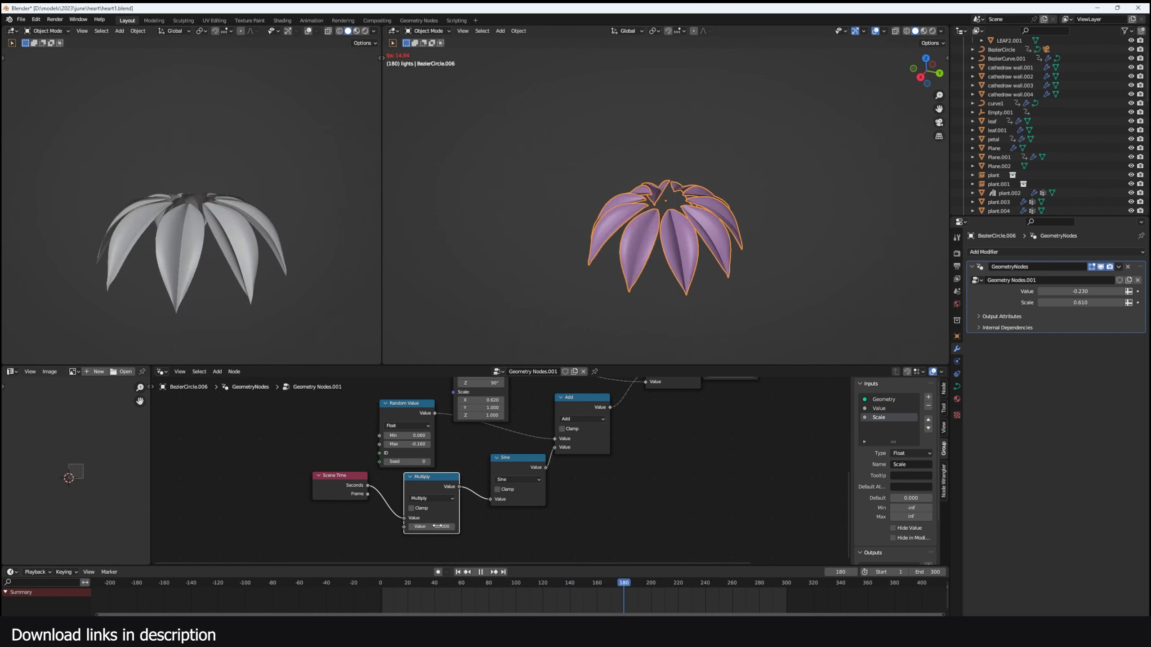
type("2")
key("Return")
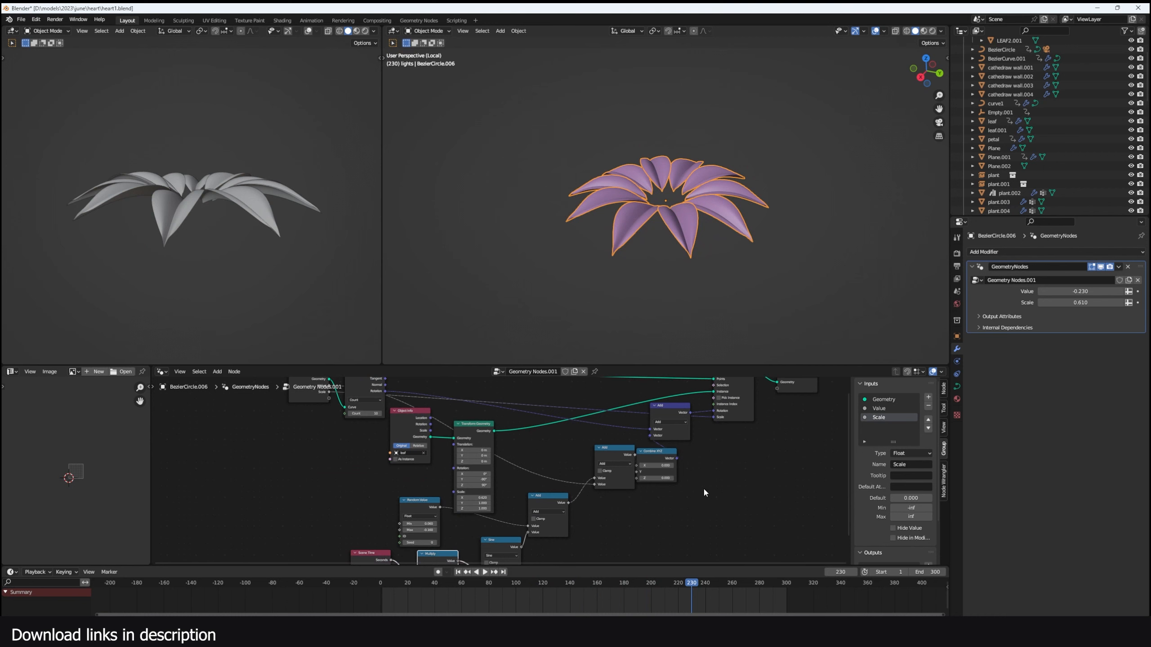
Step: Keyframe the modifier's Scale at its current value on frame 301 and at 0 on frame 280
middle_click_drag(670, 420, 689, 448)
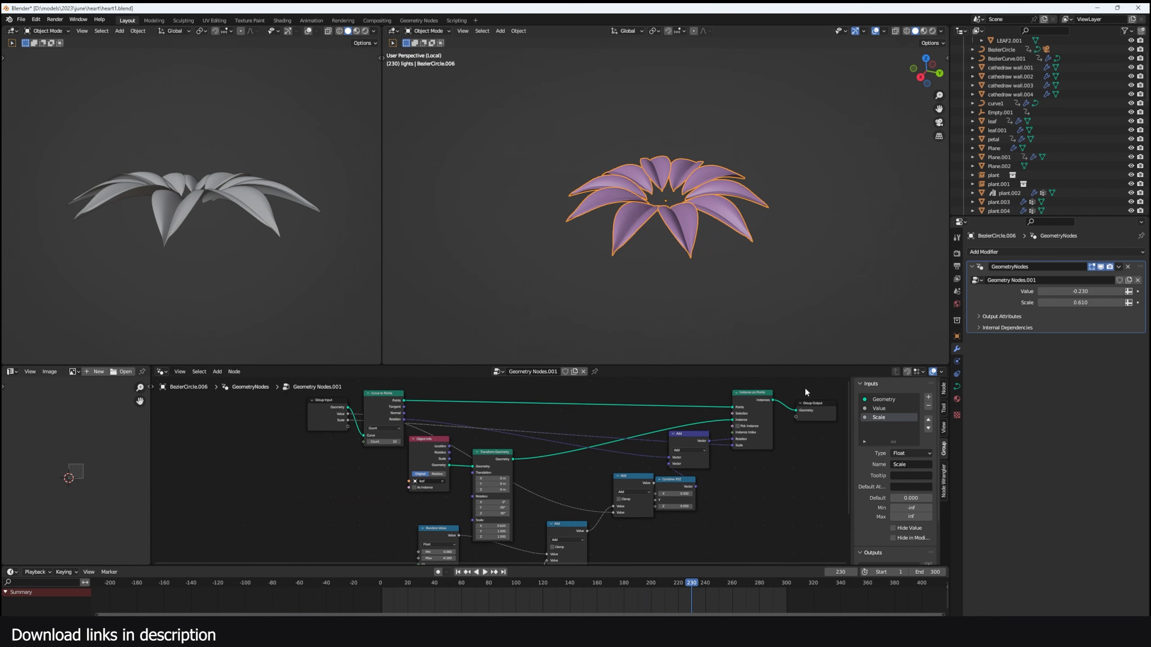
left_click_drag(1081, 302, 1077, 303)
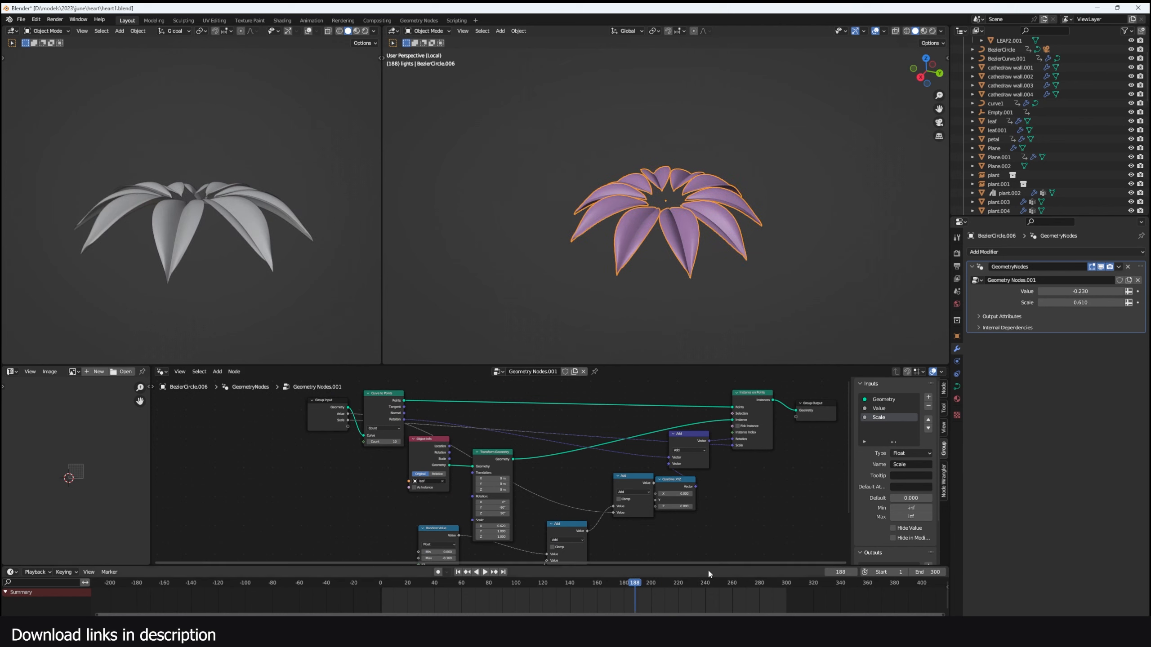
left_click_drag(723, 595, 787, 596)
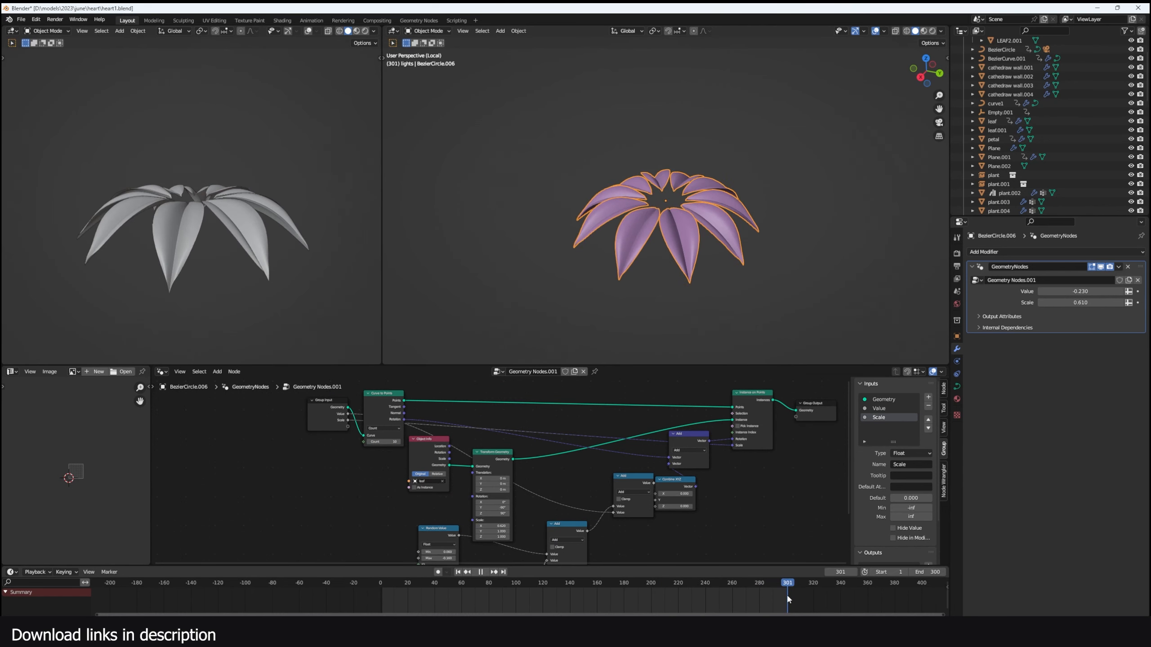
left_click(1138, 303)
left_click_drag(789, 590, 761, 583)
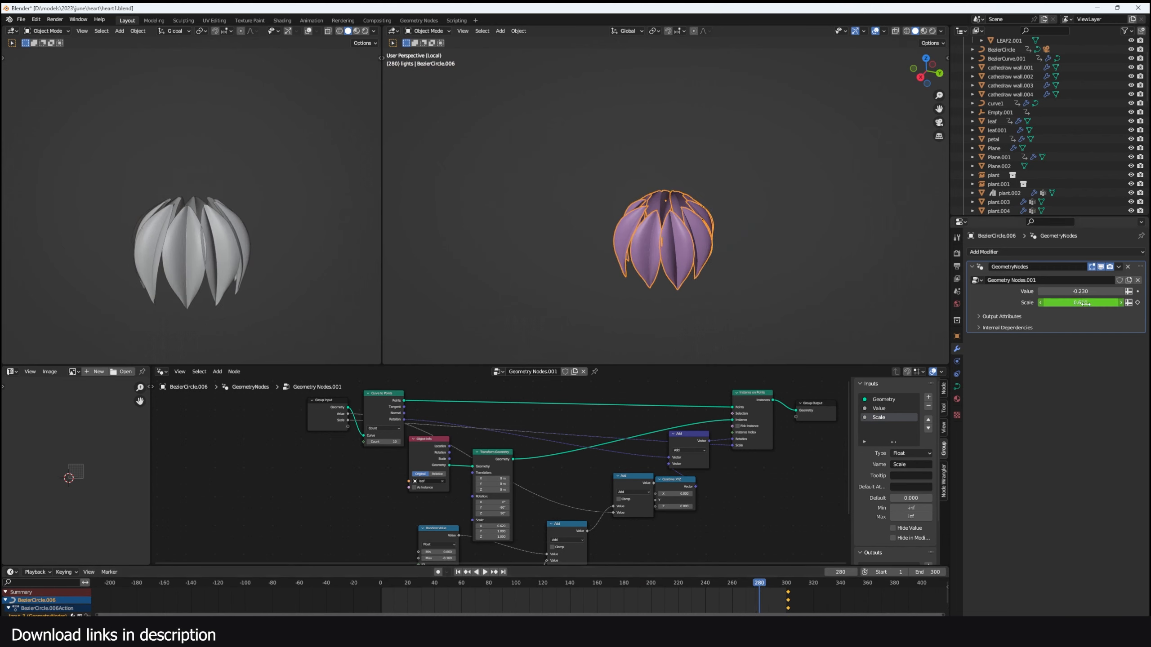
key("Return")
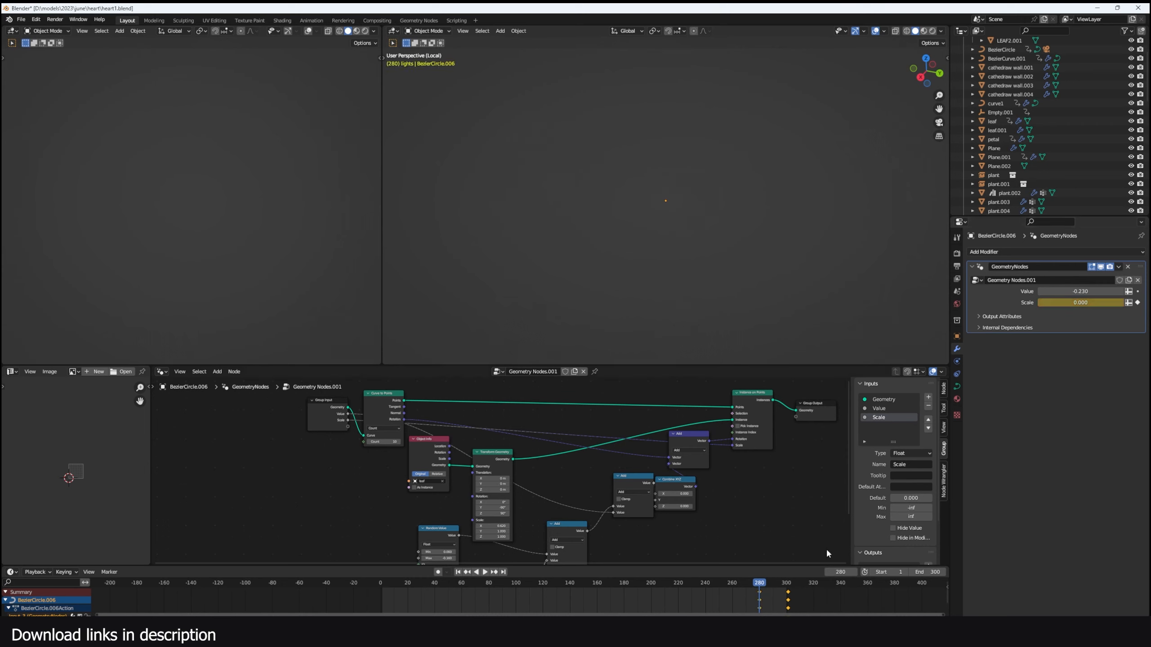
Step: Move the leaf flower's Scale keyframes to about frames 258 and 277, and play back the growth
right_click(752, 598)
left_click(747, 584)
key("space")
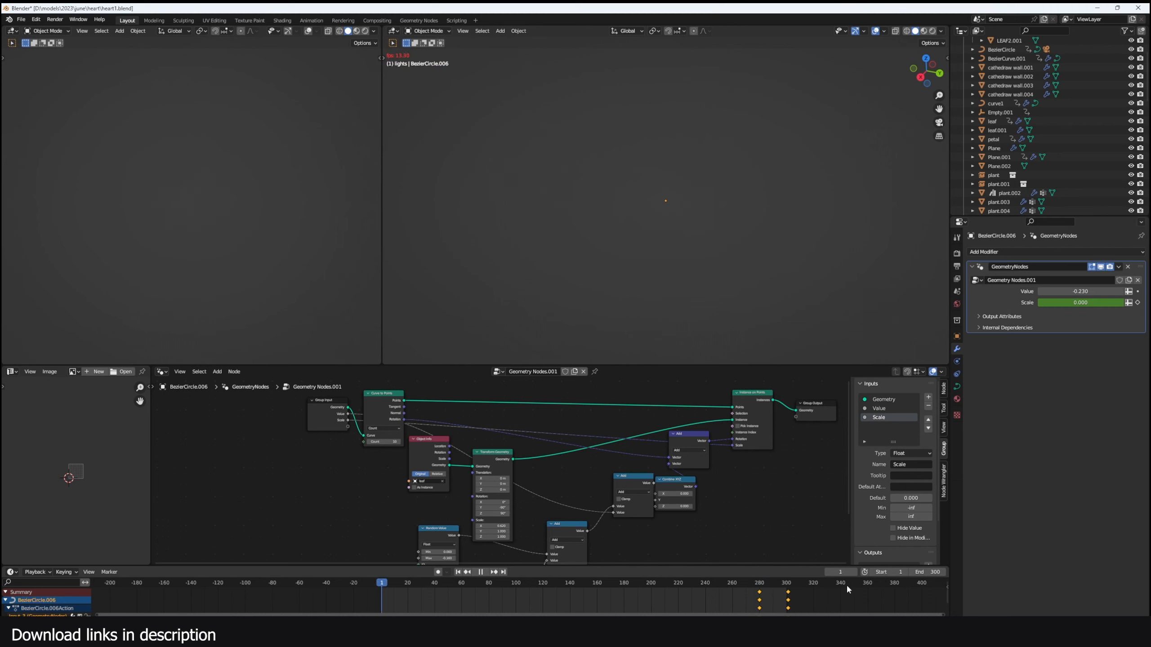
key("space")
left_click(752, 595)
key("g")
left_click(731, 601)
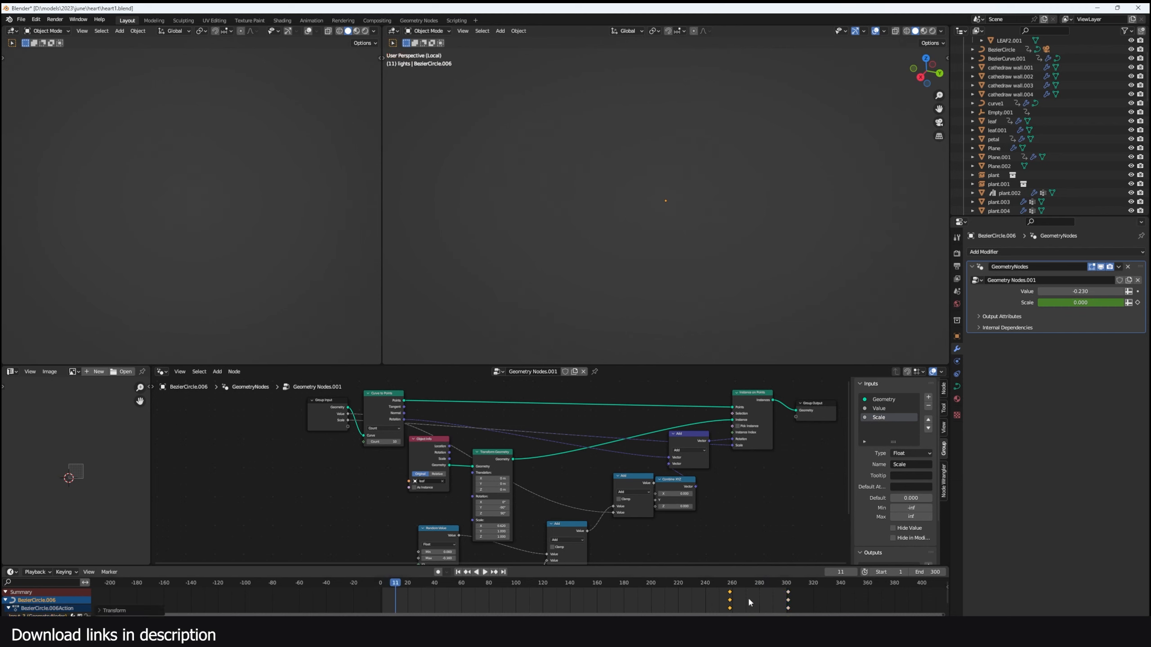
left_click_drag(788, 602, 746, 603)
key("space")
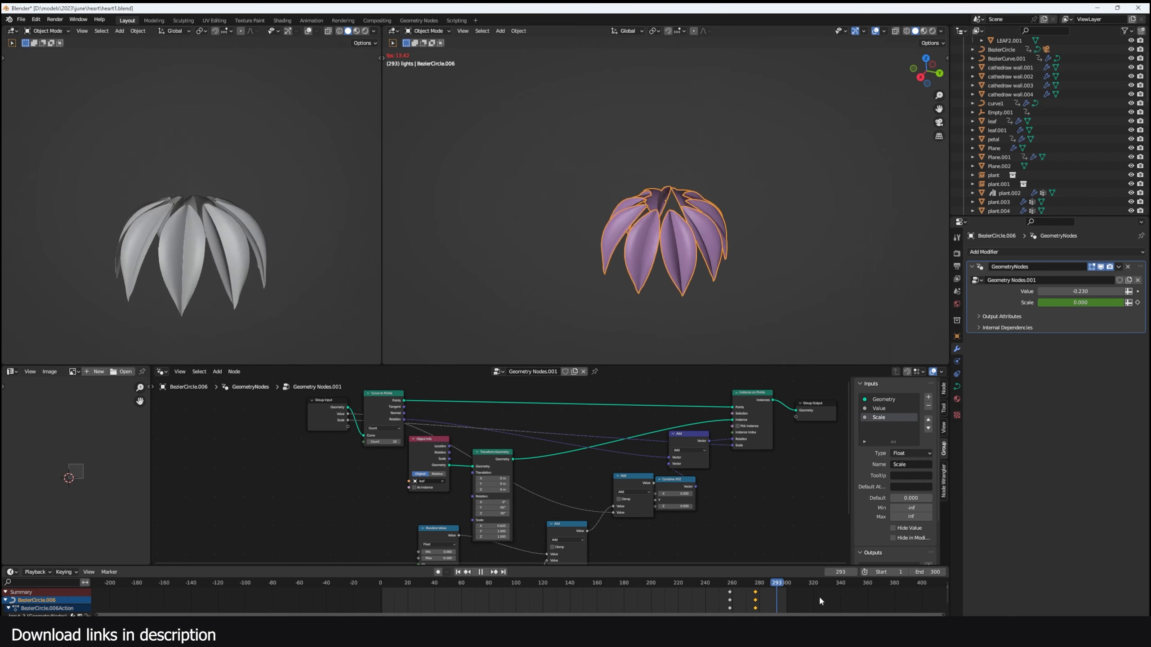
key("space")
Step: Exit local view and look at the leaf flower within the full scene
middle_click_drag(553, 455, 574, 397)
scroll(586, 453, "up", 3)
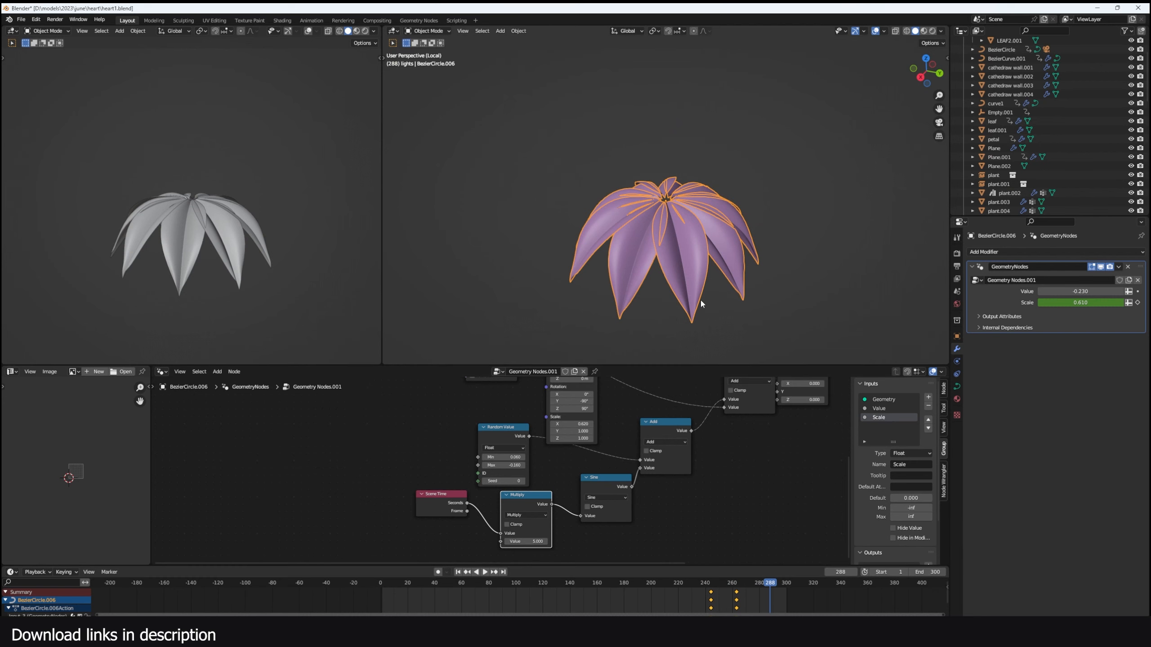
key("KP_Divide")
mouse_move(793, 251)
middle_mouse_down()
mouse_move(767, 261)
mouse_move(787, 269)
middle_mouse_up()
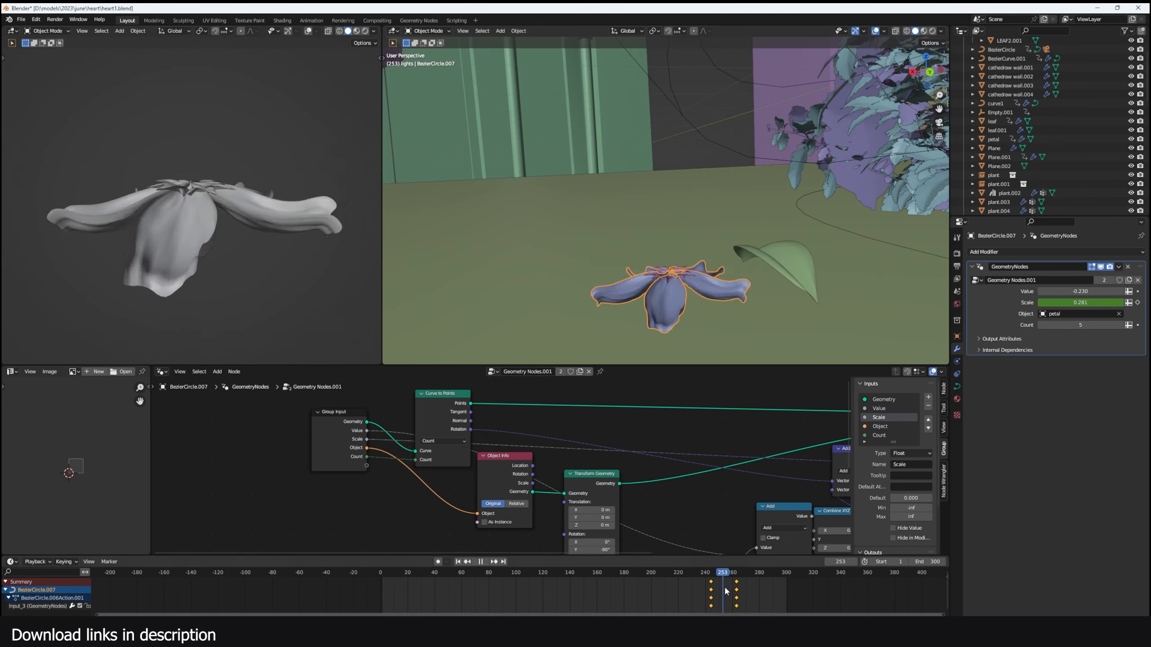
Step: Stop playback and shift the blue petal ring's Scale keyframes to about frames 250 and 269
key("space")
middle_click_drag(738, 345, 715, 283)
scroll(721, 295, "down", 4)
scroll(707, 248, "up", 1)
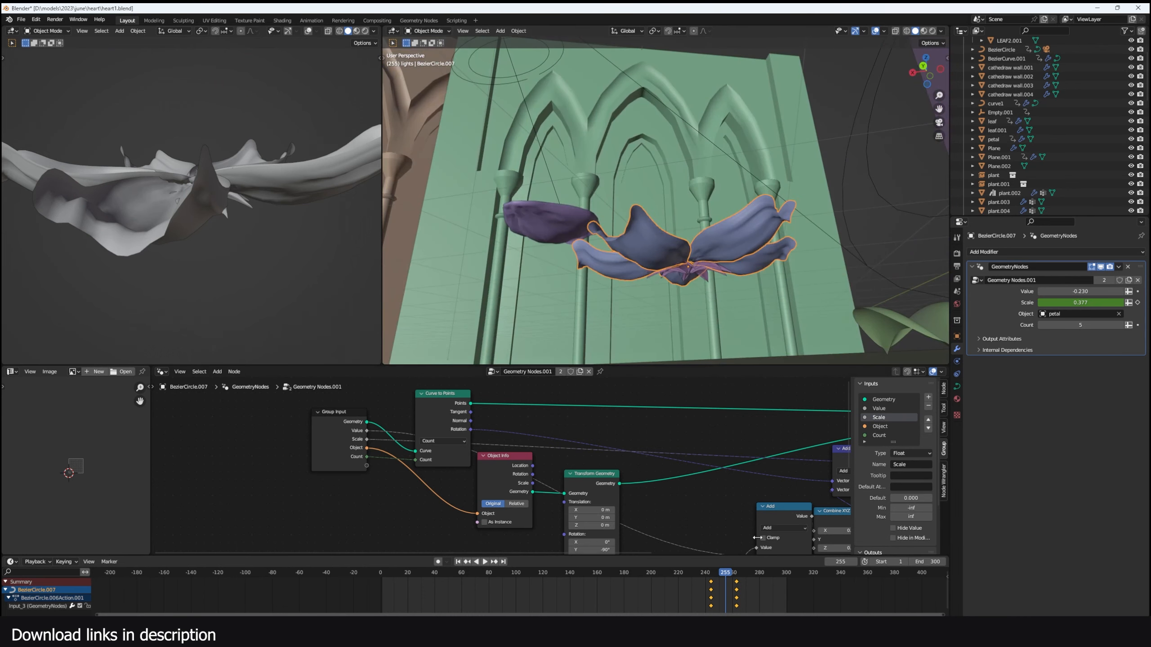
key("g")
left_click(768, 591)
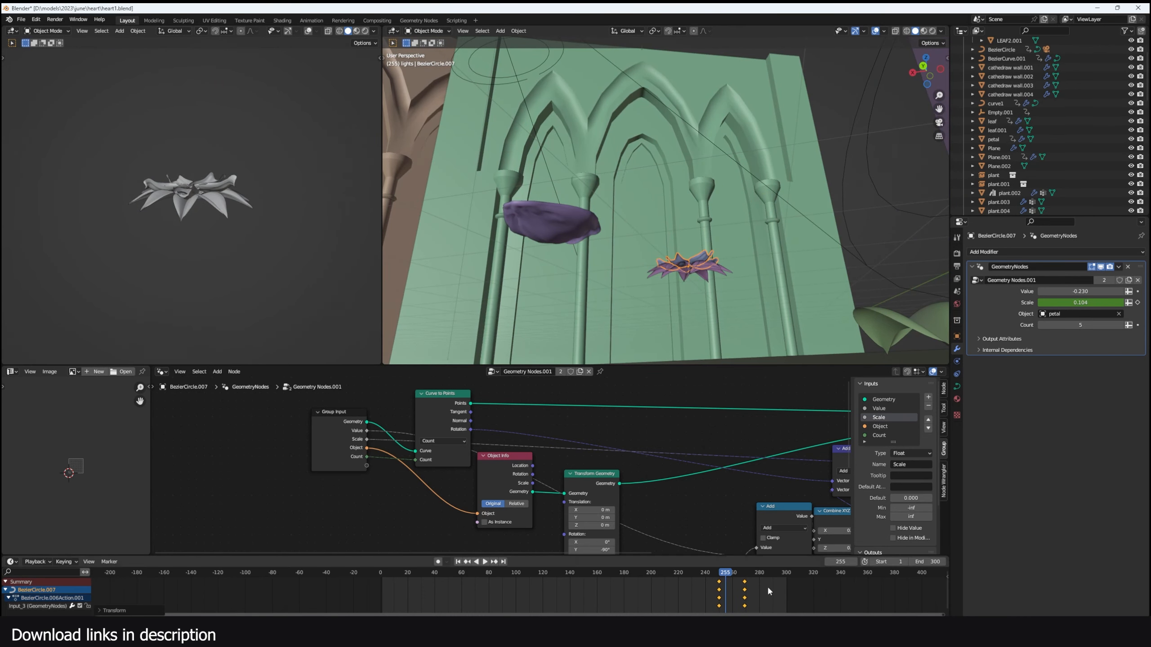
Step: Raise the blue petal ring slightly along Z, by about 0.0017 m
scroll(744, 239, "up", 4)
mouse_move(744, 239)
middle_mouse_down()
mouse_move(747, 267)
mouse_move(748, 222)
middle_mouse_up()
key("g")
key("z")
left_click(771, 287)
Step: Play the animation from about frame 240 to check how the petals open above the leaves
left_click(703, 574)
key("space")
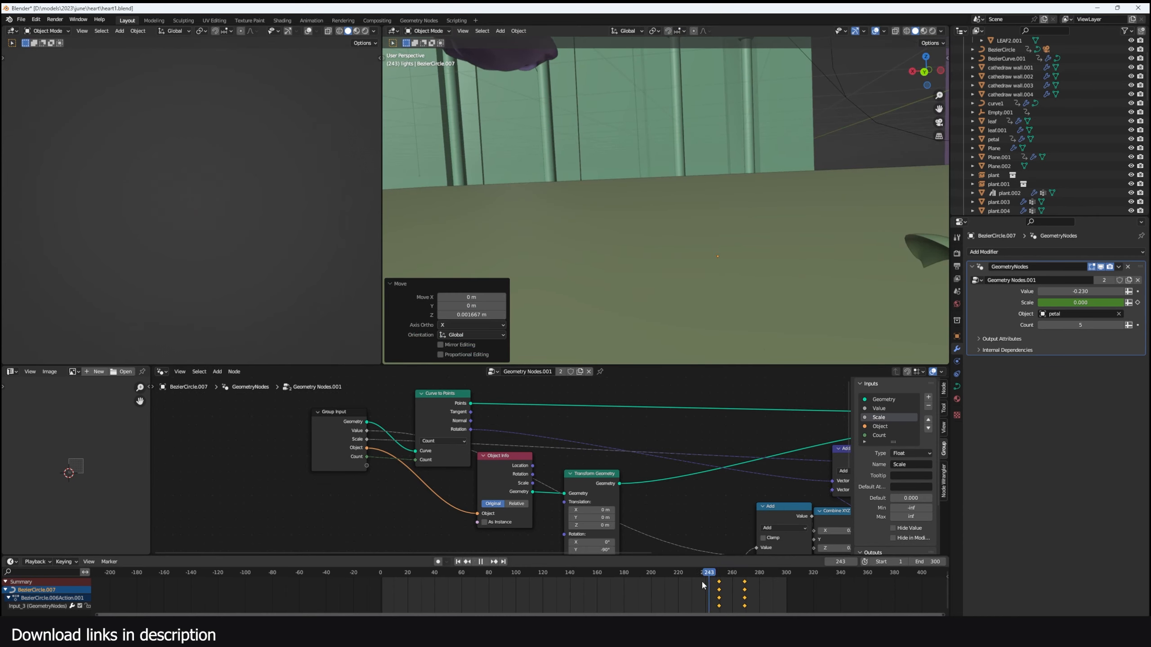
key("space")
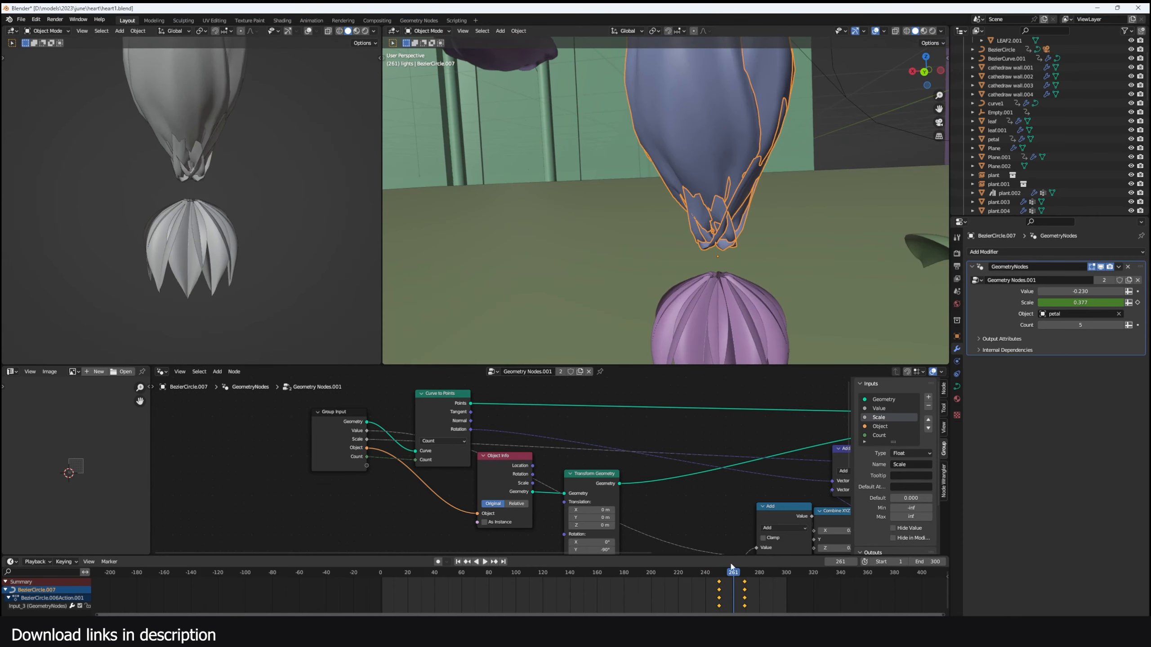
left_click(699, 573)
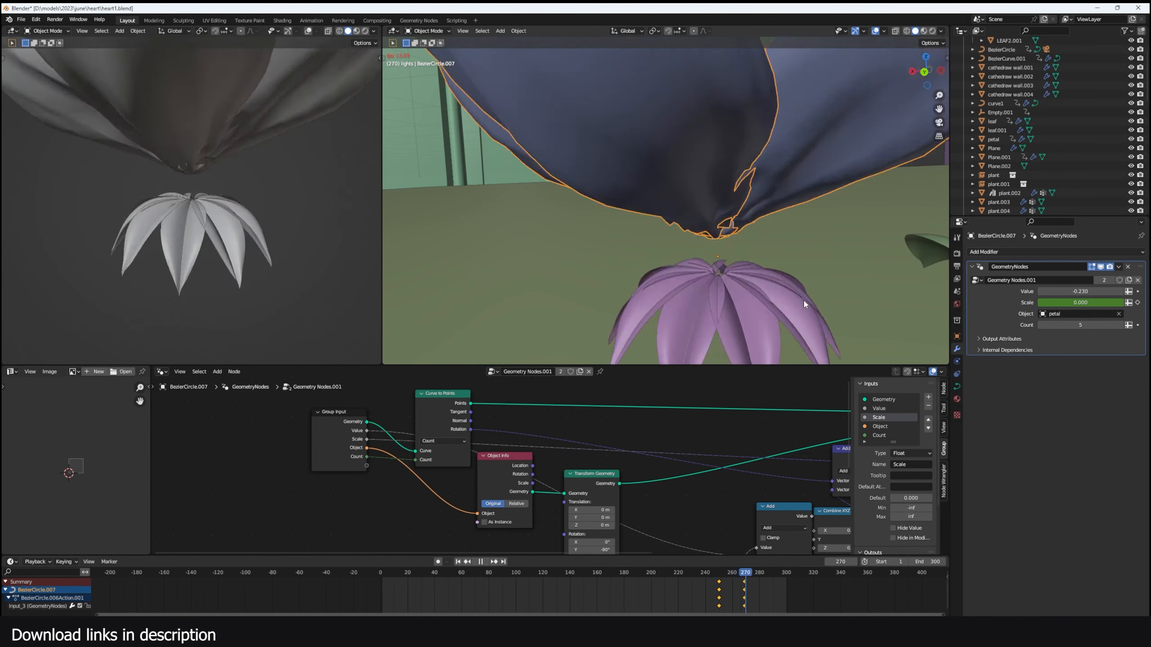
key("space")
Step: Lower the petal ring about 0.011 m along Z onto the center of the leaf flower
scroll(804, 300, "down", 3)
middle_click_drag(804, 301, 822, 276)
scroll(821, 276, "down", 3)
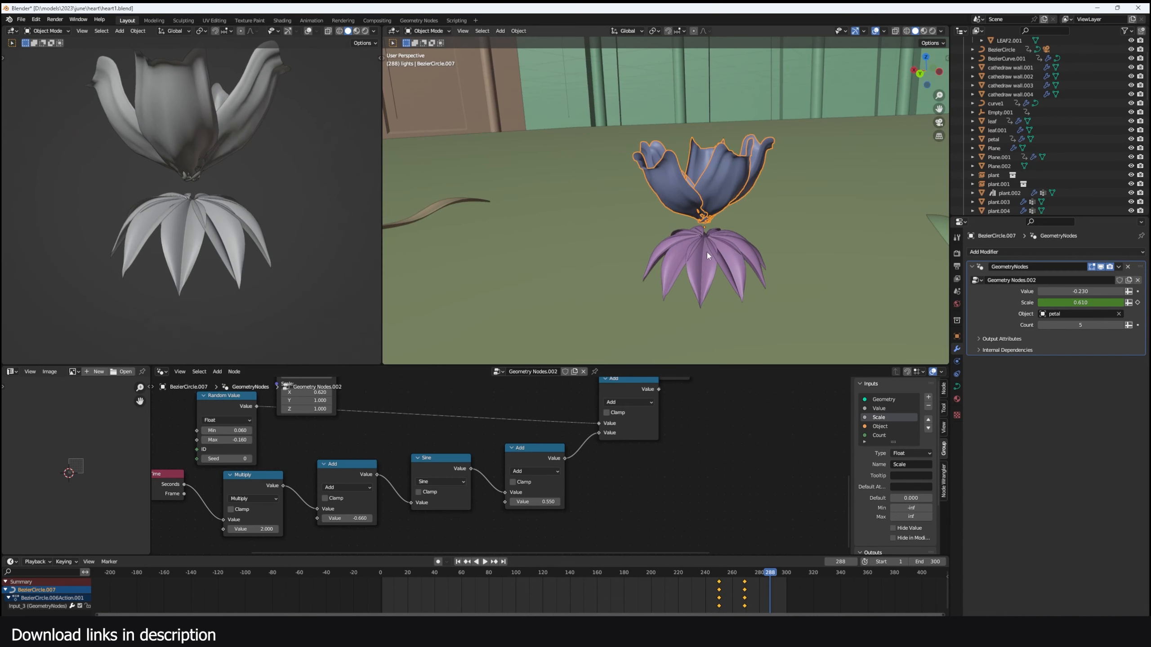
key("g")
key("z")
left_click(758, 202)
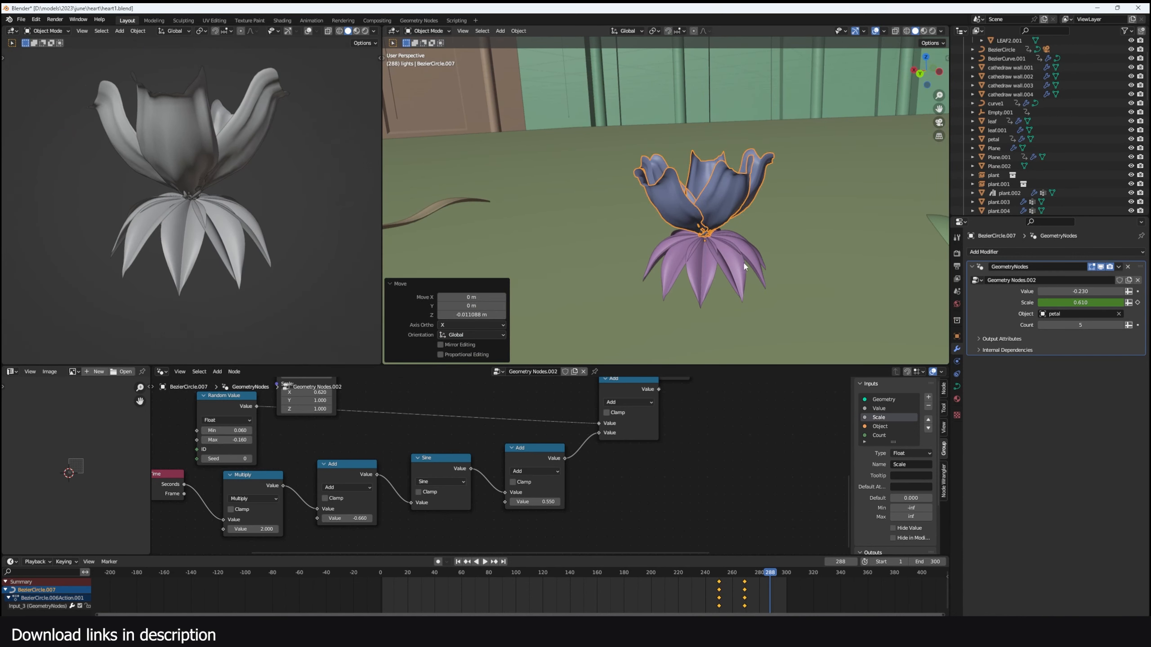
Step: Duplicate the petal ring in place and rotate the copy about 40.1° around Z
scroll(740, 307, "up", 4)
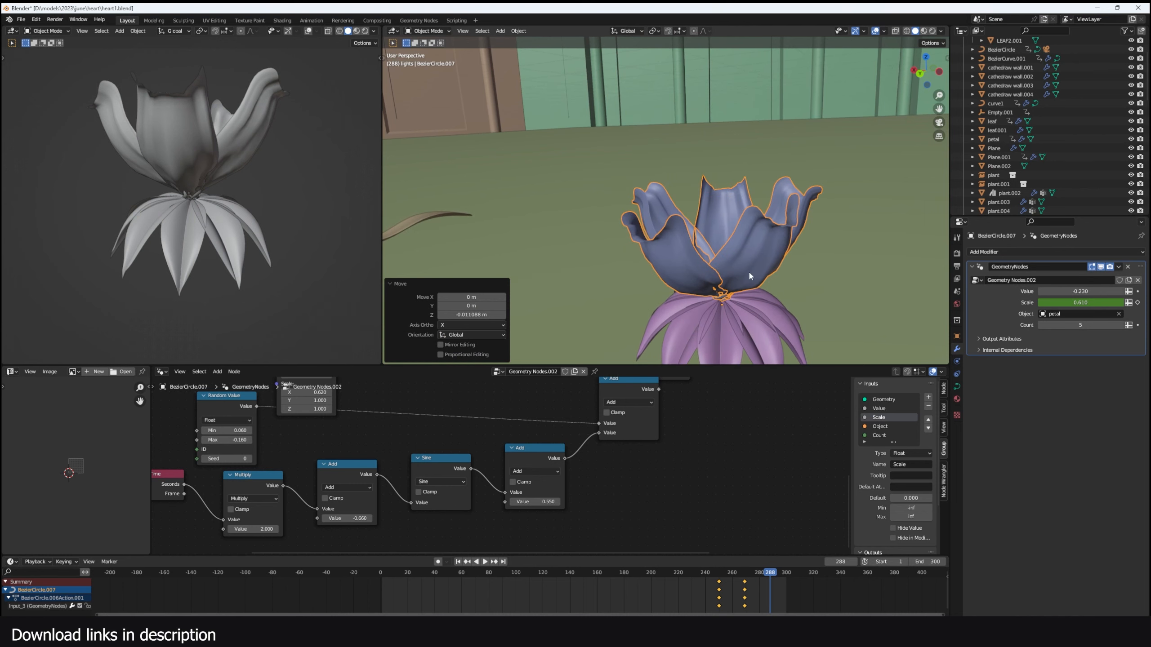
scroll(776, 287, "up", 1)
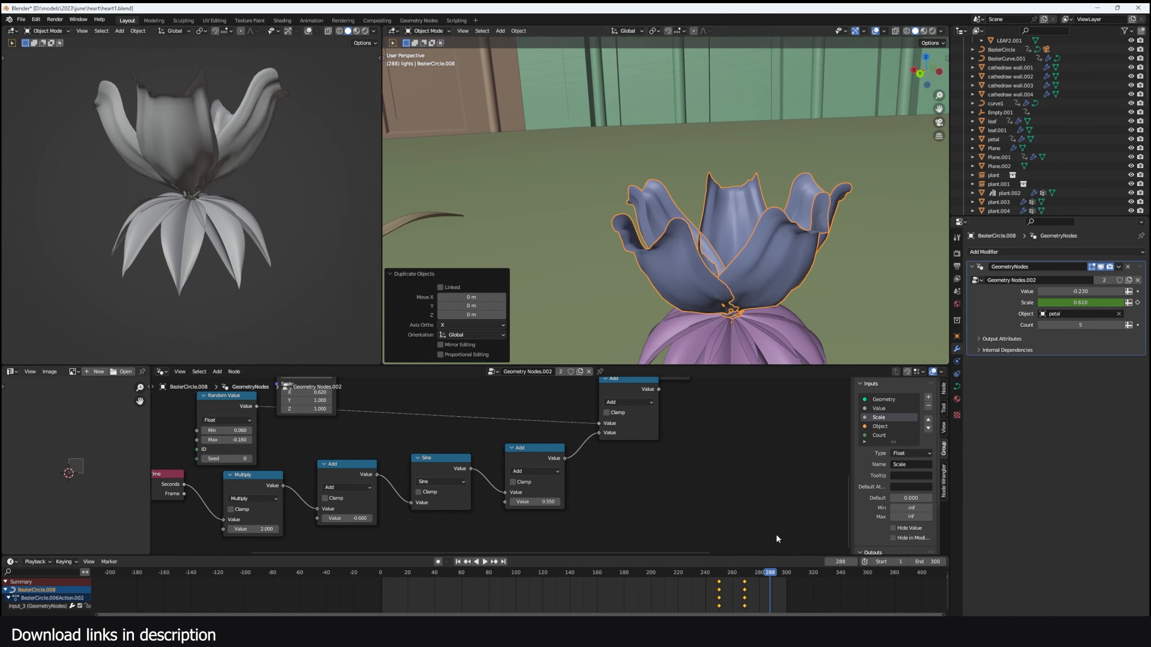
key("r")
key("z")
left_click(765, 204)
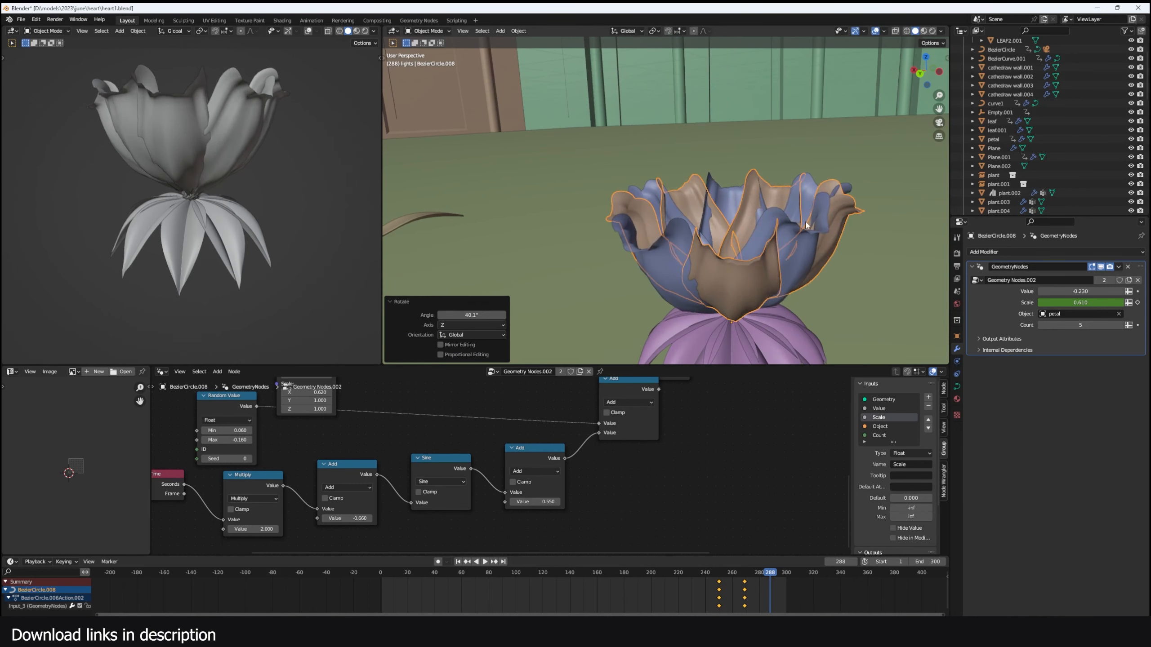
Step: Scale the duplicated petal ring to about 0.821 and shift its Scale keyframes later in the timeline
key("s")
left_click(787, 236)
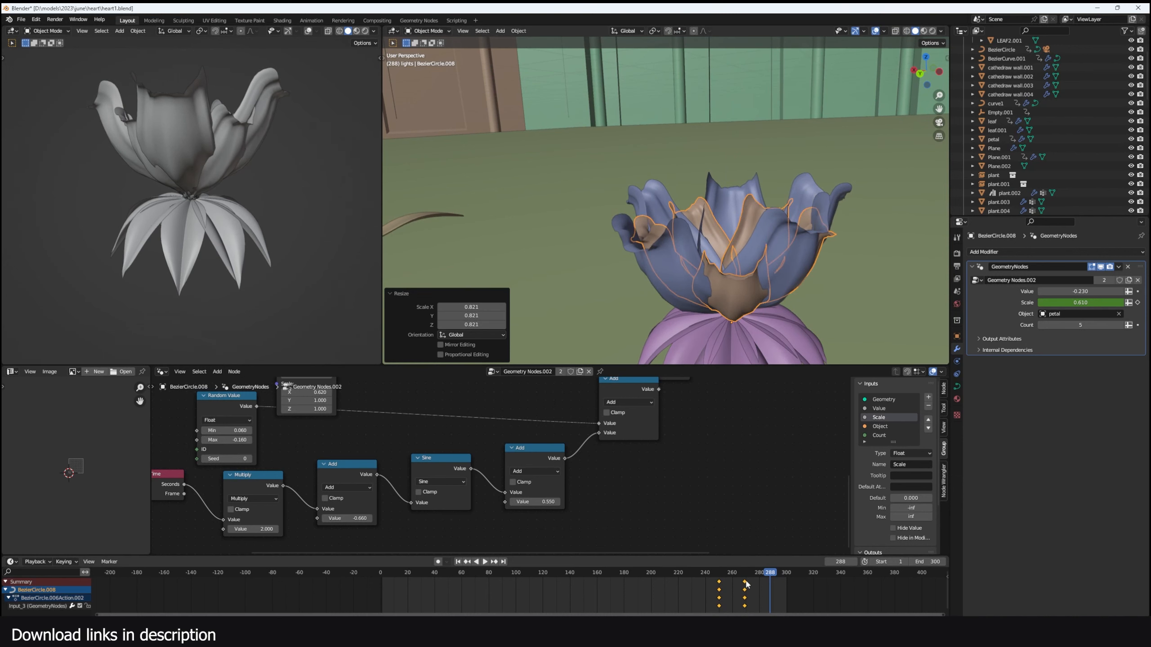
left_click_drag(746, 583, 758, 577)
left_click(765, 578)
key("space")
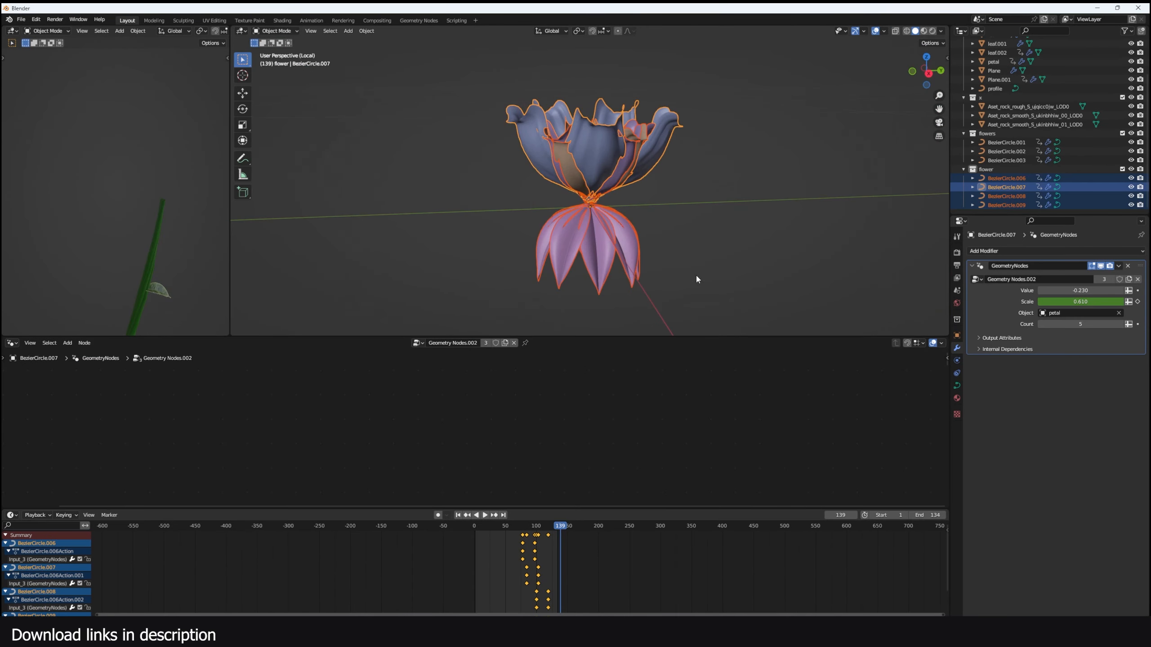
Step: Exit local view with the flower parts selected and examine the tip of the plant's stem
middle_click_drag(697, 279, 588, 214)
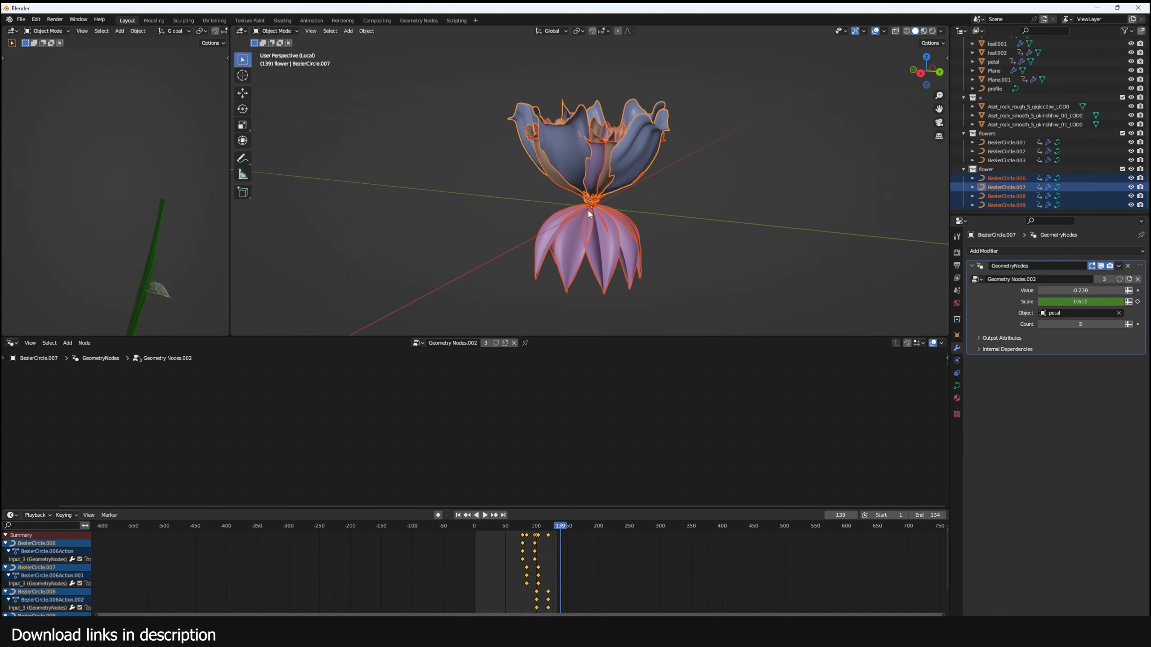
key("KP_Divide")
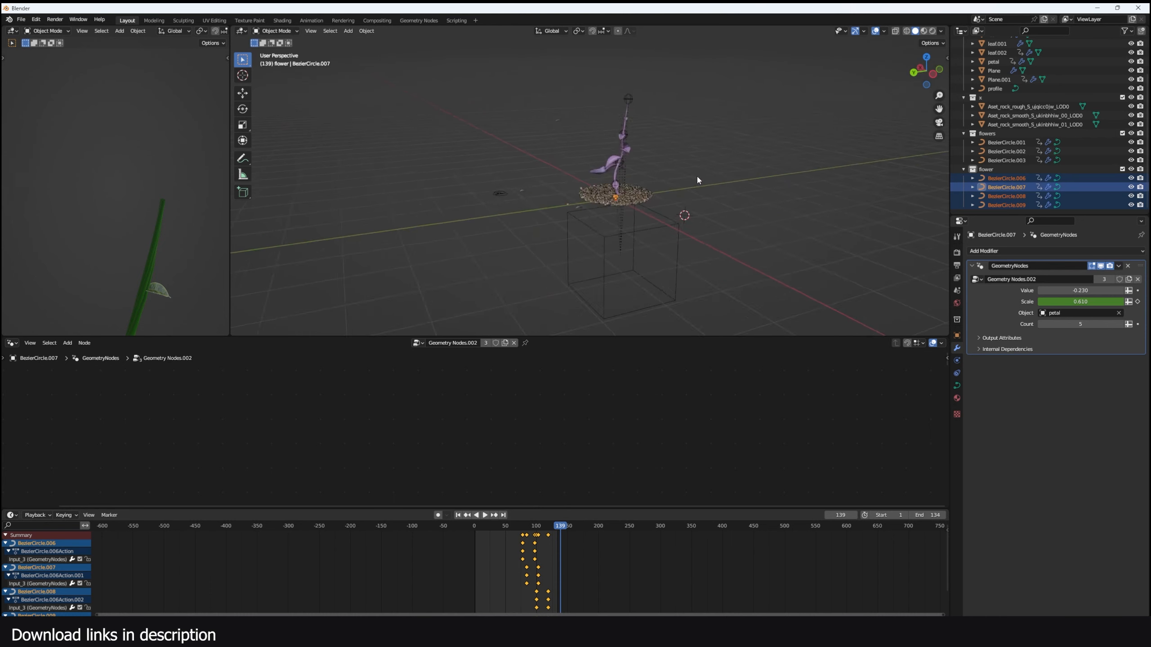
middle_click_drag(697, 180, 653, 185)
scroll(652, 185, "up", 3)
scroll(524, 226, "up", 7)
middle_click_drag(478, 231, 528, 302, "shift")
scroll(506, 257, "down", 3)
middle_click_drag(544, 183, 581, 253, "shift")
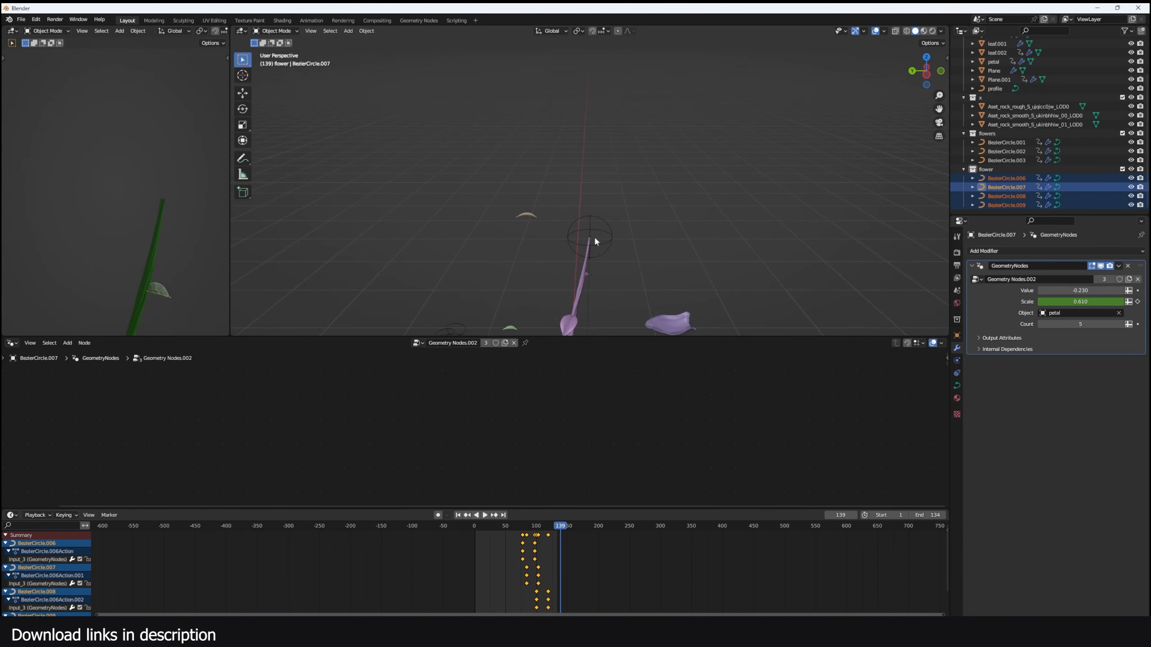
Step: Select the plant's stem curve and preview its Trim Curve node output in the Viewer
left_click(587, 256)
scroll(595, 254, "up", 2)
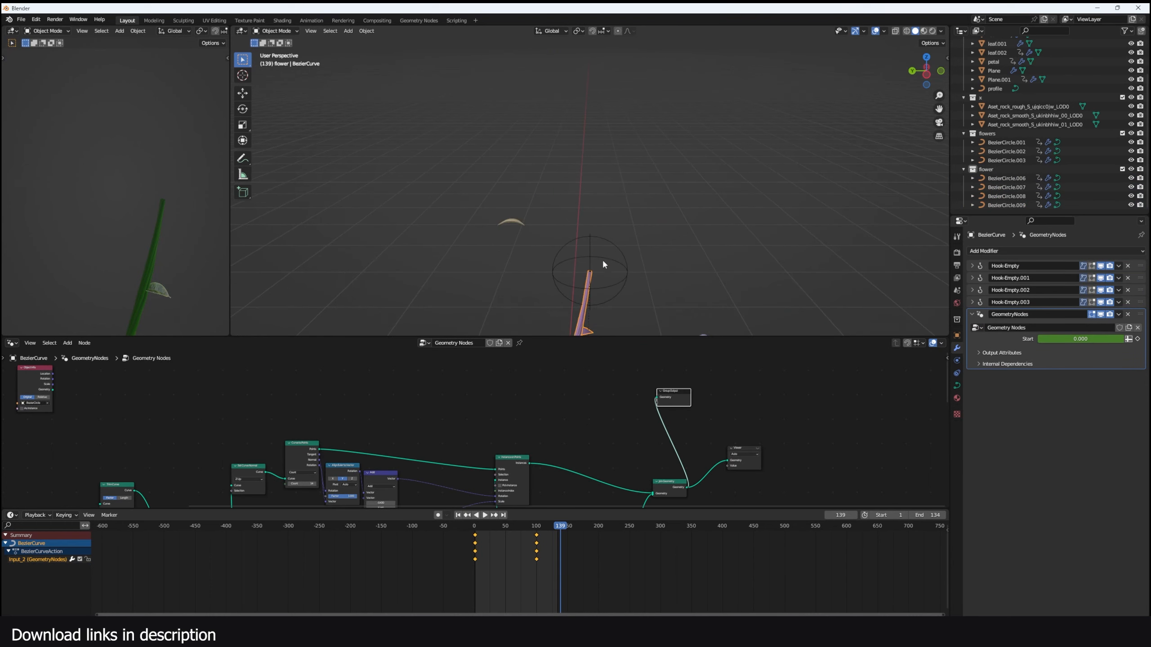
middle_click_drag(603, 259, 624, 192, "shift")
scroll(719, 418, "down", 4)
scroll(555, 422, "up", 2)
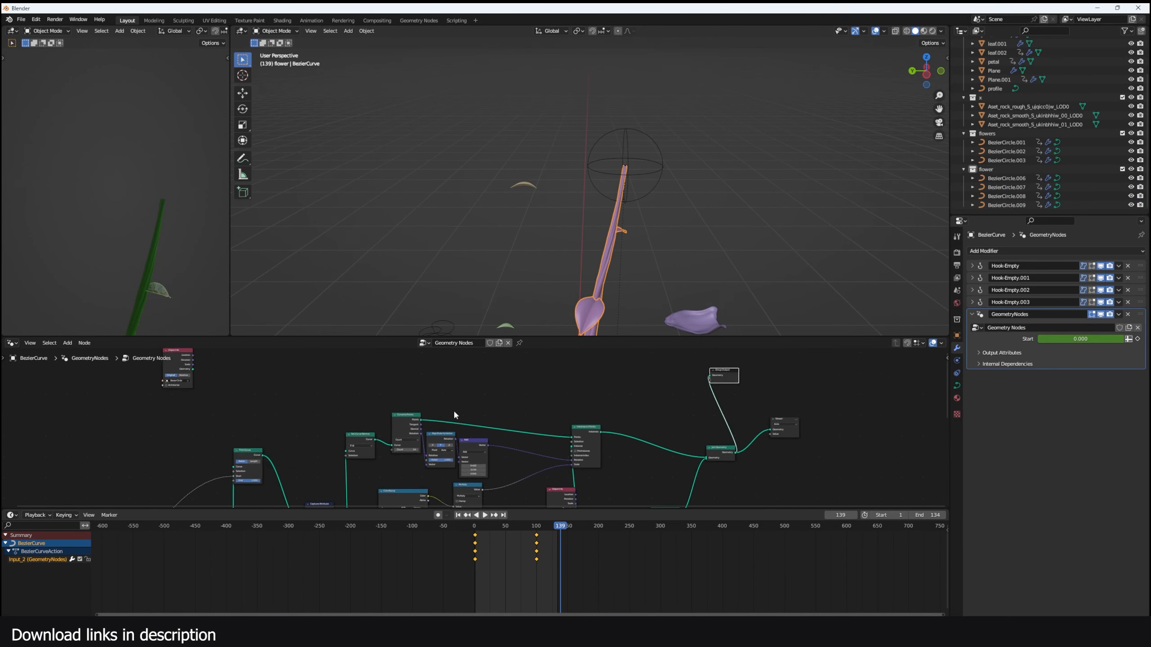
middle_click_drag(270, 447, 289, 443)
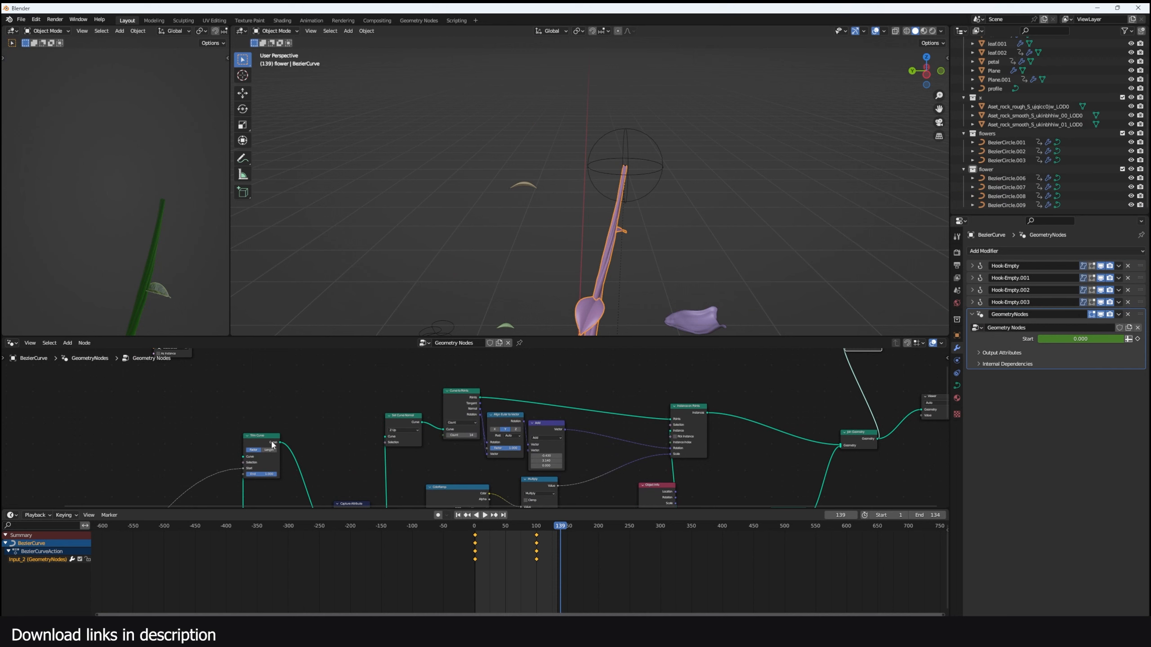
left_click(274, 446, "ctrl+shift")
Step: Scrub the timeline back to frame 53 and examine how the trimmed stem curve grows
scroll(536, 260, "down", 5)
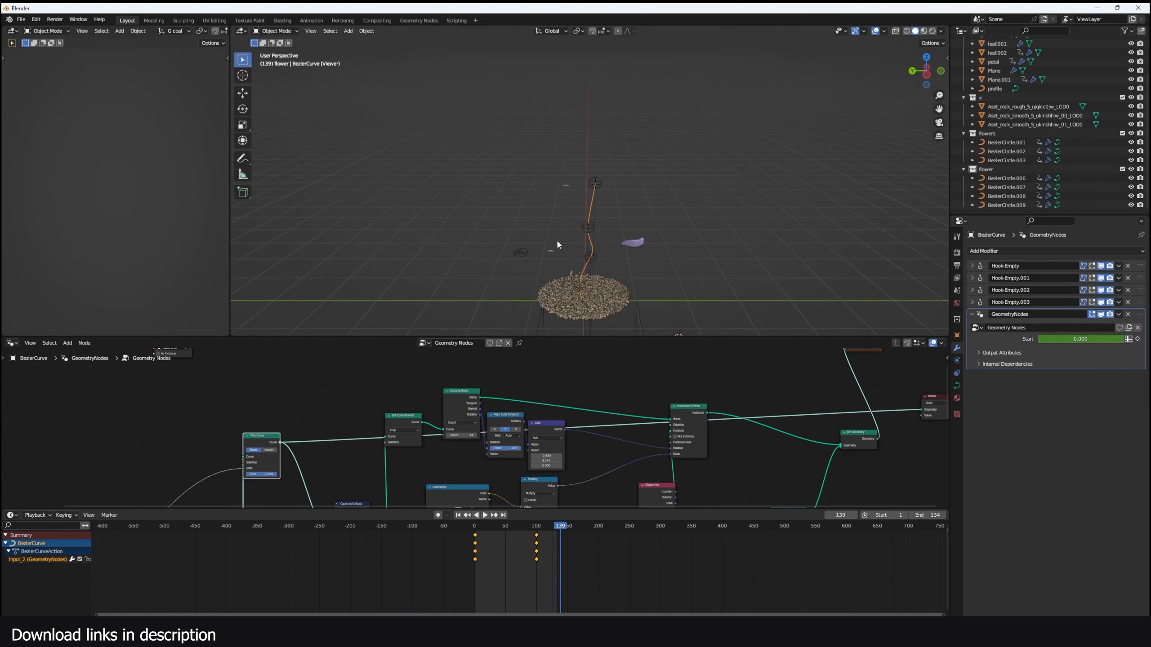
scroll(558, 331, "up", 3)
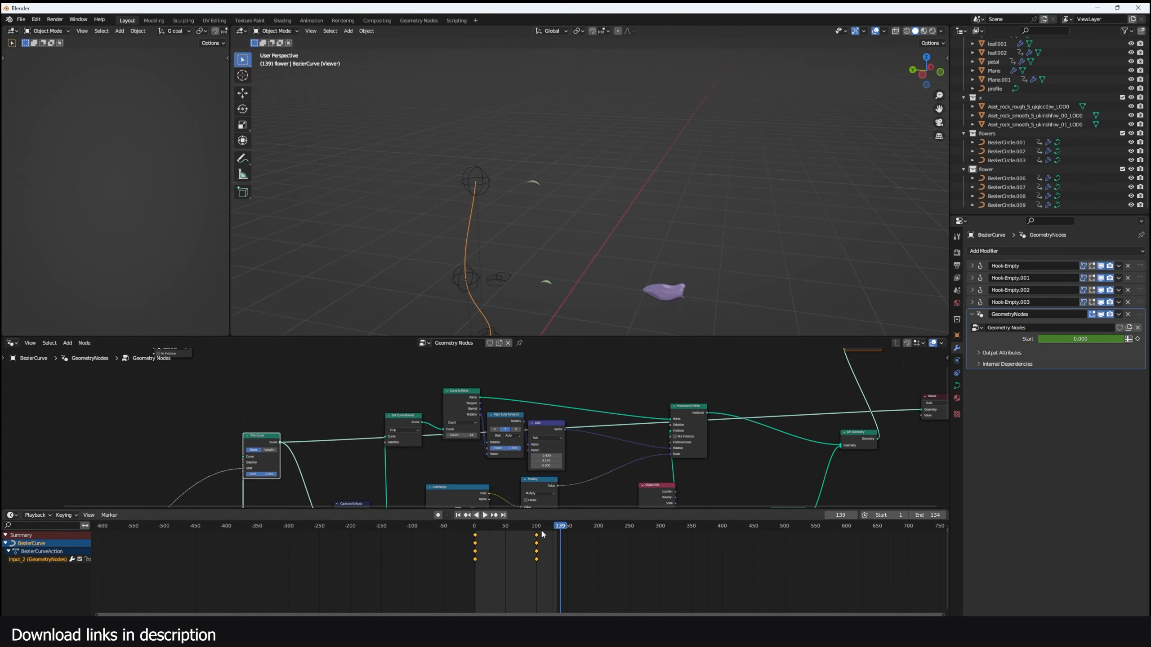
left_click_drag(542, 534, 512, 528)
scroll(576, 263, "down", 4)
middle_click_drag(576, 263, 503, 179, "shift")
scroll(585, 199, "up", 3)
middle_click_drag(503, 179, 618, 240, "shift")
scroll(618, 240, "up", 2)
middle_click_drag(433, 187, 426, 188)
mouse_move(510, 554)
left_mouse_down()
mouse_move(496, 553)
mouse_move(507, 553)
left_mouse_up()
scroll(811, 435, "down", 2)
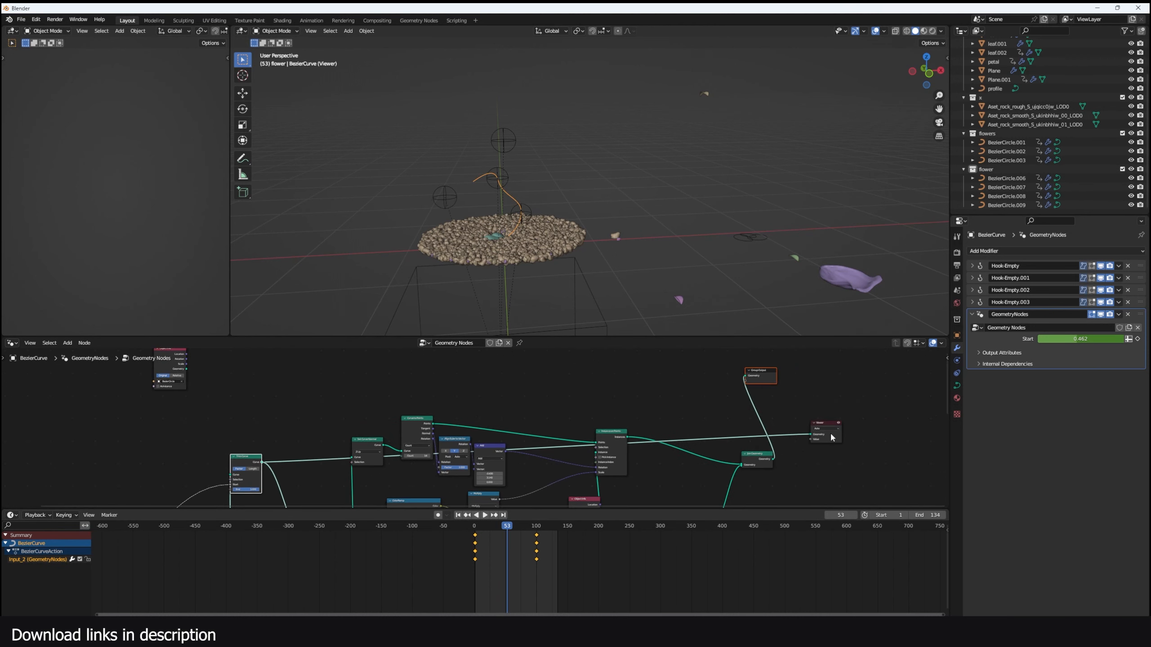
Step: Move the Viewer node aside and route the Trim Curve output to it through Curve to Points and Instance on Points nodes
left_click_drag(836, 426, 572, 368)
scroll(673, 413, "up", 2)
middle_click_drag(582, 412, 627, 398)
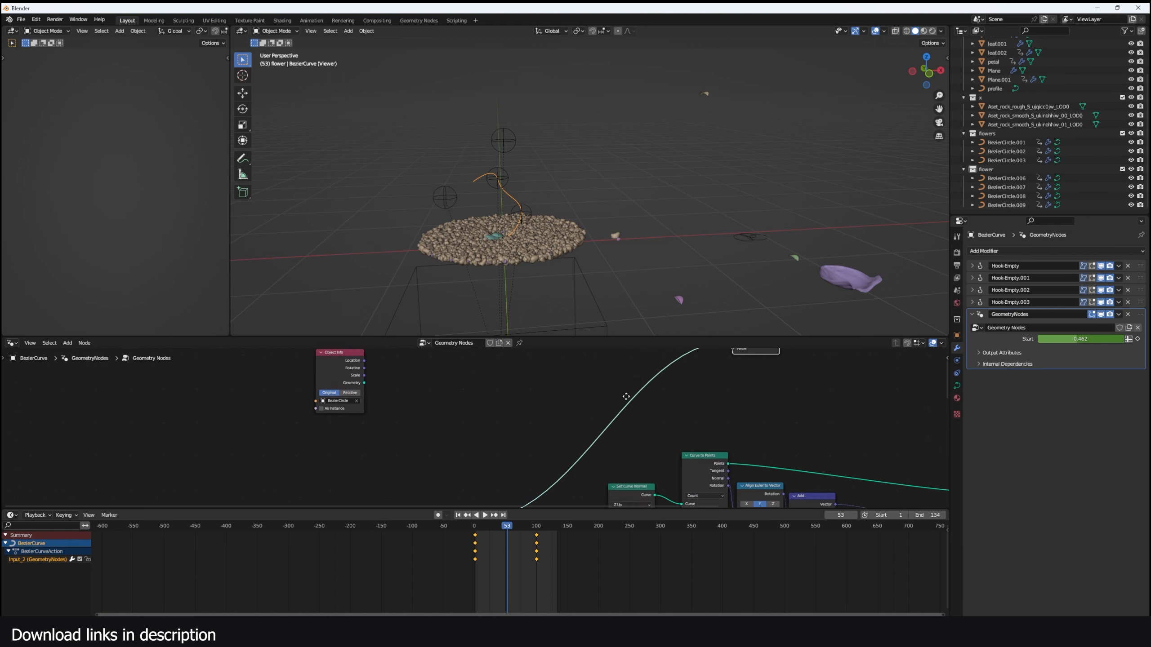
key("shift+a")
left_click(627, 398)
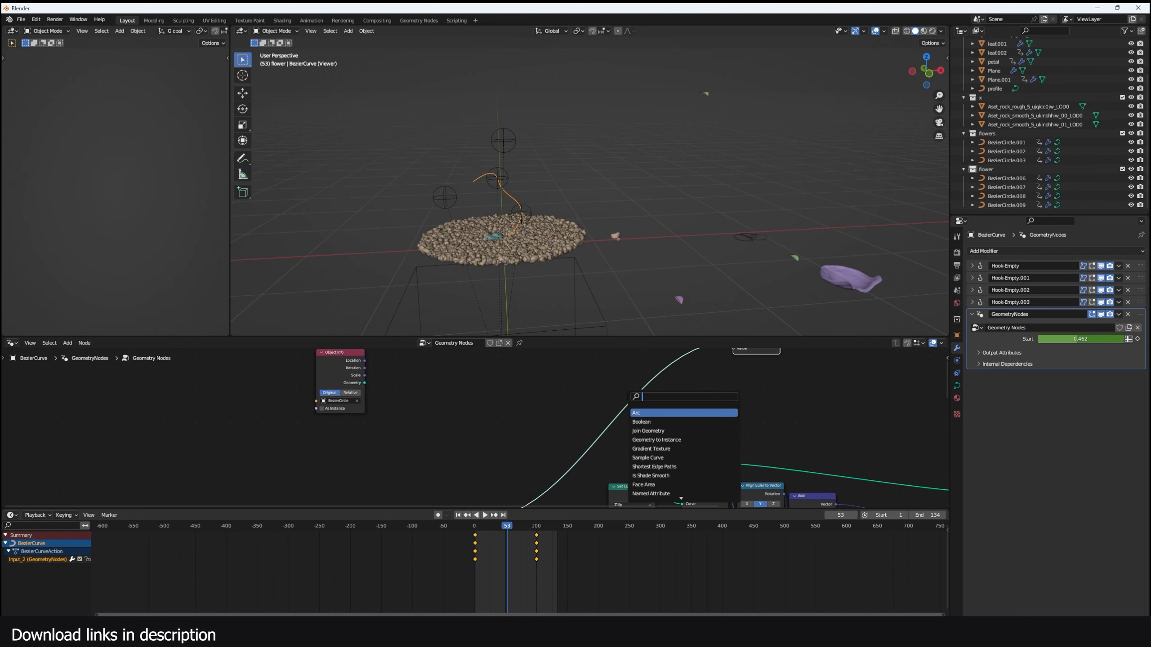
type("inst")
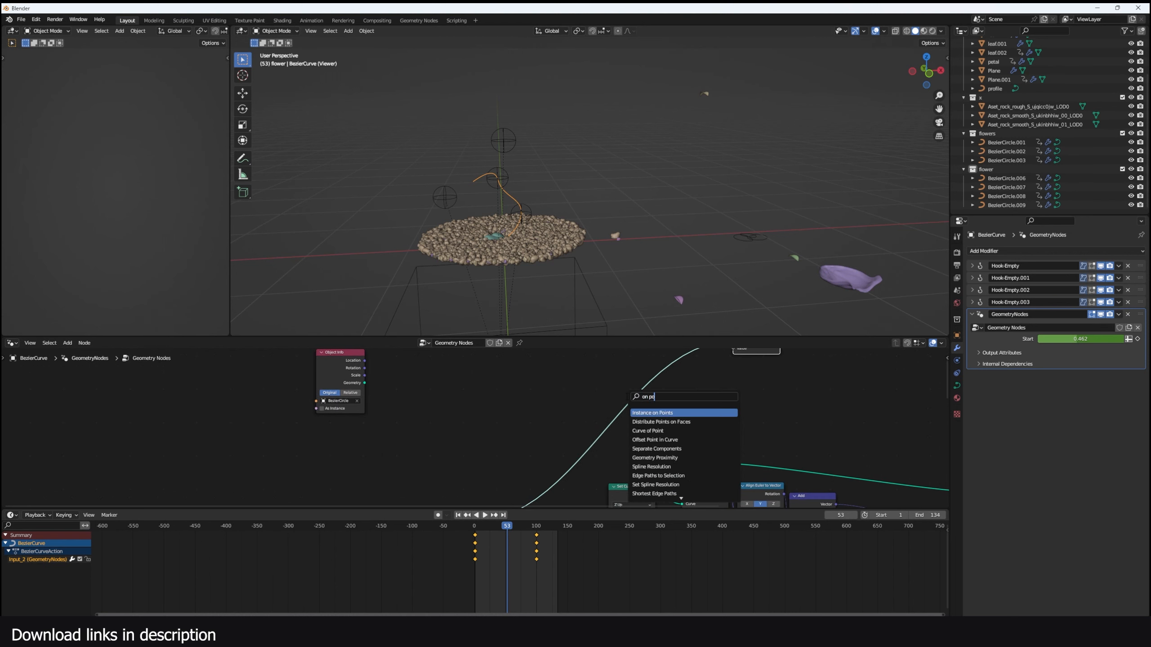
left_click(523, 407)
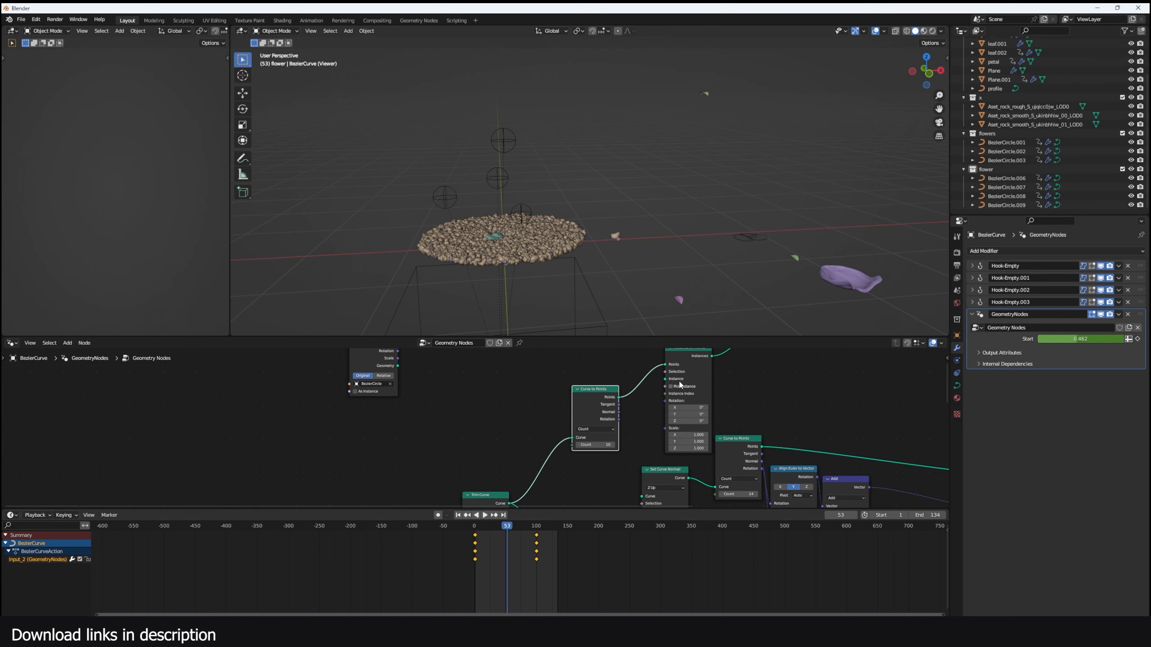
middle_click_drag(679, 382, 563, 411)
left_click_drag(570, 410, 600, 402)
Step: Bring the flower collection into the node tree as Collection Info and connect its Instances output to the Instance input of Instance on Points
left_click_drag(1006, 169, 809, 258)
left_click_drag(991, 180, 731, 319)
left_click_drag(387, 383, 563, 405)
scroll(471, 381, "up", 2)
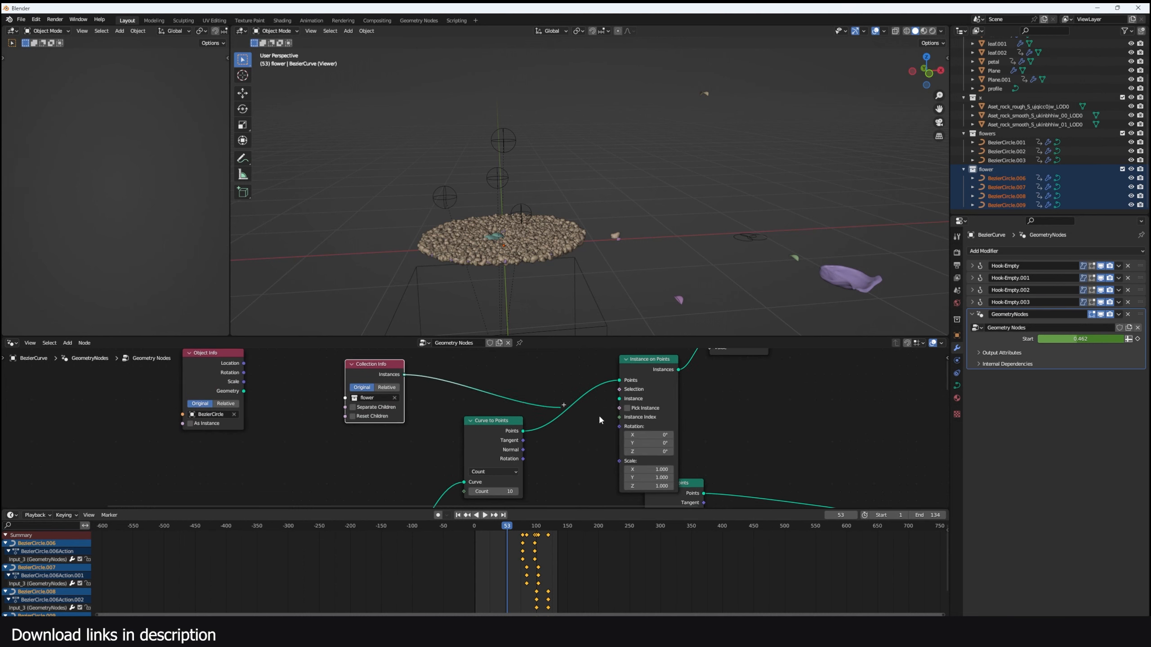
left_click(657, 392)
Step: Scrub the timeline to frames 127 and 146 and examine the flower instances along the stem curve
scroll(657, 391, "down", 4)
middle_click_drag(657, 391, 583, 428)
left_click_drag(507, 526, 553, 526)
left_click(545, 291)
scroll(549, 289, "up", 3)
middle_click_drag(548, 290, 594, 302)
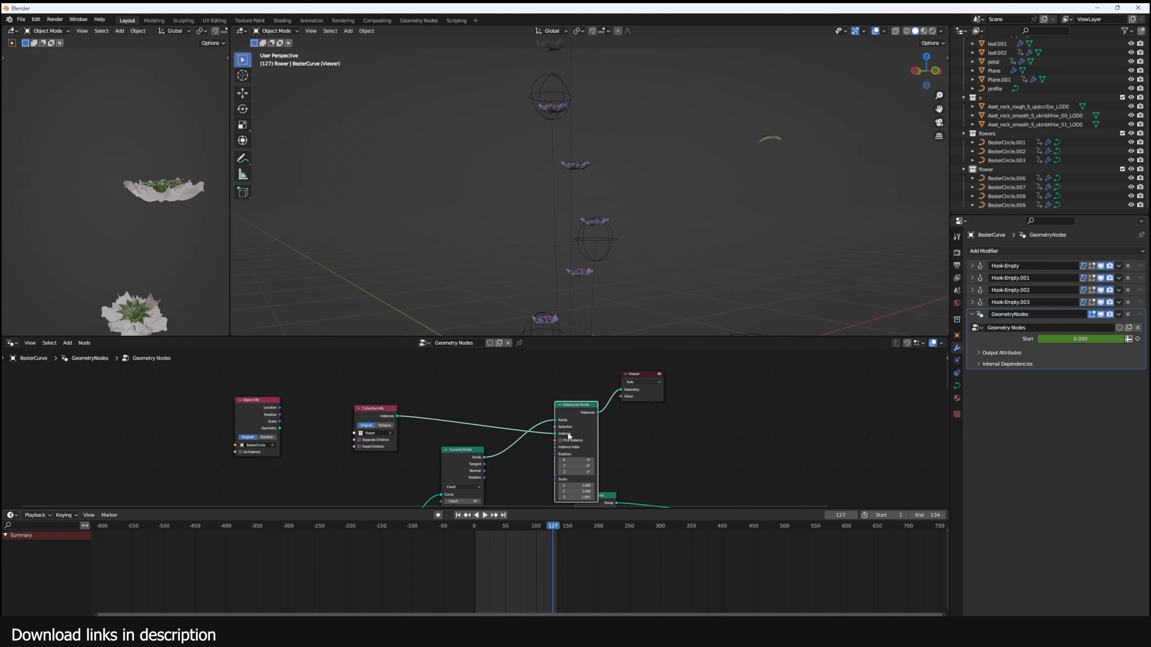
mouse_move(546, 557)
left_mouse_down()
mouse_move(516, 548)
mouse_move(567, 549)
left_mouse_up()
middle_click_drag(560, 324, 549, 315)
middle_click_drag(549, 315, 536, 271, "shift")
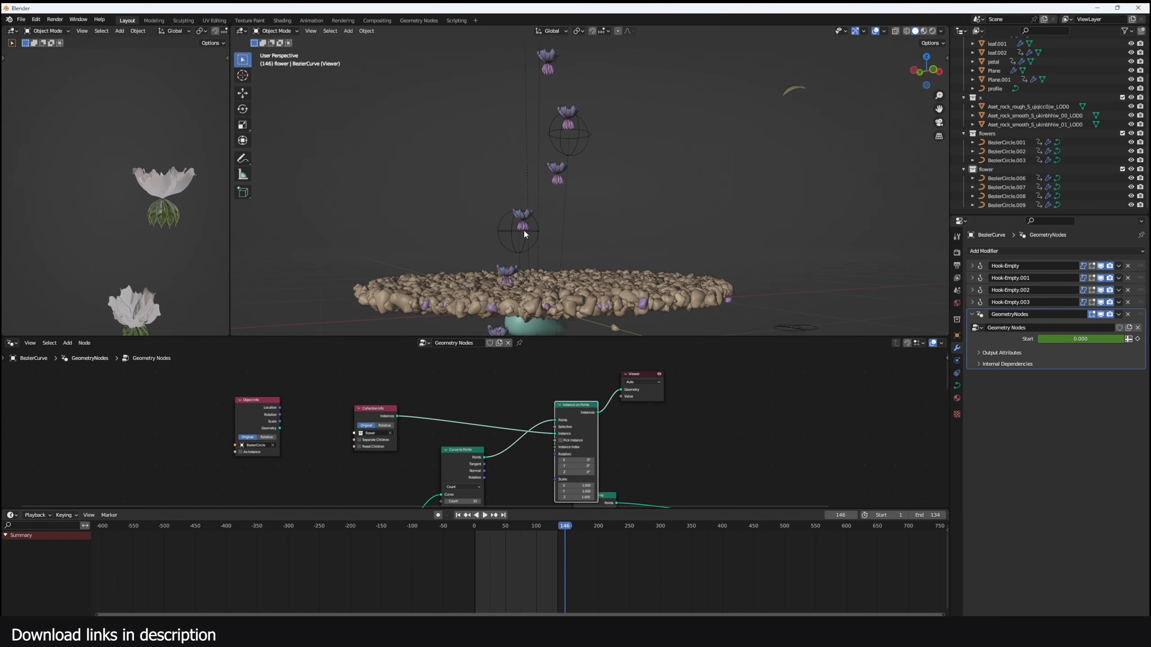
Step: Add an Endpoint Selection node near the Instance on Points node
middle_click_drag(565, 429, 581, 425)
scroll(552, 441, "up", 3)
key("shift+a")
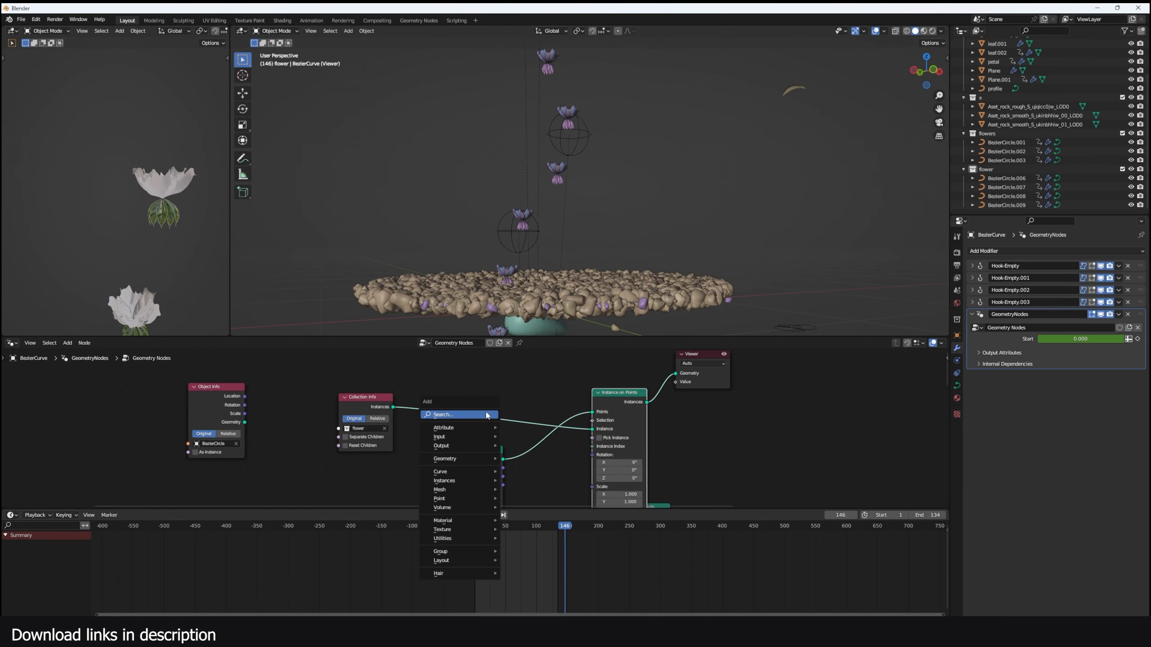
left_click(485, 414)
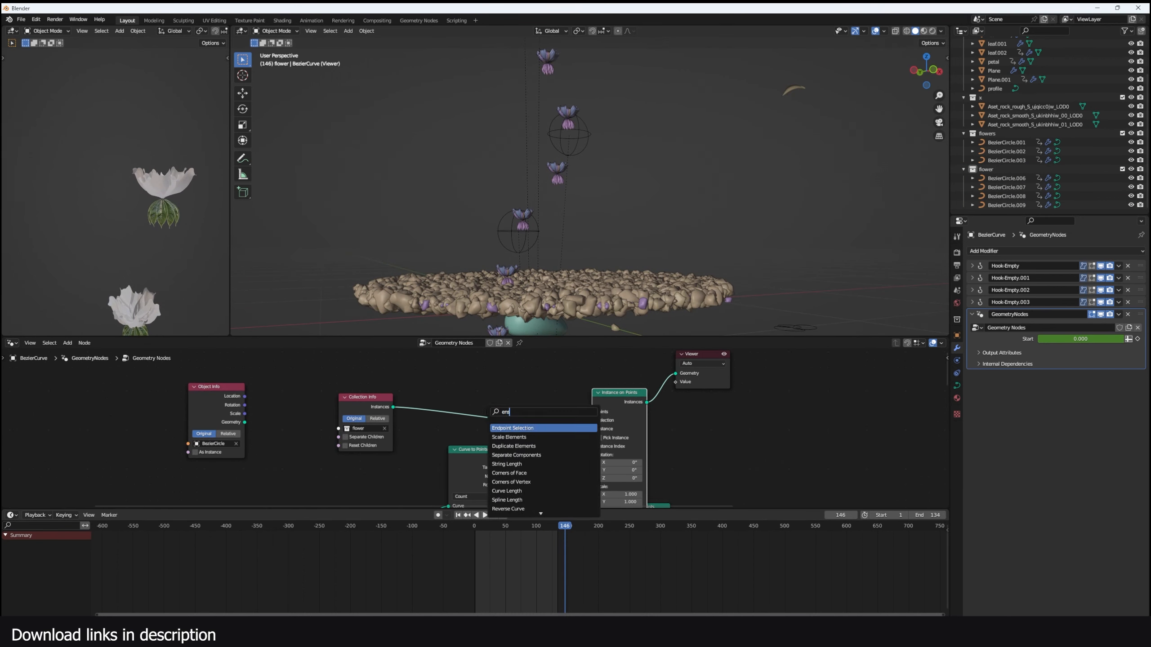